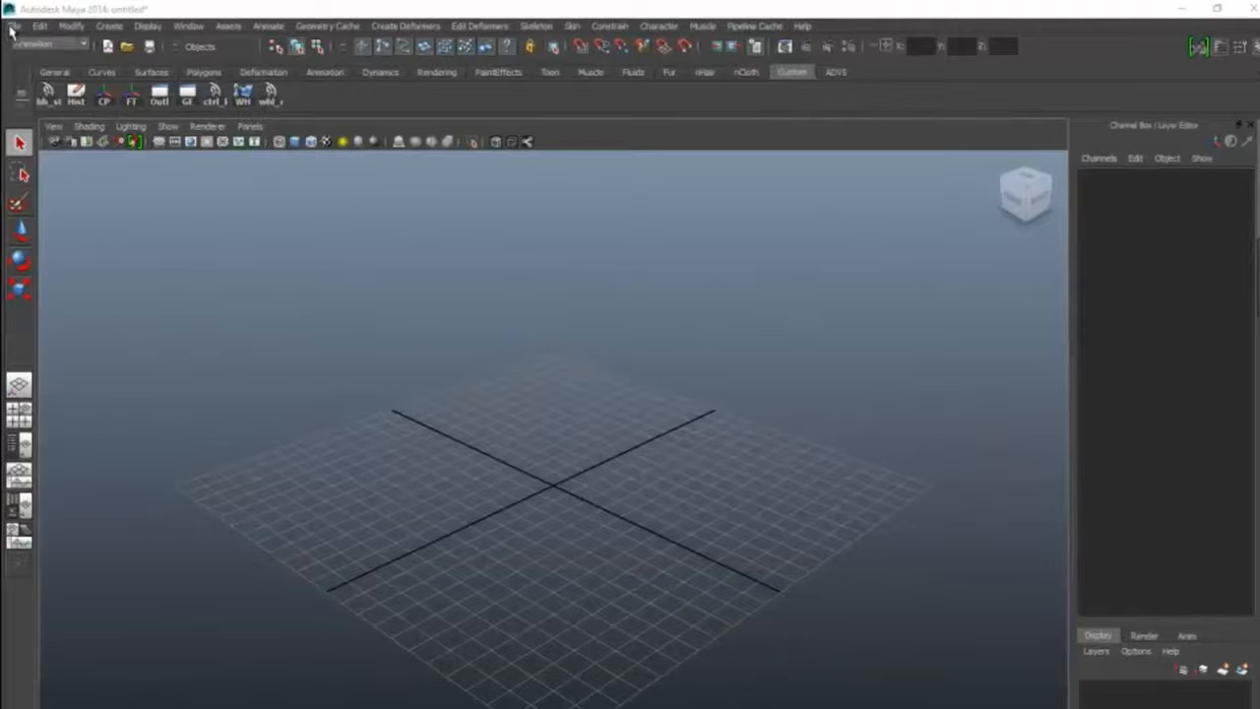
- Open the scene file bicycle_paddle_chain_model.mb from the bicycle_paddle folder and dismiss the read-error notice
left_click(44, 63)
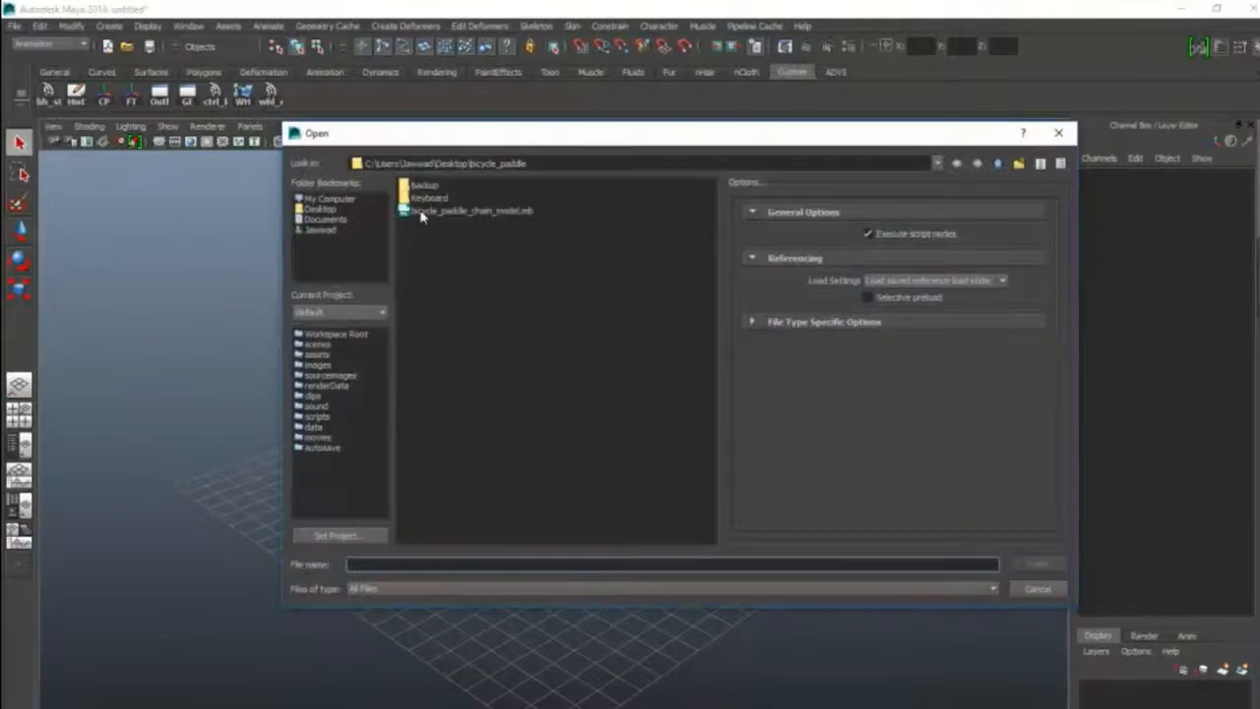
left_click(497, 213)
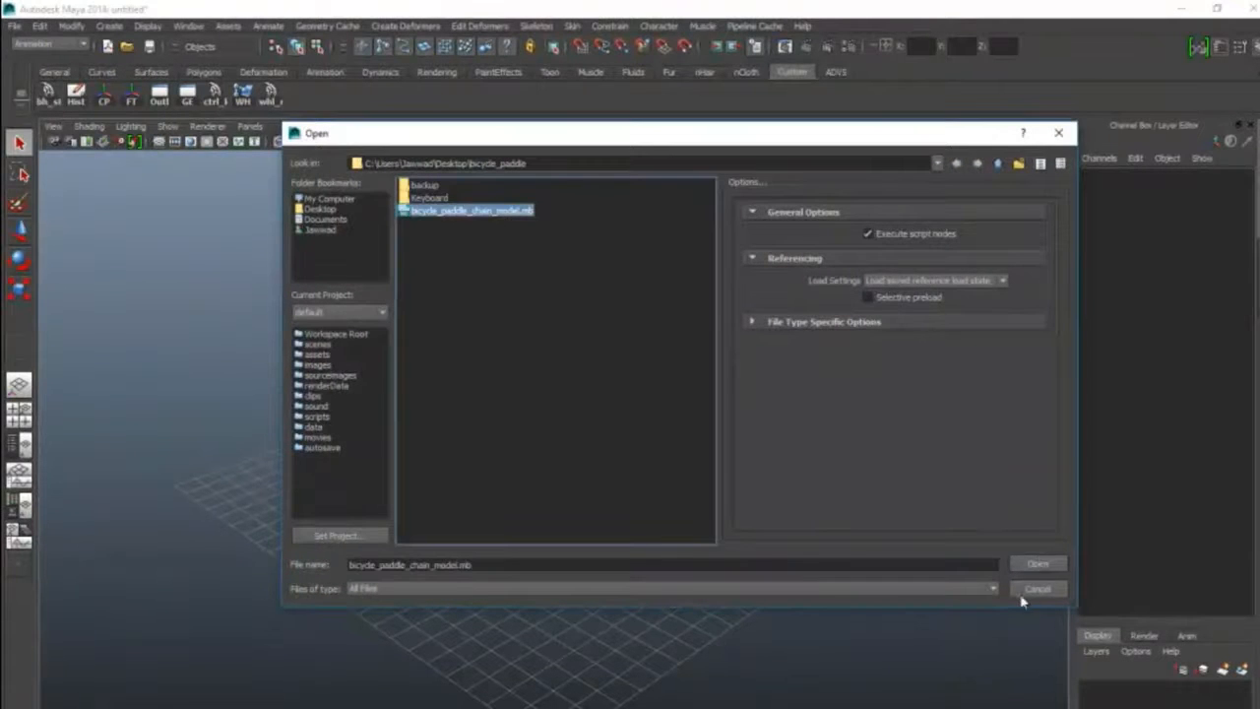
left_click(1038, 564)
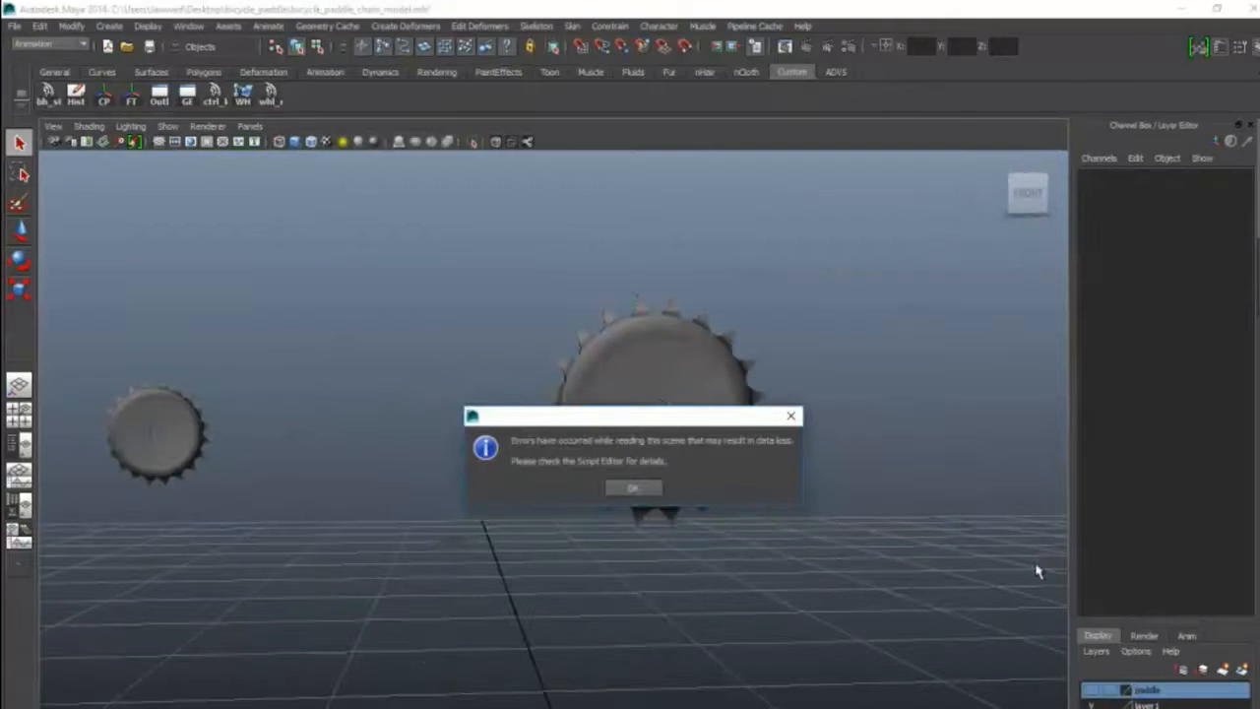
left_click(632, 490)
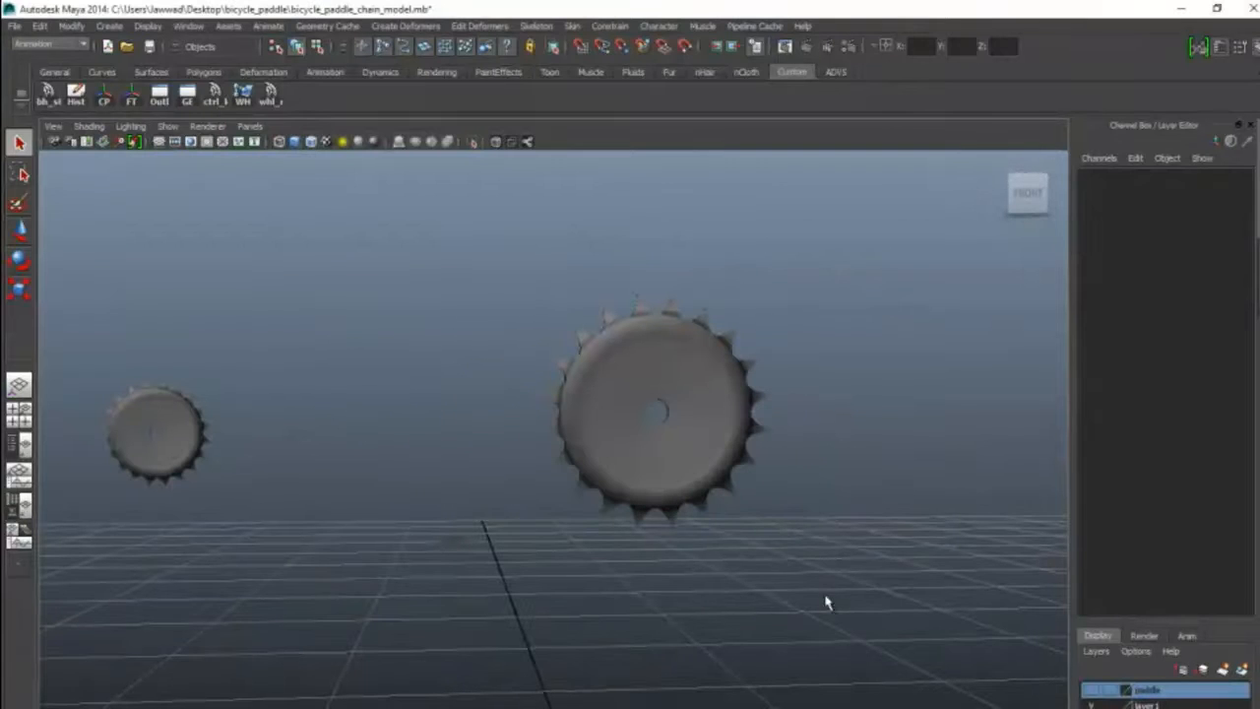
- Make the paddle layer visible and open the Outliner, placed beside the model
left_click(1094, 690)
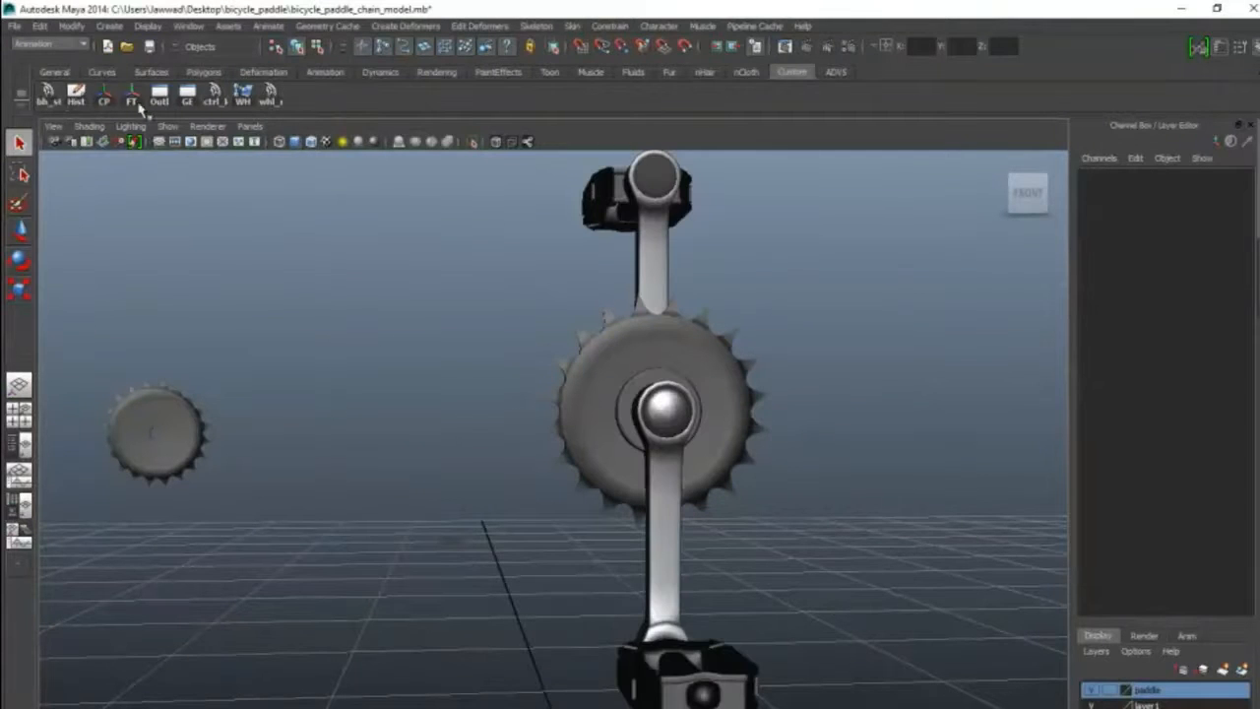
left_click(165, 104)
left_click_drag(910, 326, 970, 254)
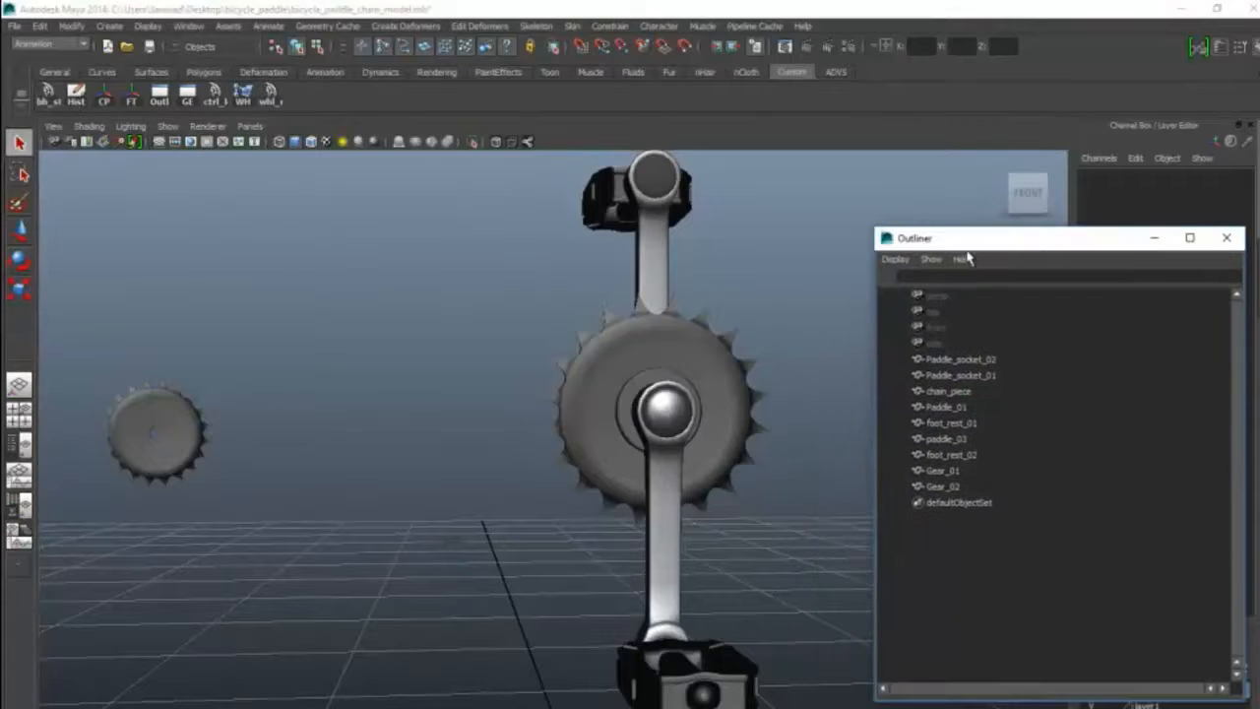
left_click_drag(500, 496, 696, 477, "alt")
left_click_drag(1003, 243, 936, 221)
left_click_drag(695, 422, 650, 453, "alt")
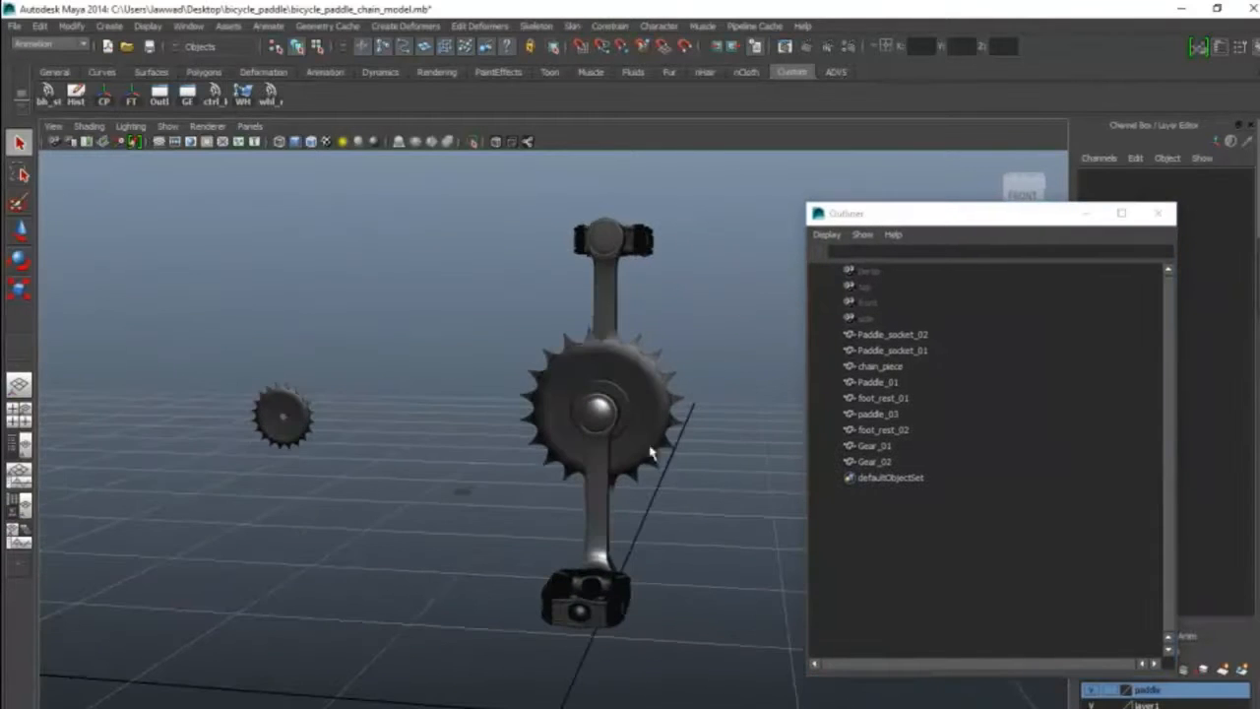
- Examine which model part each Outliner object from Paddle_socket_02 to Gear_02 represents, then close the Outliner
left_click(920, 335)
left_click_drag(554, 444, 641, 430, "alt")
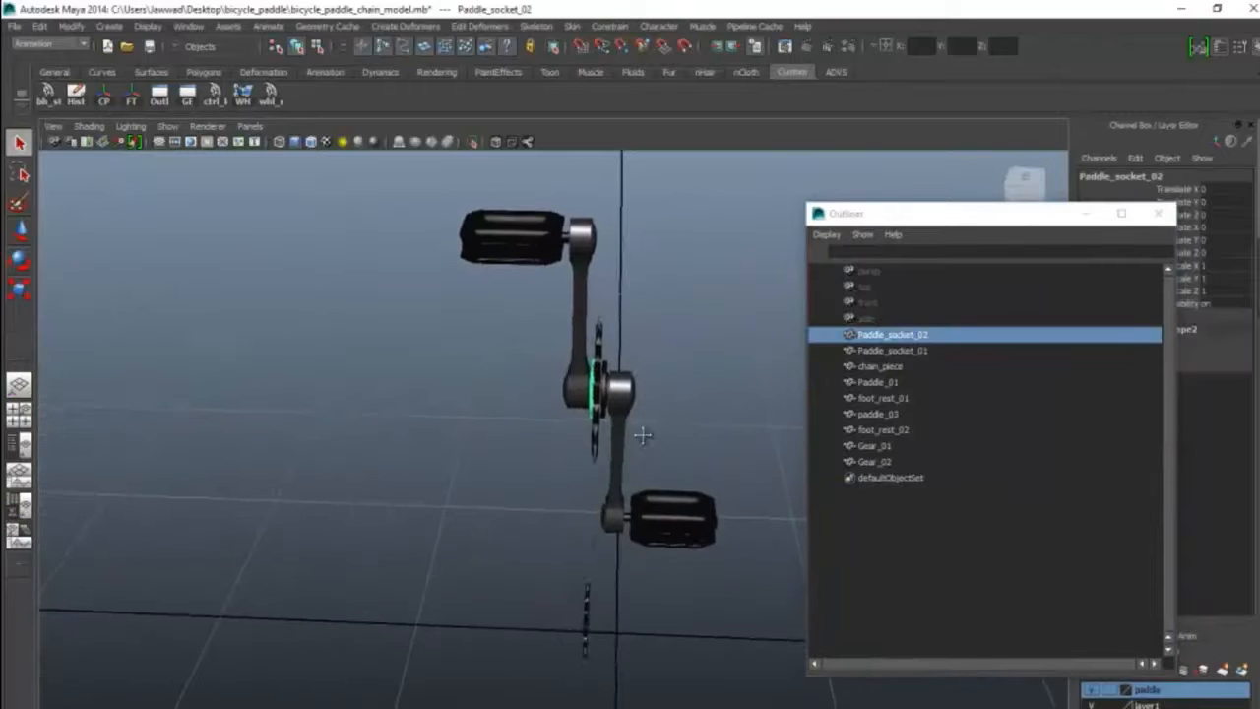
left_click(876, 353)
left_click_drag(684, 512, 643, 483, "alt")
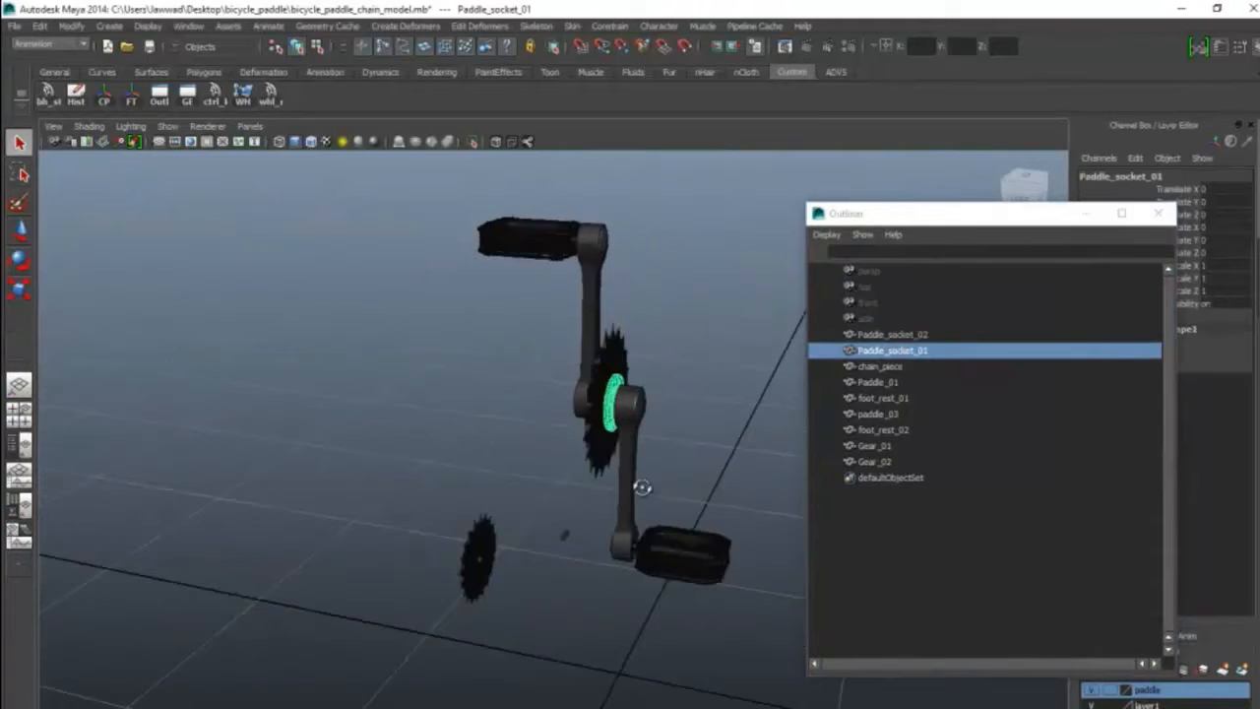
left_click(876, 367)
left_click_drag(603, 580, 754, 505, "alt")
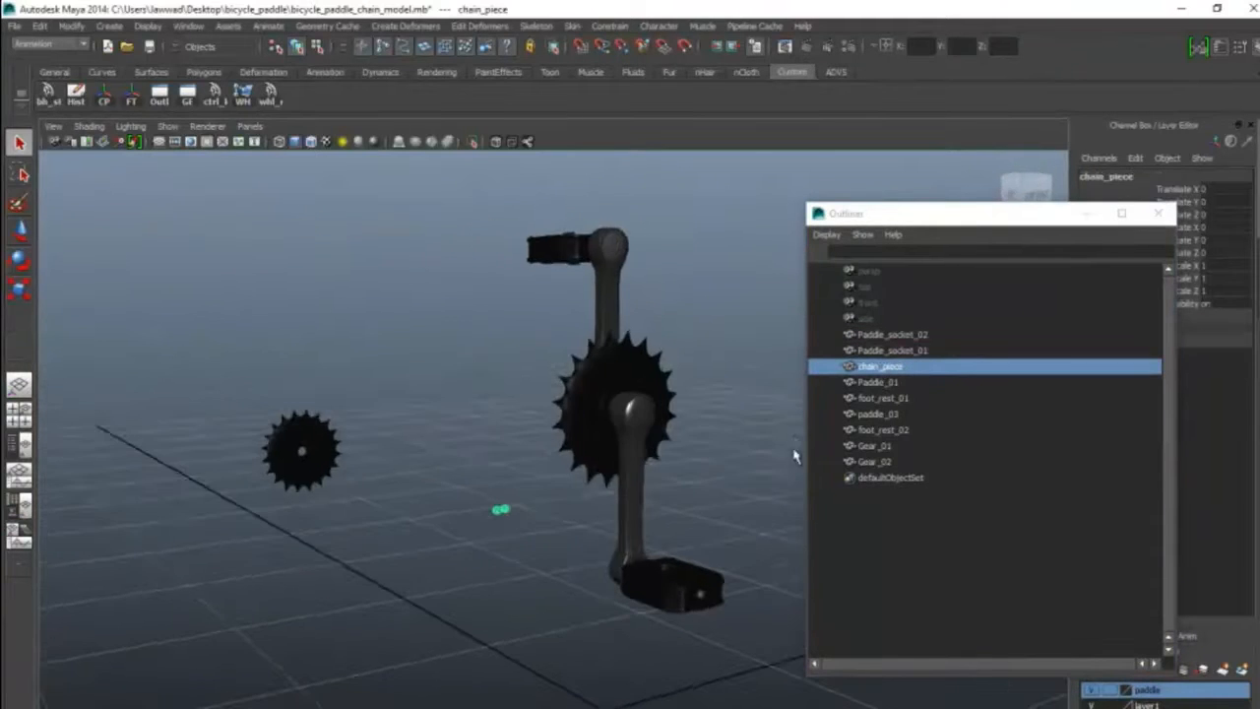
left_click(873, 382)
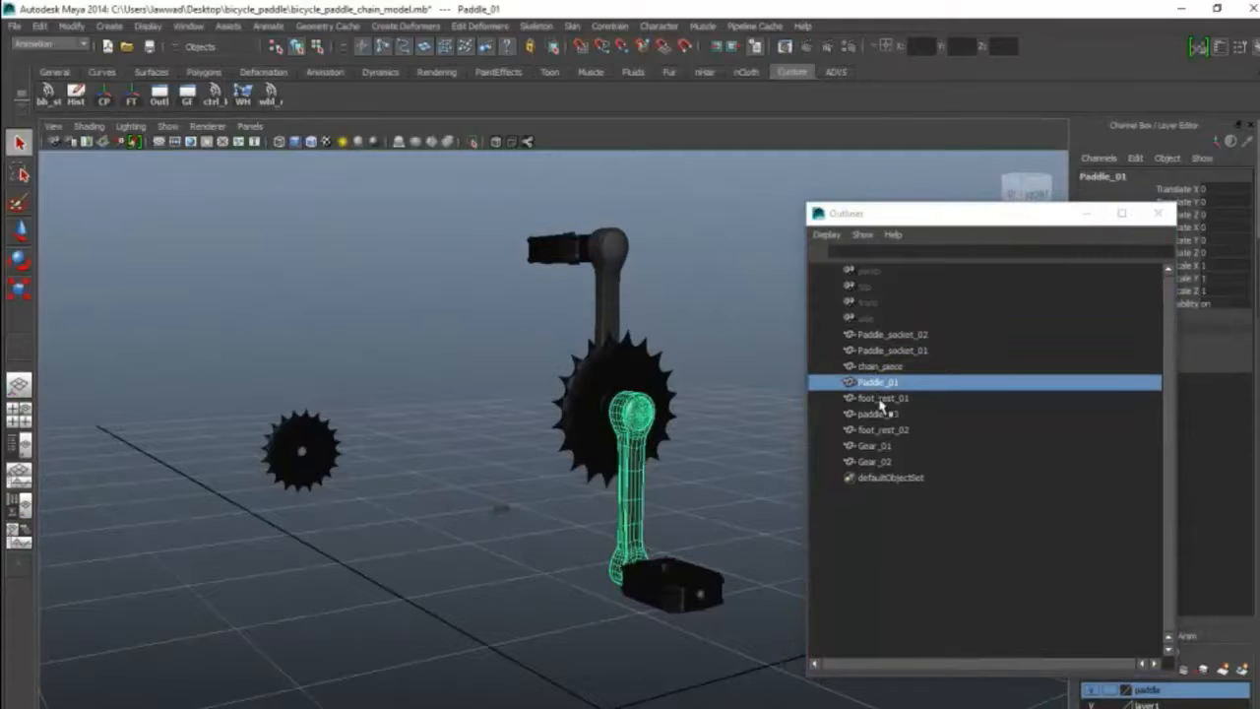
left_click(881, 398)
left_click(884, 430)
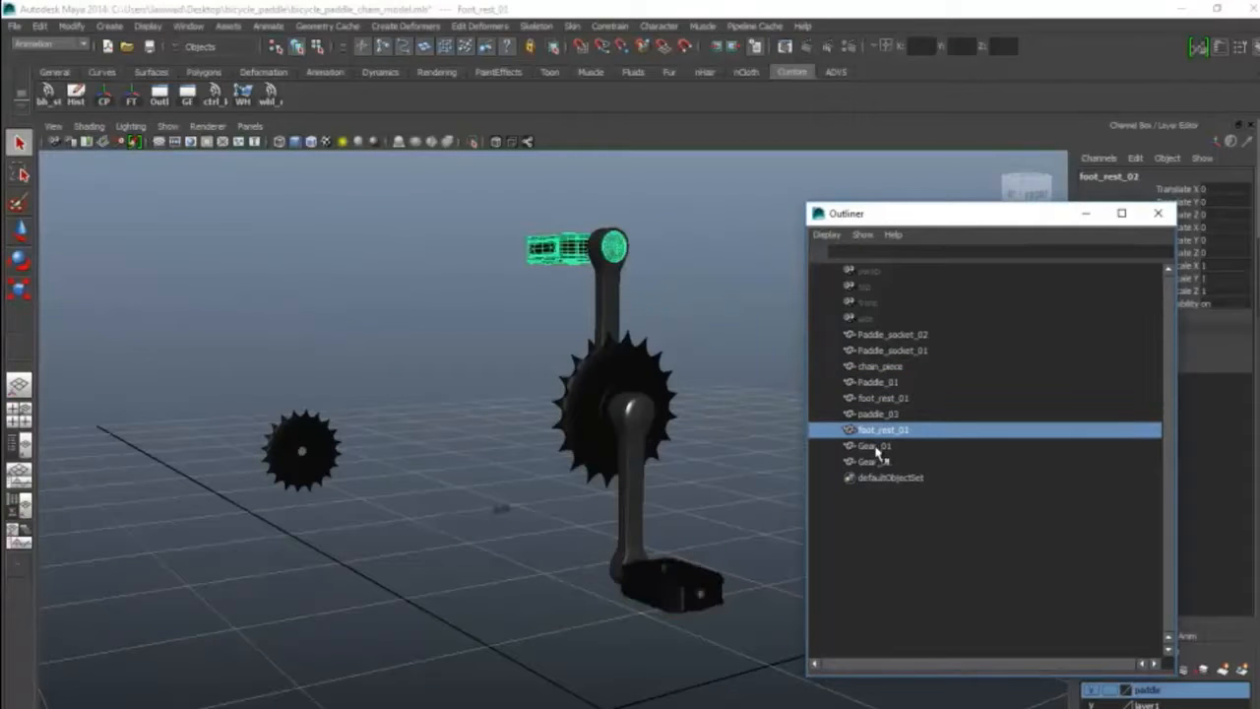
left_click(874, 446)
left_click(874, 462)
mouse_move(640, 472)
left_mouse_down("alt")
mouse_move(587, 529)
mouse_move(611, 526)
mouse_move(649, 492)
left_mouse_up("alt")
left_click(588, 529)
left_click_drag(1008, 215, 929, 189)
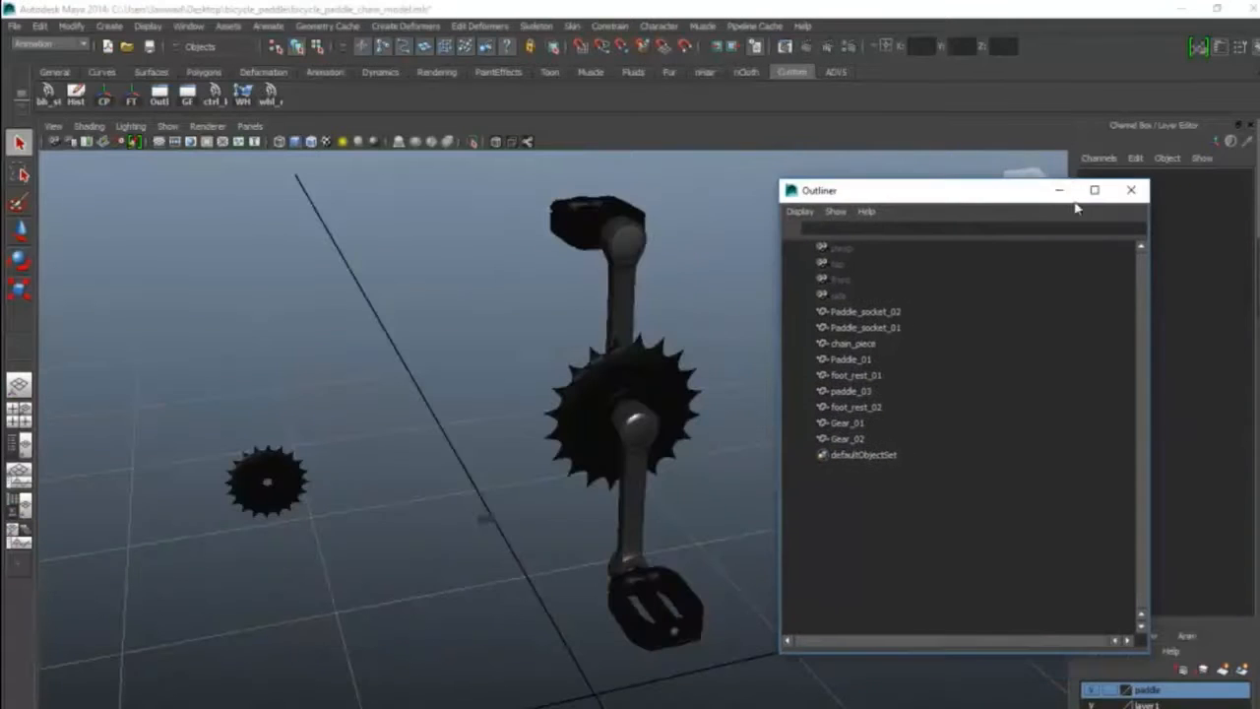
left_click(1130, 189)
- Hide the paddle layer so only the gears and chain piece are displayed
left_click_drag(836, 398, 824, 445, "alt")
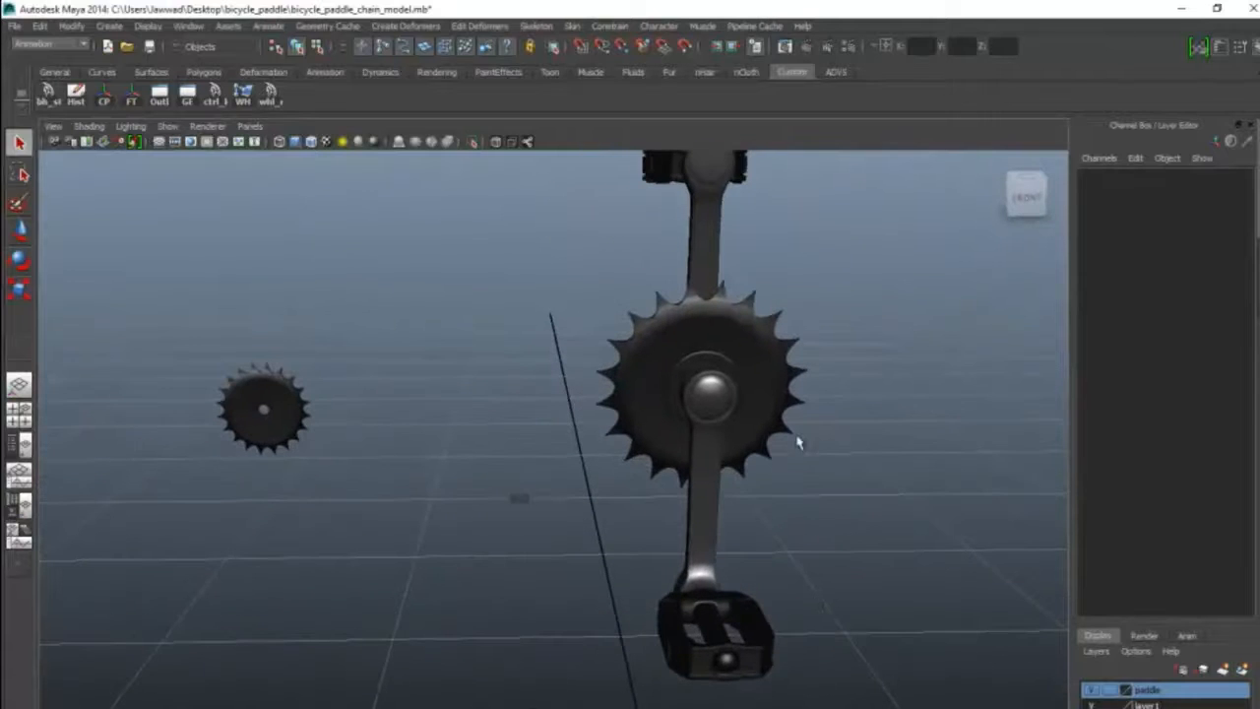
left_click(1090, 689)
left_click_drag(841, 506, 942, 481, "alt")
- Inspect the transform values of the large gear Gear_01 and the small gear Gear_02
left_click(827, 508)
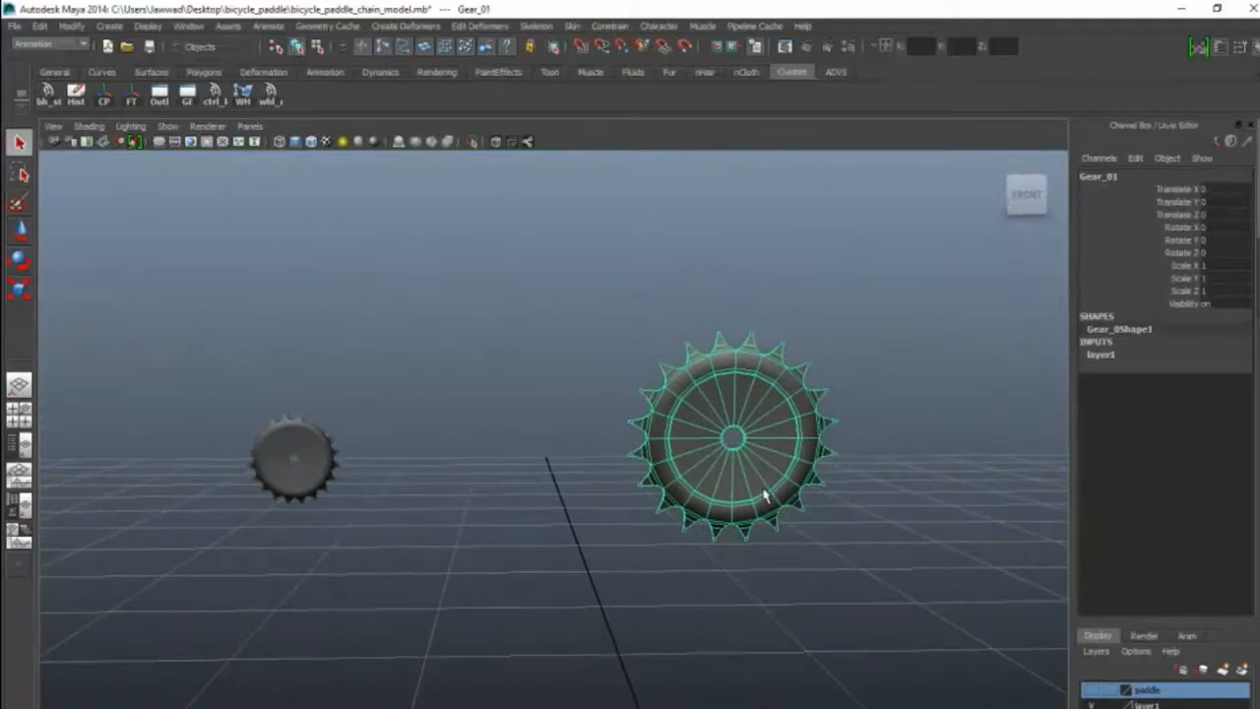
left_click(330, 459)
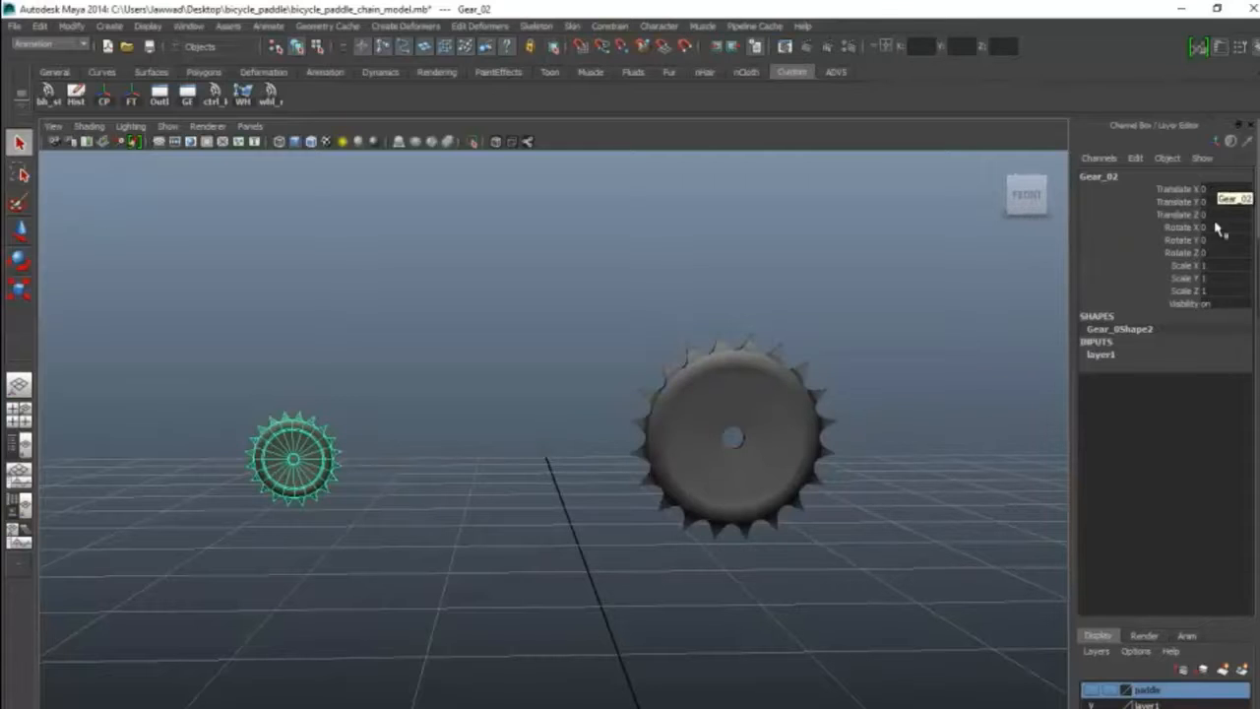
left_click(835, 295)
left_click(763, 438)
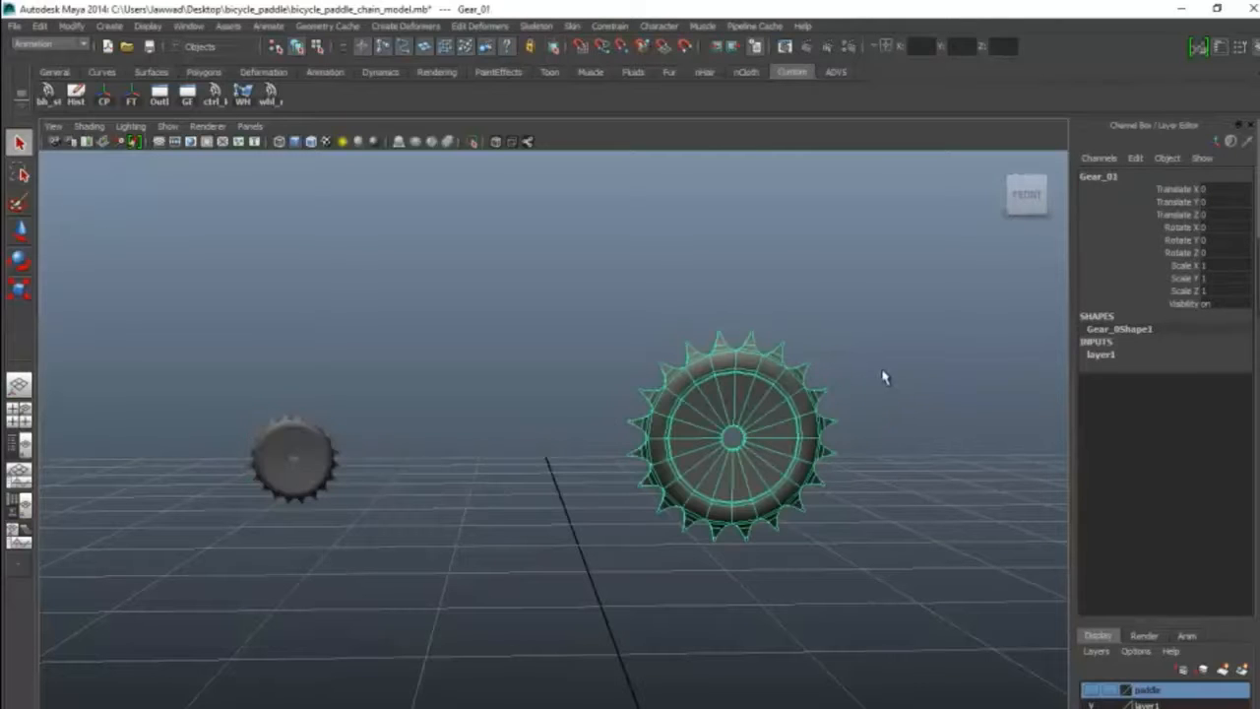
left_click(286, 464)
left_click(610, 365)
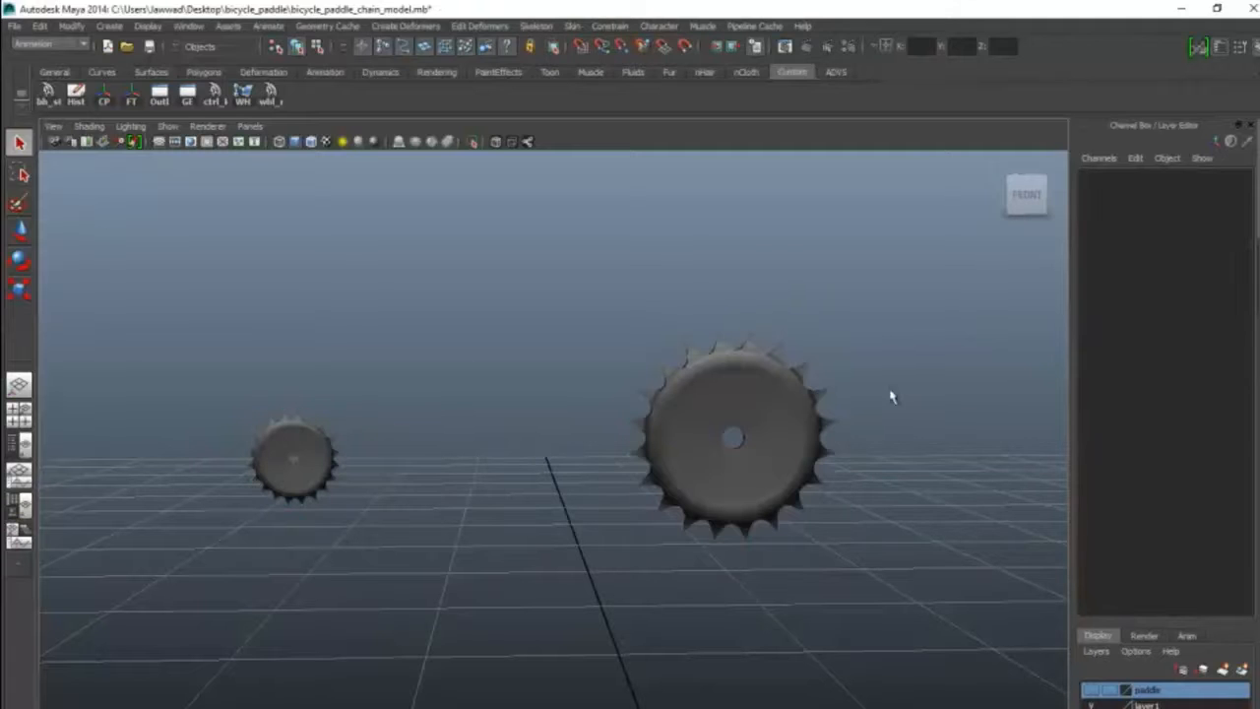
left_click(791, 419)
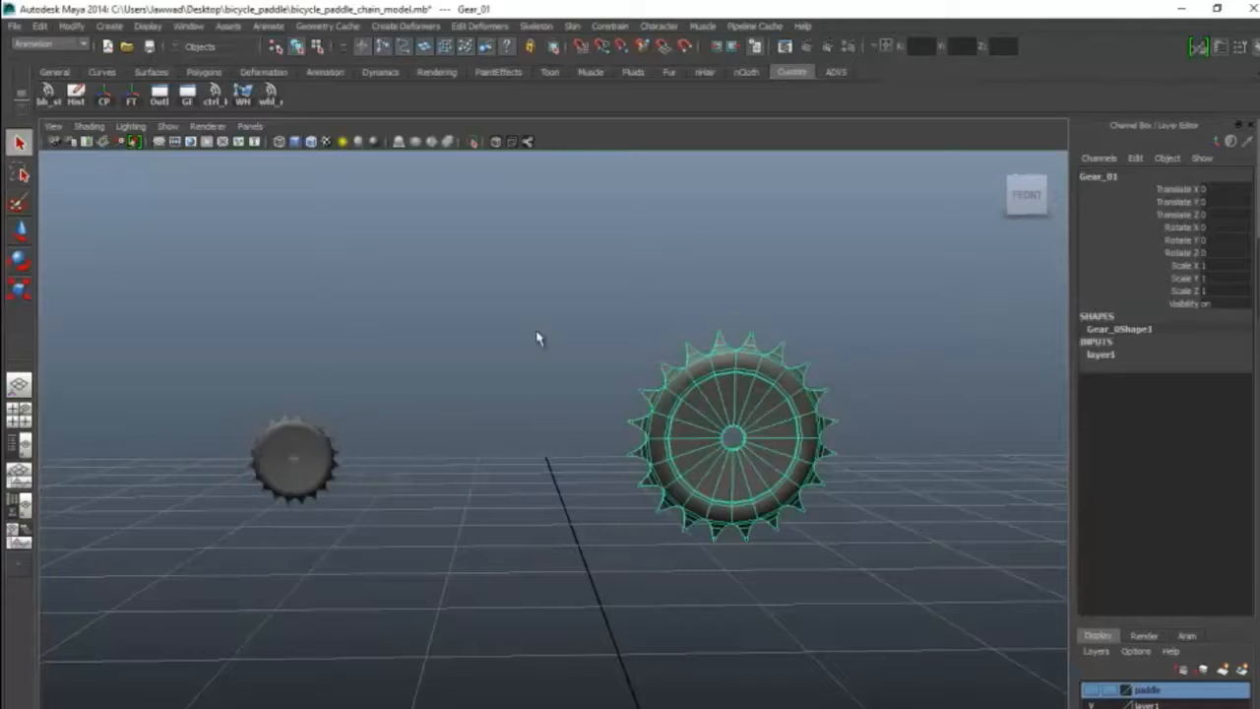
left_click(397, 268)
left_click(677, 408)
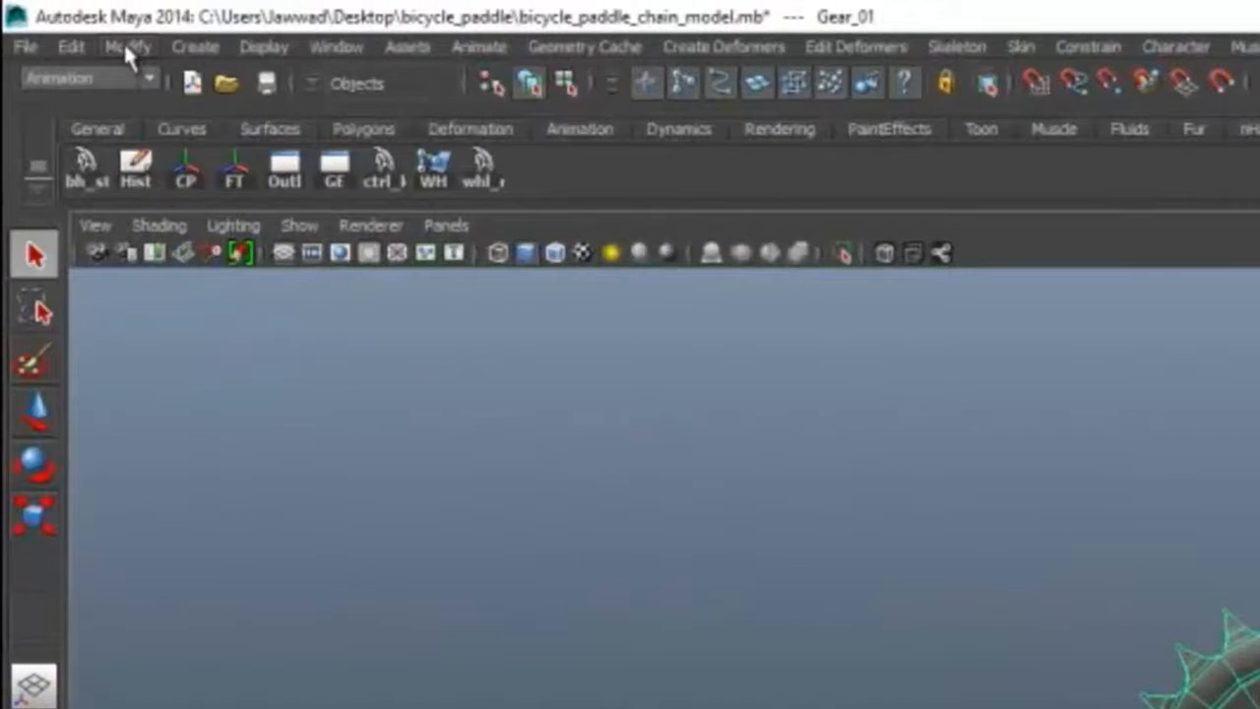
- Review the freeze-transformation and pivot commands, and check the large gear's pivot with the Move tool
left_click(71, 26)
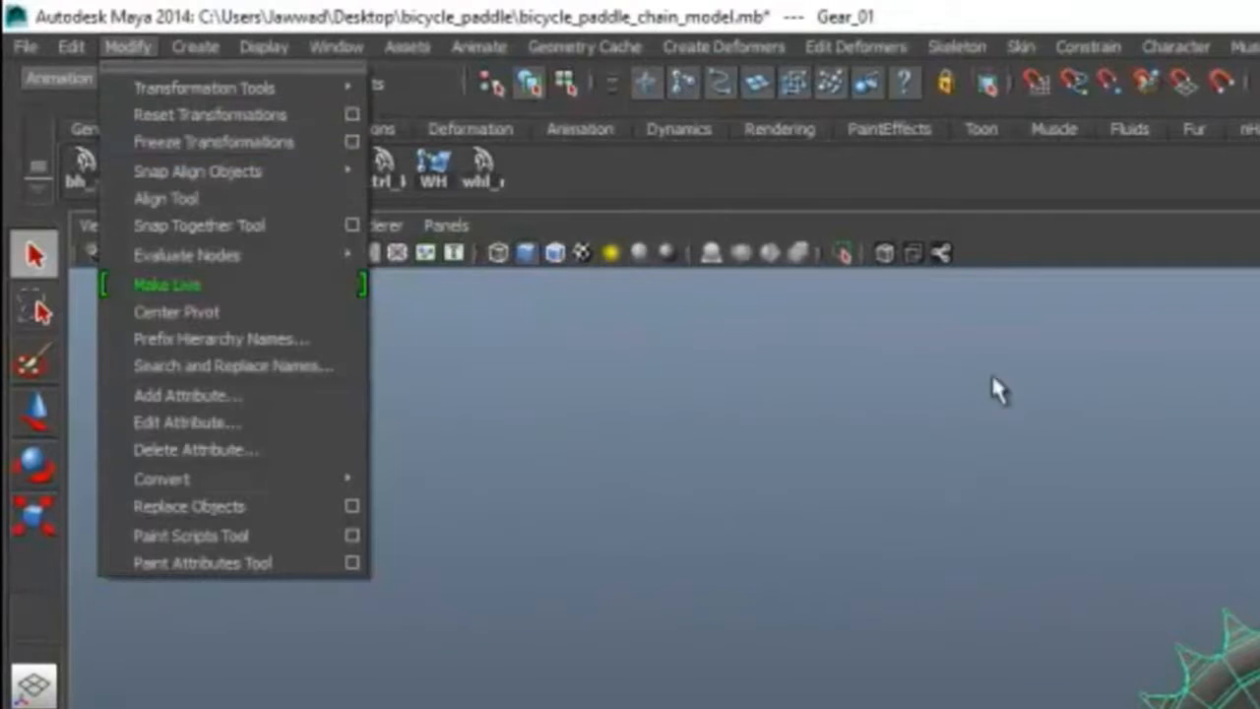
left_click(1052, 571)
left_click(720, 464)
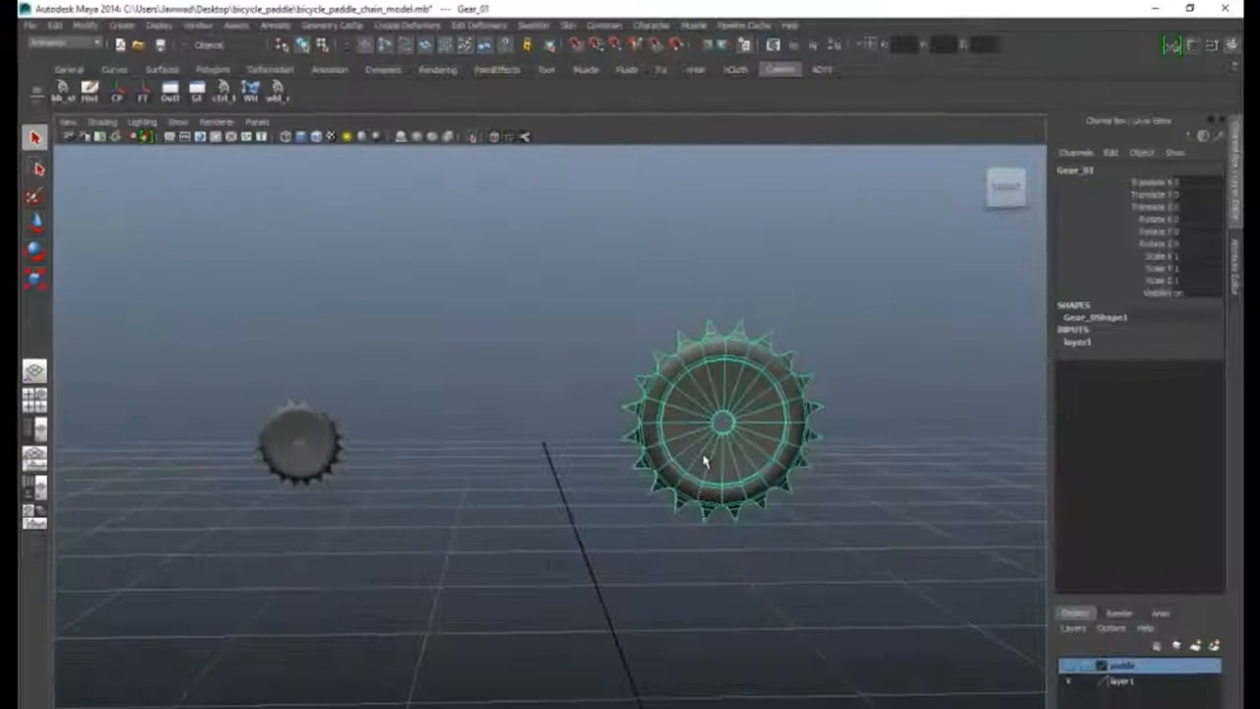
key("w")
mouse_move(720, 421)
left_mouse_down()
mouse_move(689, 267)
mouse_move(738, 383)
mouse_move(720, 422)
left_mouse_up()
left_click(876, 356)
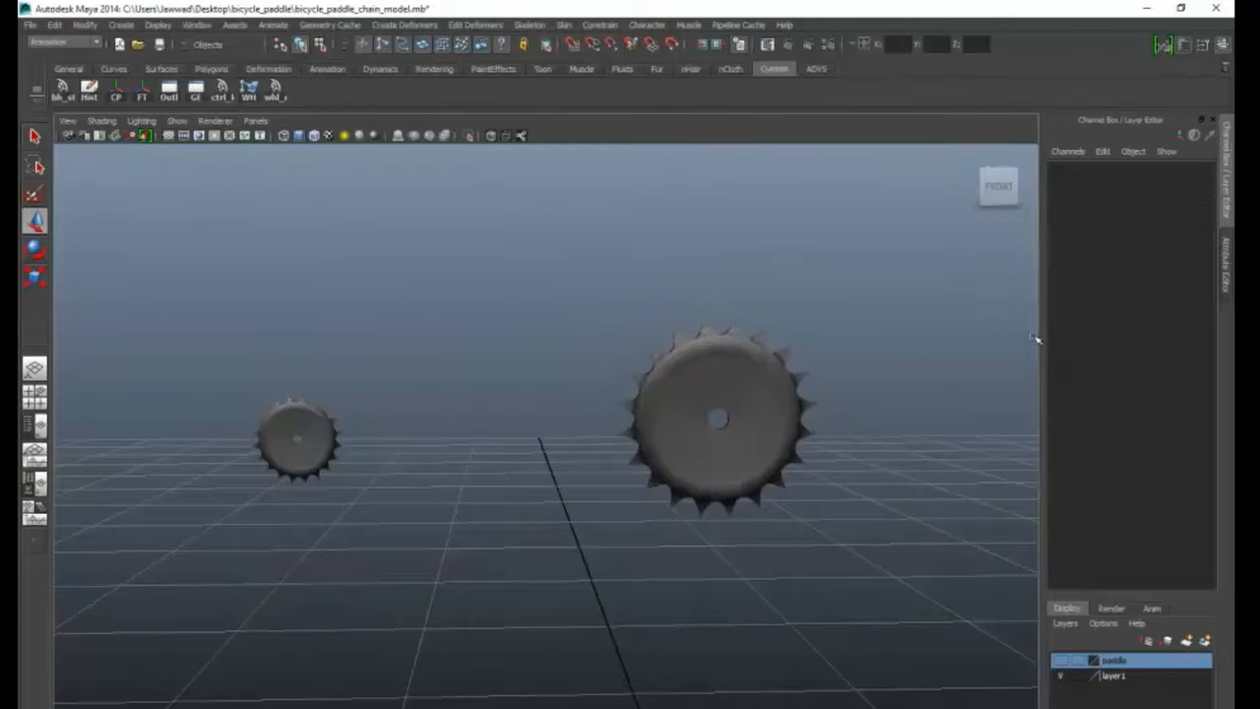
- Draw a NURBS circle over the large gear in the front view, centred at about X 0.066, Y 1.376
mouse_move(806, 399)
left_mouse_down("alt")
mouse_move(784, 410)
mouse_move(818, 414)
left_mouse_up("alt")
left_click(763, 396)
left_click_drag(865, 357, 771, 442, "alt")
key("space")
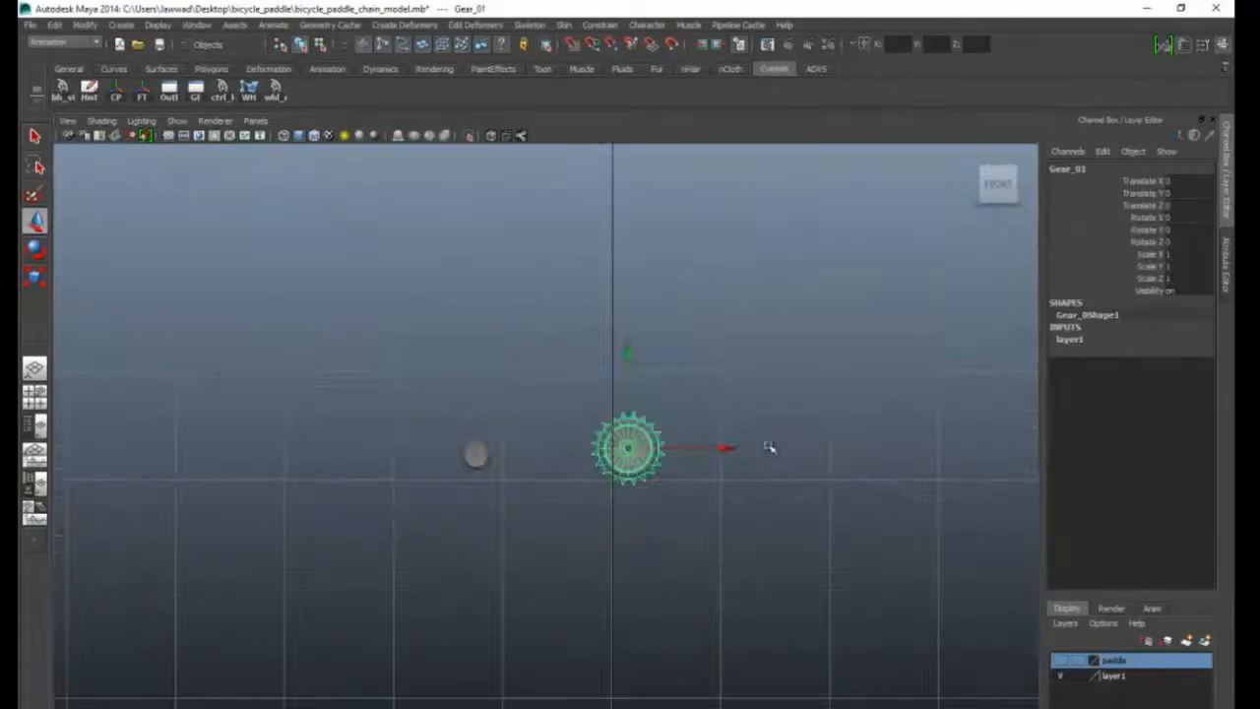
scroll(700, 455, "up", 5)
middle_click_drag(754, 401, 769, 424, "alt")
left_click(711, 441)
scroll(714, 440, "up", 1)
left_click(598, 440)
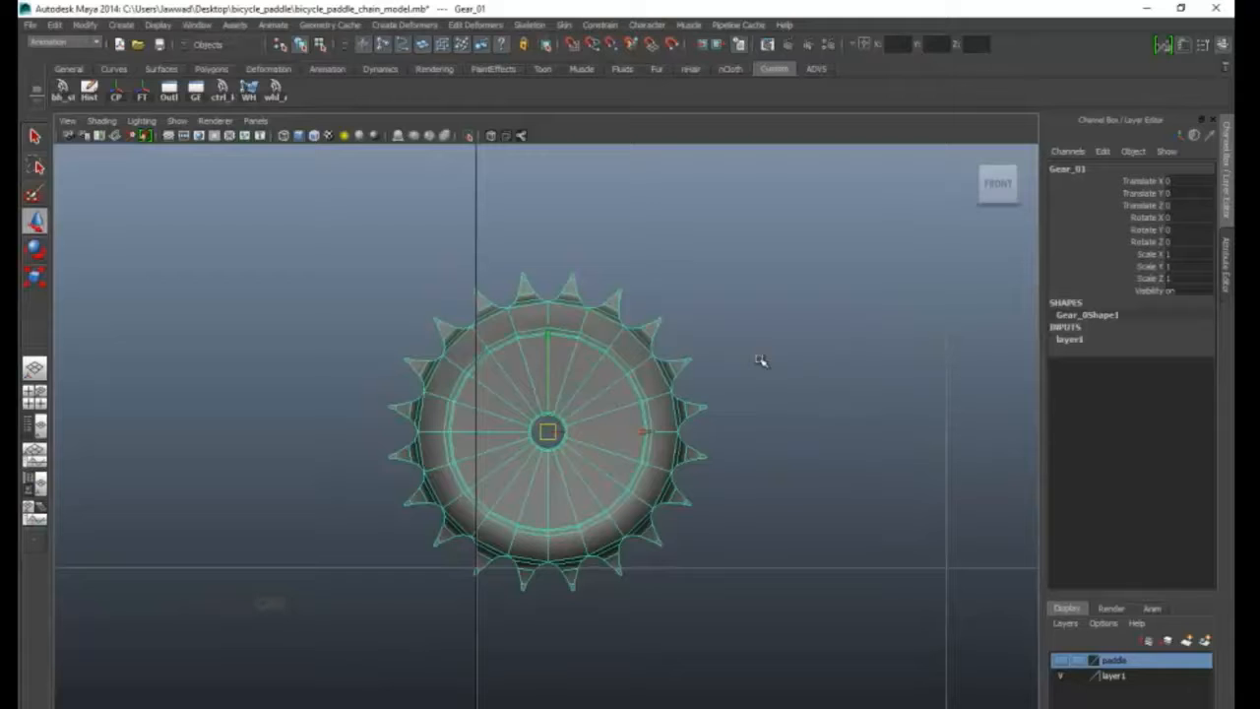
left_click(118, 71)
left_click(63, 92)
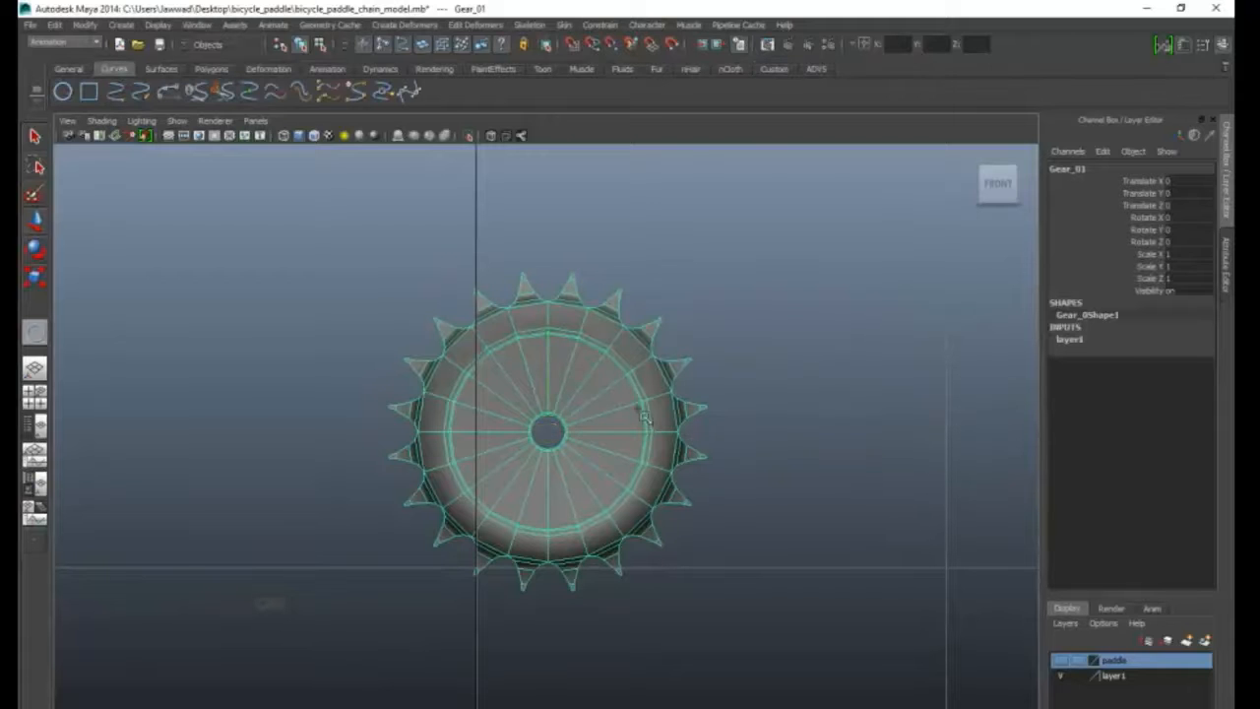
middle_click_drag(726, 431, 694, 436, "alt")
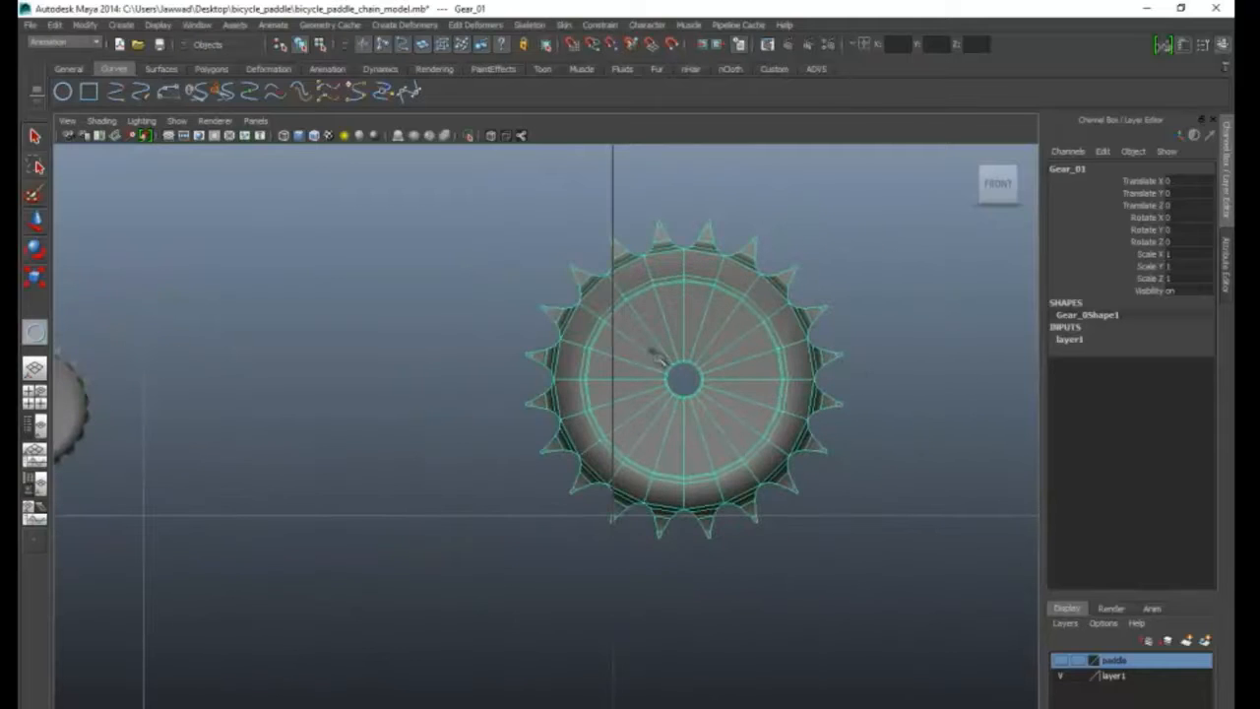
left_click_drag(644, 338, 743, 419)
scroll(683, 388, "up", 2)
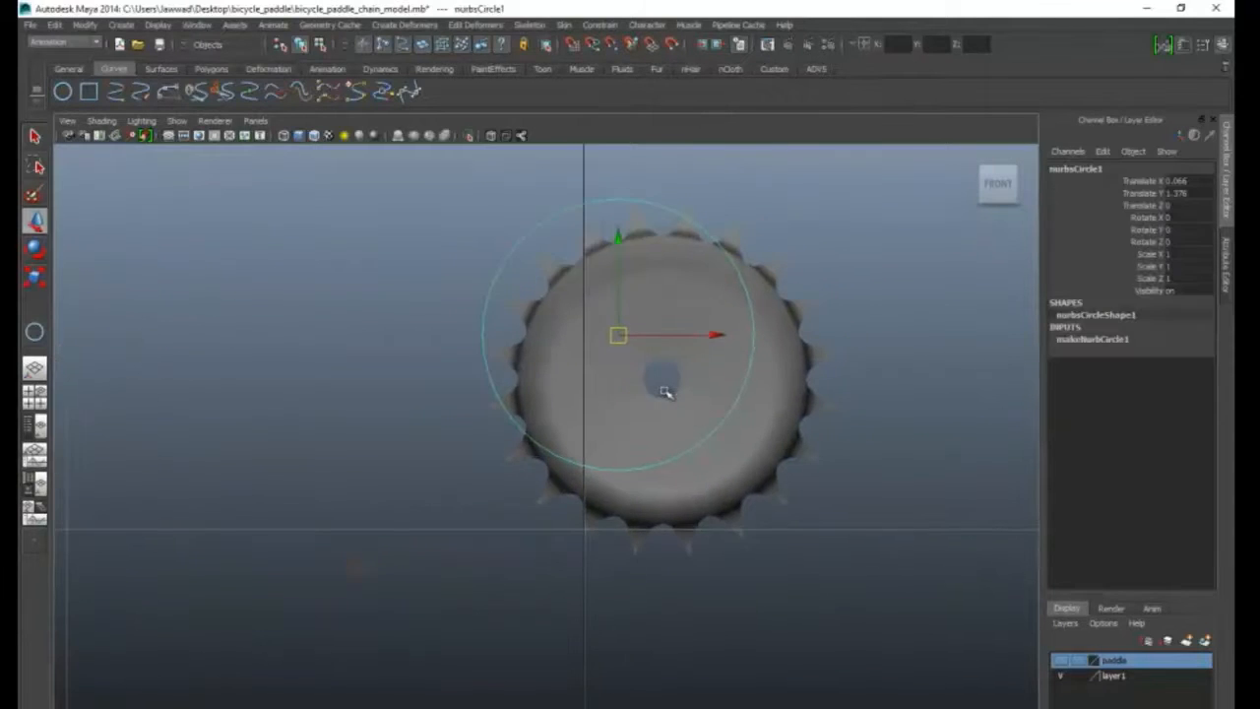
- Switch to wireframe display and move the circle onto the large gear's centre, at about X 0.151, Y 1.283
key("4")
left_click_drag(622, 313, 624, 351)
left_click_drag(696, 374, 743, 378)
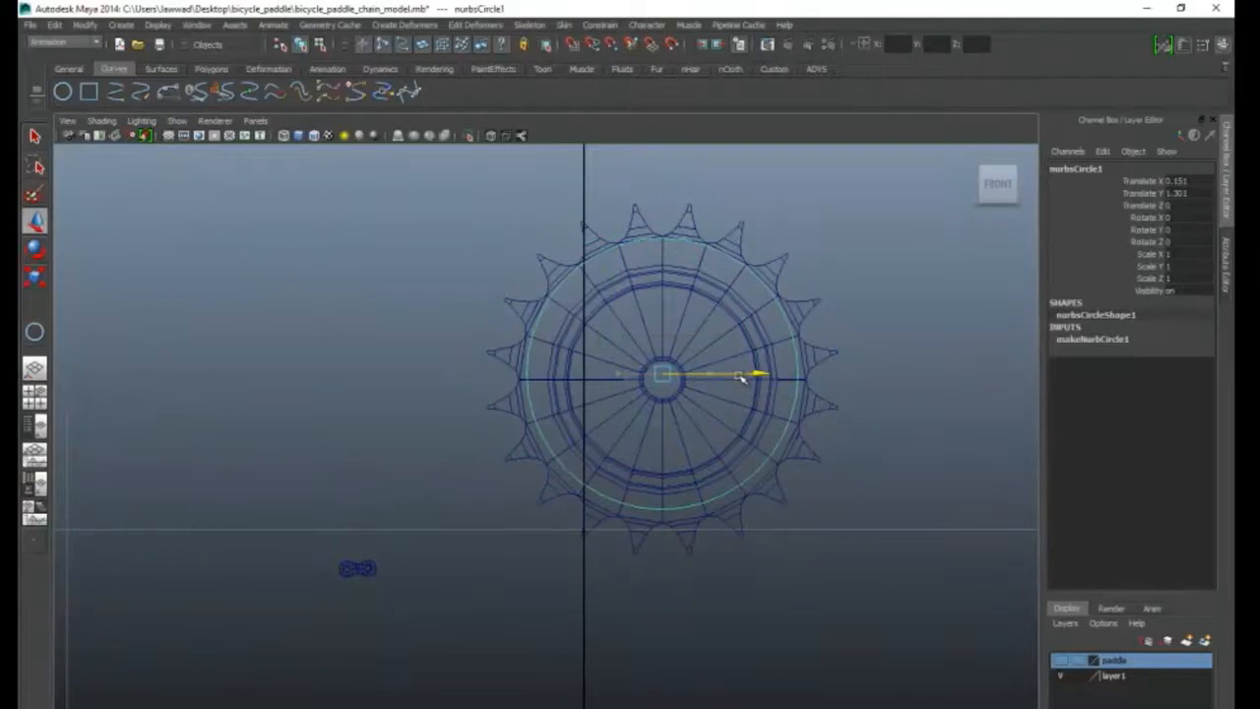
left_click_drag(661, 307, 660, 317)
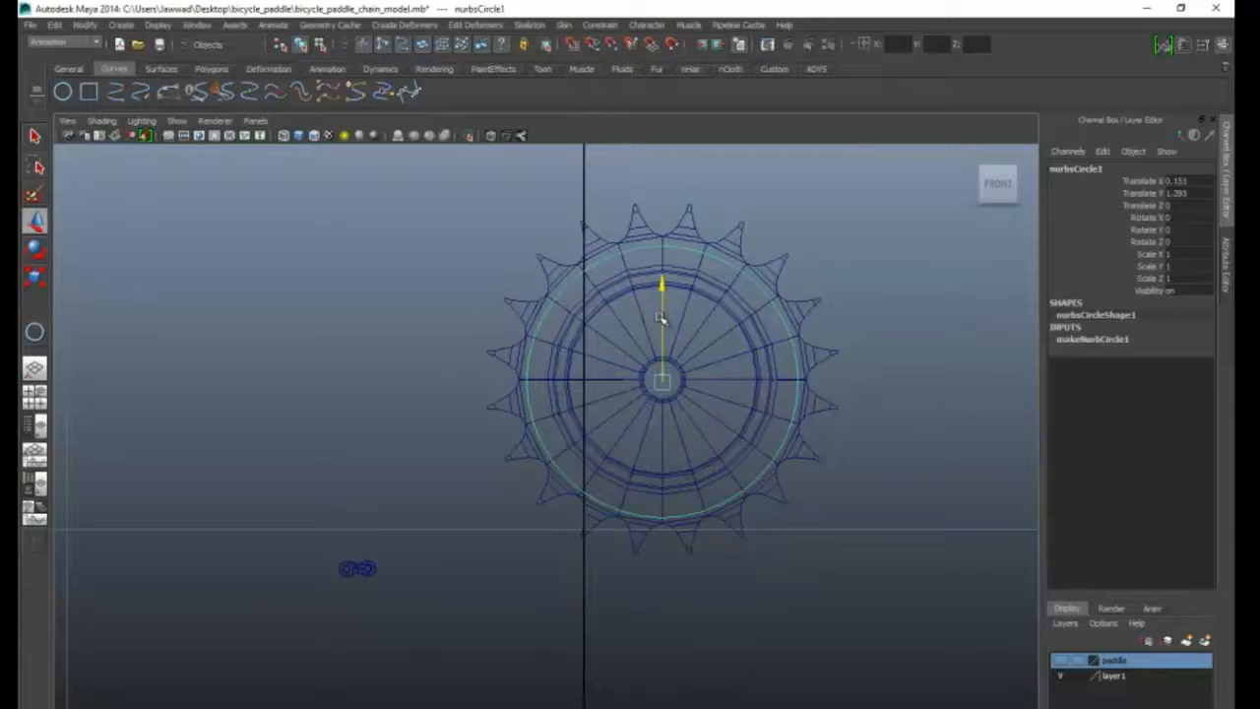
scroll(681, 352, "up", 1)
middle_click_drag(681, 353, 649, 395, "alt")
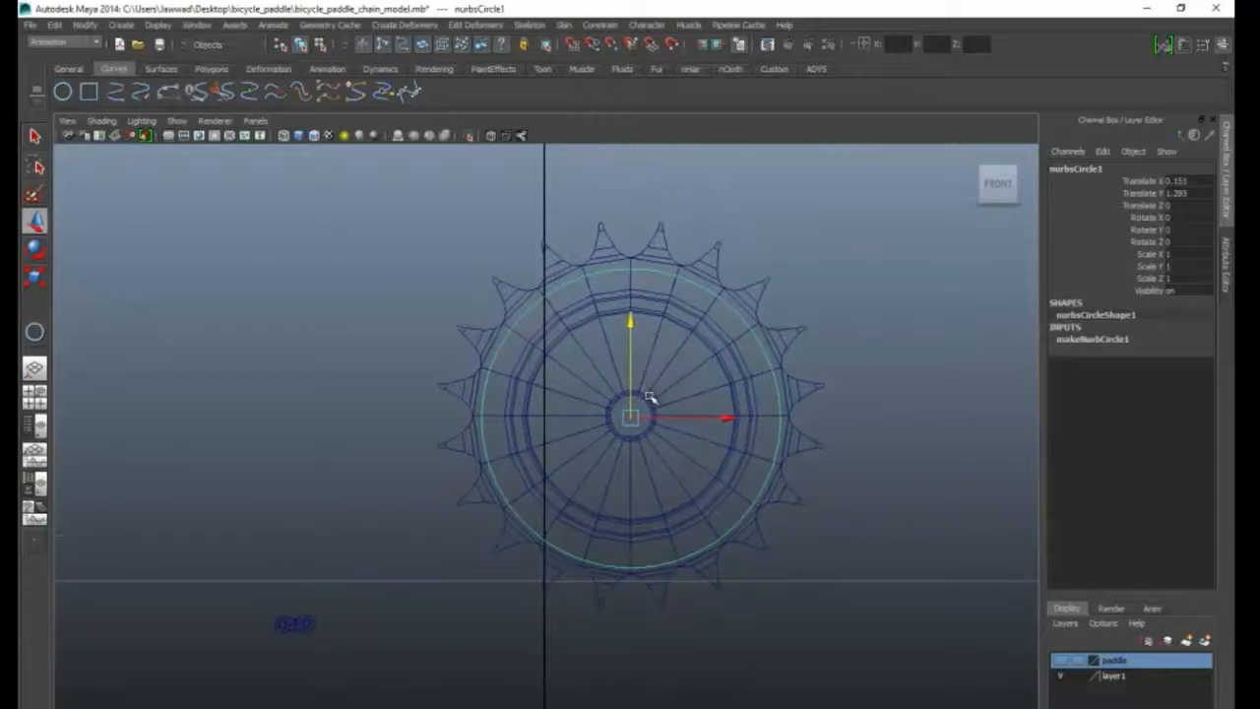
- Scale the circle uniformly to about 1.071 to meet the base of the gear teeth and recentre it at about Y 1.29
key("r")
left_click_drag(631, 418, 633, 383)
key("w")
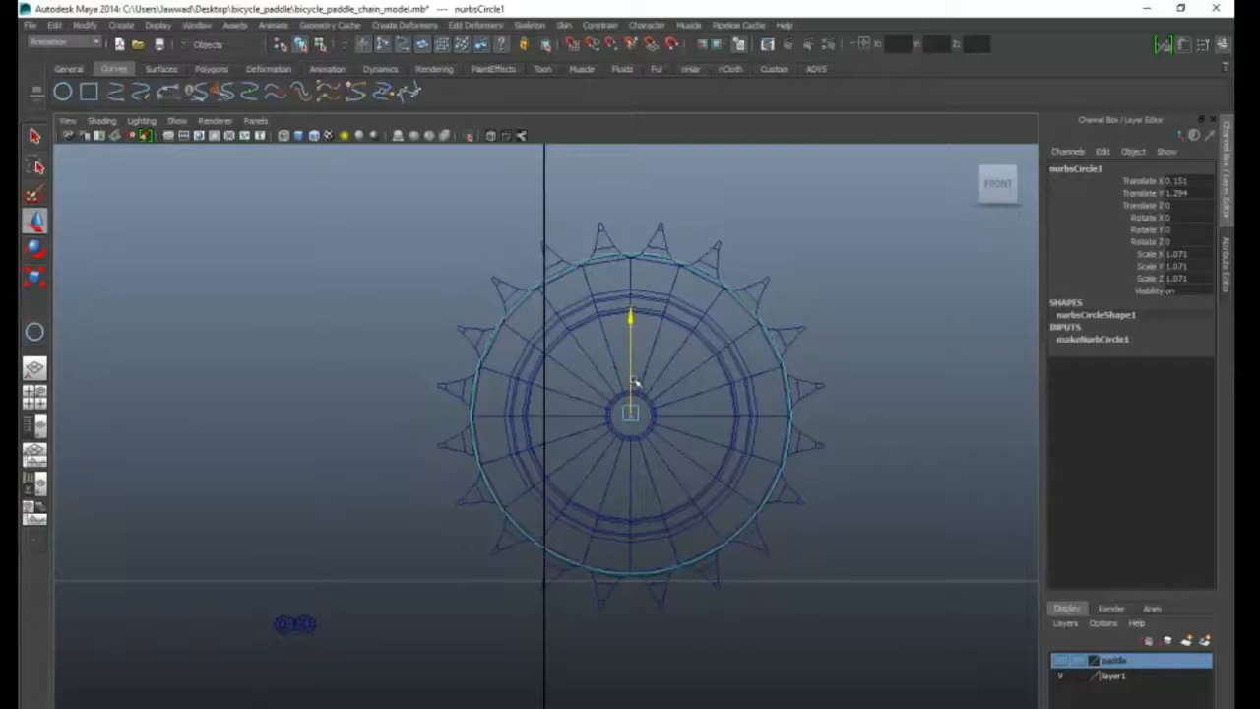
- In the side view, move the circle into the middle of the gear's thickness at about Z -0.133, then deselect it in perspective
key("space")
left_click_drag(673, 375, 740, 381)
left_click_drag(248, 430, 369, 434)
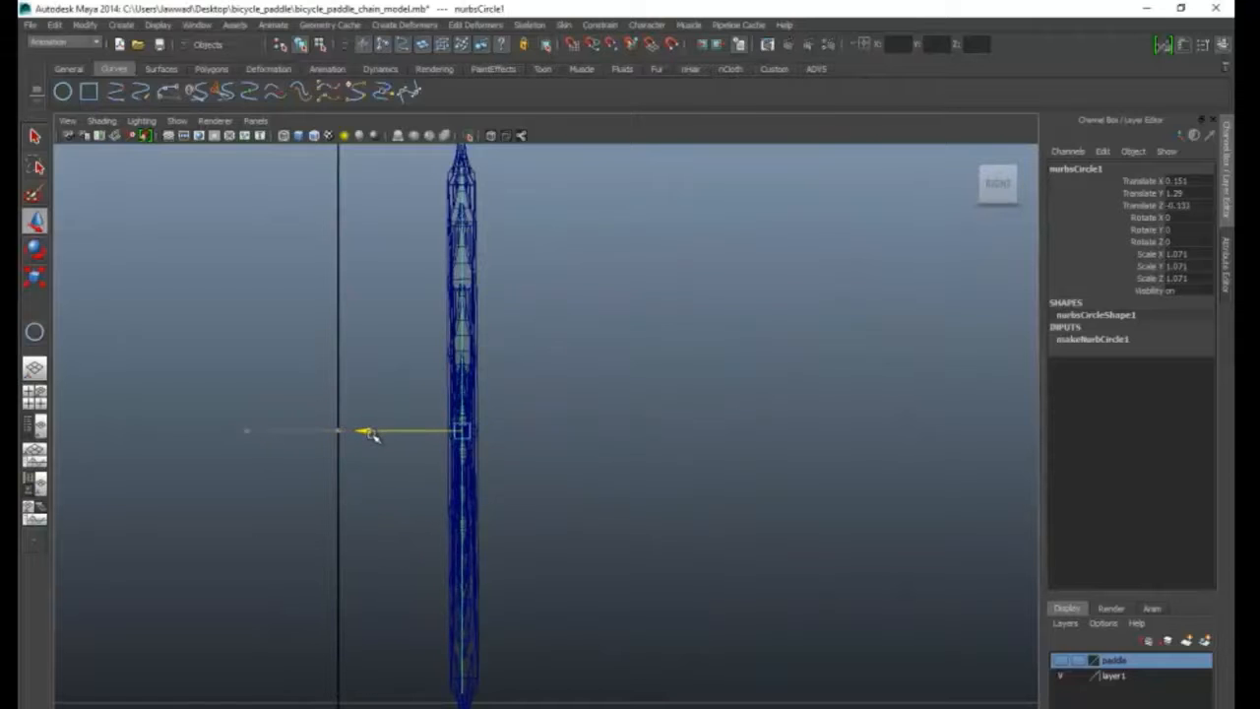
scroll(501, 449, "up", 4)
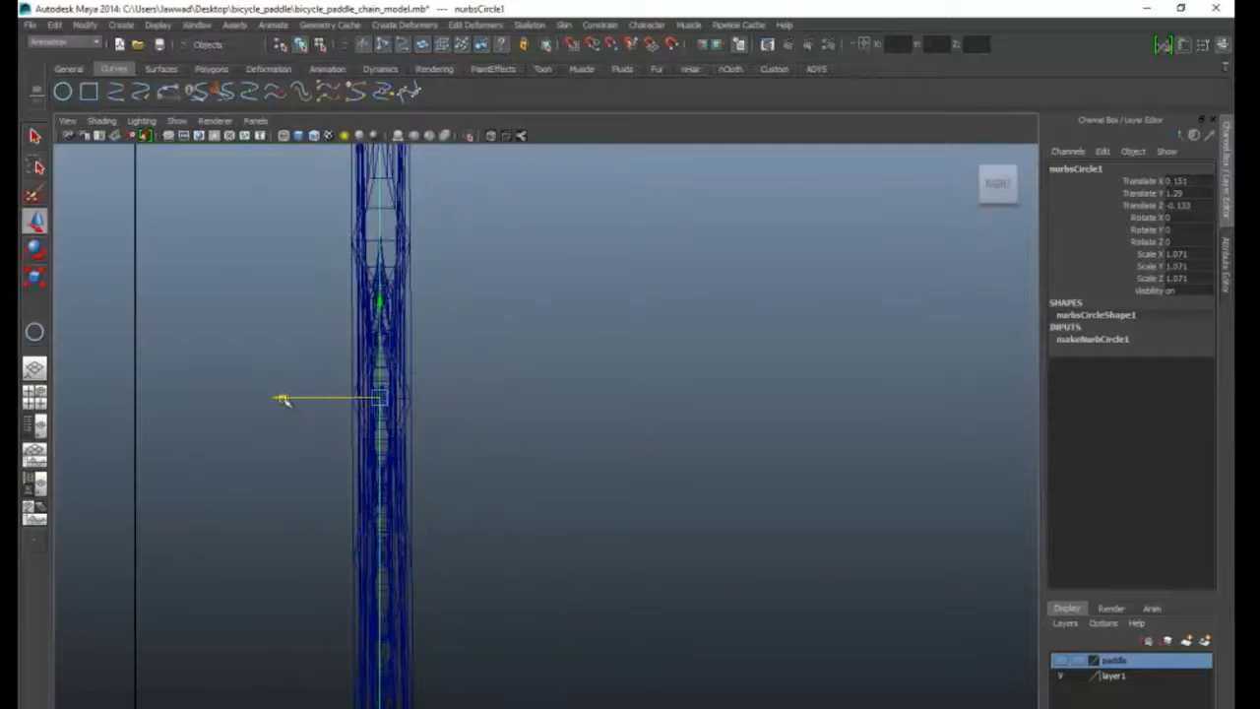
scroll(536, 374, "down", 15)
key("space")
left_click_drag(614, 426, 643, 389)
left_click(540, 442)
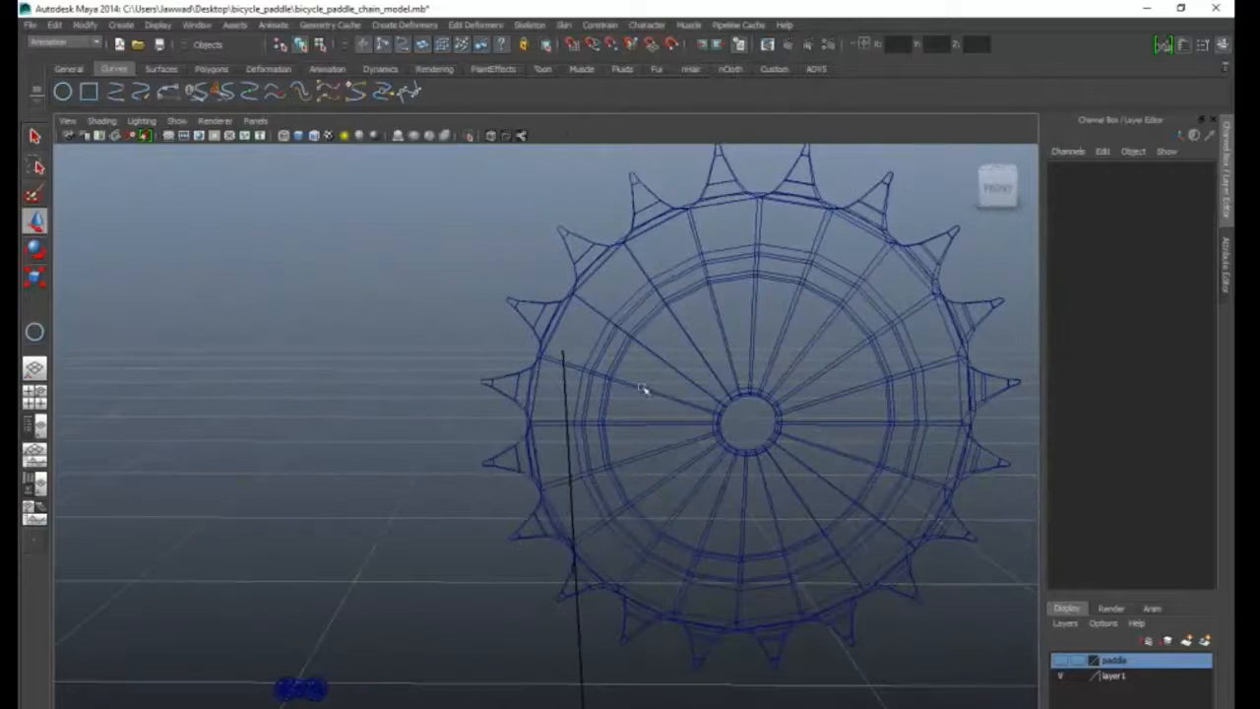
- Select the NURBS circle around the large gear in the front view and freeze its transformations
left_click(689, 205)
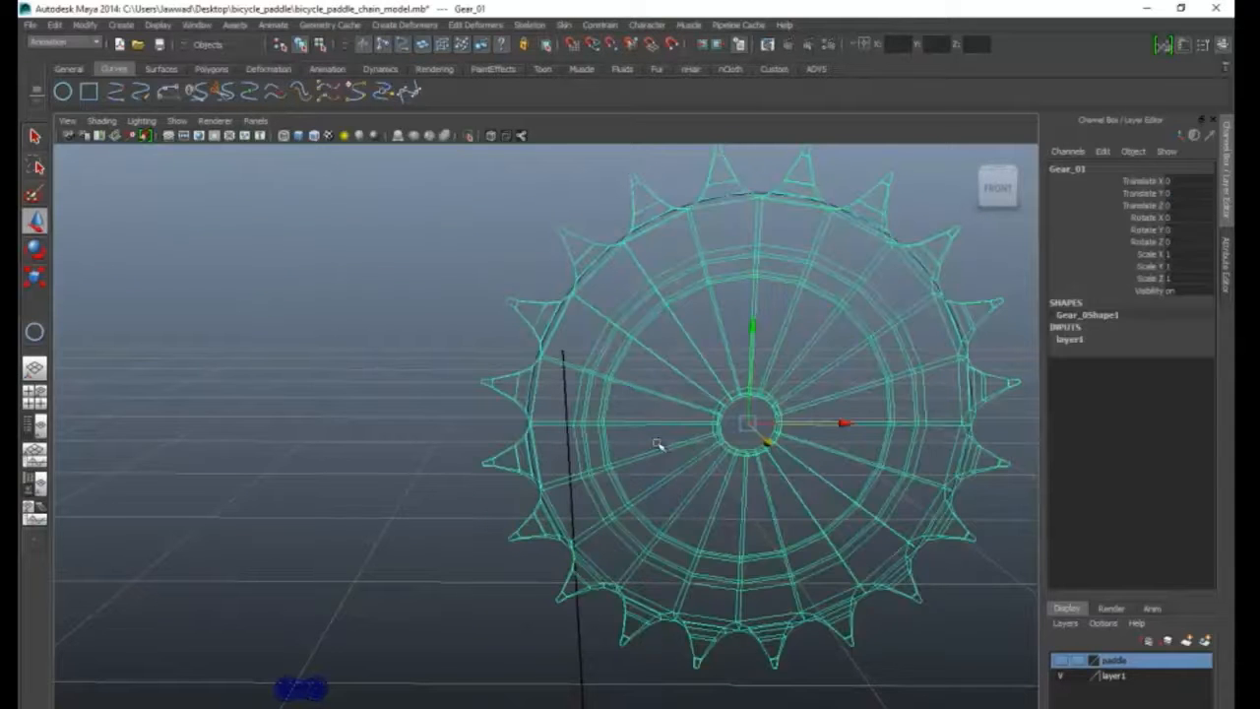
key("space")
left_click_drag(653, 441, 660, 463)
left_click(866, 367)
scroll(706, 394, "up", 5)
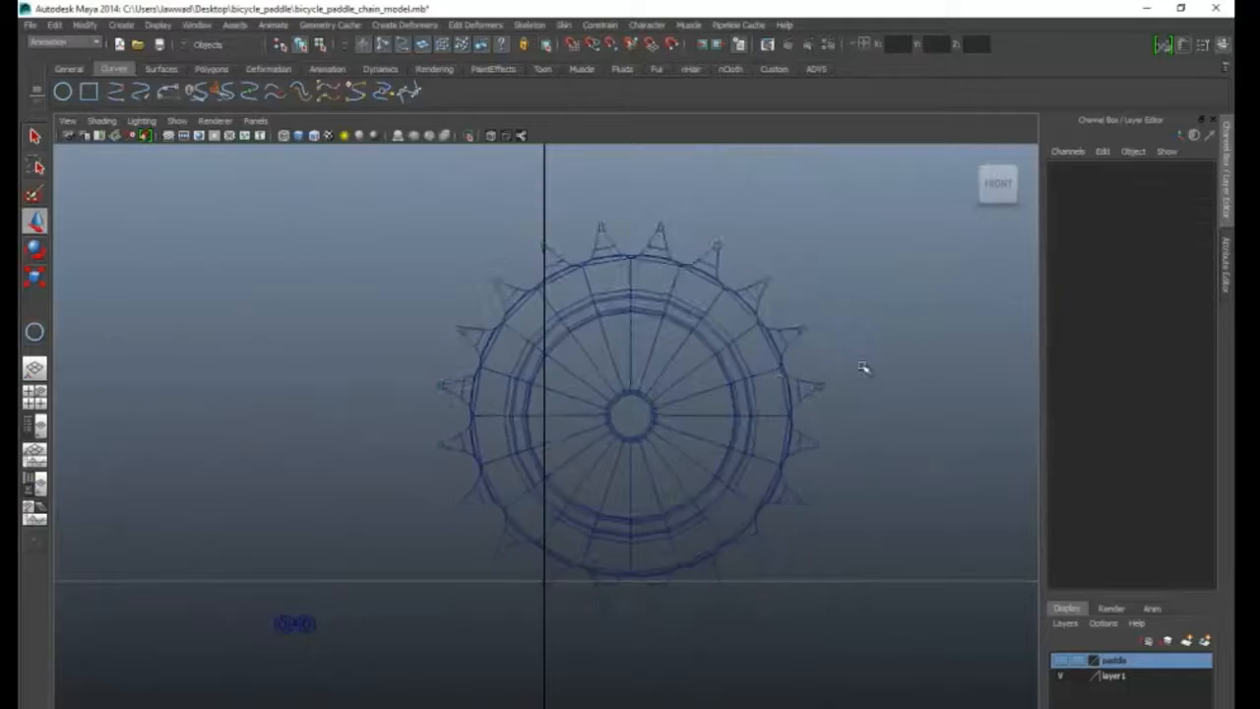
left_click(524, 261)
scroll(898, 320, "down", 5)
scroll(686, 473, "up", 6)
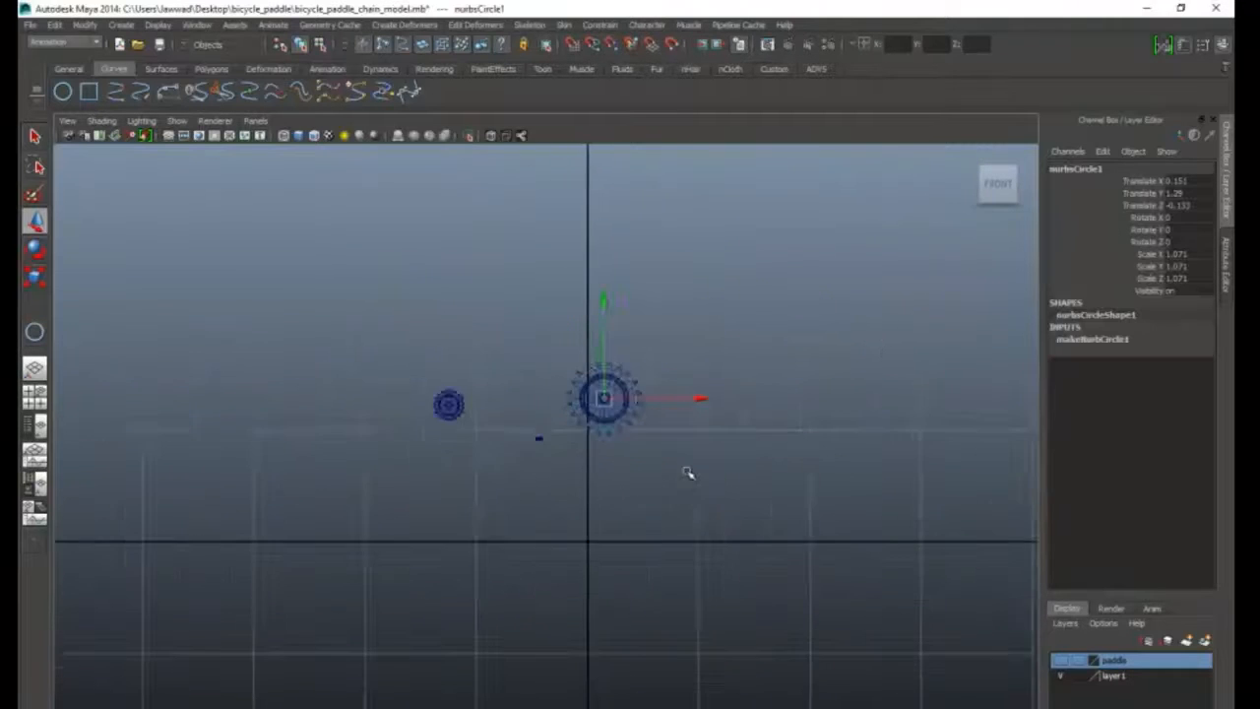
left_click(87, 25)
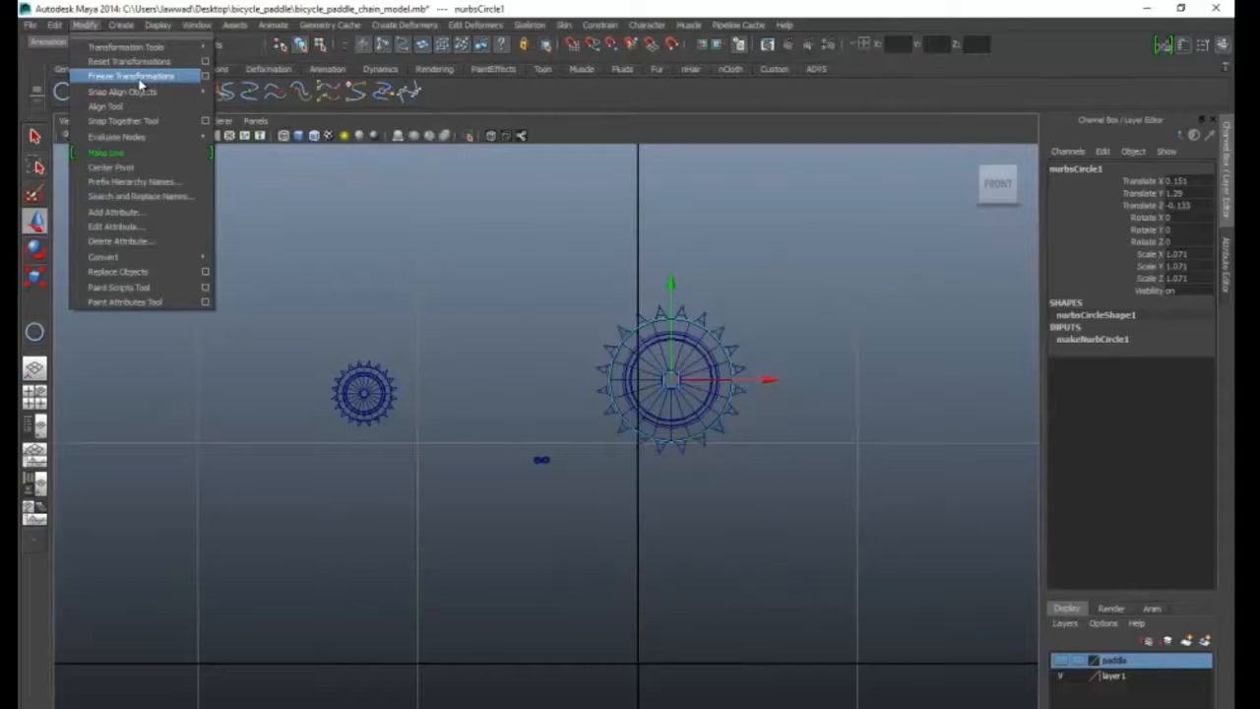
left_click(152, 79)
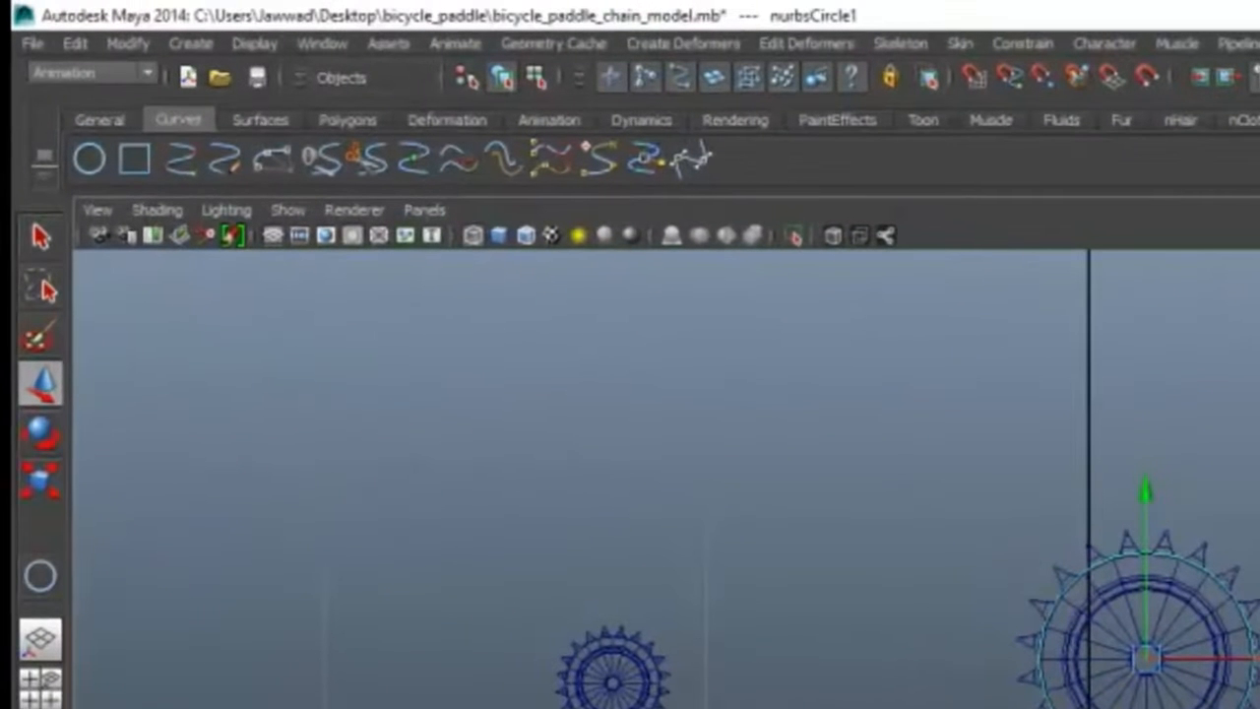
- Delete the circle's construction history and deselect it
left_click(76, 44)
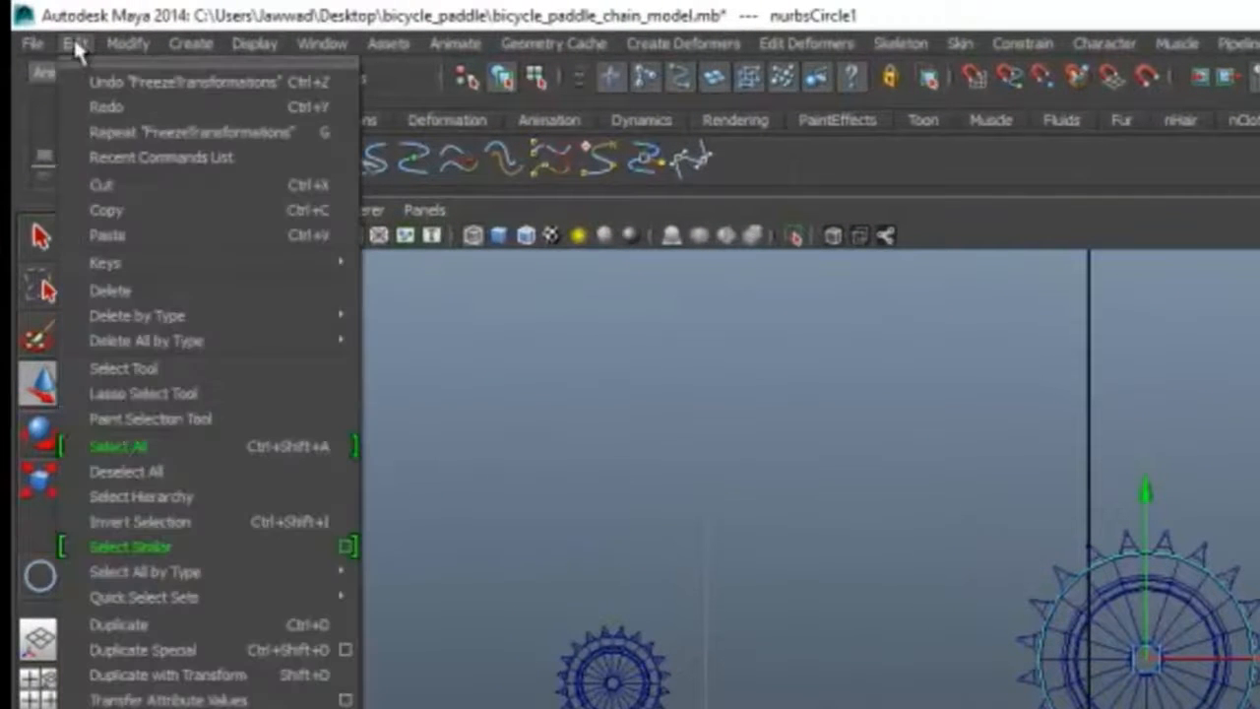
mouse_move(134, 319)
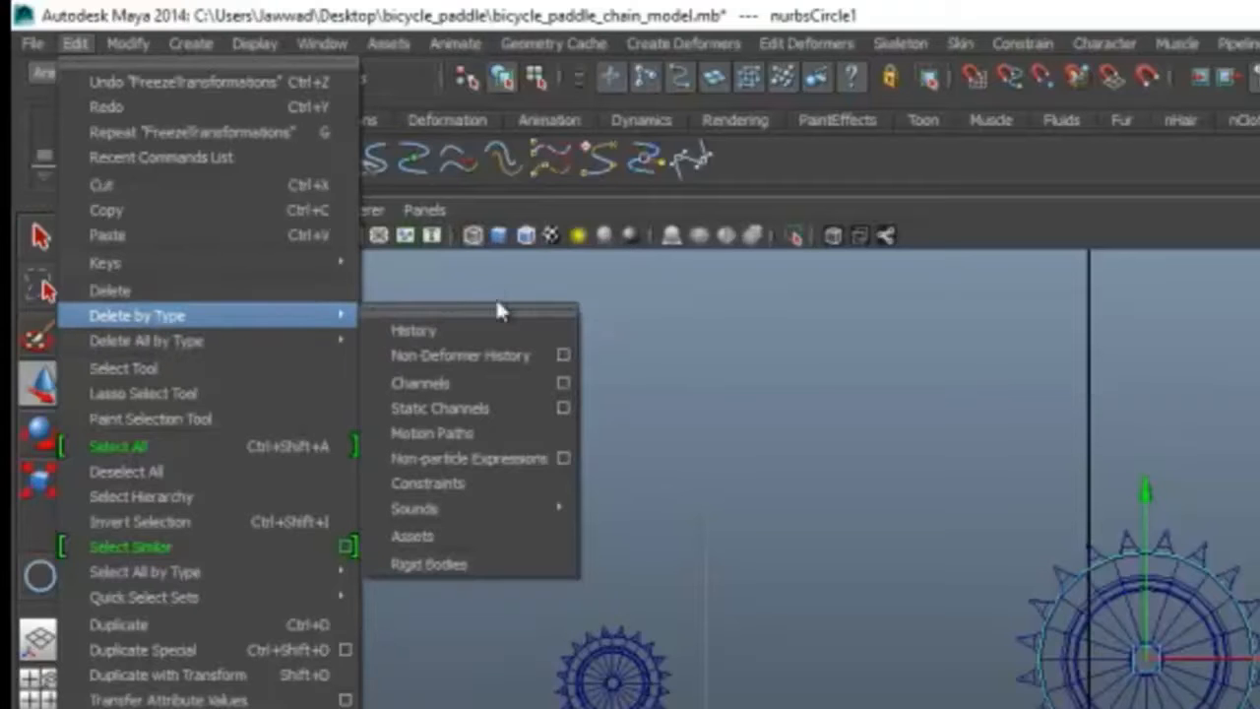
left_click(464, 330)
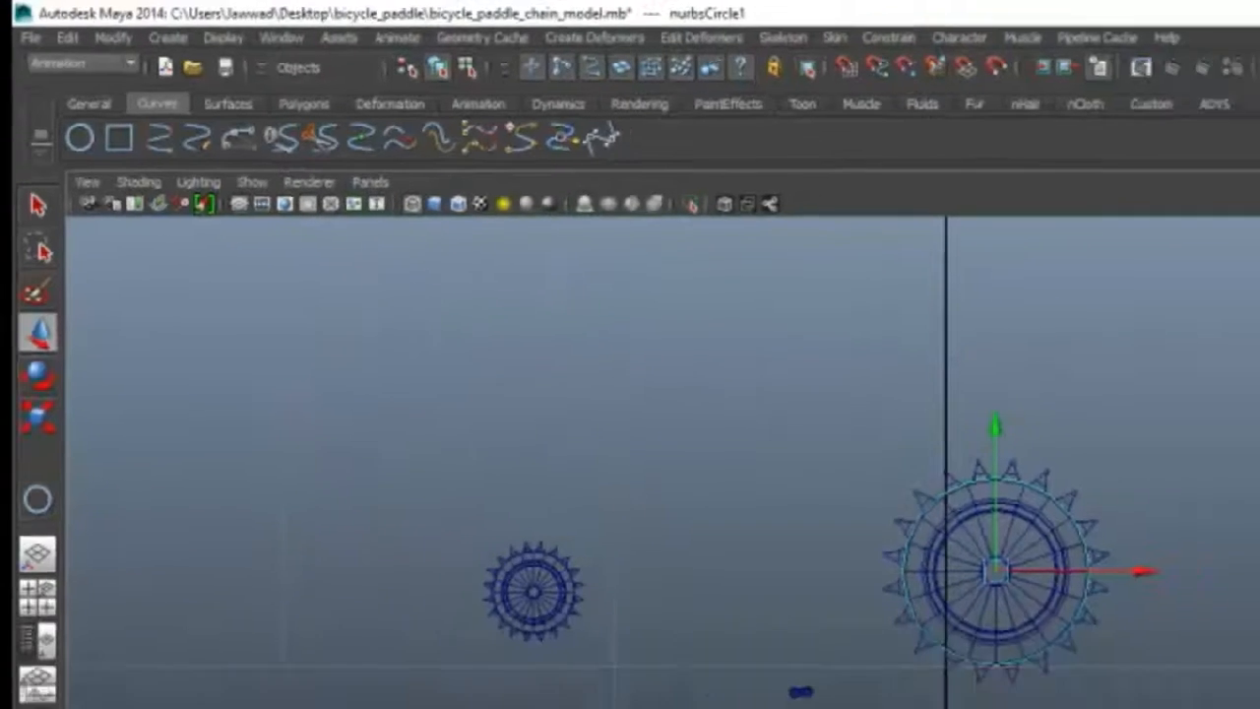
left_click(917, 407)
- Reselect the circle around the large gear, open the Rebuild Curve options and move the dialog clear of the gear
scroll(776, 424, "up", 5)
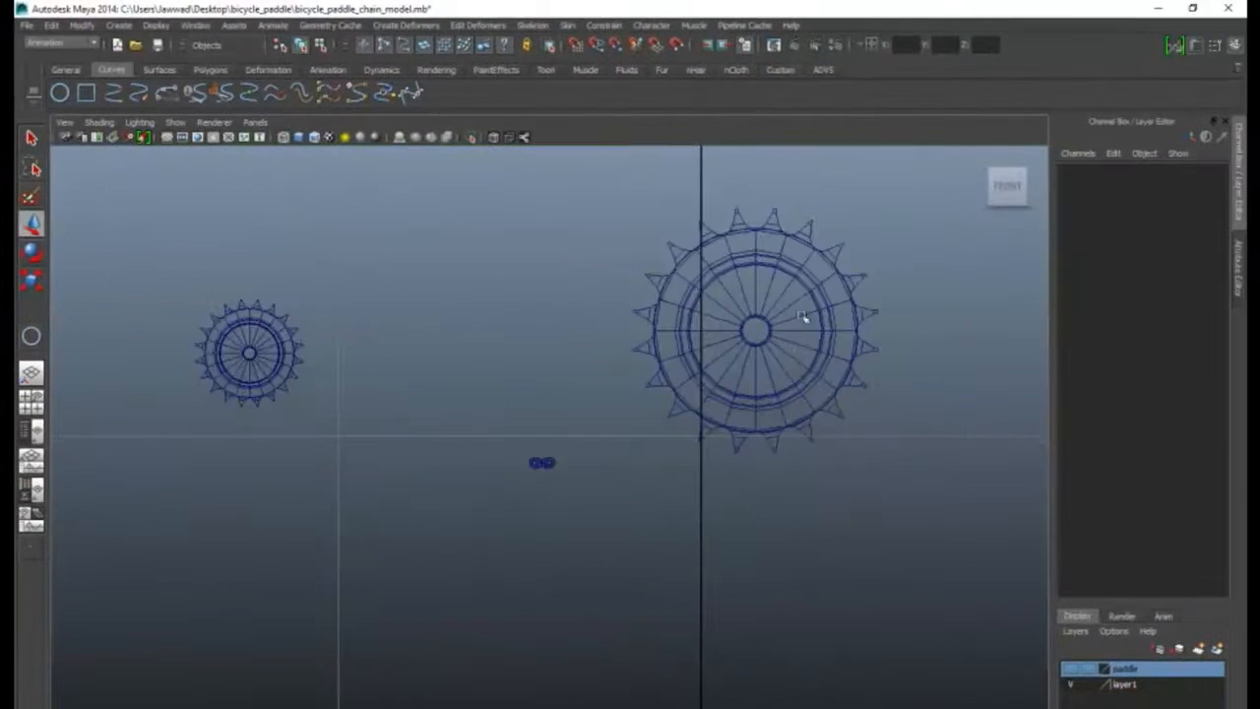
middle_click_drag(800, 352, 750, 419, "alt")
left_click(692, 307)
scroll(700, 334, "up", 3)
middle_click_drag(700, 338, 628, 377, "alt")
left_click(635, 261)
scroll(623, 312, "up", 2)
middle_click_drag(659, 292, 576, 324, "alt")
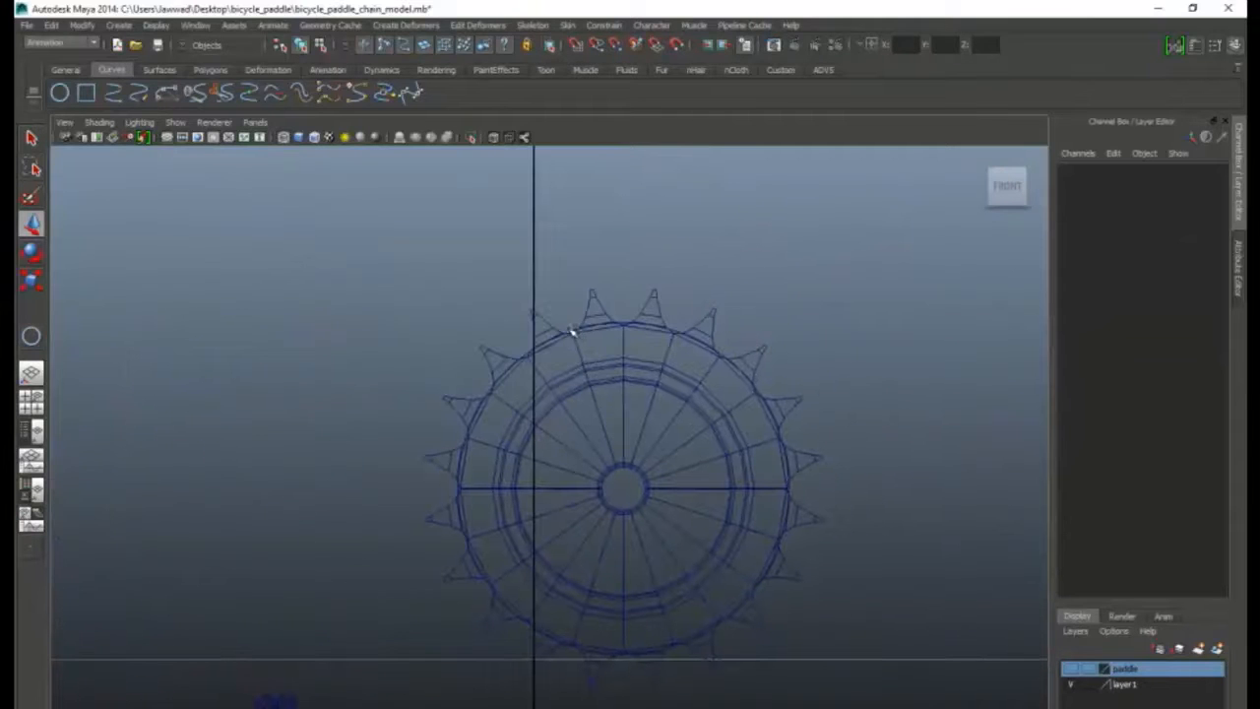
left_click(572, 331)
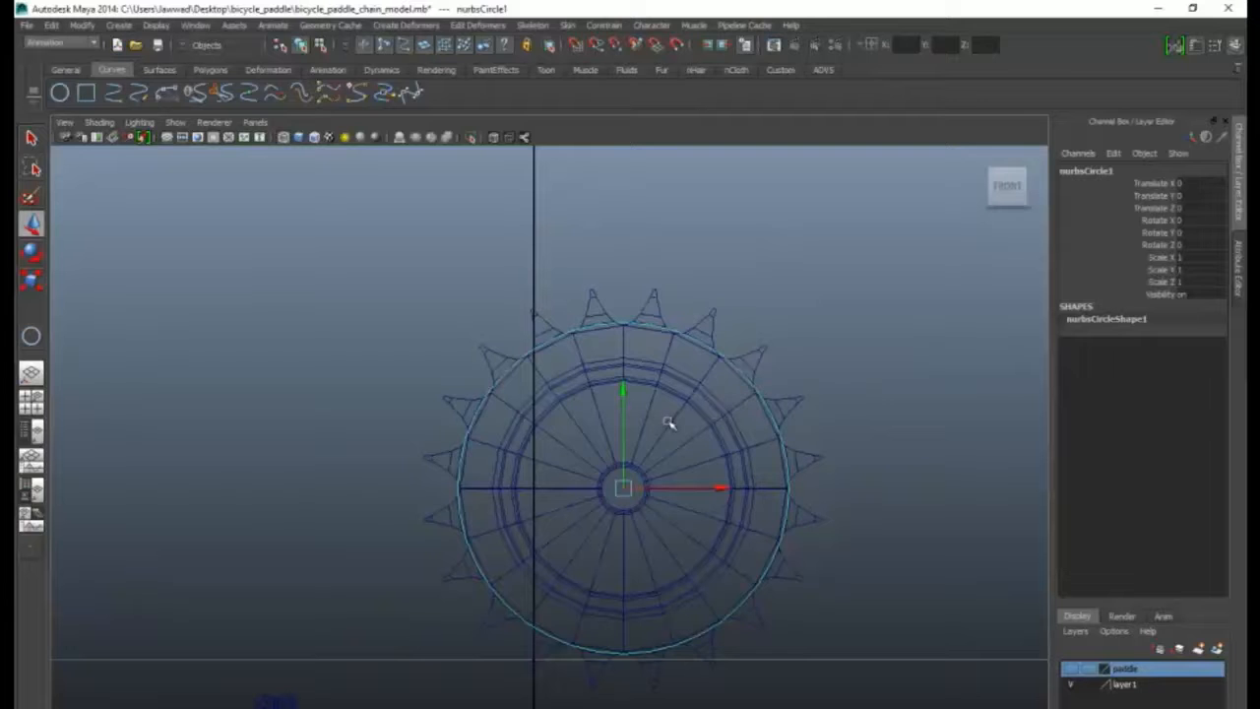
key("space")
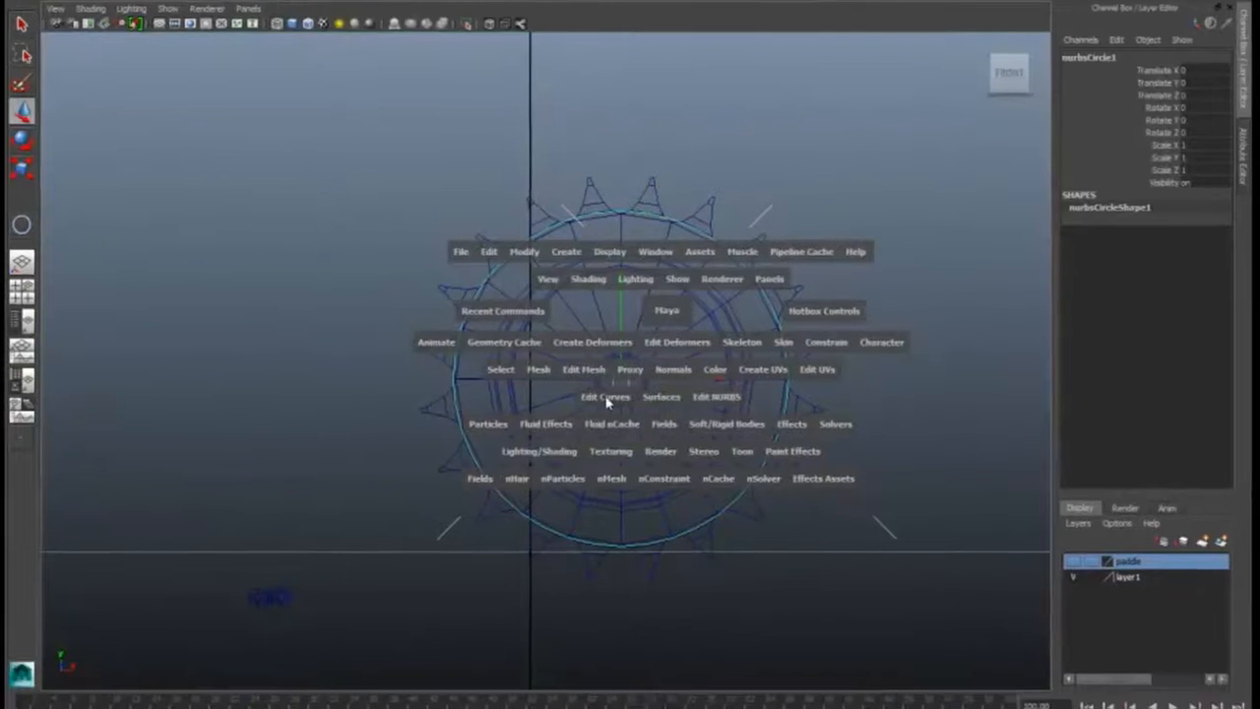
left_click(608, 507)
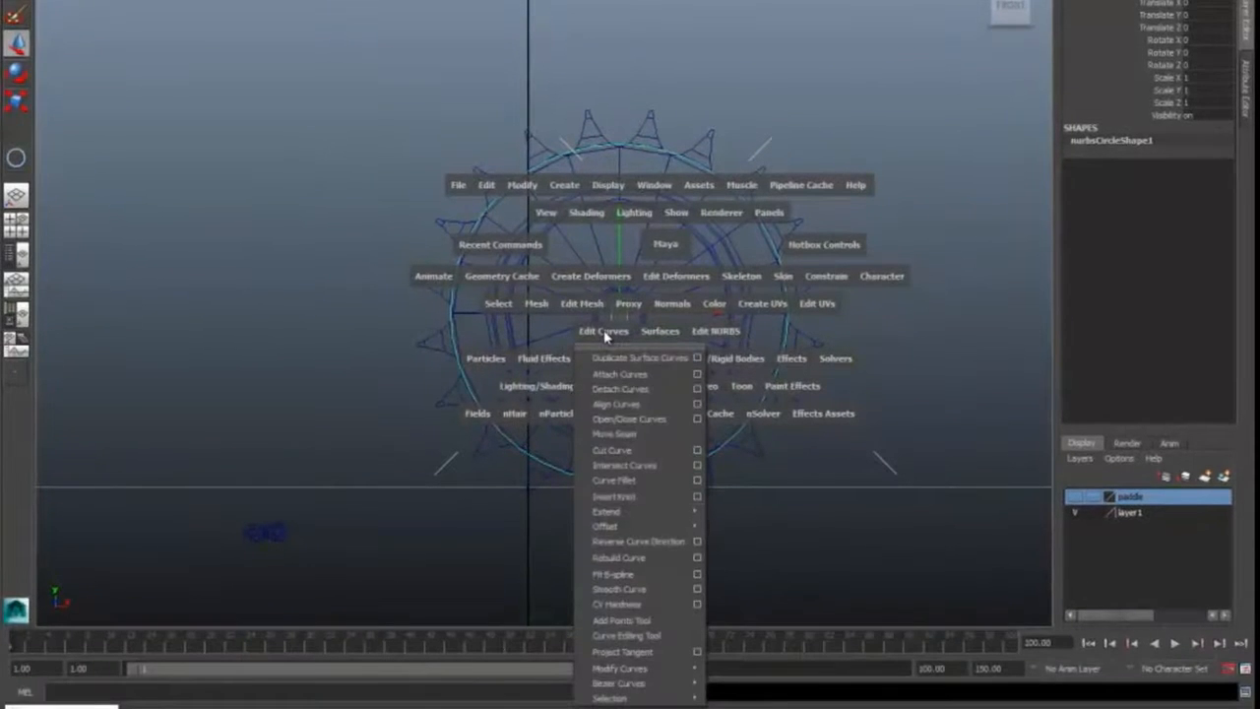
left_click(698, 558)
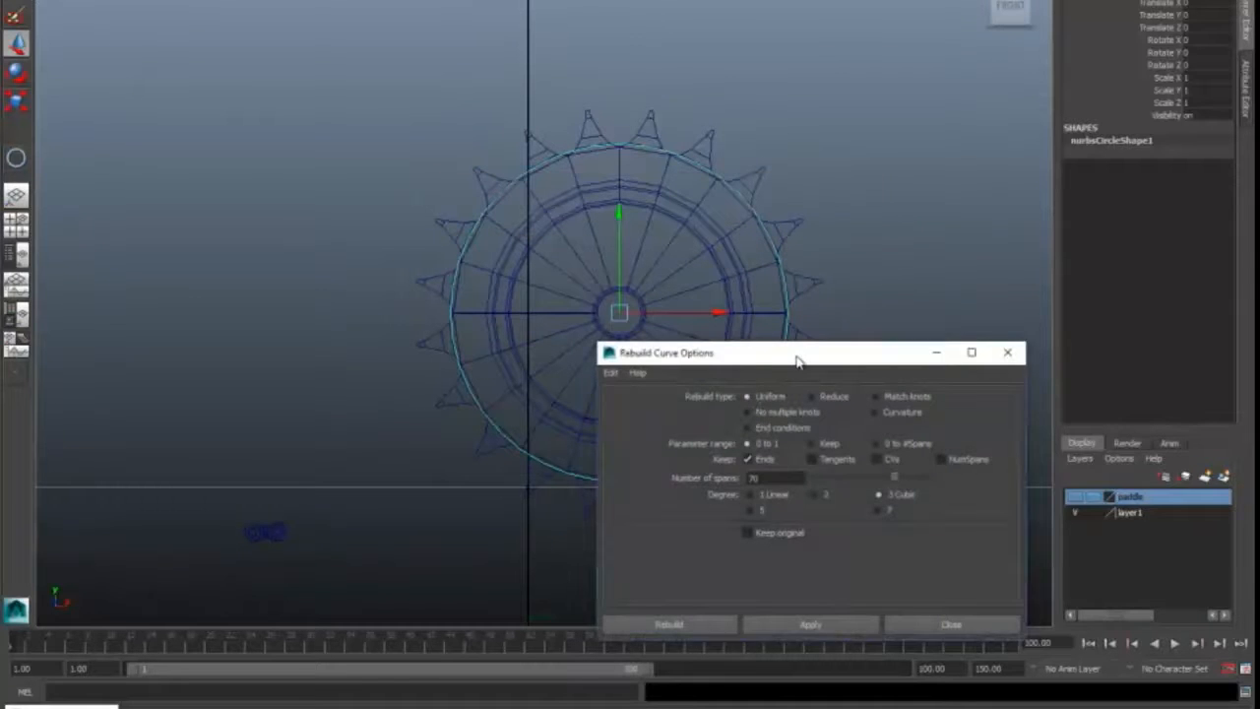
left_click_drag(798, 361, 1072, 222)
- Display the circle's control vertices and examine how they are spaced around the large gear
middle_click_drag(551, 83, 452, 123, "alt")
scroll(452, 124, "up", 5)
right_click(452, 124)
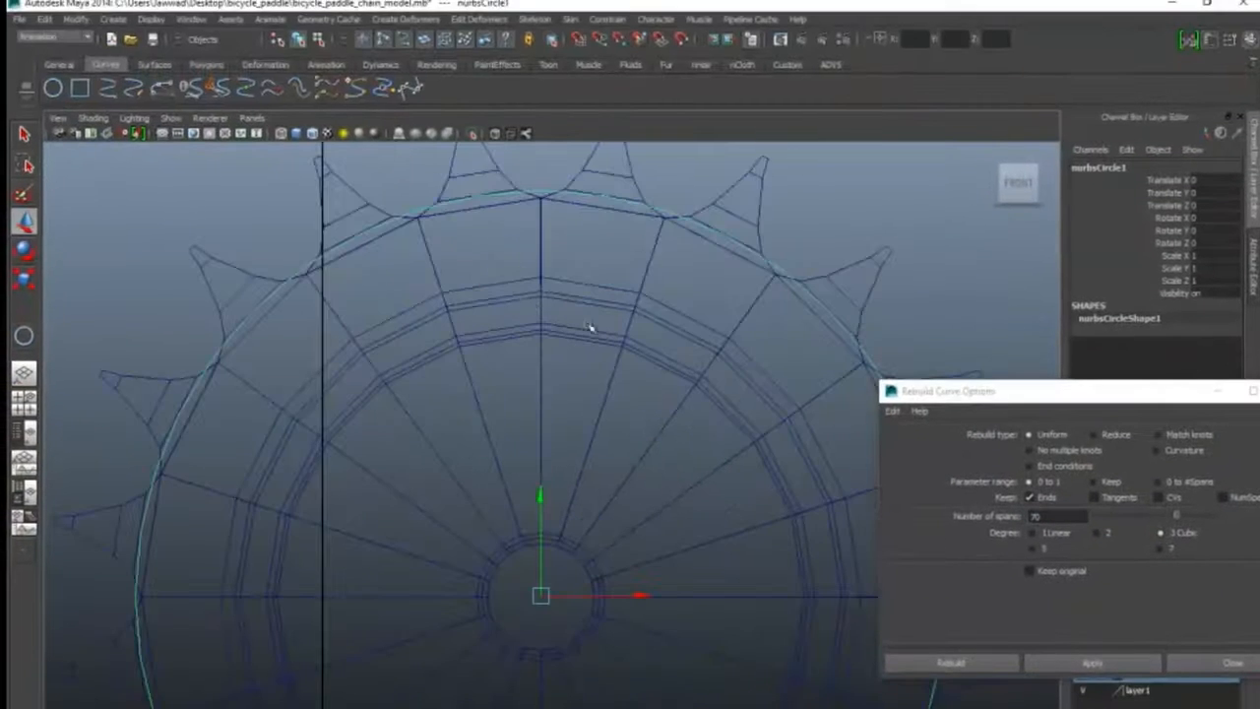
right_click_drag(669, 214, 604, 213)
scroll(630, 385, "down", 10)
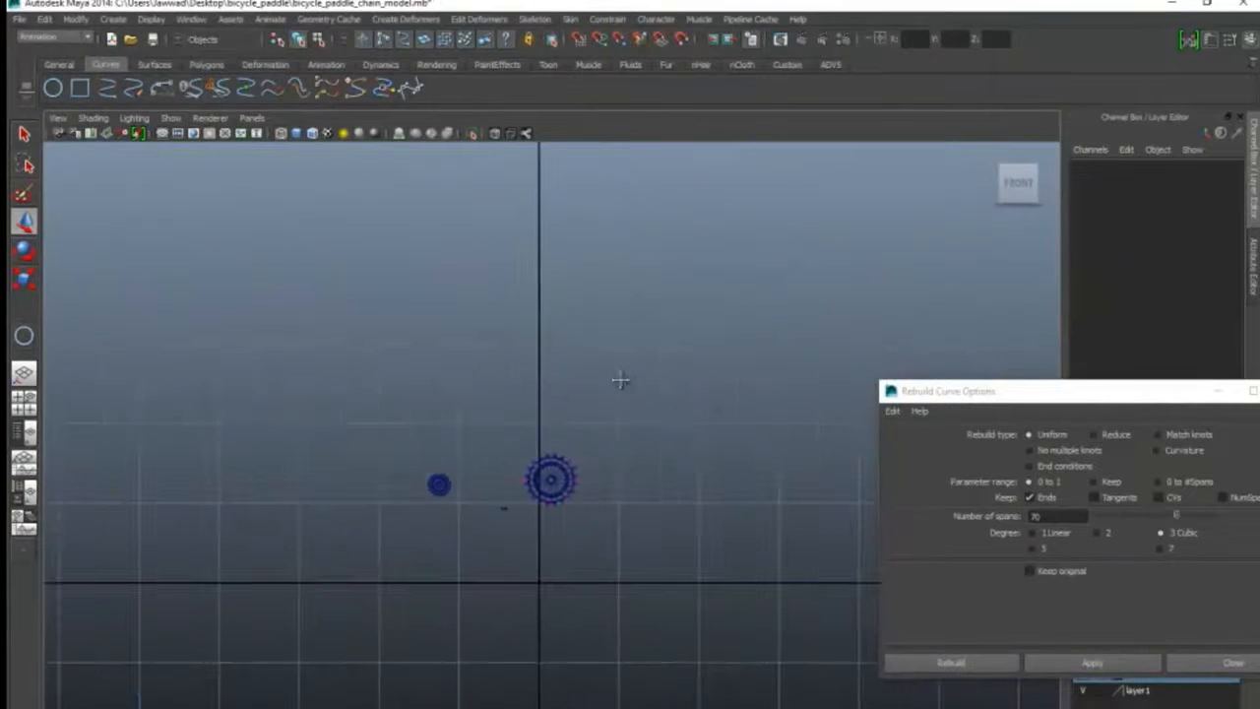
scroll(611, 409, "up", 2)
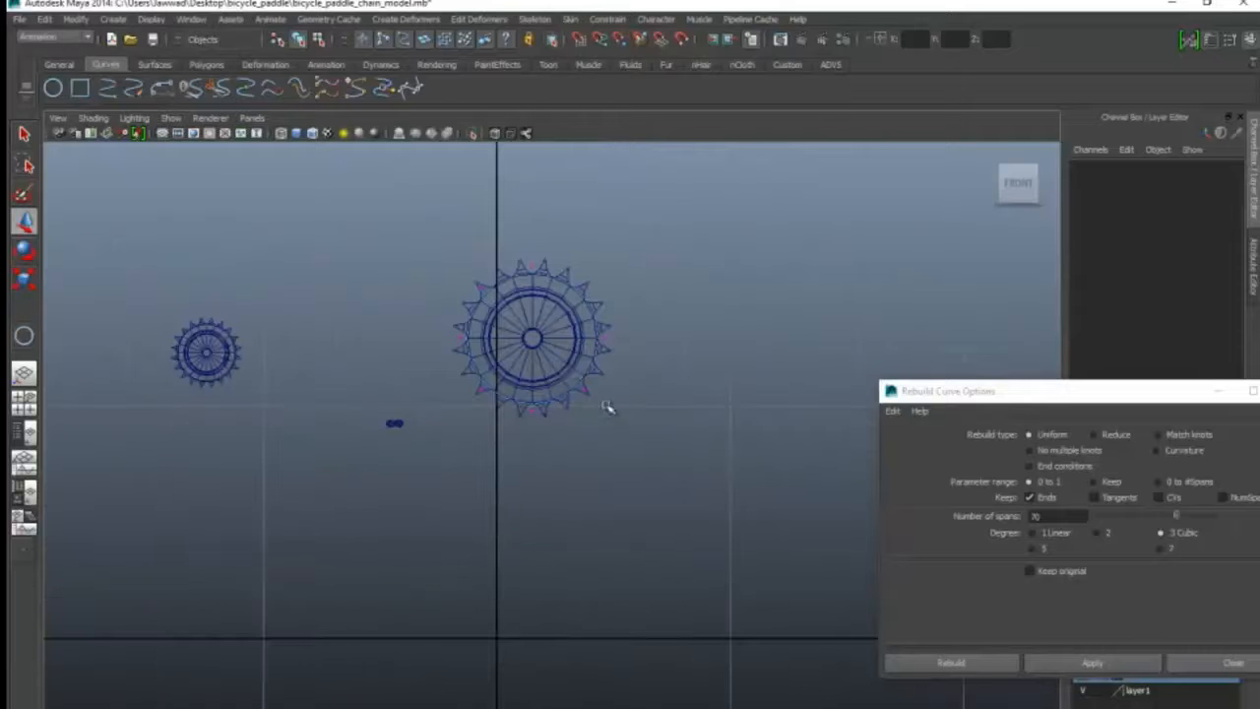
scroll(511, 328, "up", 2)
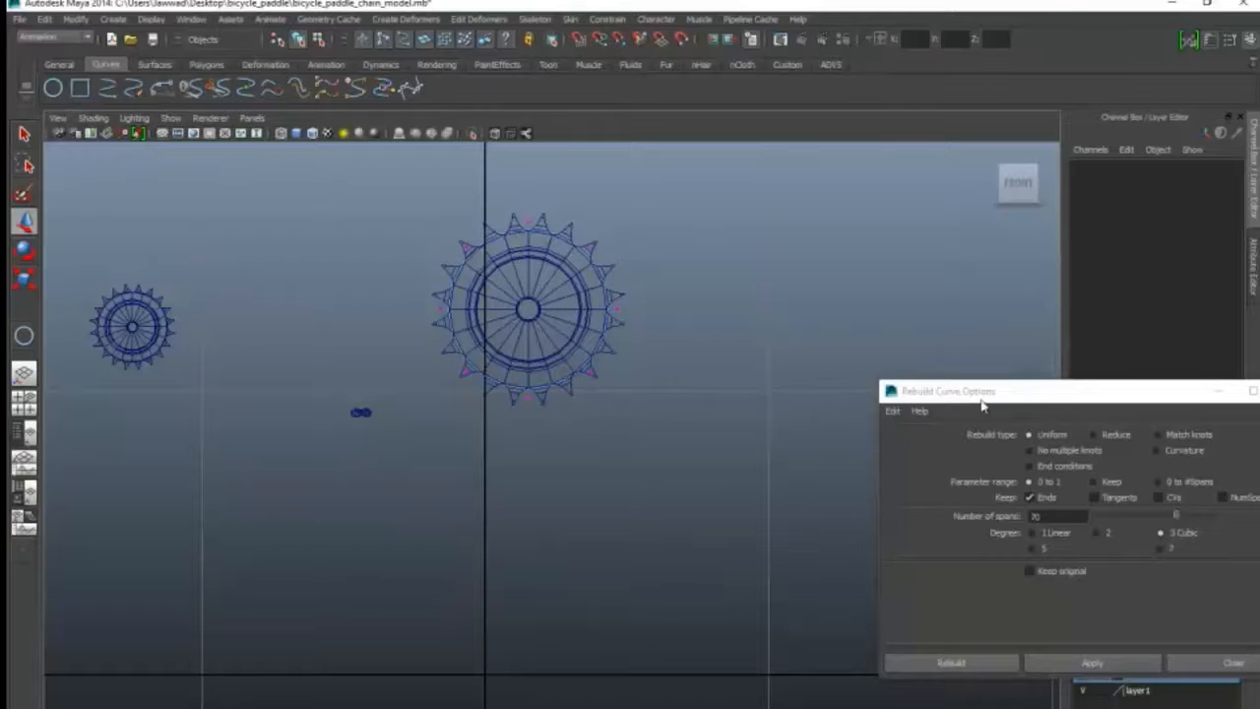
- Rebuild the circle as a uniform cubic curve with 500 spans, keeping the options dialog open
left_click_drag(1026, 395, 850, 294)
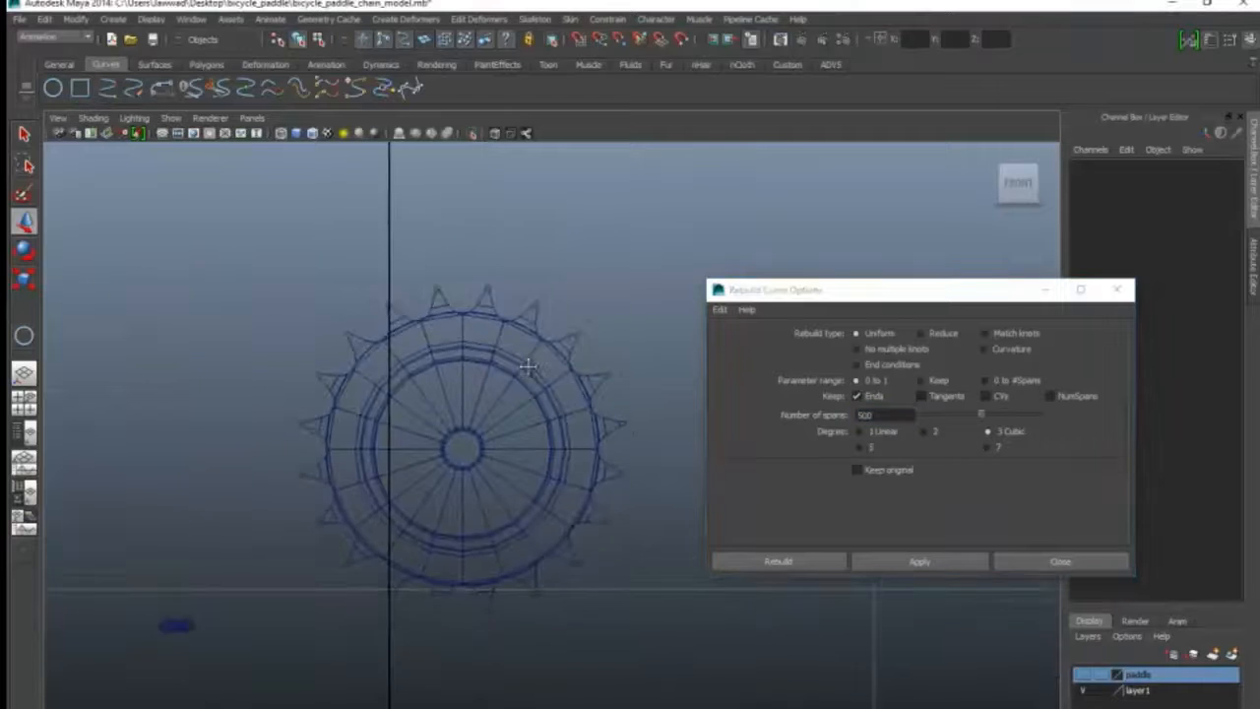
middle_click_drag(509, 329, 534, 377, "alt")
scroll(534, 377, "up", 2)
left_click(445, 283)
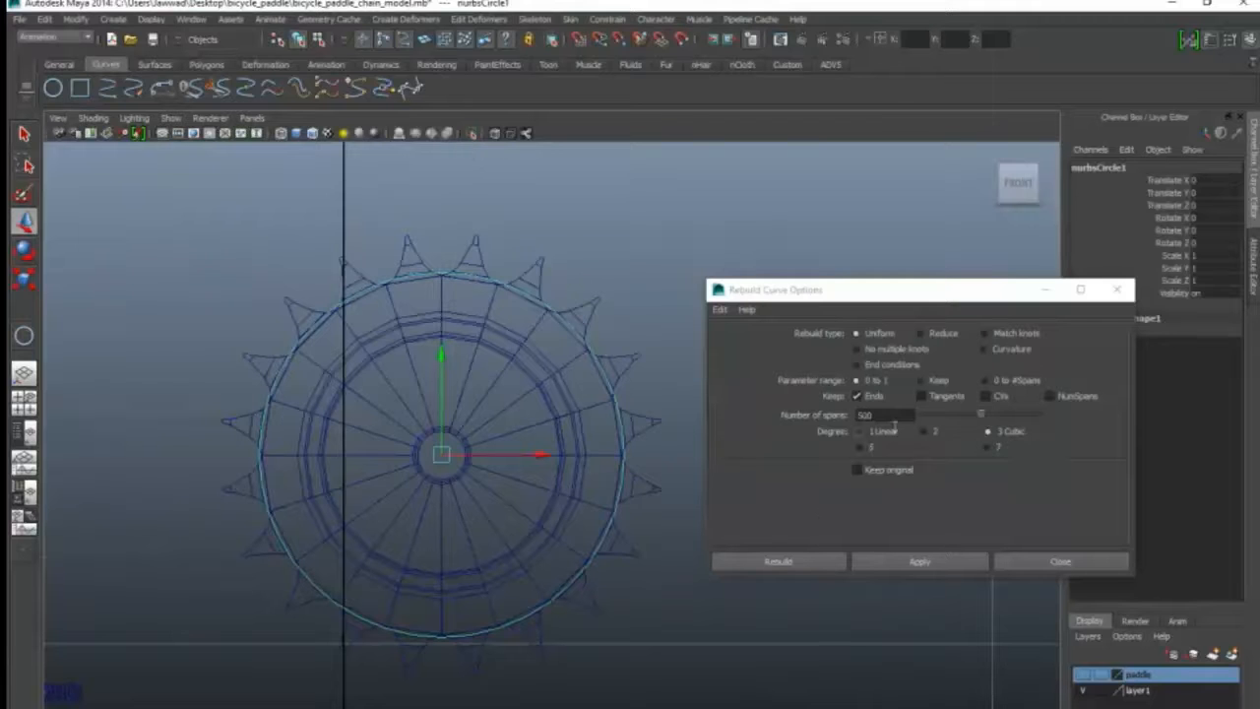
left_click(921, 563)
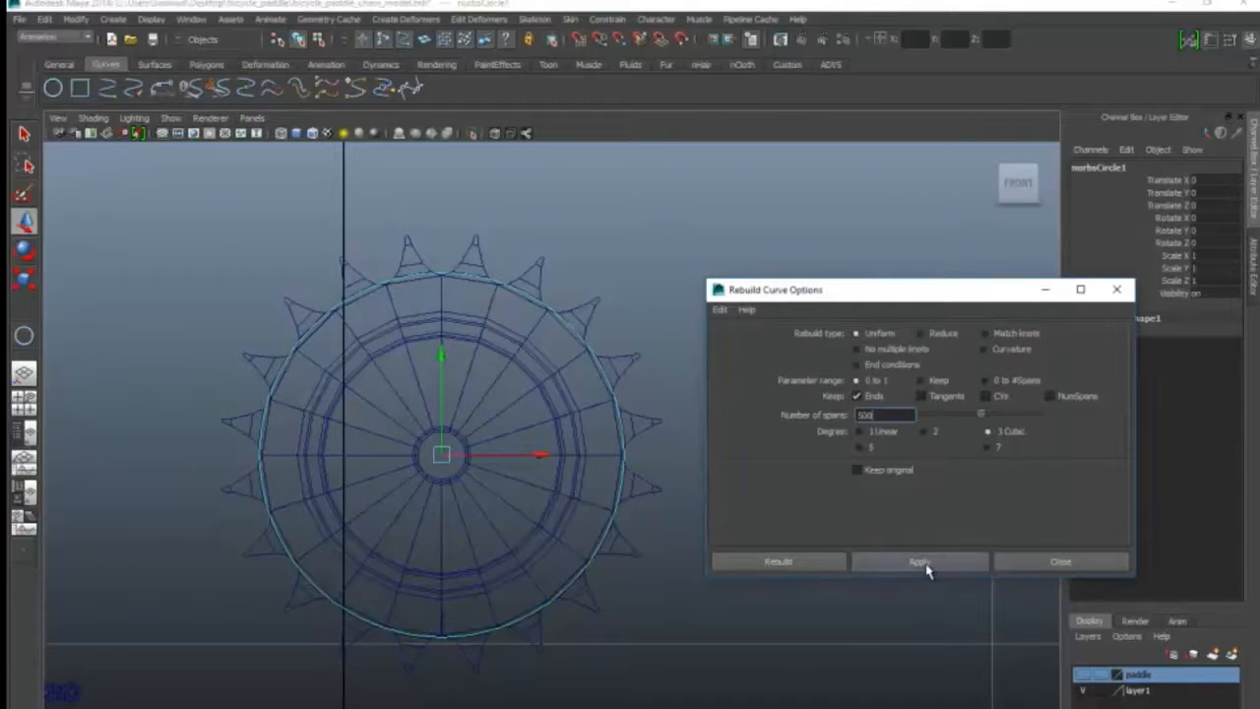
- Display the rebuilt circle's control vertices and inspect their density along the gear's edge
right_click_drag(444, 274, 352, 273)
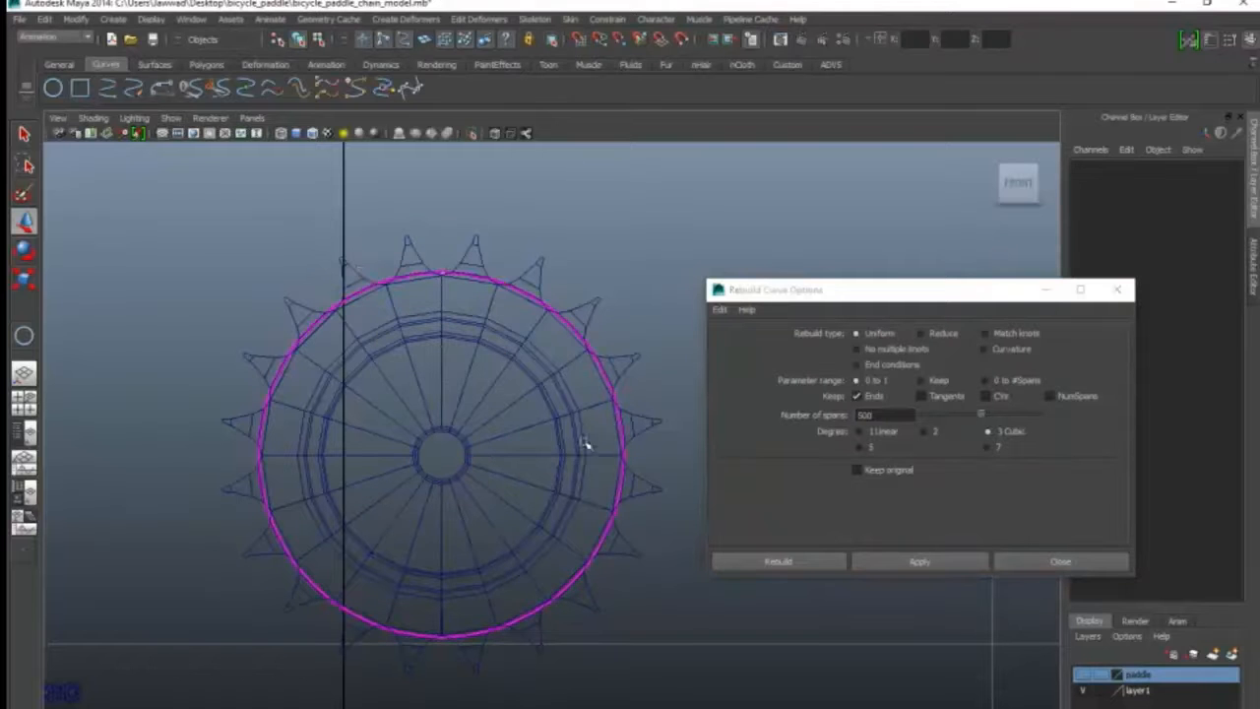
scroll(580, 439, "up", 3)
scroll(630, 309, "up", 2)
middle_click_drag(624, 308, 558, 360, "alt")
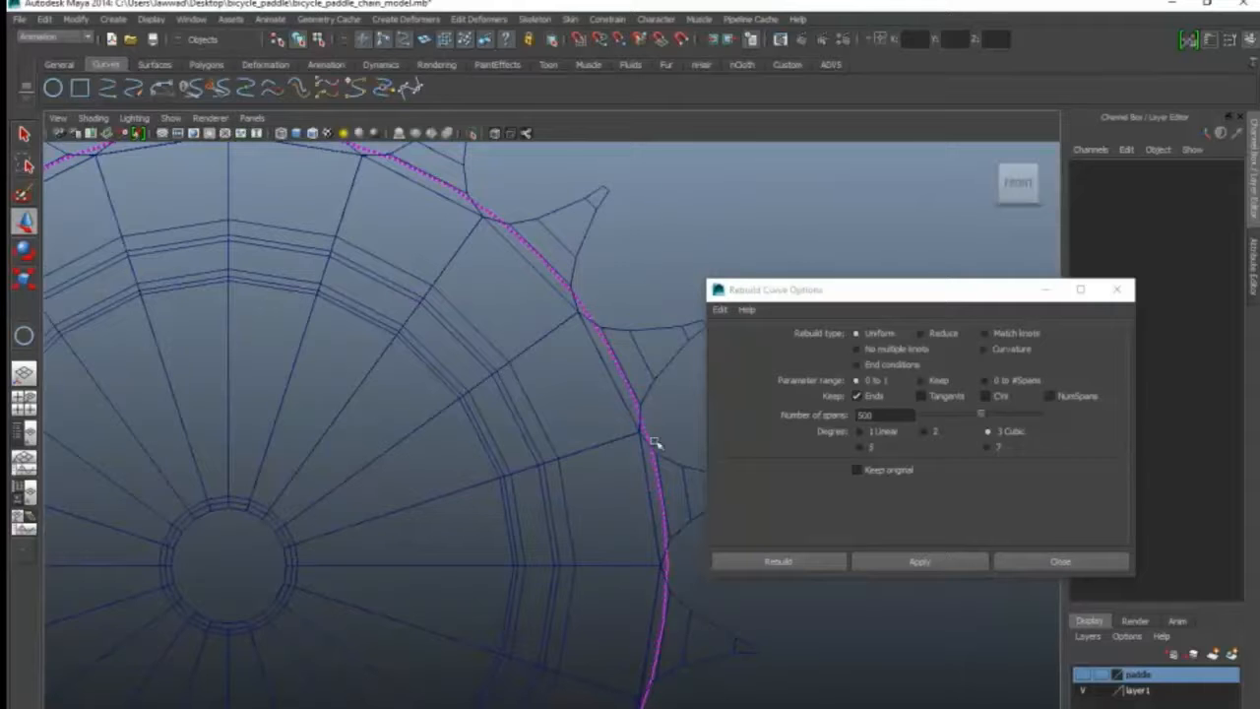
middle_click_drag(678, 525, 630, 309, "alt")
scroll(497, 642, "down", 5)
scroll(545, 624, "up", 1)
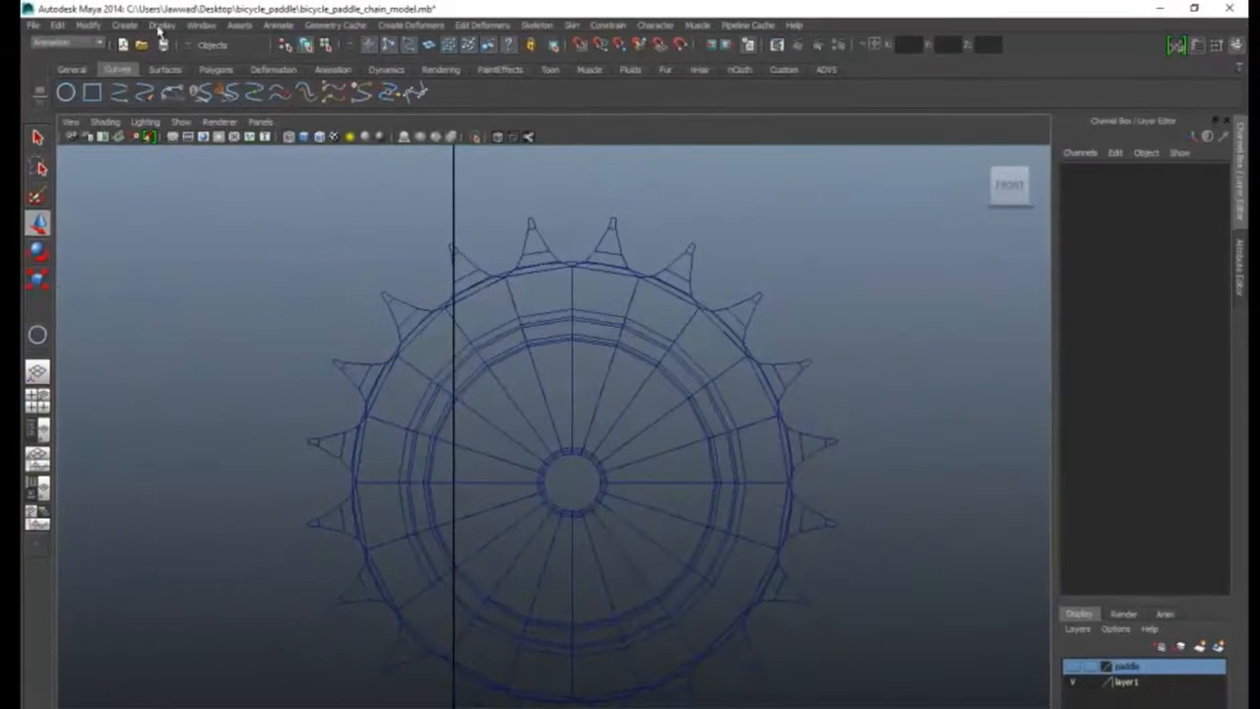
- Open the Outliner, select nurbsCircle1 in it and move the window clear of the gear
left_click(200, 28)
left_click(247, 135)
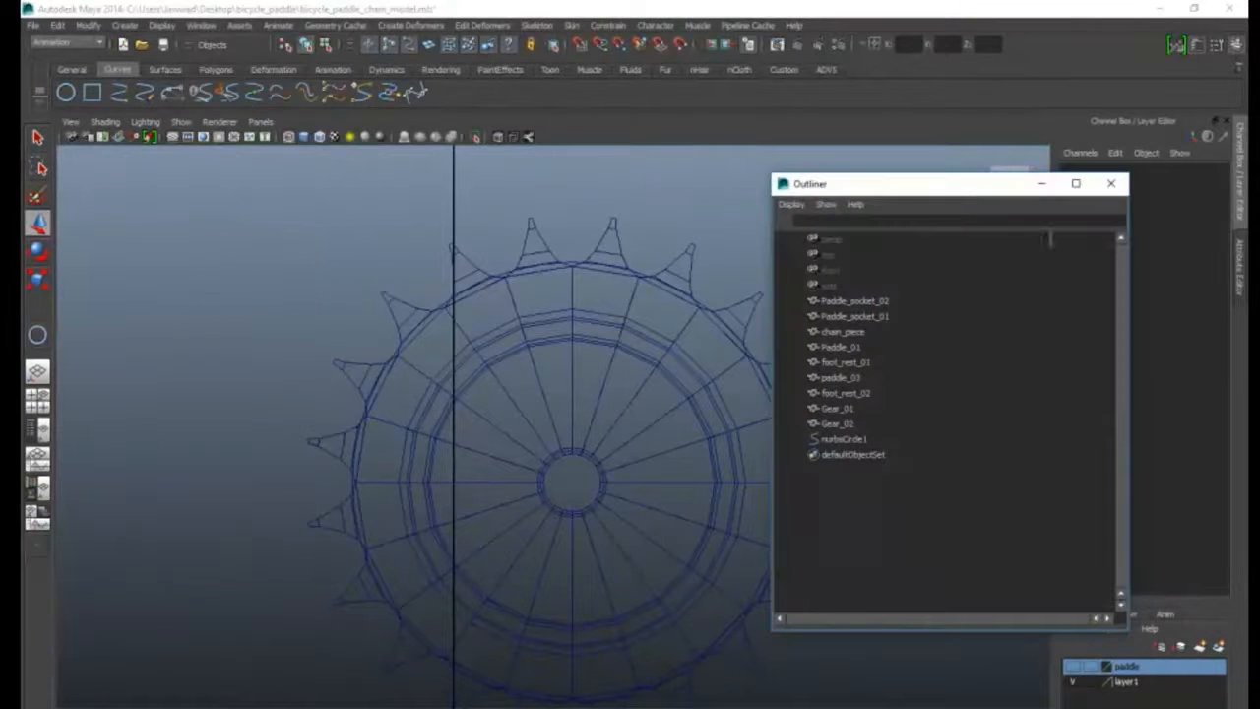
left_click_drag(956, 189, 1064, 174)
left_click(952, 424)
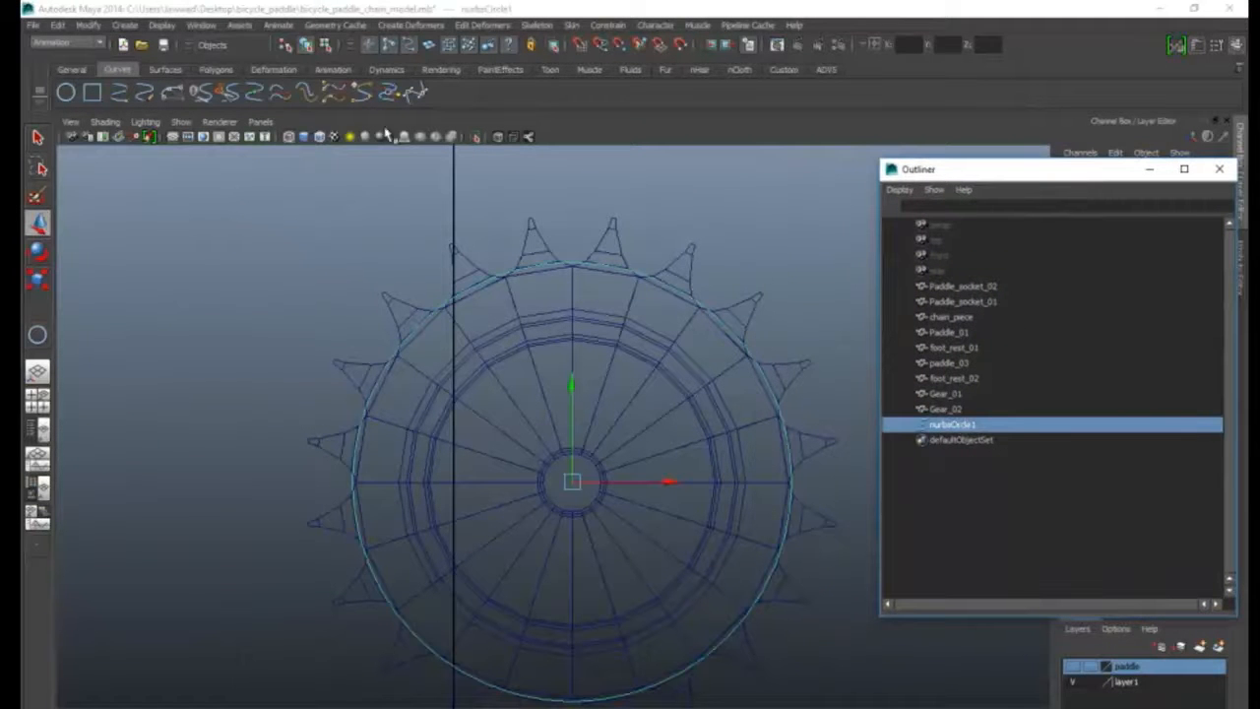
left_click_drag(1046, 180, 1004, 366)
- Create a lattice deformer on the selected circle
left_click(386, 26)
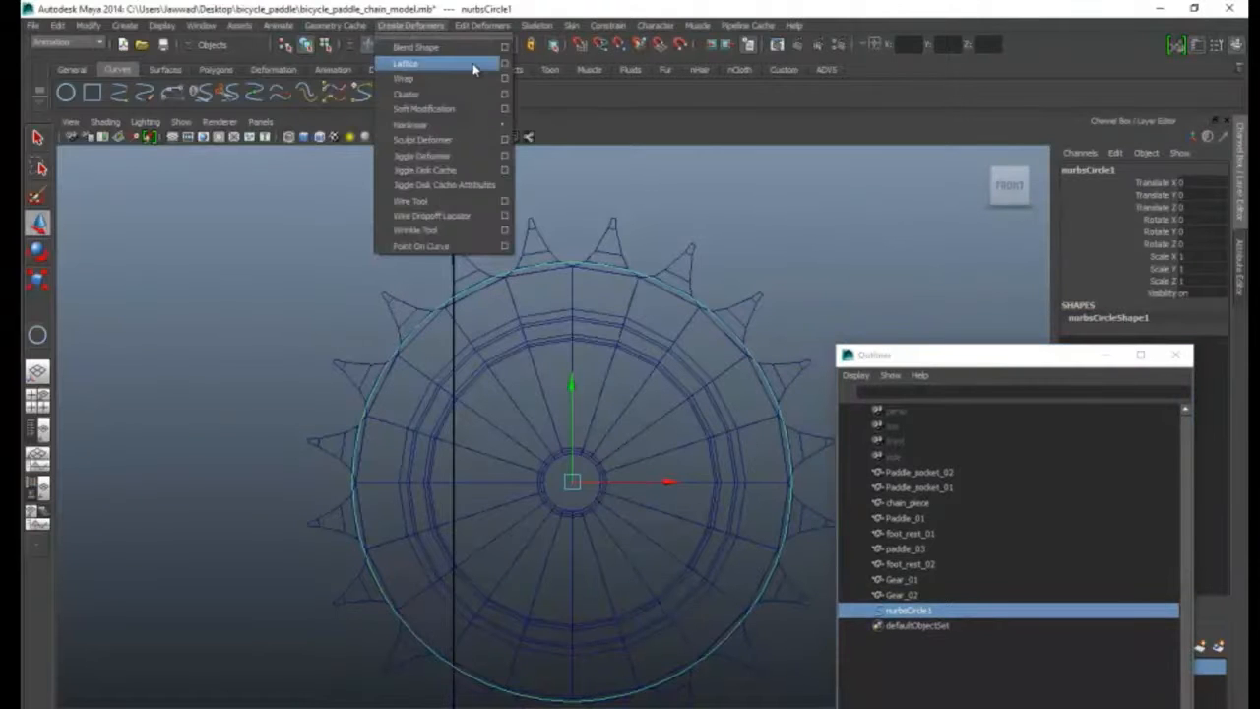
left_click(463, 63)
left_click_drag(952, 365, 932, 414)
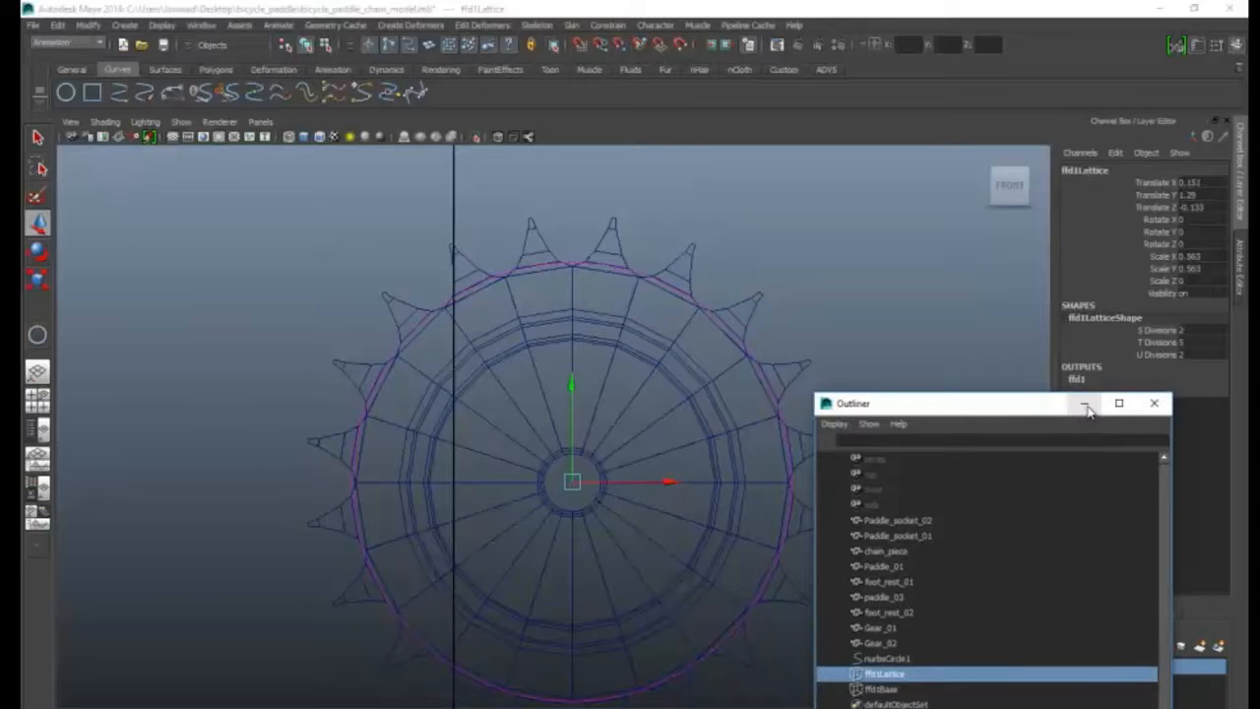
- Turn on the display of deformers in the front view and minimise the Outliner
left_click(181, 122)
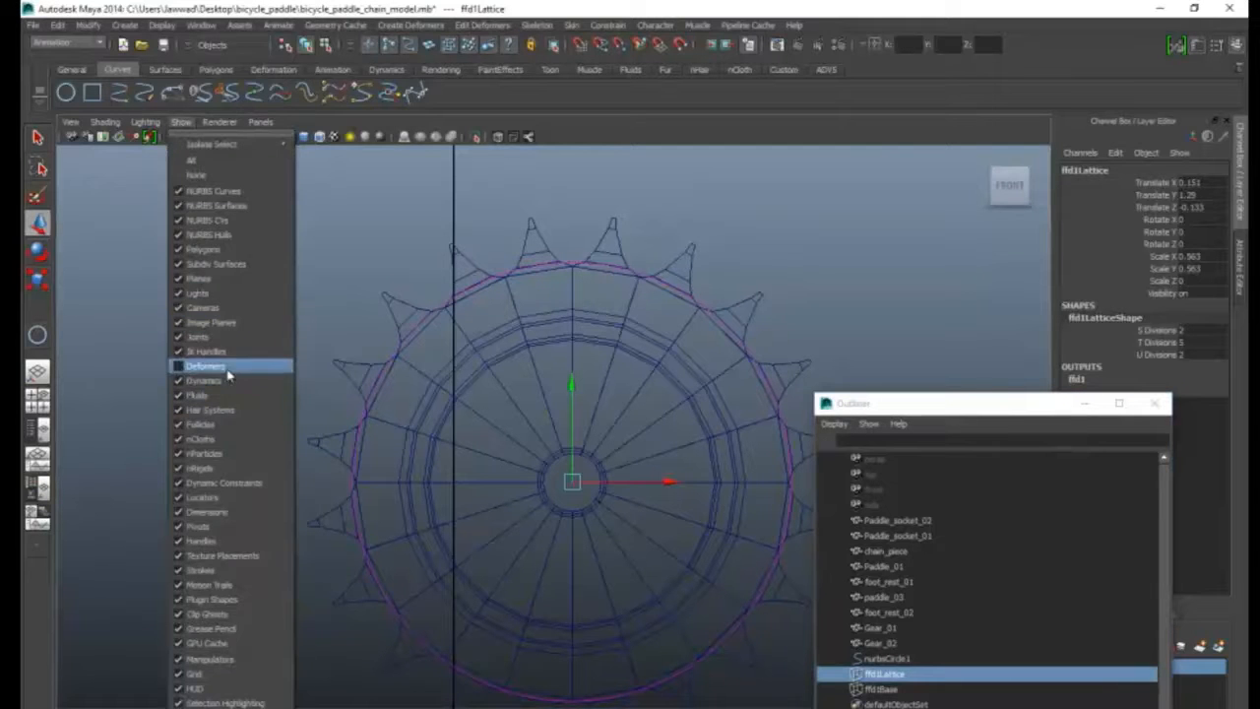
left_click(225, 368)
left_click_drag(1049, 411, 956, 487)
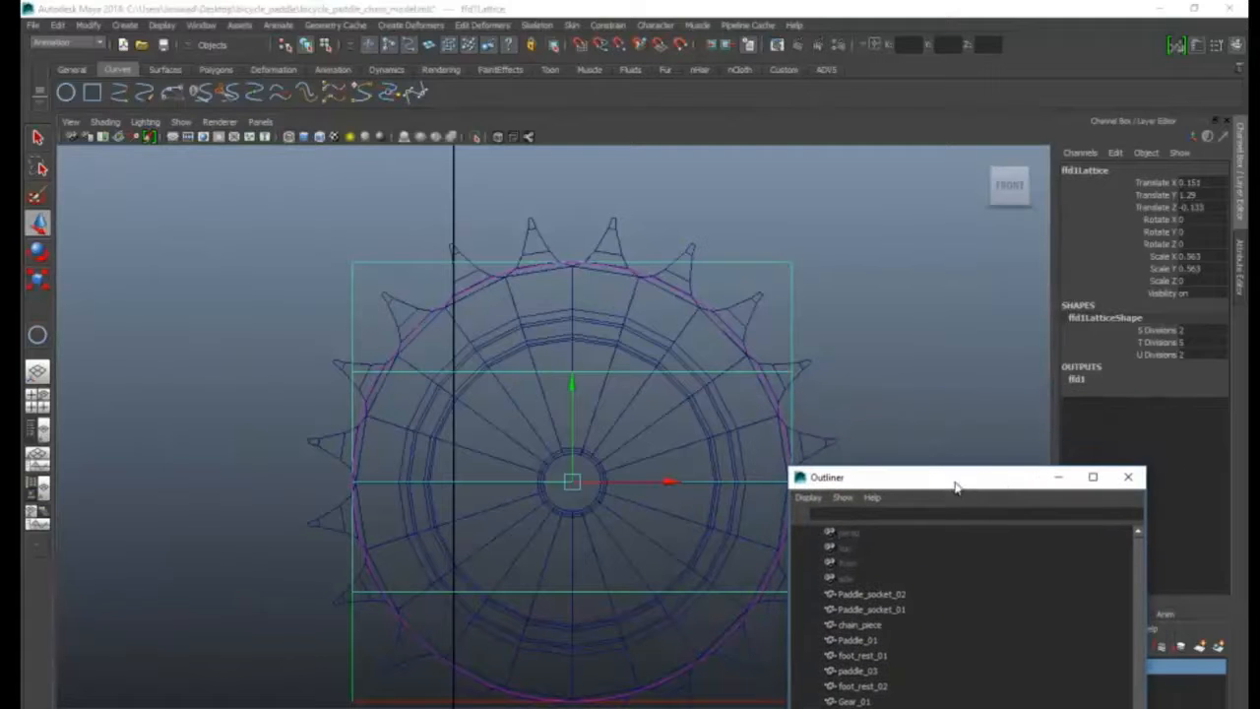
left_click_drag(1054, 485, 1051, 504)
left_click(1060, 499)
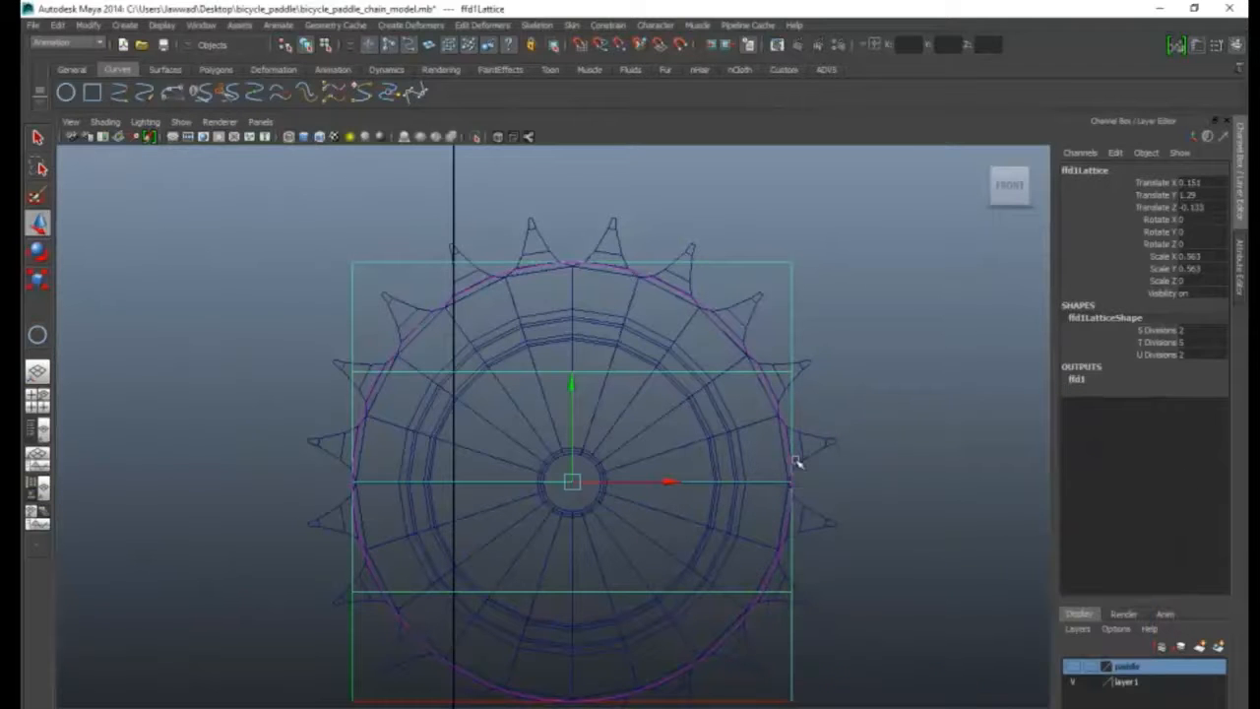
- Set the lattice's S, T and U divisions all to 5
left_click_drag(1195, 331, 1195, 355)
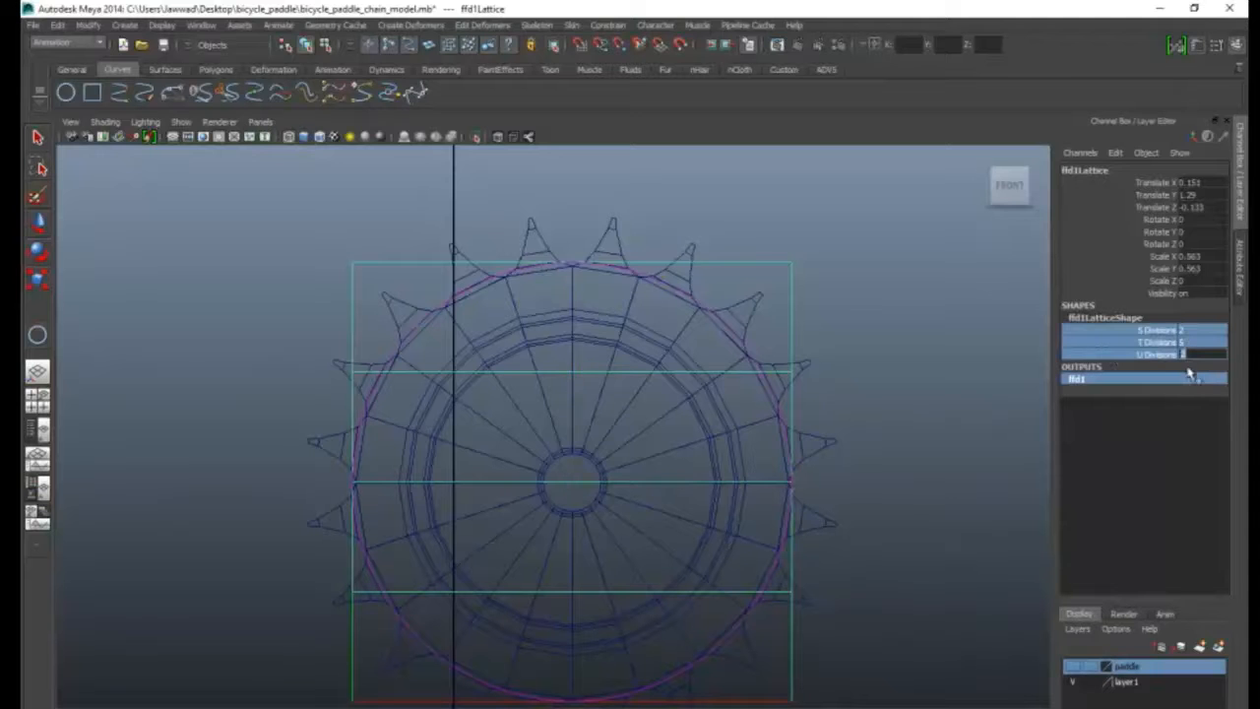
left_click(886, 379)
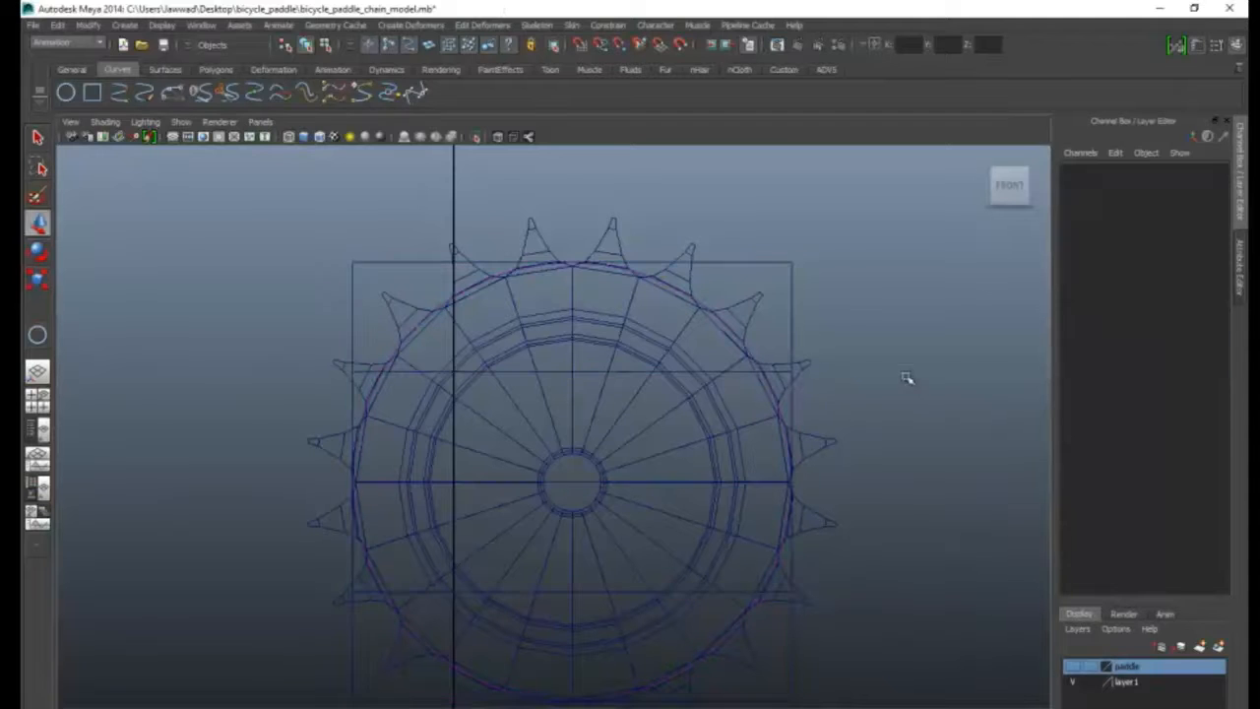
left_click(723, 264)
left_click_drag(1186, 330, 1184, 354)
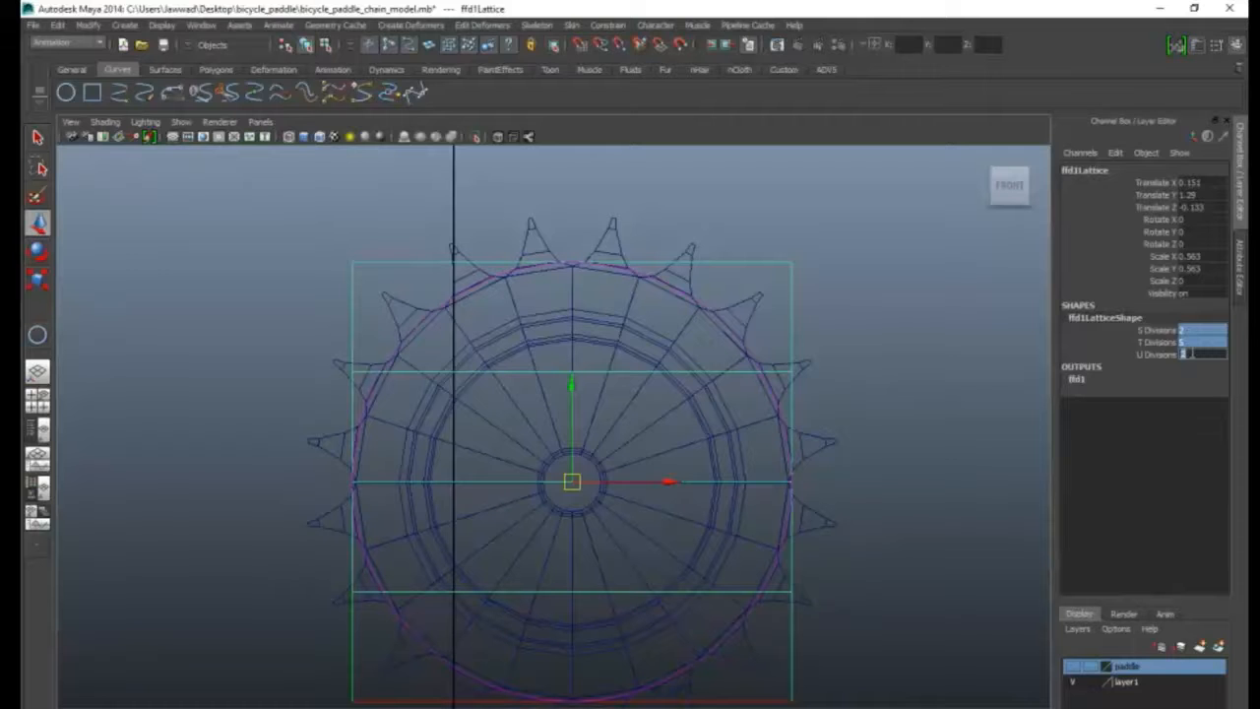
type("5")
key("Return")
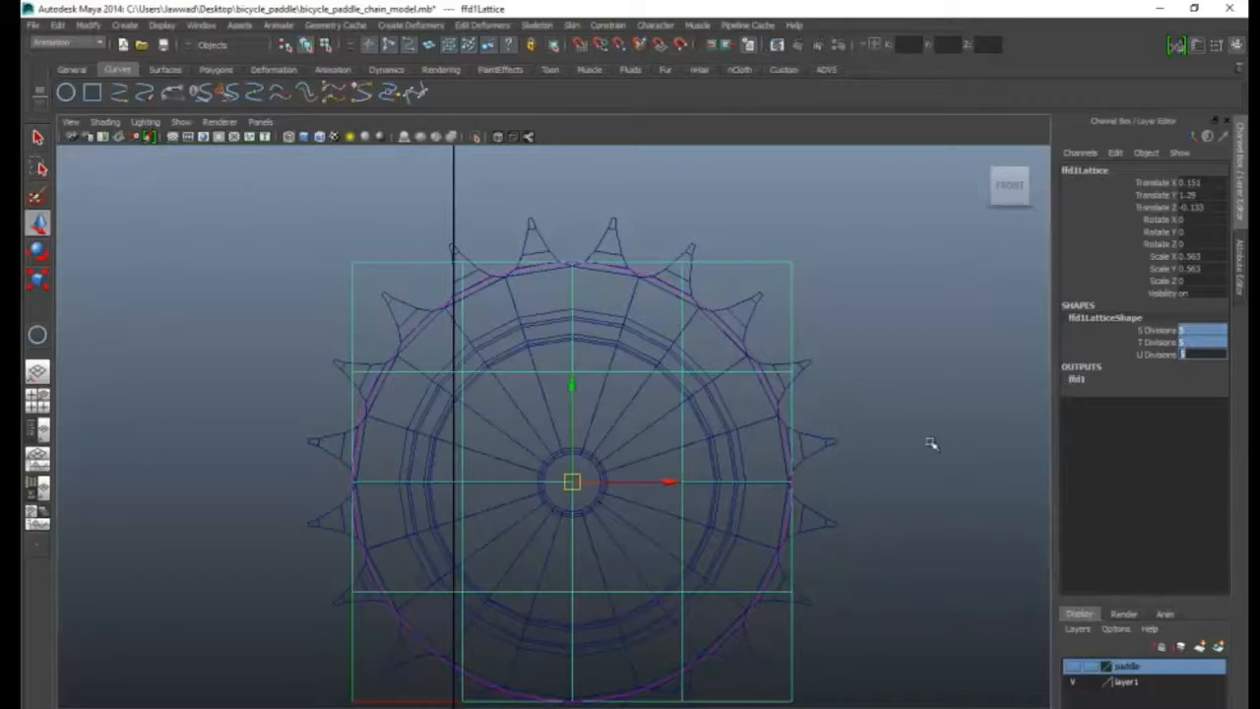
- Rotate the lattice about 2.6 degrees around Z so it tilts along the line between the two gears
left_click(887, 498)
middle_click_drag(833, 509, 925, 471, "alt")
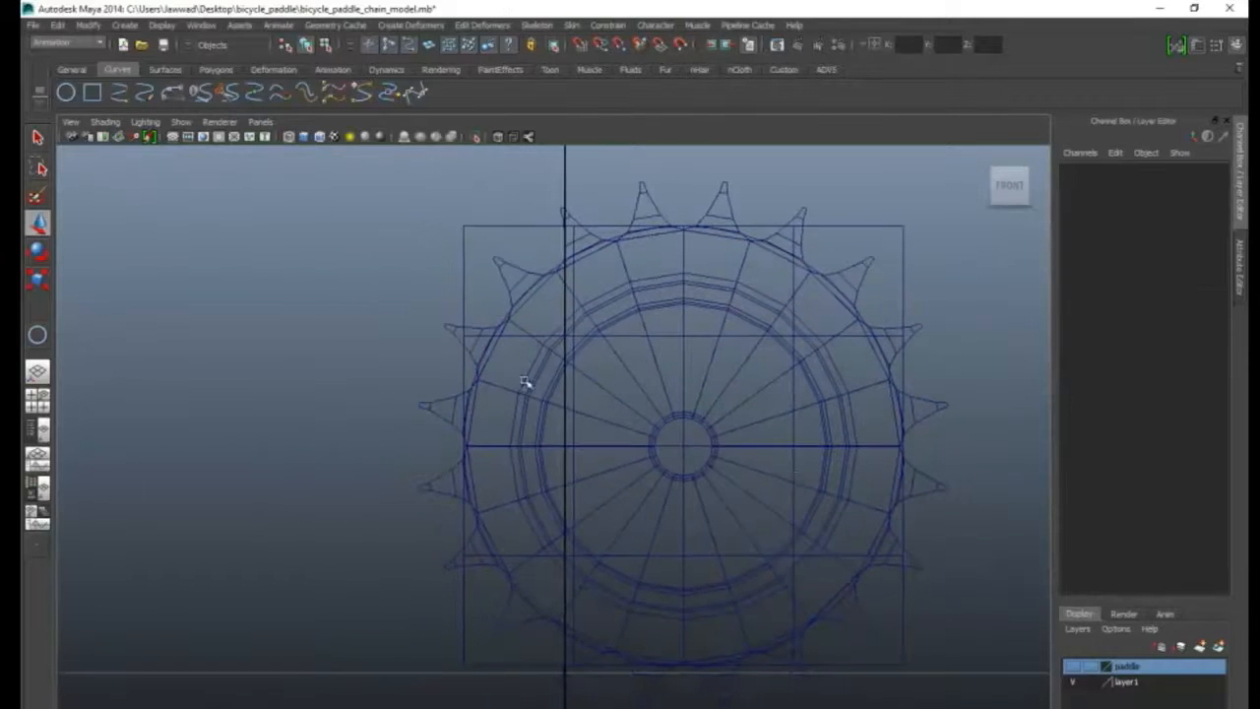
left_click(467, 233)
scroll(481, 354, "down", 5)
scroll(542, 472, "up", 3)
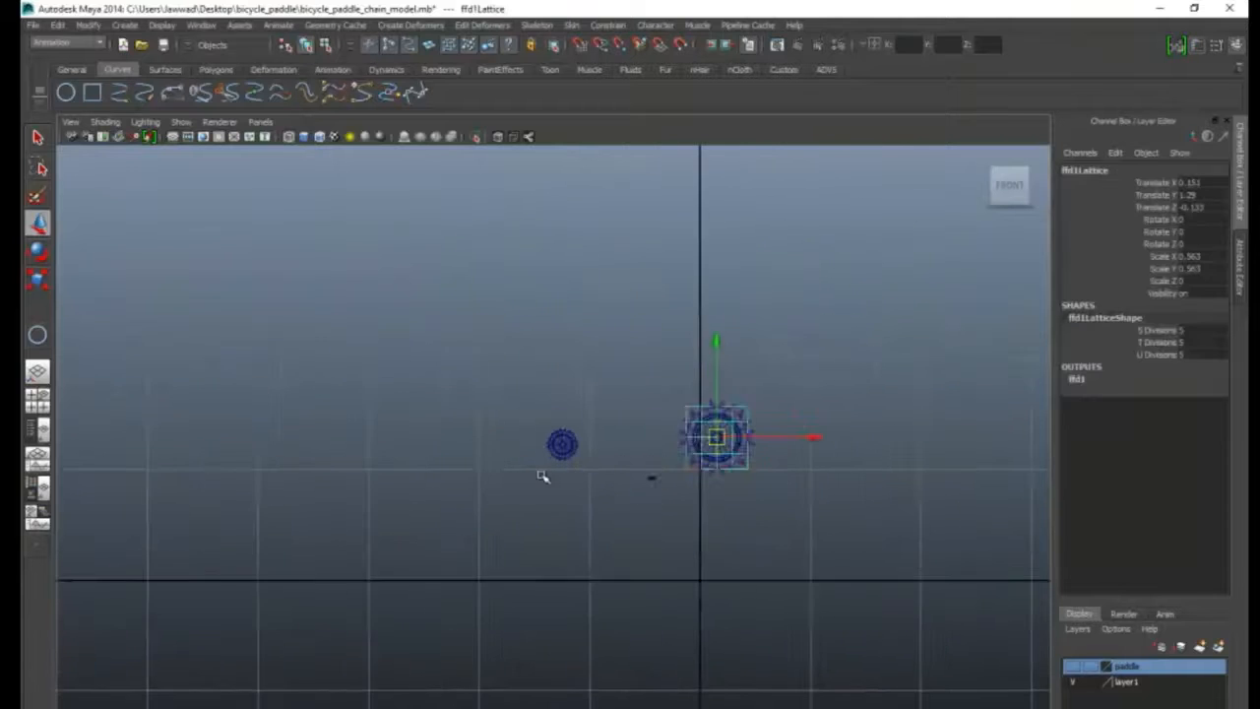
scroll(732, 448, "up", 4)
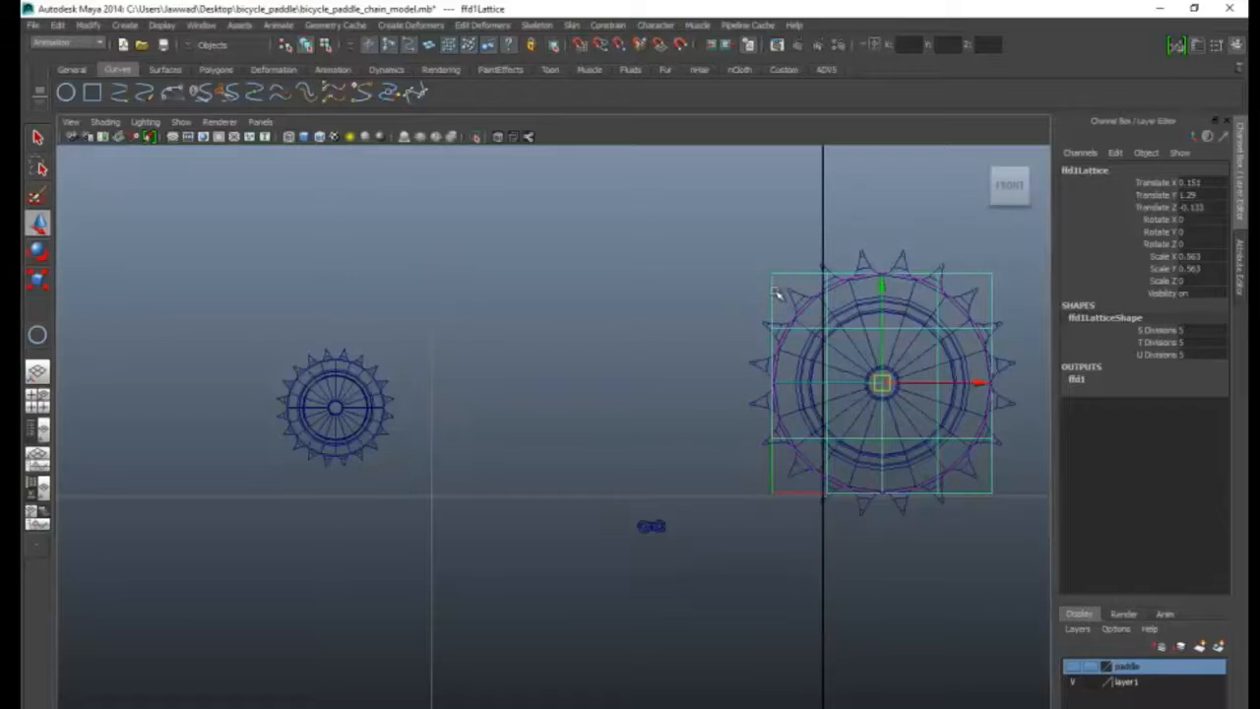
key("e")
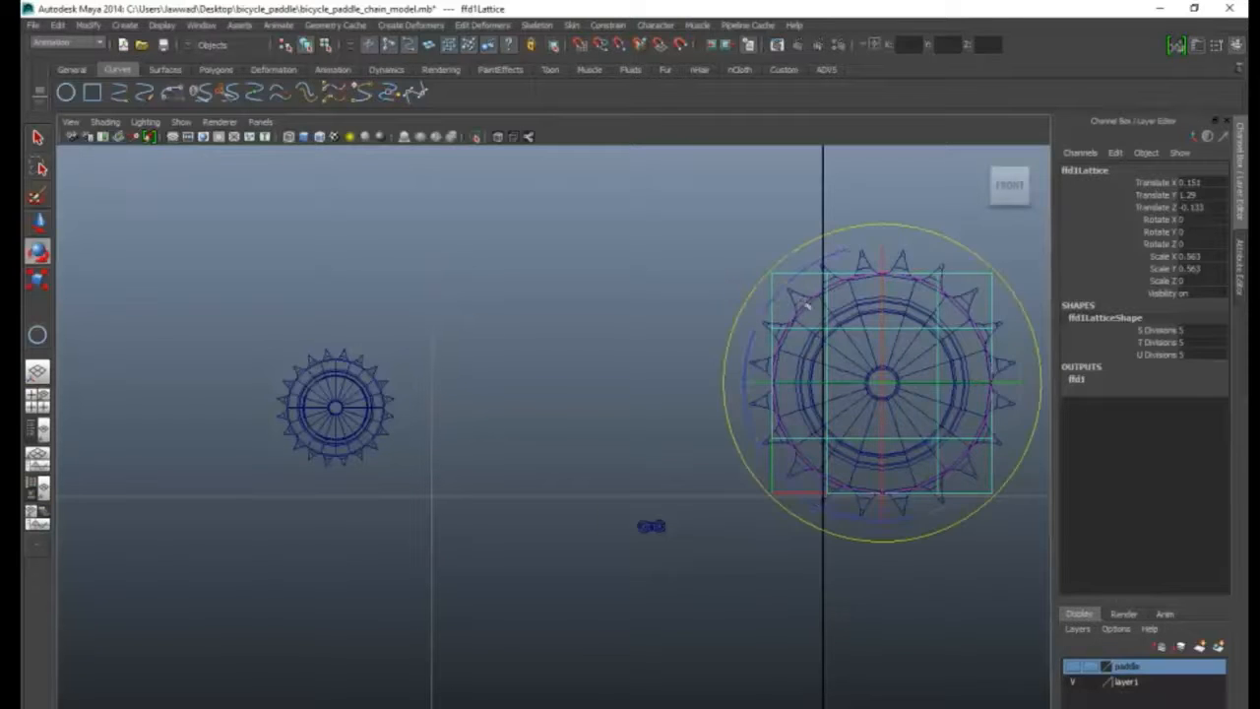
left_click_drag(768, 309, 764, 315)
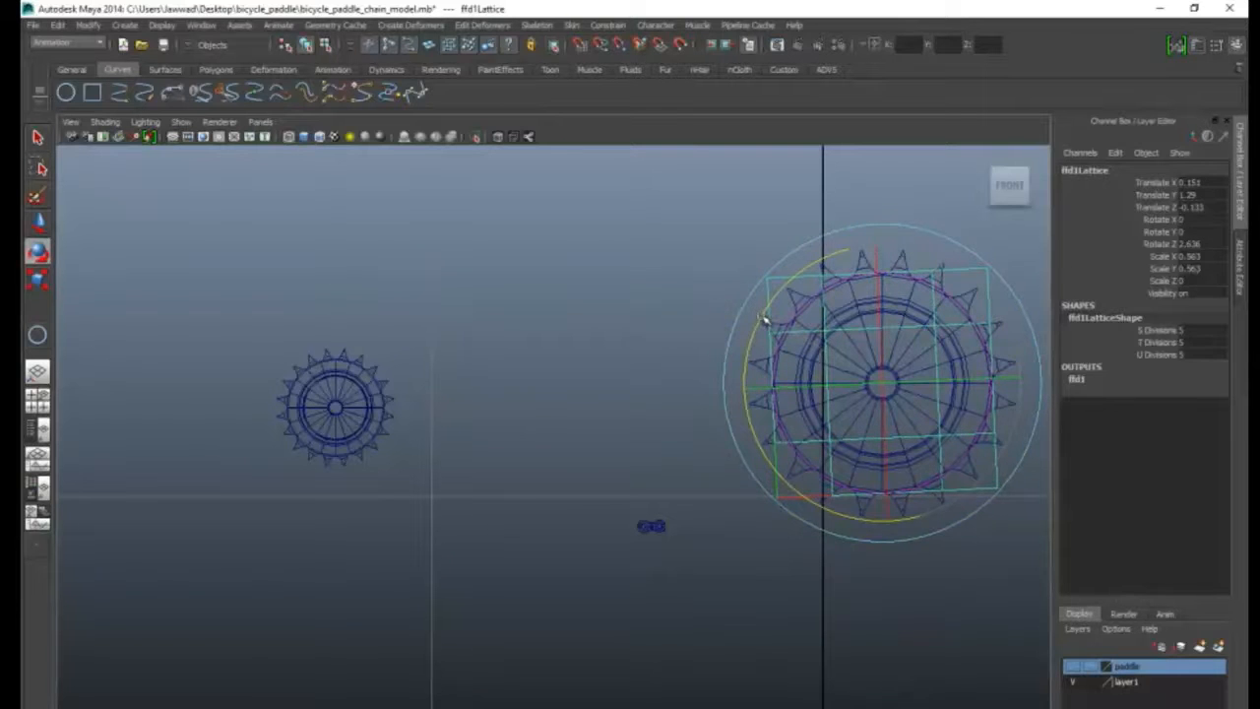
- Switch the lattice to point editing and move the two point columns nearest the small gear onto that gear
left_click(726, 299)
left_click(772, 281)
right_click_drag(770, 284, 760, 260)
left_click_drag(723, 261, 849, 532)
key("w")
left_click_drag(895, 388, 411, 403)
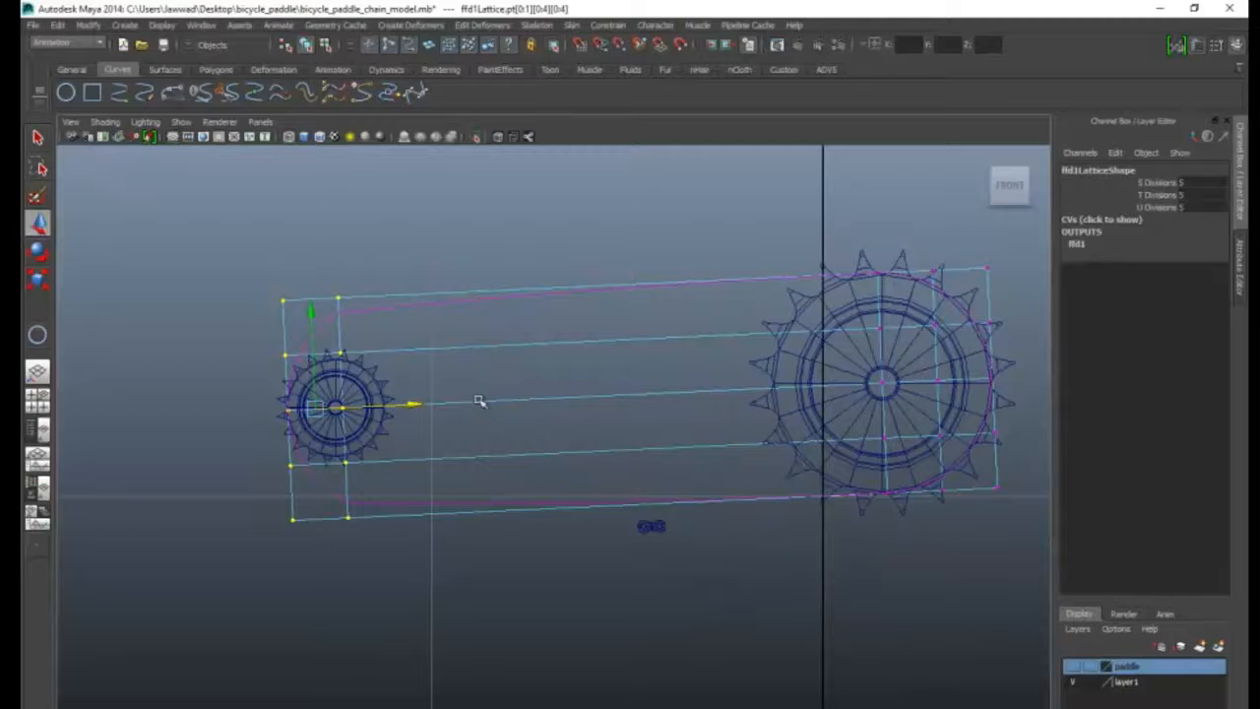
- Scale down the moved lattice points and reposition them so the curve fits around the small gear
key("r")
left_click_drag(315, 409, 264, 441)
key("w")
left_click_drag(416, 411, 405, 409)
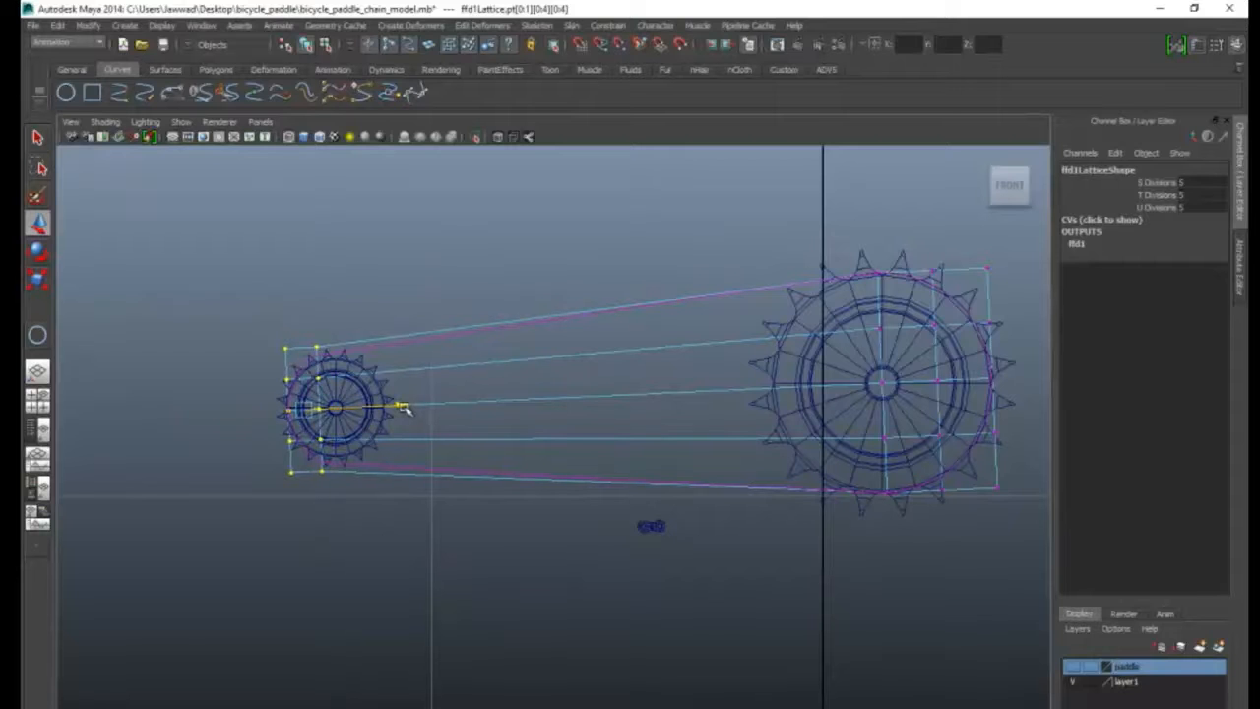
key("r")
left_click_drag(304, 407, 313, 413)
- Shift the second column of lattice points inward along X to round the curve around the small gear
scroll(389, 293, "up", 2)
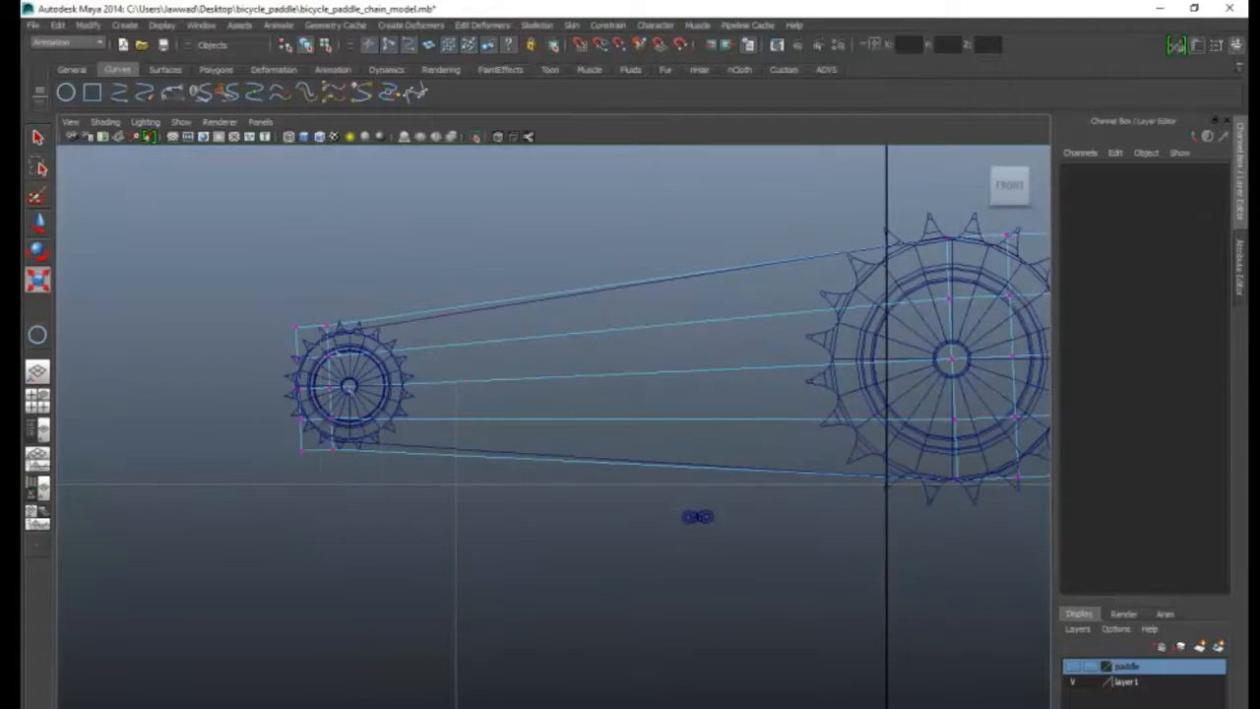
key("w")
left_click_drag(416, 384, 437, 386)
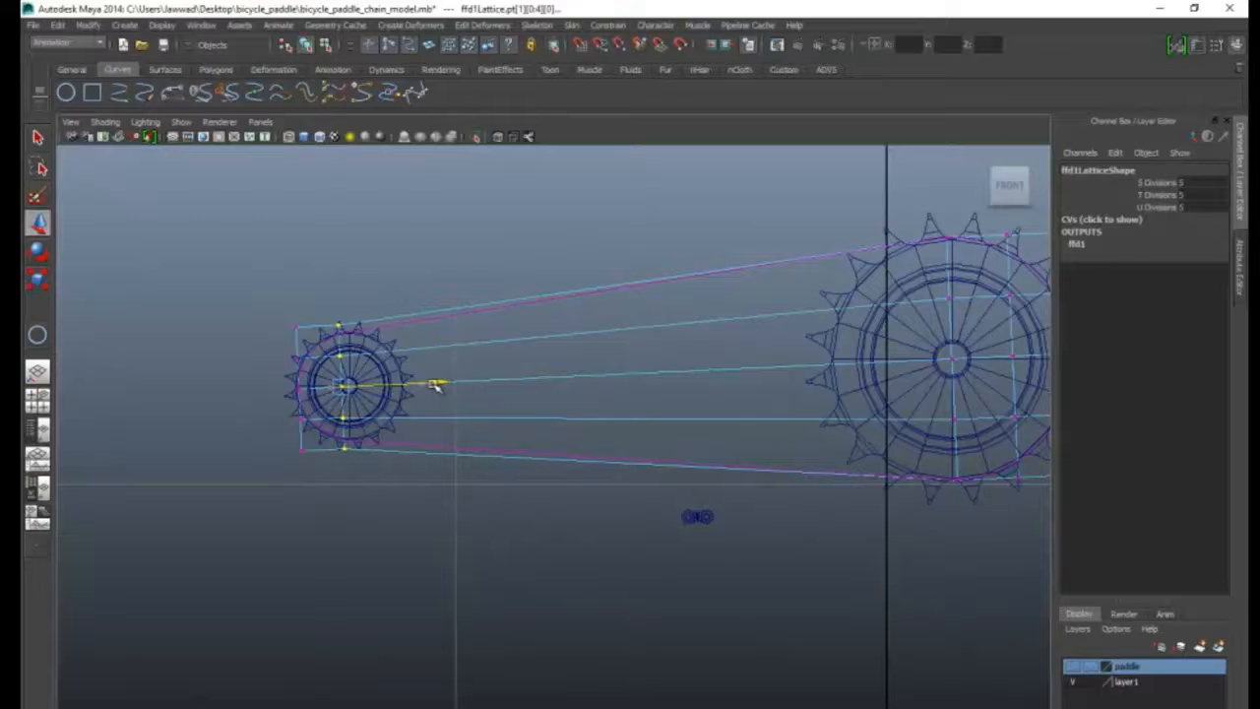
left_click(526, 492)
scroll(526, 492, "up", 1)
scroll(613, 472, "down", 5)
scroll(613, 473, "up", 3)
- Return the lattice to object mode and select the belt-shaped nurbsCircle1 curve
right_click_drag(568, 373, 630, 356)
scroll(551, 433, "up", 4)
middle_click_drag(418, 444, 675, 422, "alt")
scroll(571, 433, "up", 2)
left_click(459, 397)
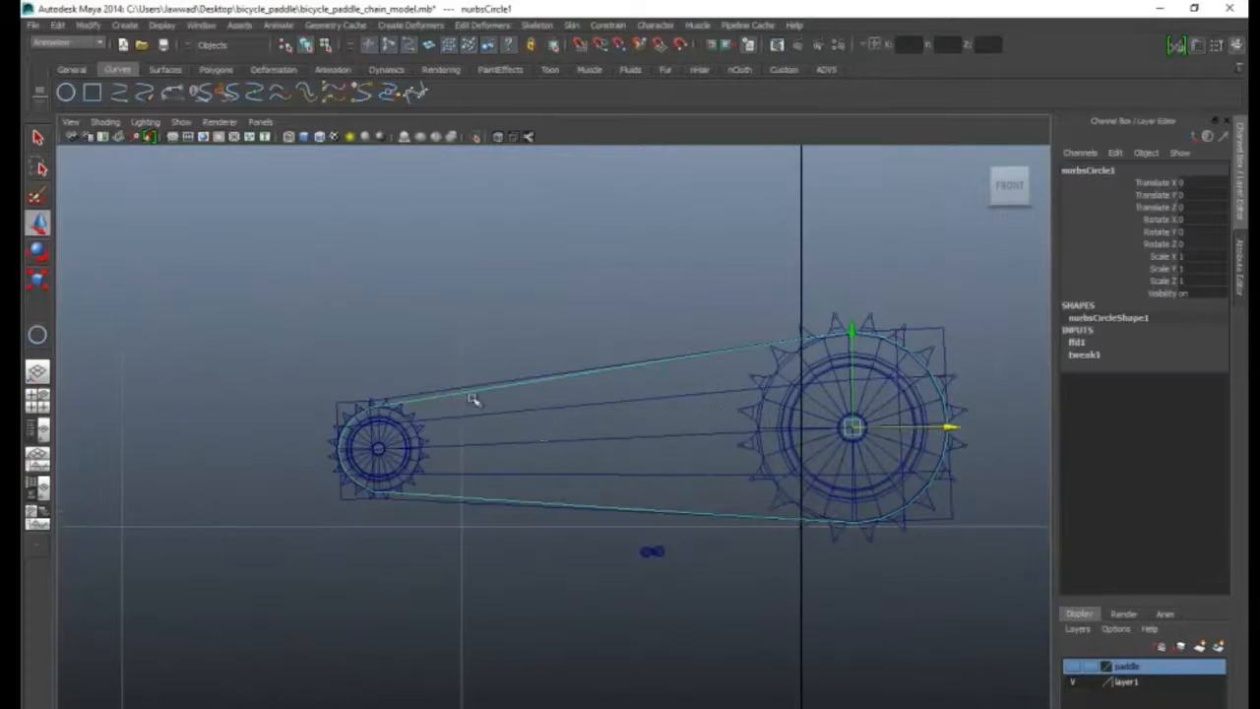
- Try rotating the nurbsCircle1 curve twice about the large gear's centre, undoing each rotation and clearing the selection
key("e")
left_click_drag(751, 333, 875, 500)
key("ctrl+z")
left_click(768, 622)
middle_click_drag(806, 538, 765, 562, "alt")
scroll(753, 537, "up", 3)
middle_click_drag(710, 495, 785, 505, "alt")
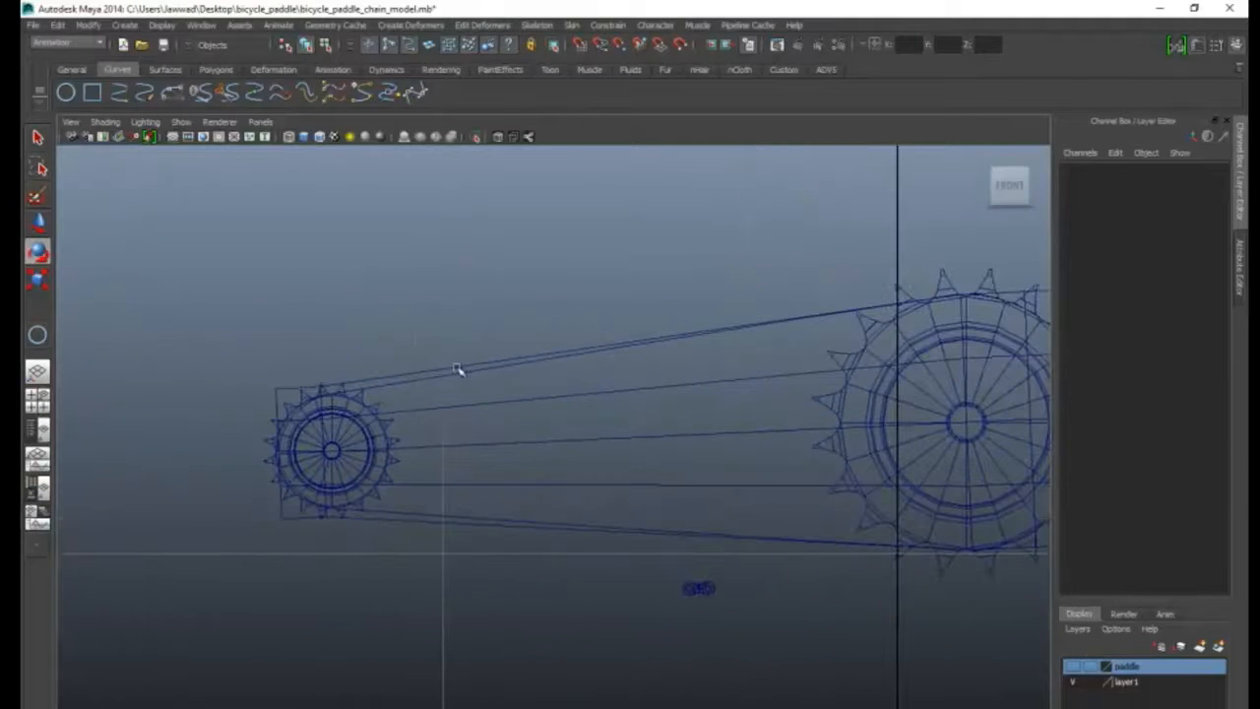
left_click(462, 366)
left_click_drag(840, 366, 836, 436)
key("ctrl+z")
scroll(777, 530, "down", 10)
middle_click_drag(803, 517, 777, 509, "alt")
scroll(777, 509, "up", 8)
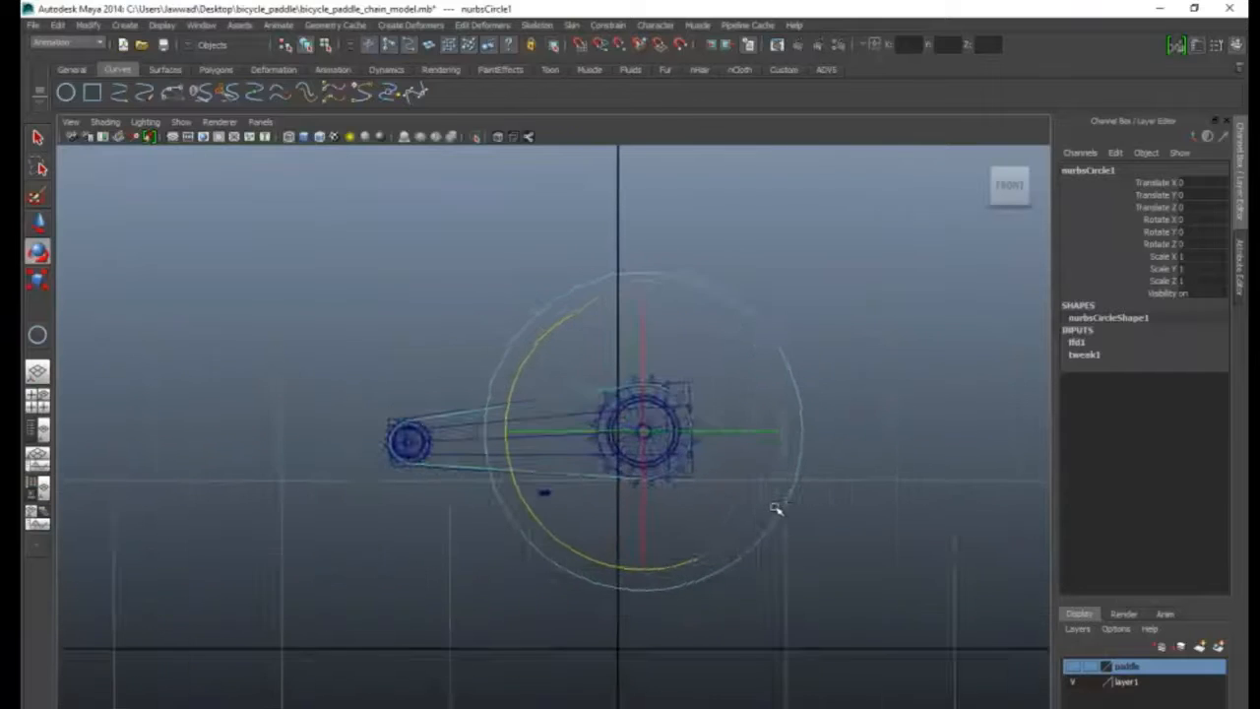
left_click(806, 546)
scroll(808, 536, "up", 3)
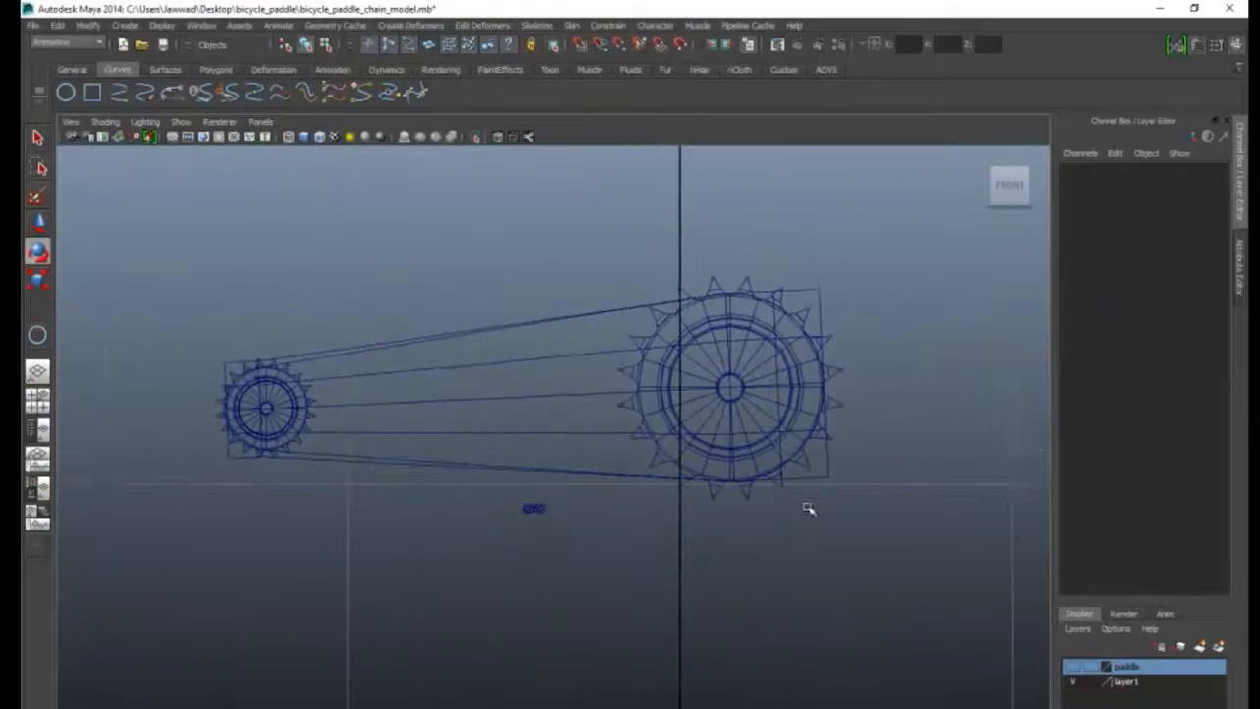
- Hide deformers in the front view so only the gears, chain piece and curve are shown
left_click(180, 122)
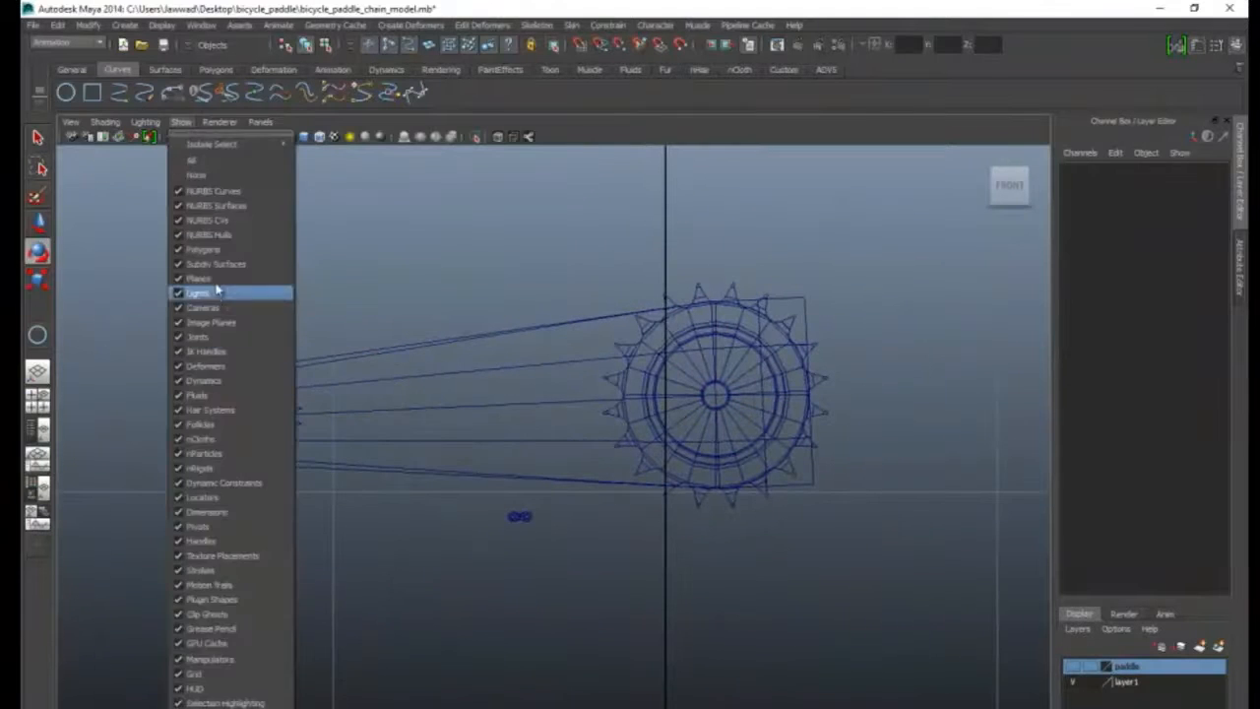
left_click(234, 367)
middle_click_drag(464, 284, 522, 318, "alt")
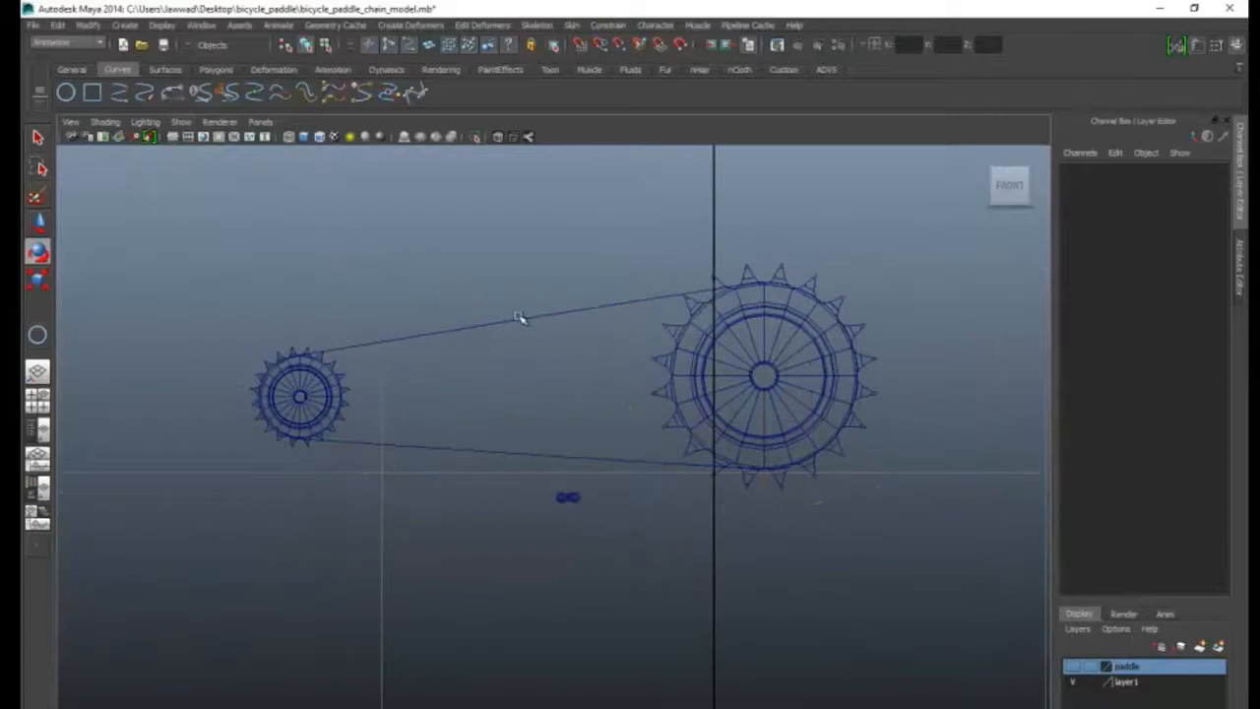
- Switch from the front view to the perspective view, framing both gears, the curve and the chain piece
left_click(523, 318)
key("space")
left_click_drag(447, 509, 451, 492)
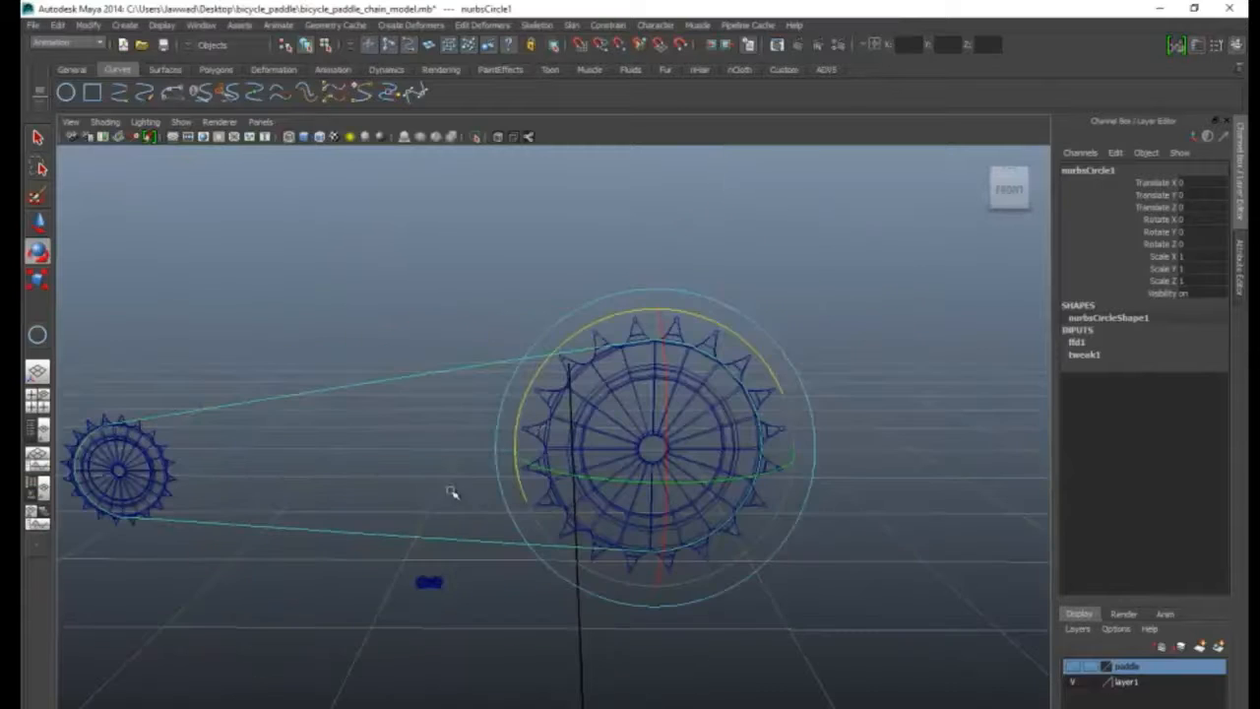
middle_click_drag(403, 500, 484, 436, "alt")
left_click(495, 425)
left_click_drag(483, 436, 524, 458, "alt")
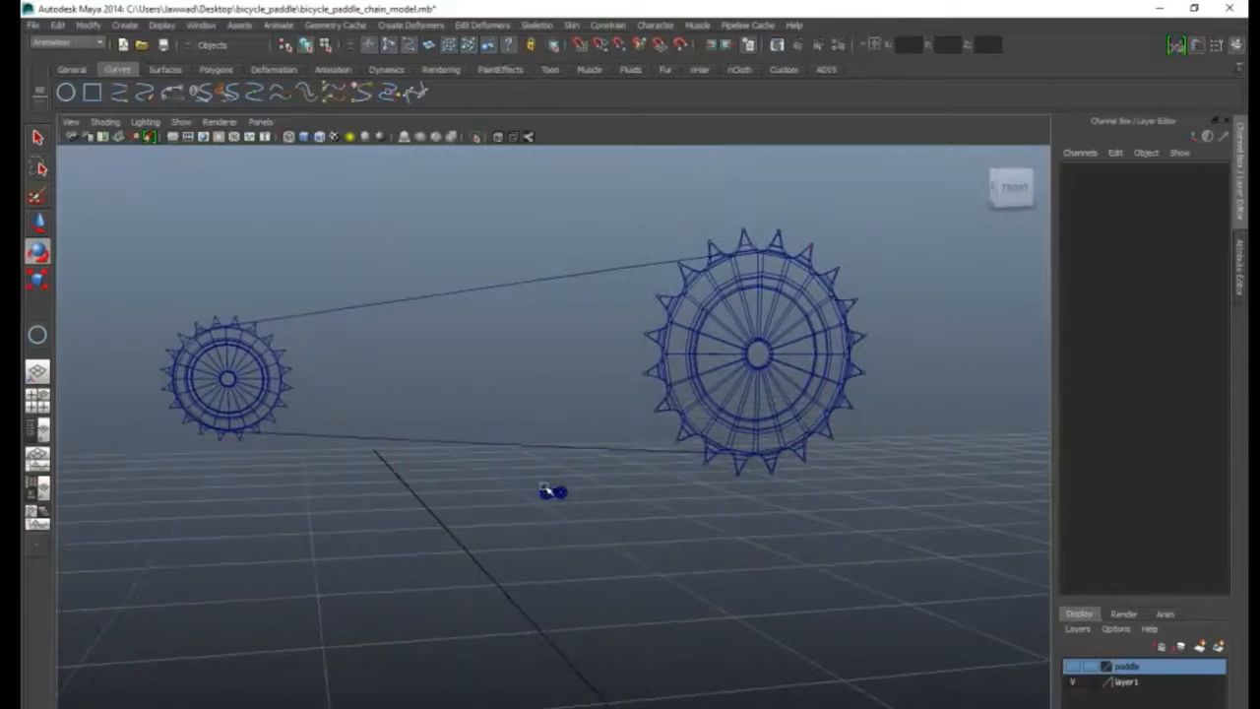
left_click_drag(595, 507, 510, 478, "alt")
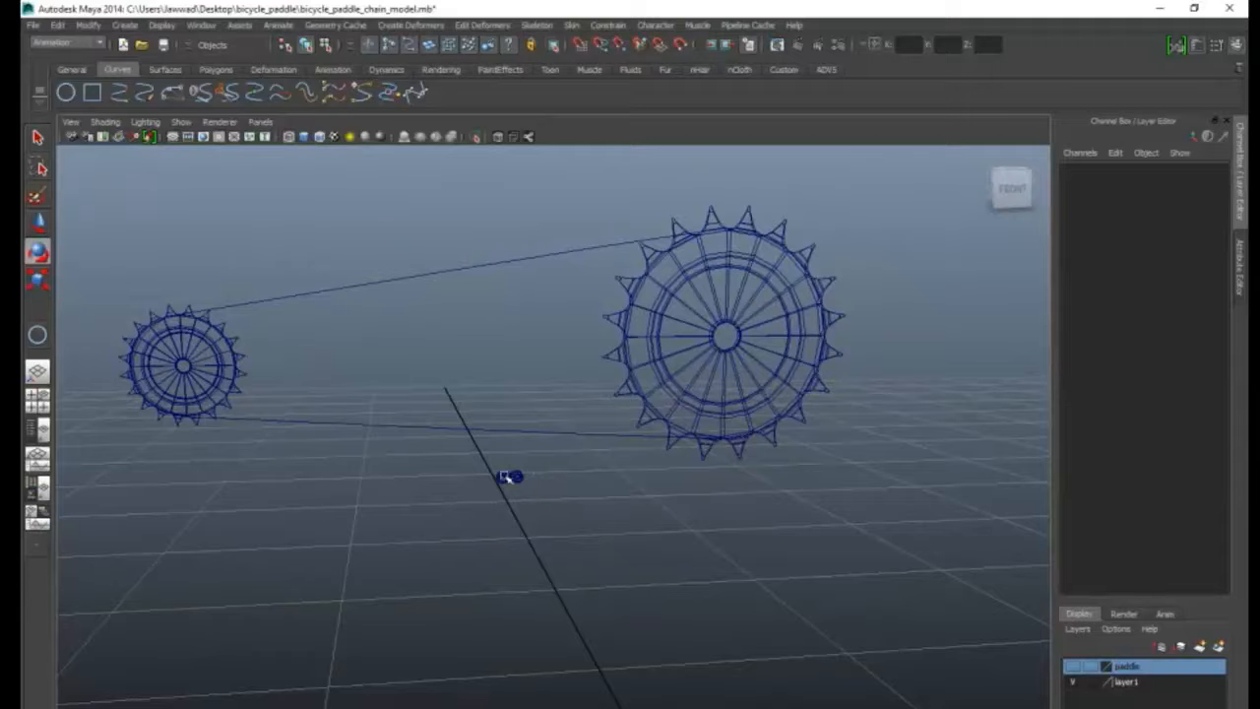
- Select chain_piece followed by the nurbsCircle1 curve and open the Attach to Motion Path options
left_click(506, 477)
key("w")
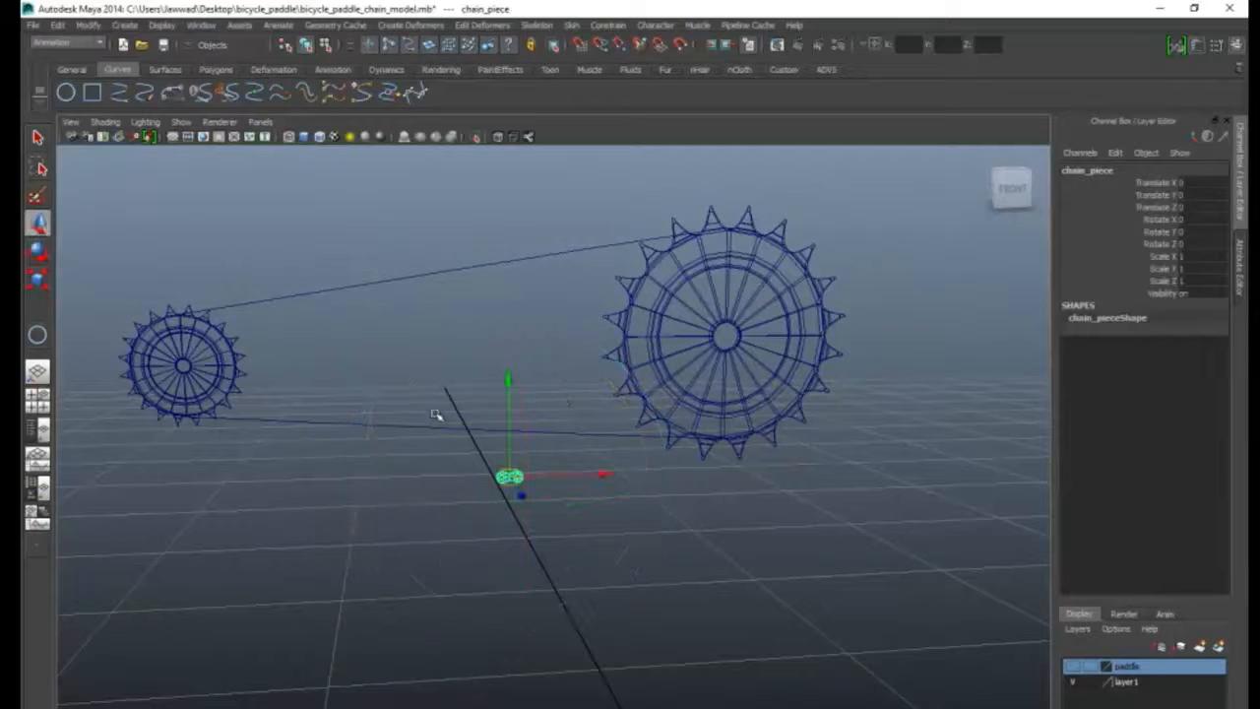
left_click(425, 428)
left_click_drag(440, 497, 520, 534, "alt")
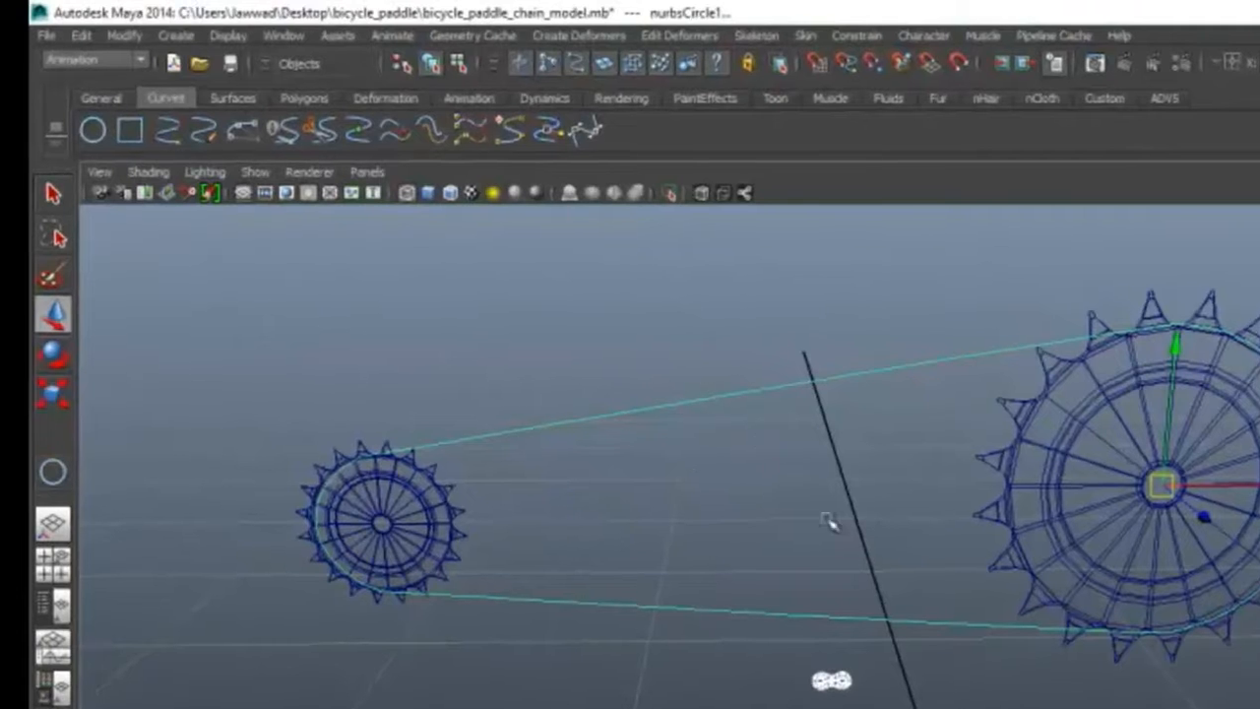
left_click(392, 35)
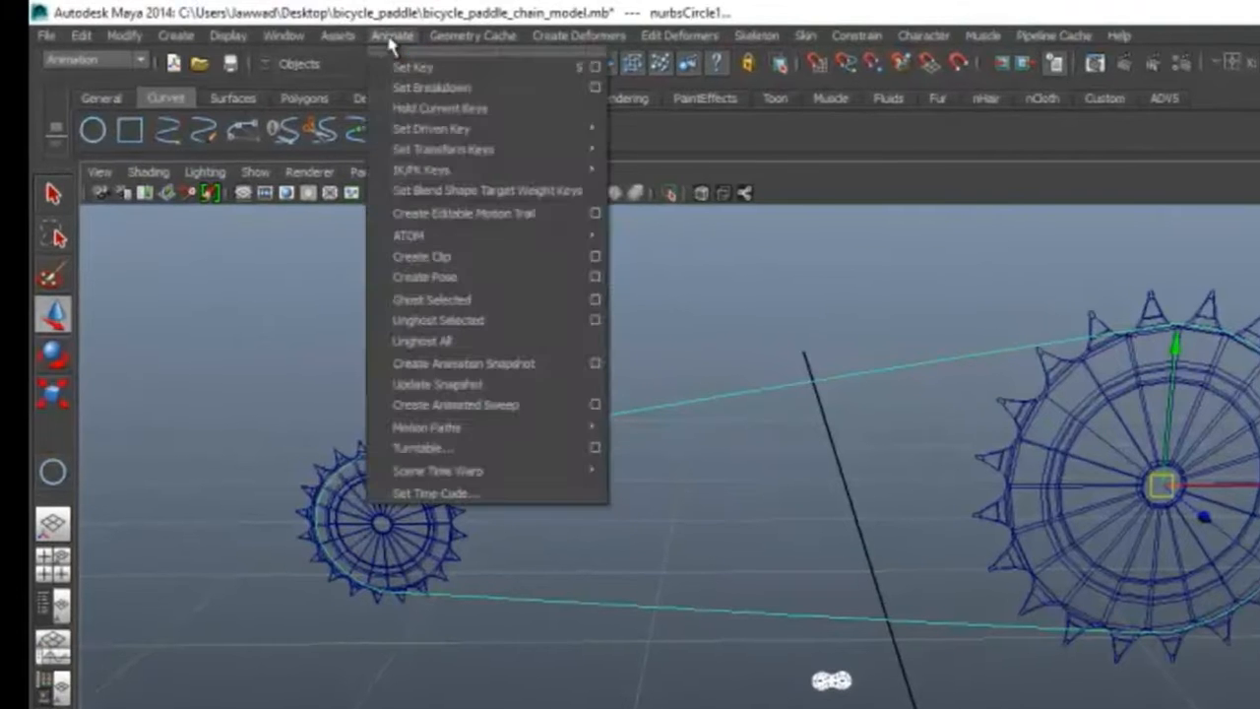
mouse_move(443, 429)
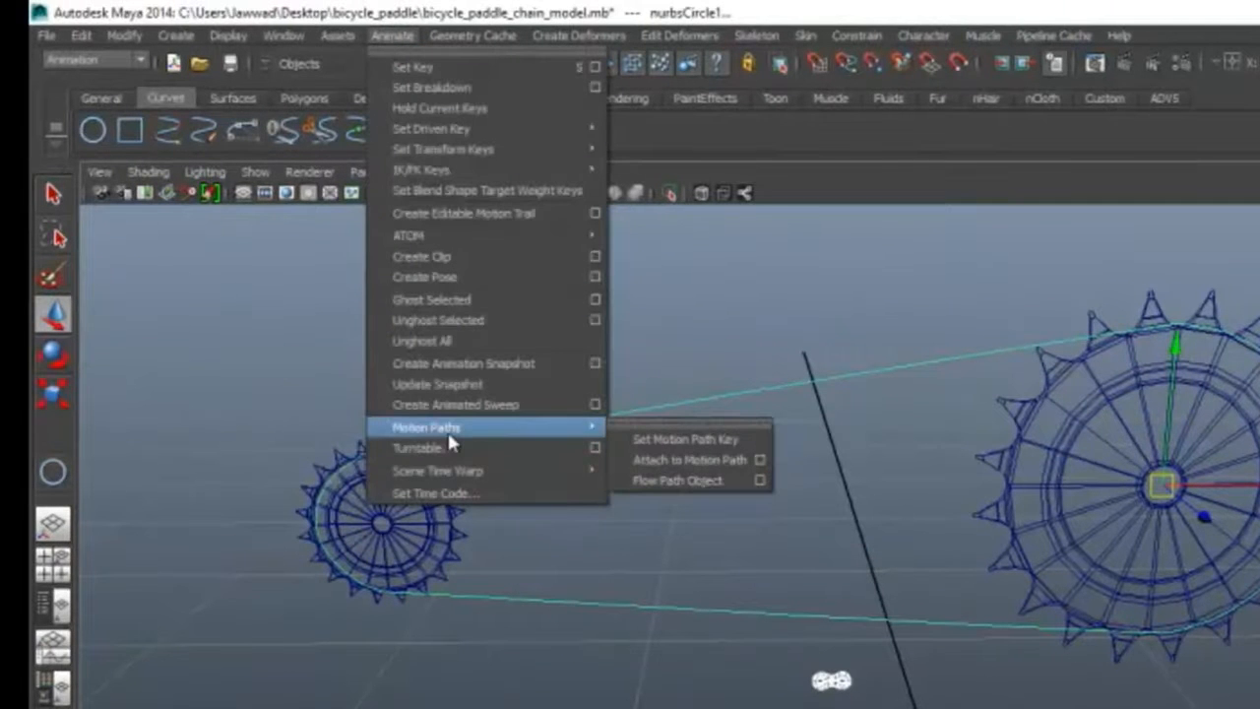
left_click(761, 461)
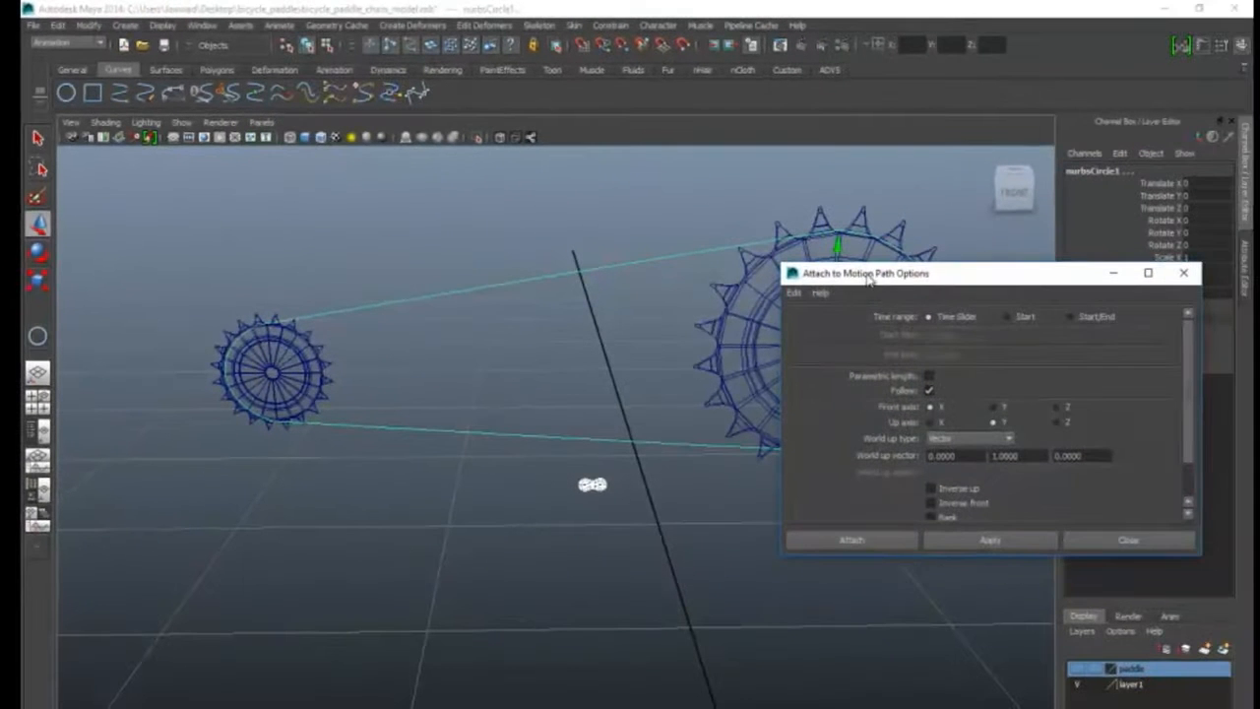
- Move the options window aside and examine the chain piece's axes against the front, up and remaining path settings
left_click_drag(867, 279, 920, 323)
left_click(730, 669)
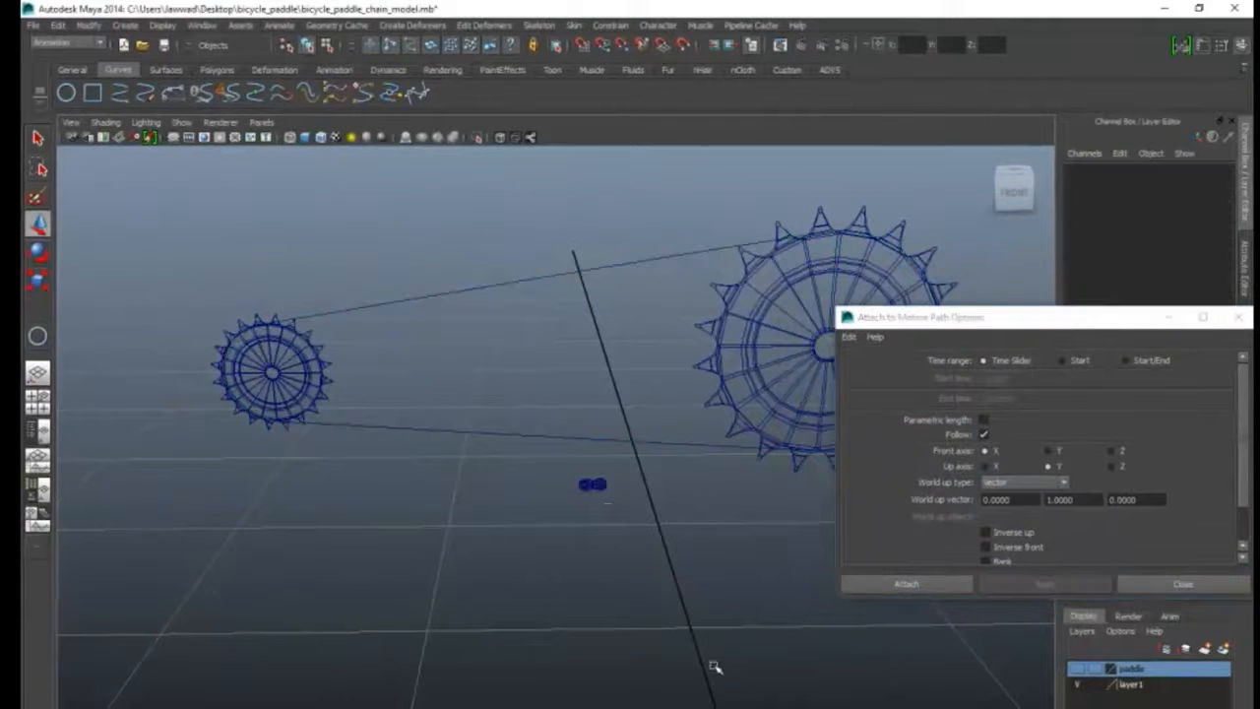
left_click(595, 488)
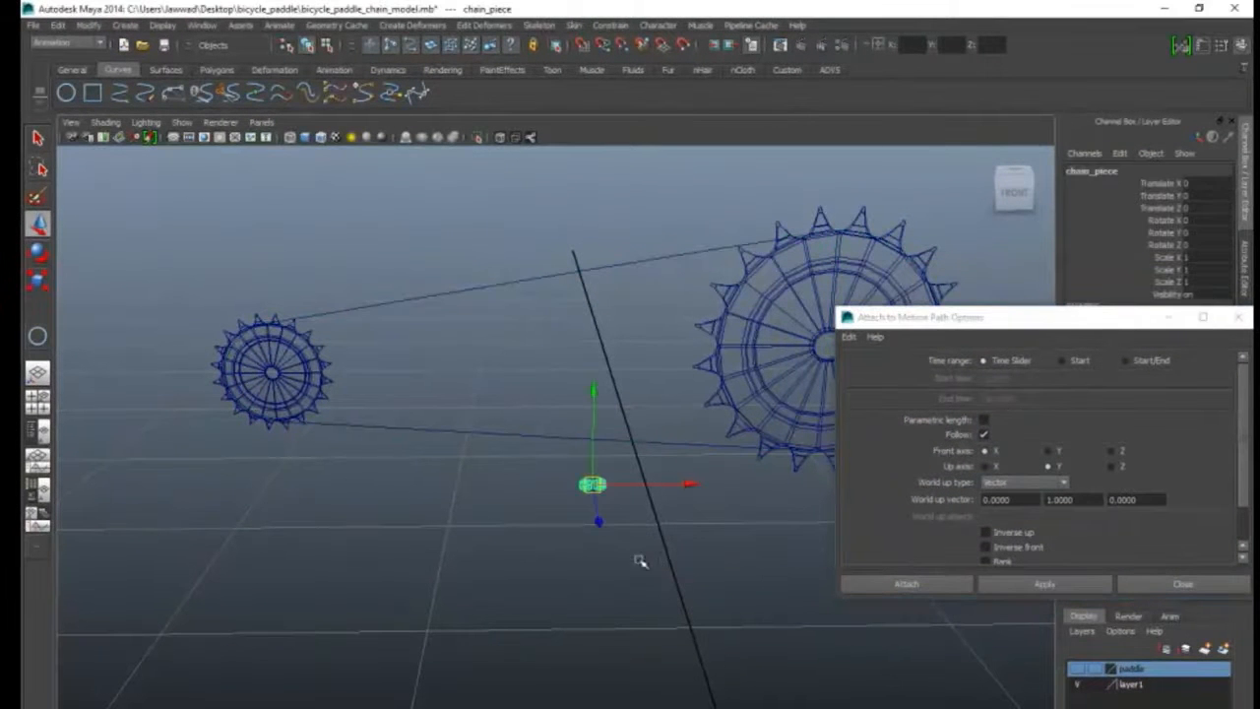
left_click_drag(664, 560, 625, 549, "alt")
scroll(613, 576, "up", 2)
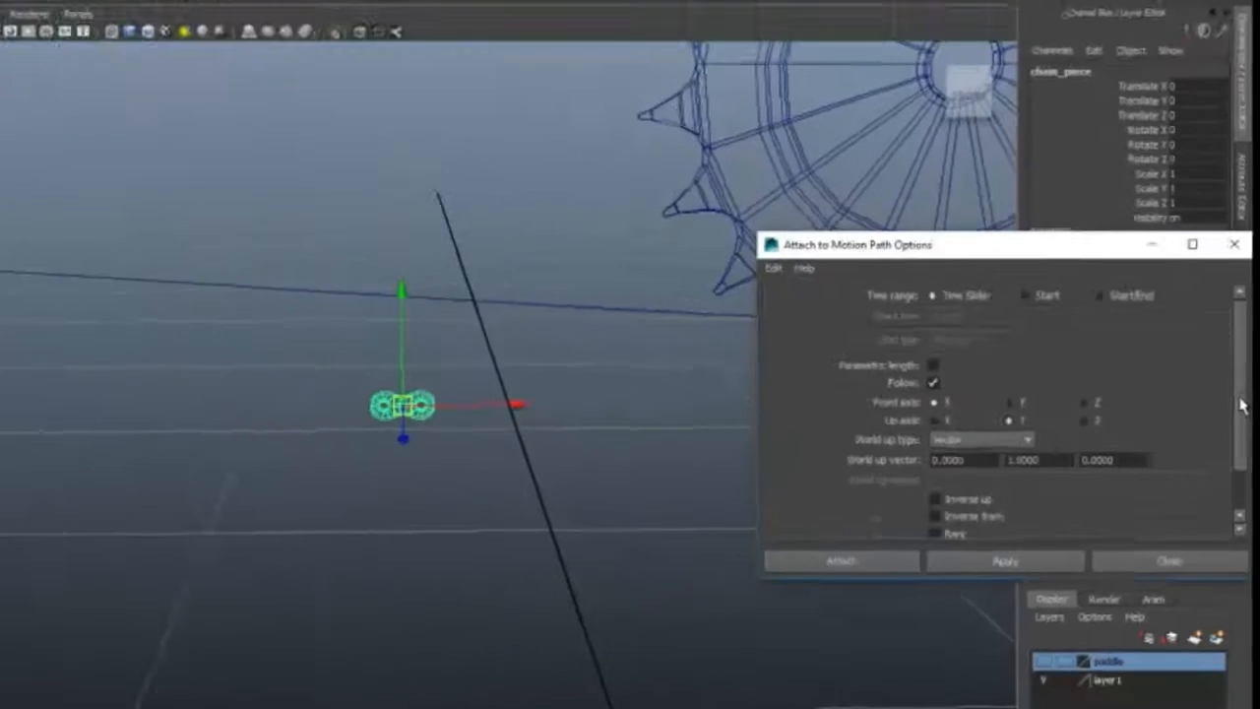
left_click_drag(1235, 306, 1234, 377)
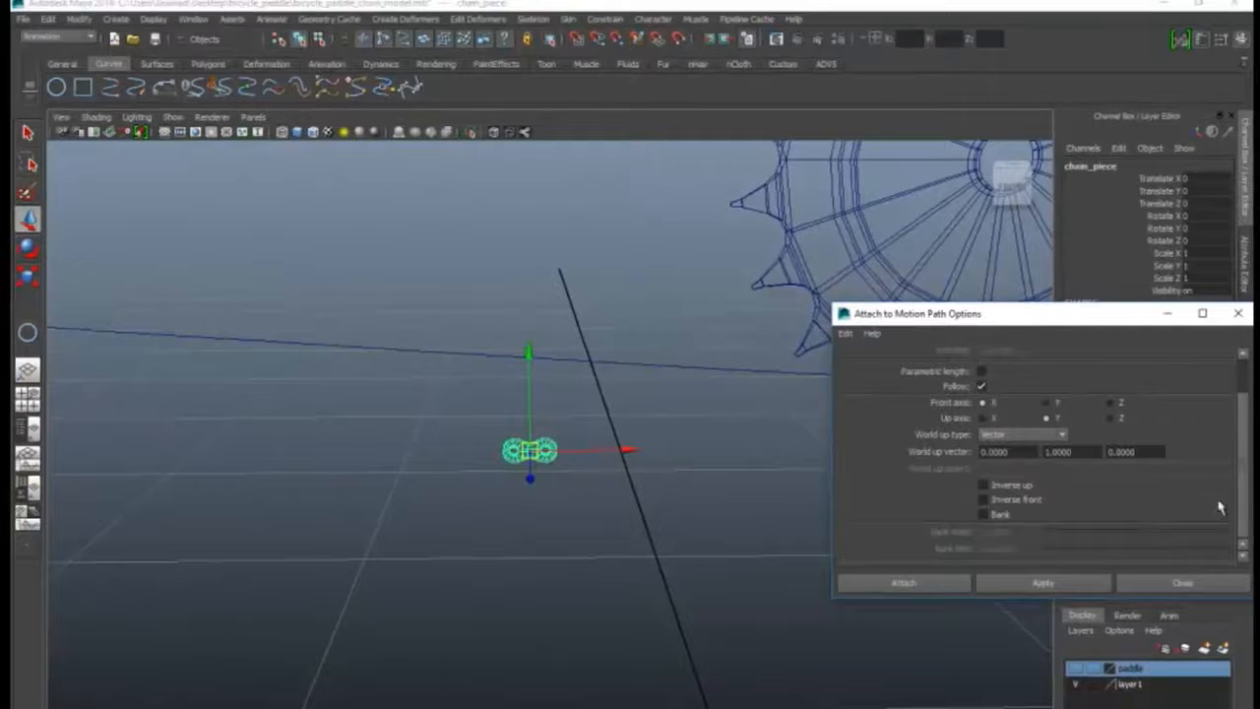
- Attach chain_piece to the nurbsCircle1 curve as a motion path with Follow on, front axis X and up axis Y
left_click(656, 557)
left_click(533, 442)
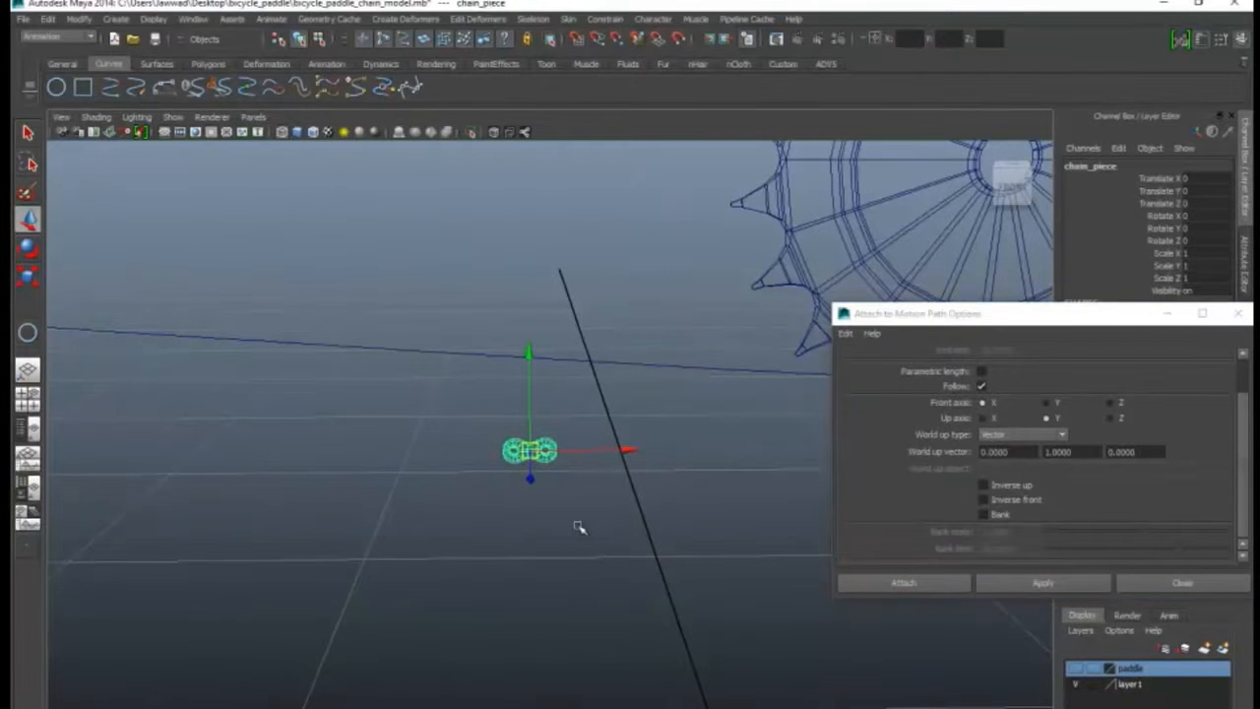
left_click(444, 363, "shift")
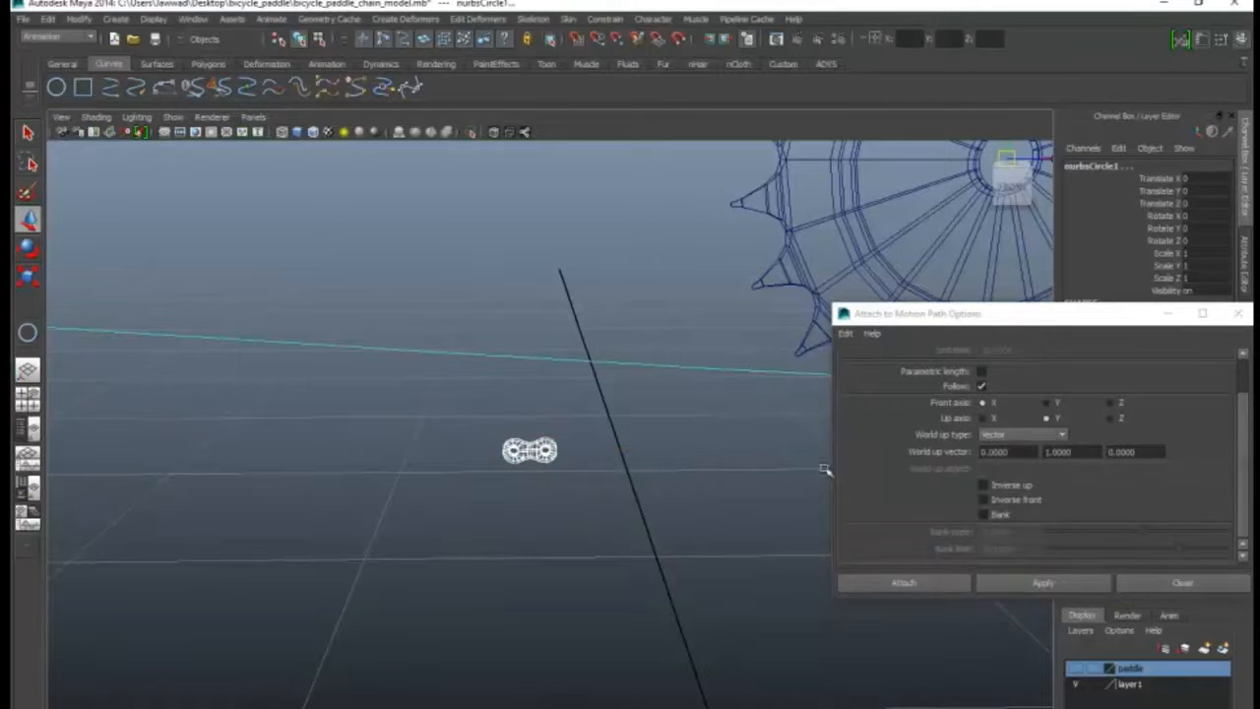
left_click(1042, 584)
key("a")
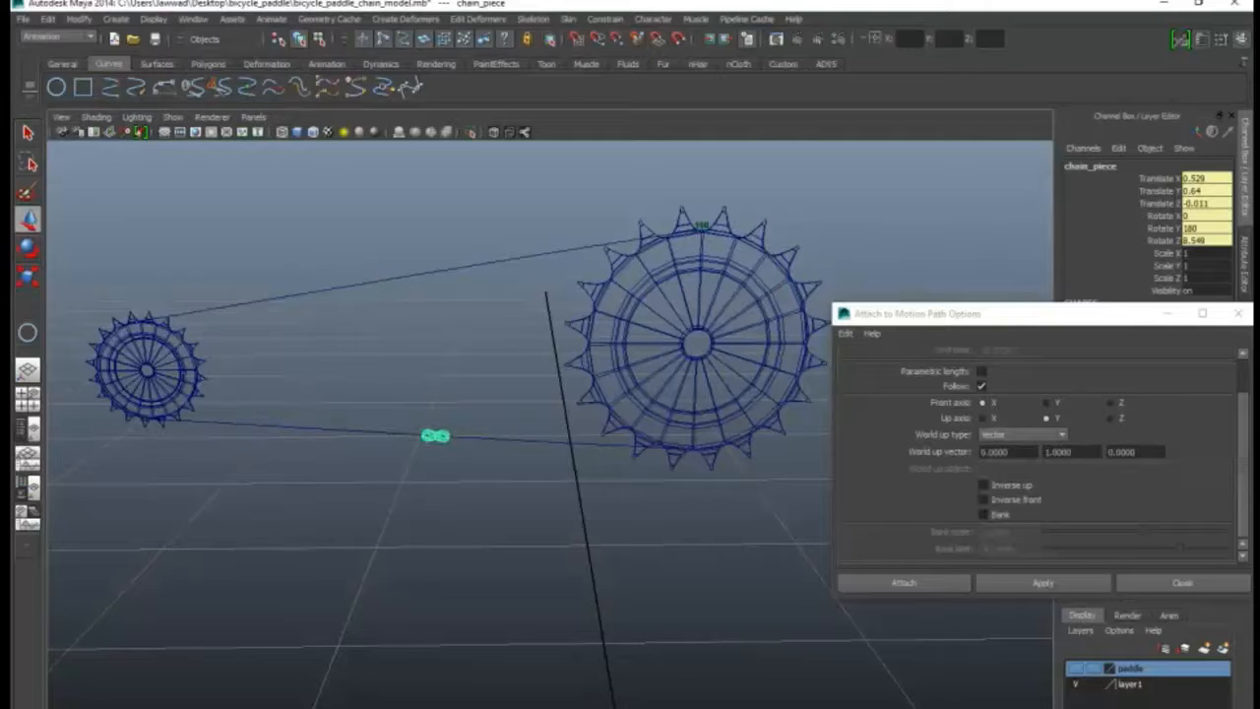
- Close the Attach to Motion Path options window
key("ctrl+z")
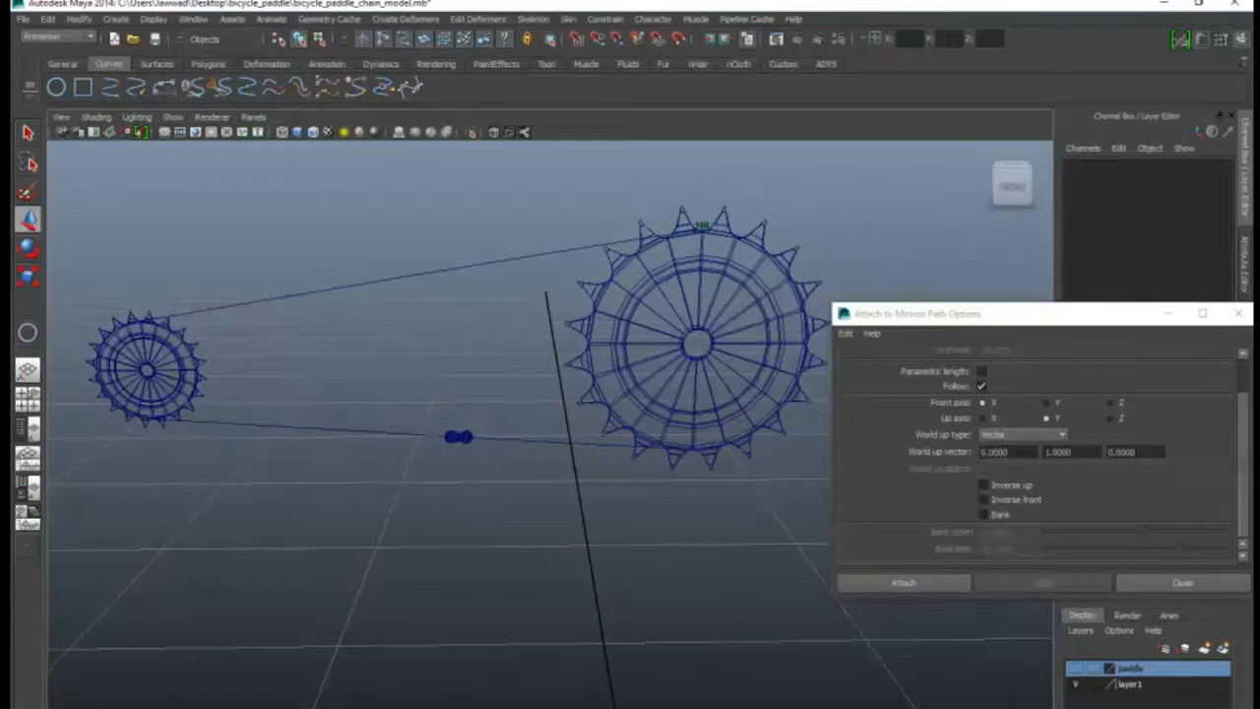
left_click_drag(1202, 313, 1073, 313)
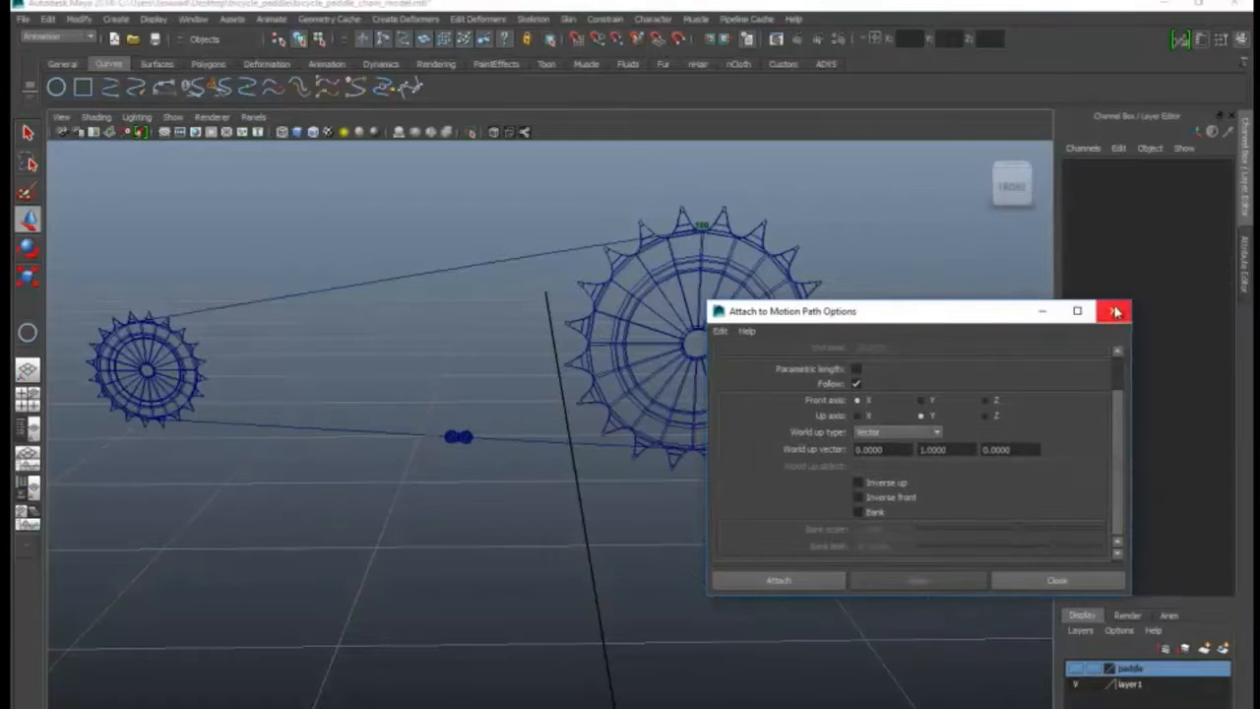
left_click(1111, 313)
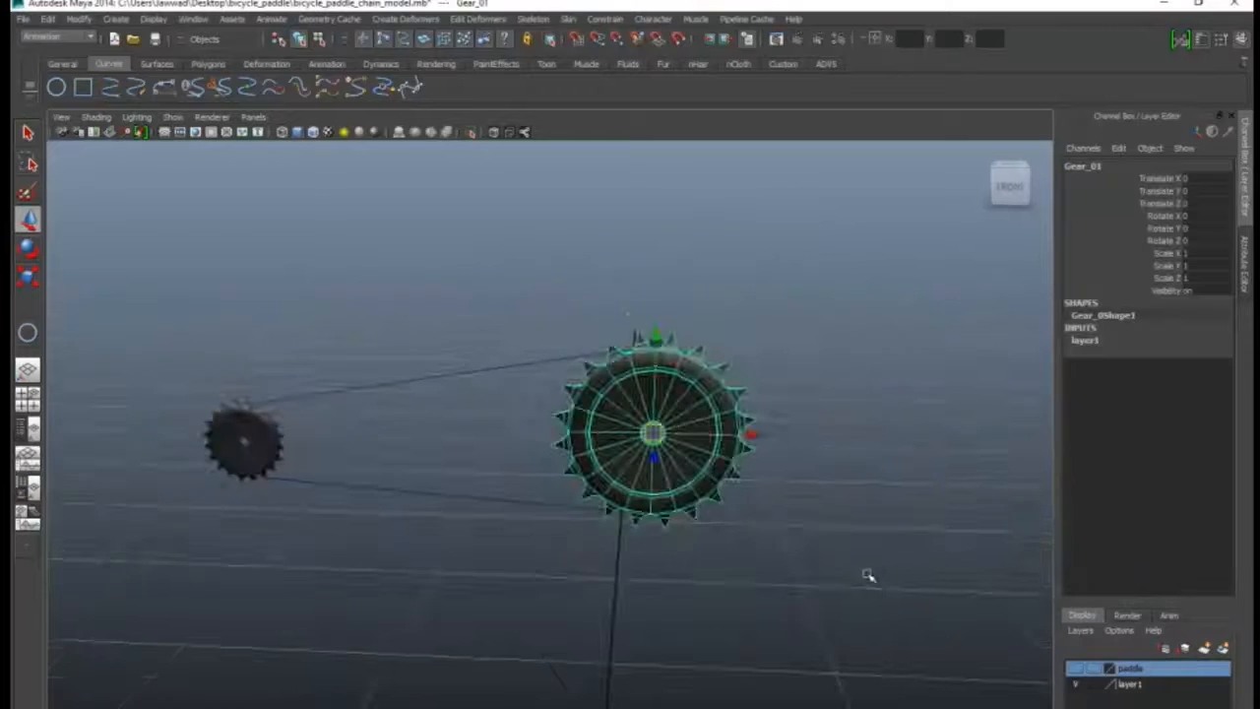
- Add both gears to a new display layer and turn off that layer's visibility
left_click_drag(869, 576, 799, 559, "alt")
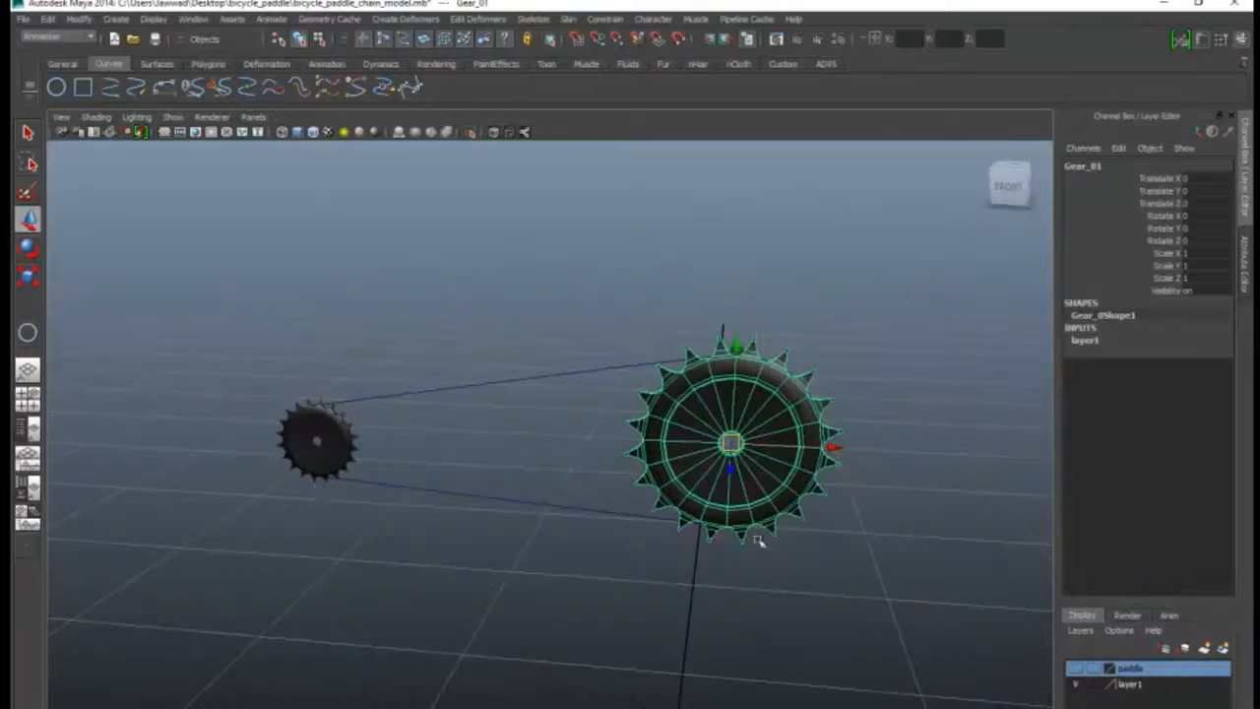
left_click(320, 462)
left_click_drag(703, 639, 728, 594, "alt")
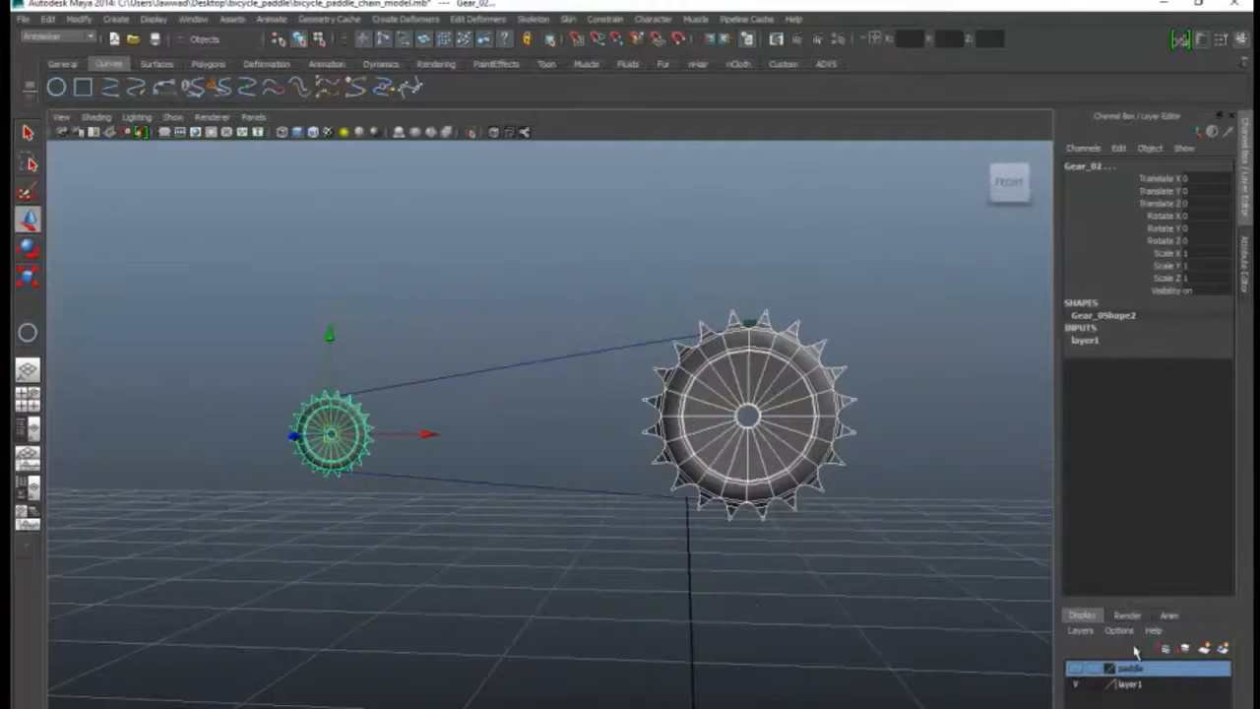
left_click(1222, 649)
left_click(1075, 668)
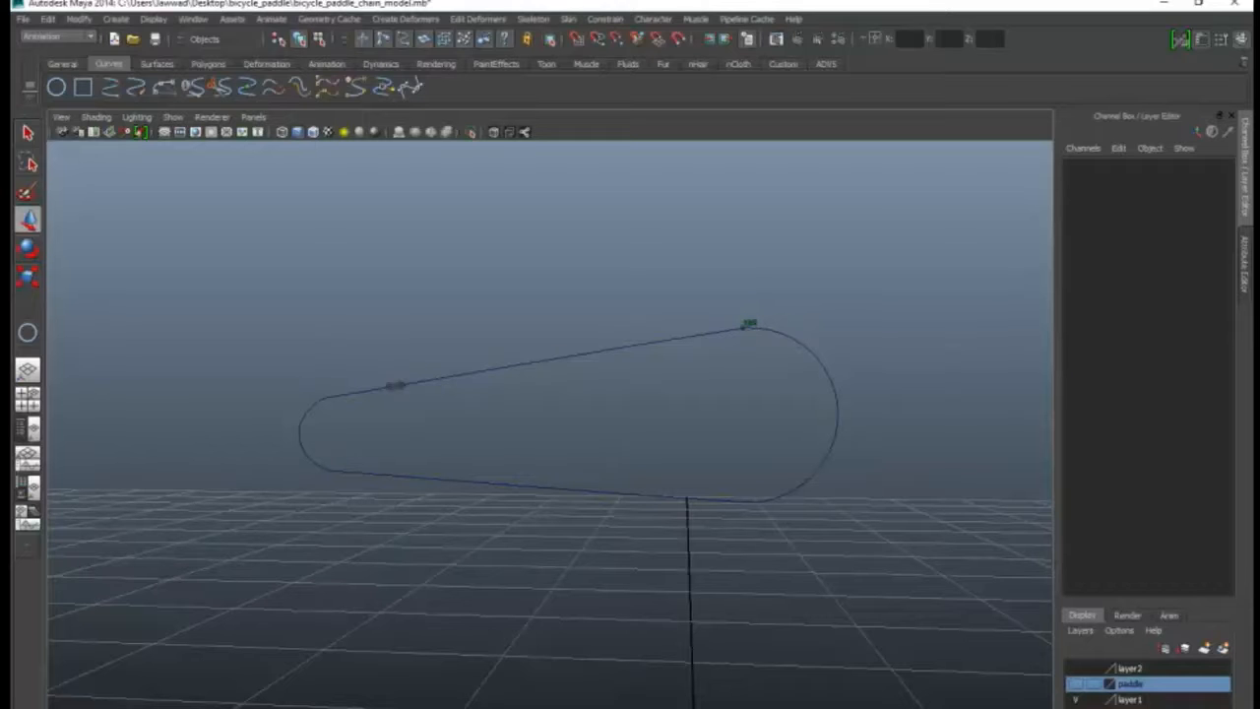
- Select the chain piece and show all of its animation curves in the Graph Editor
left_click_drag(527, 665, 525, 564, "alt")
left_click(477, 482)
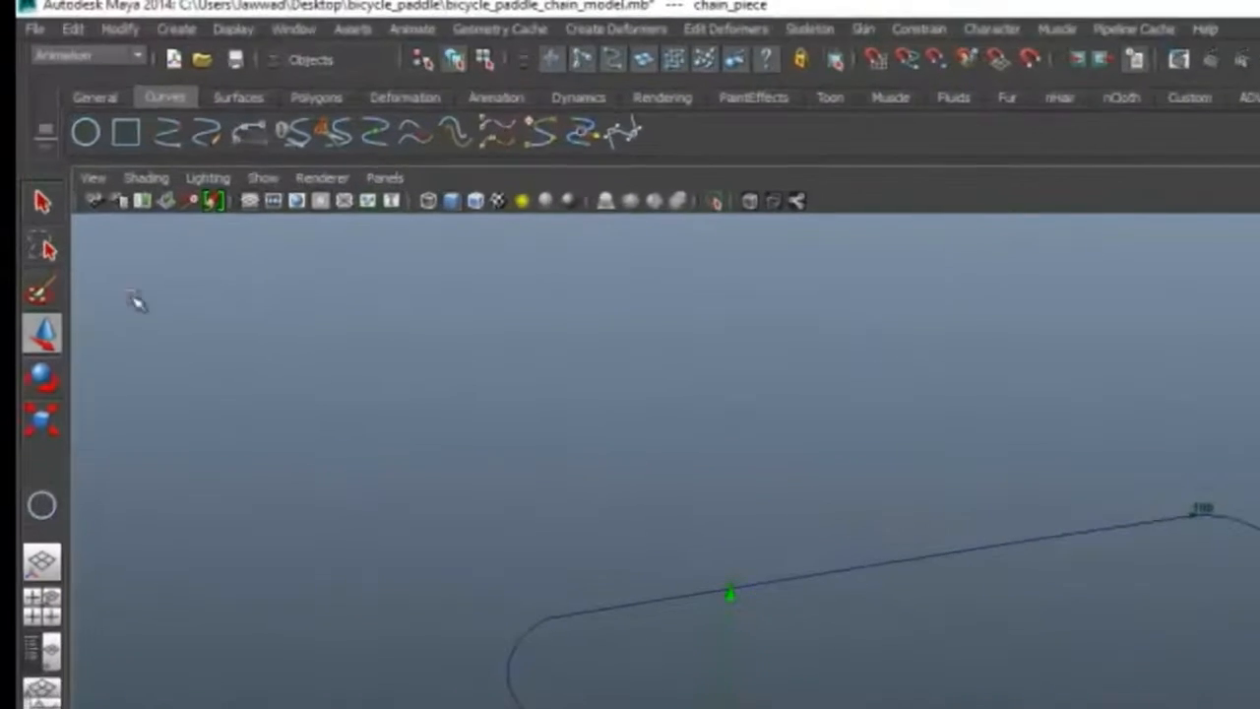
left_click(305, 30)
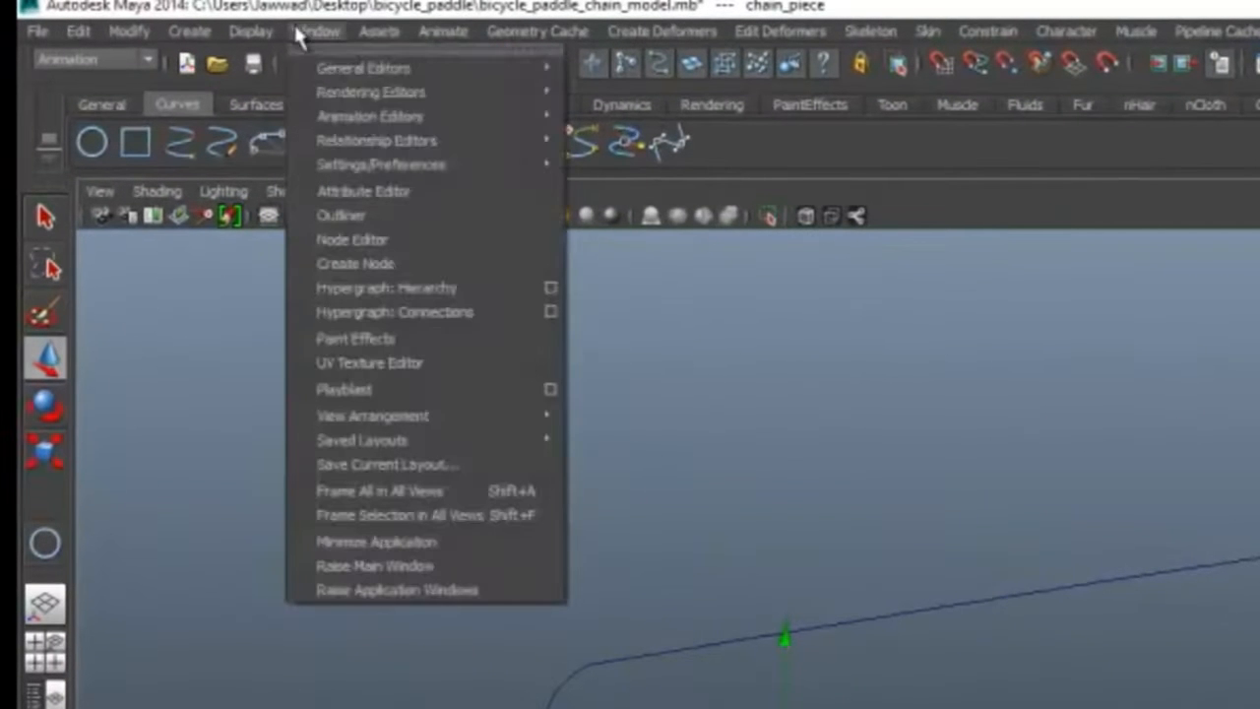
mouse_move(346, 122)
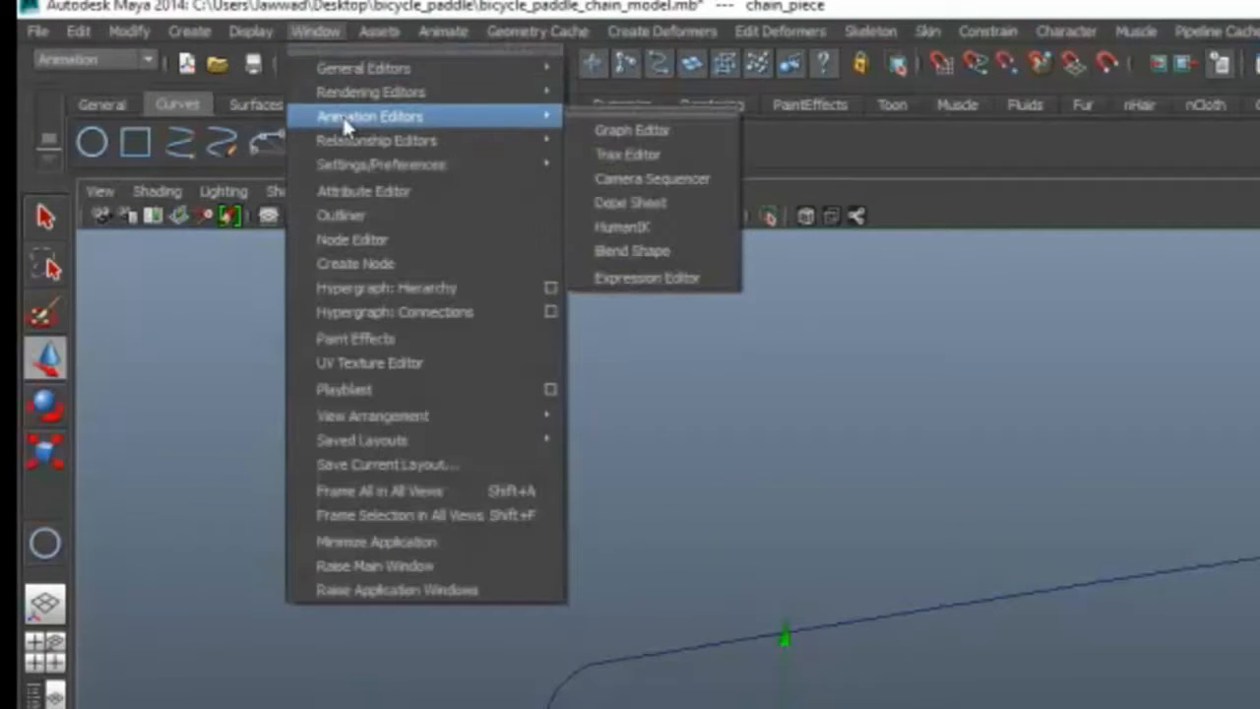
left_click(673, 136)
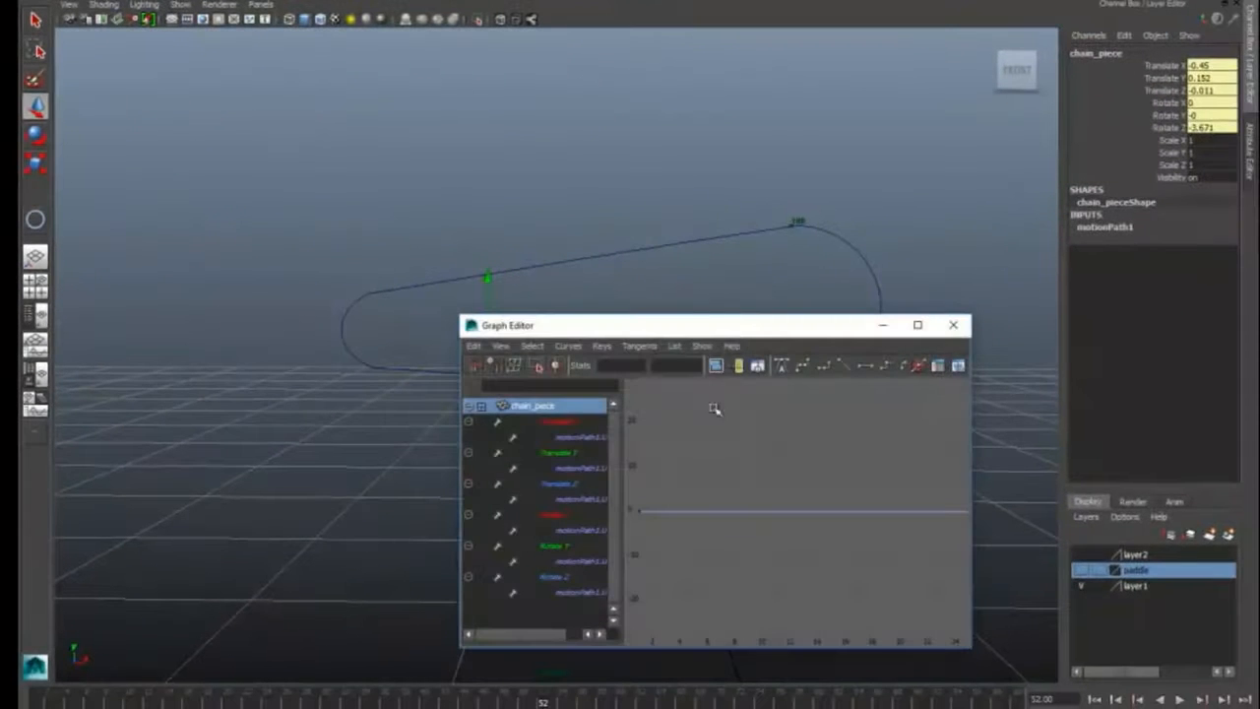
left_click_drag(734, 333, 928, 201)
key("a")
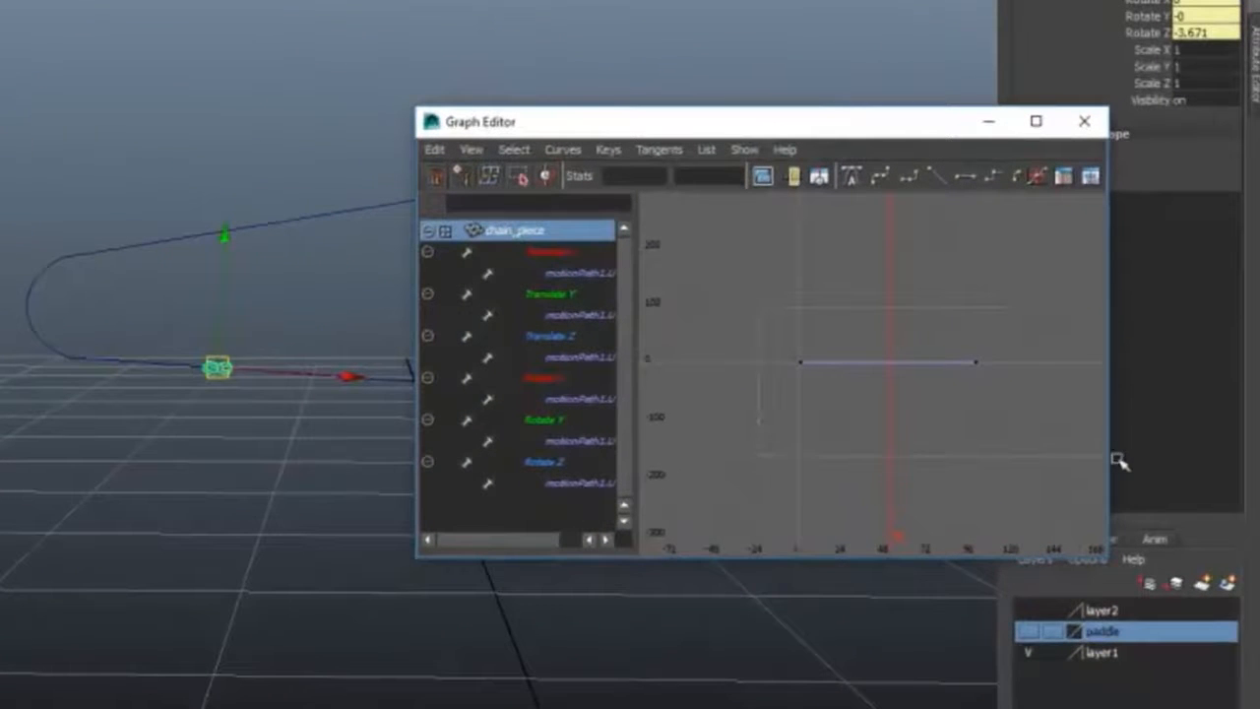
- Select all keys of the chain piece's motion path curve and set their tangents to linear
left_click_drag(1119, 459, 1081, 459)
left_click_drag(857, 137, 857, 107)
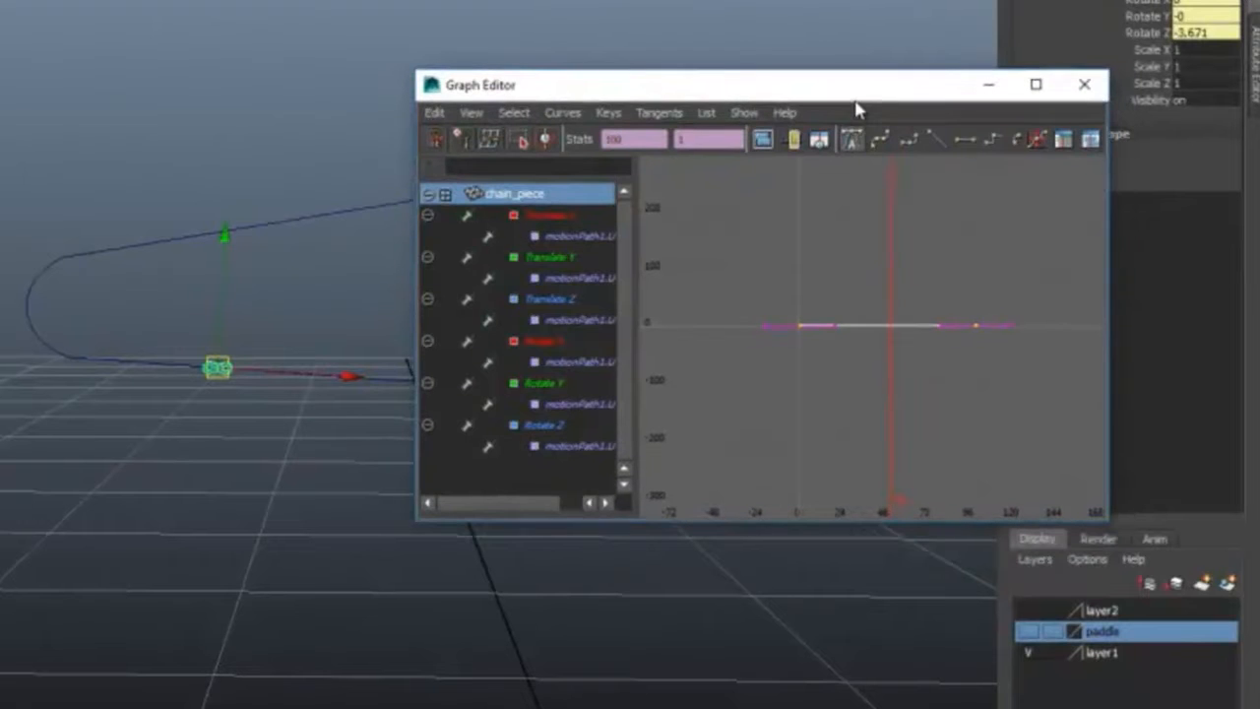
key("f")
scroll(920, 394, "down", 4)
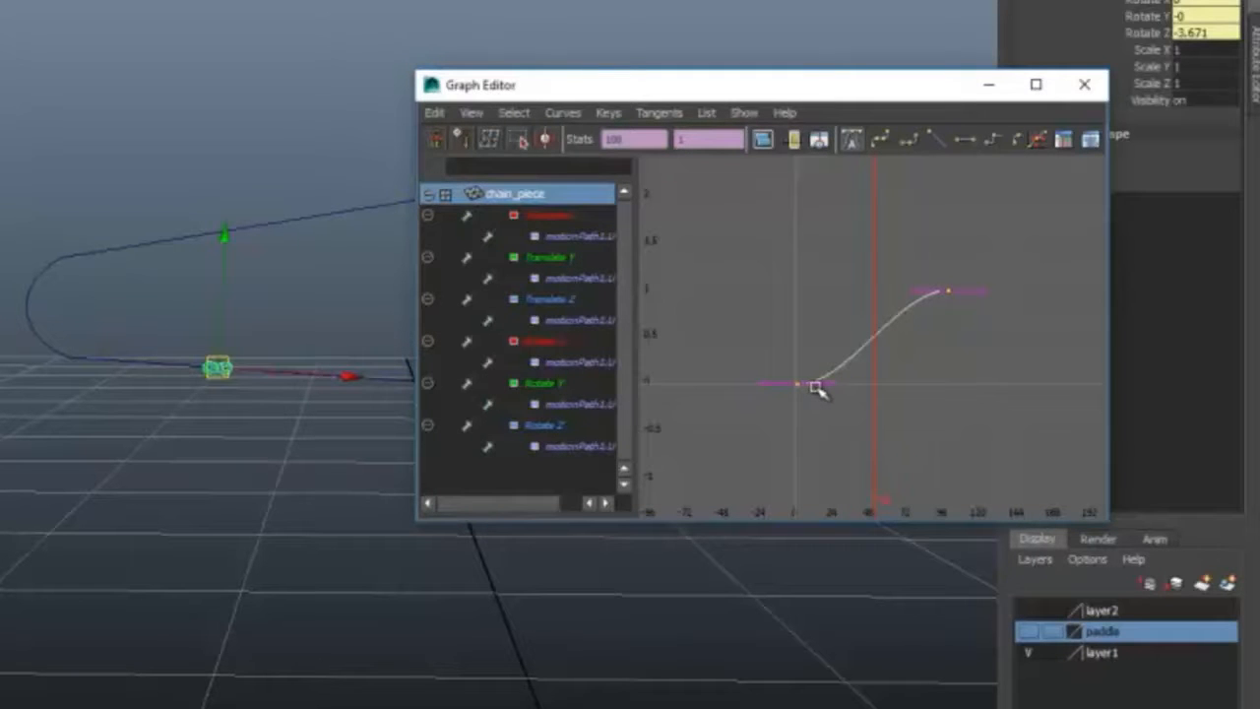
scroll(948, 318, "up", 5)
scroll(969, 307, "down", 5)
left_click_drag(765, 235, 1025, 437)
left_click(935, 141)
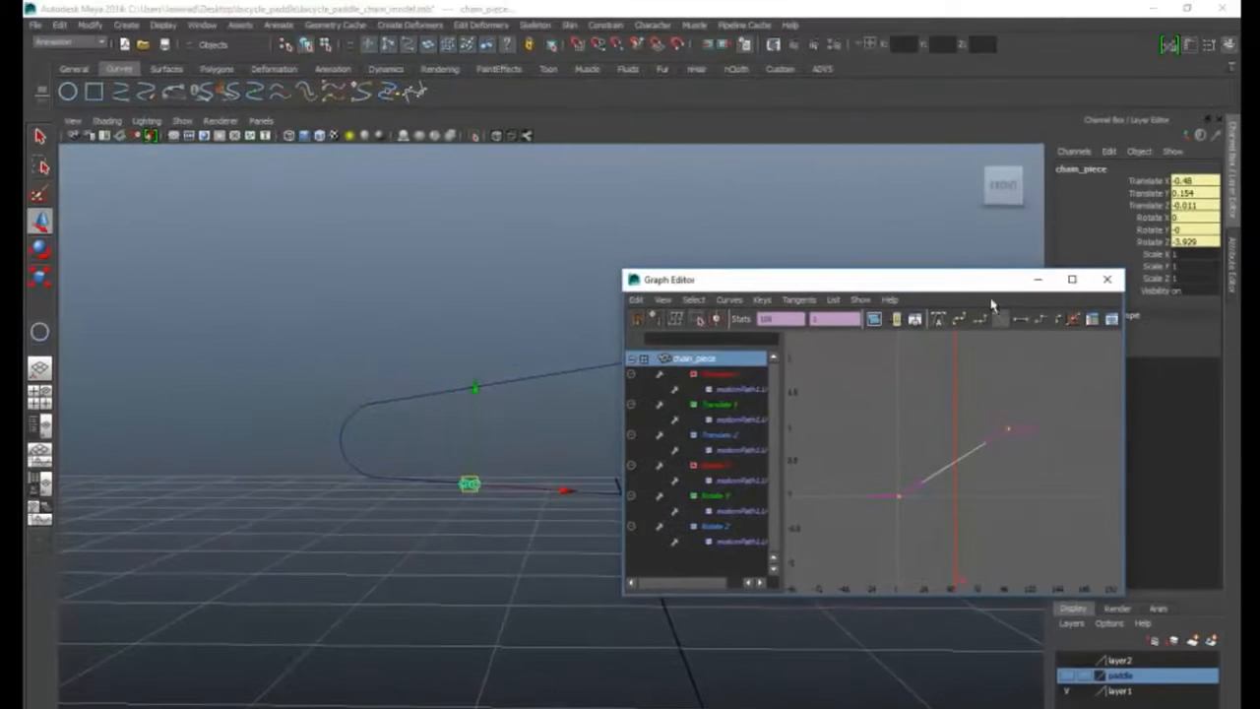
- Minimize the Graph Editor and play the animation to check the chain piece's movement along the curve
left_click(1038, 279)
key("alt+v")
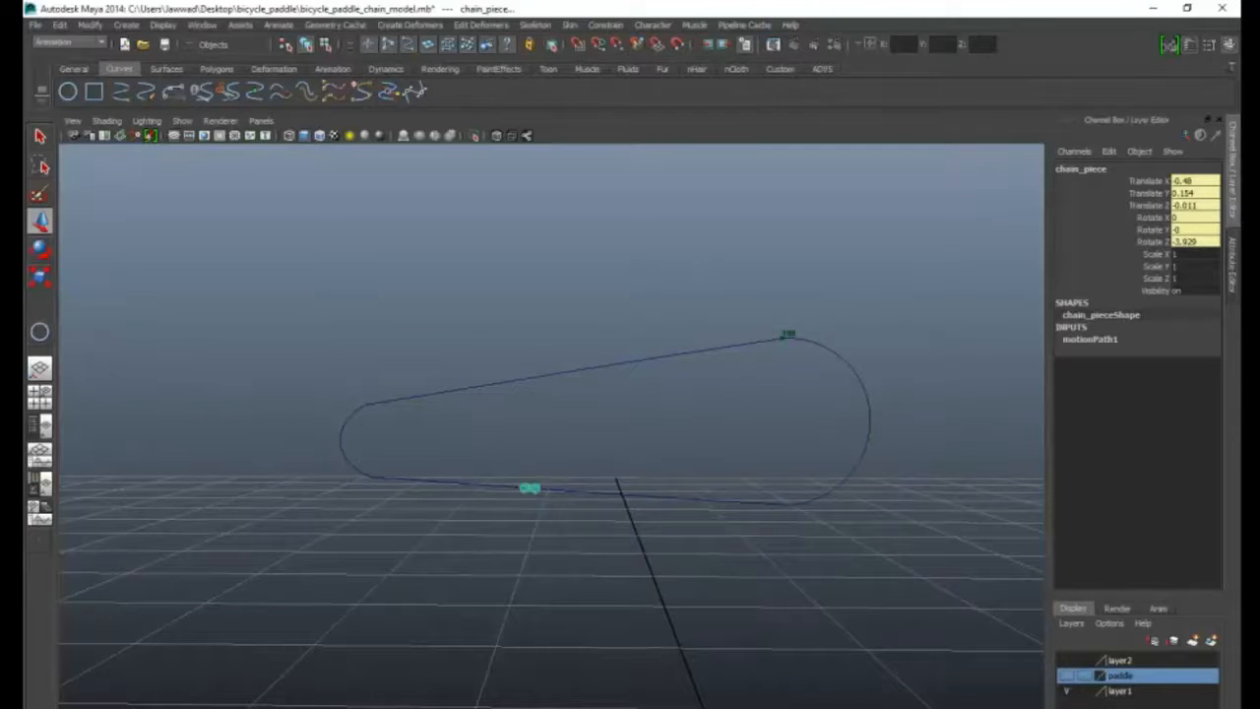
key("Escape")
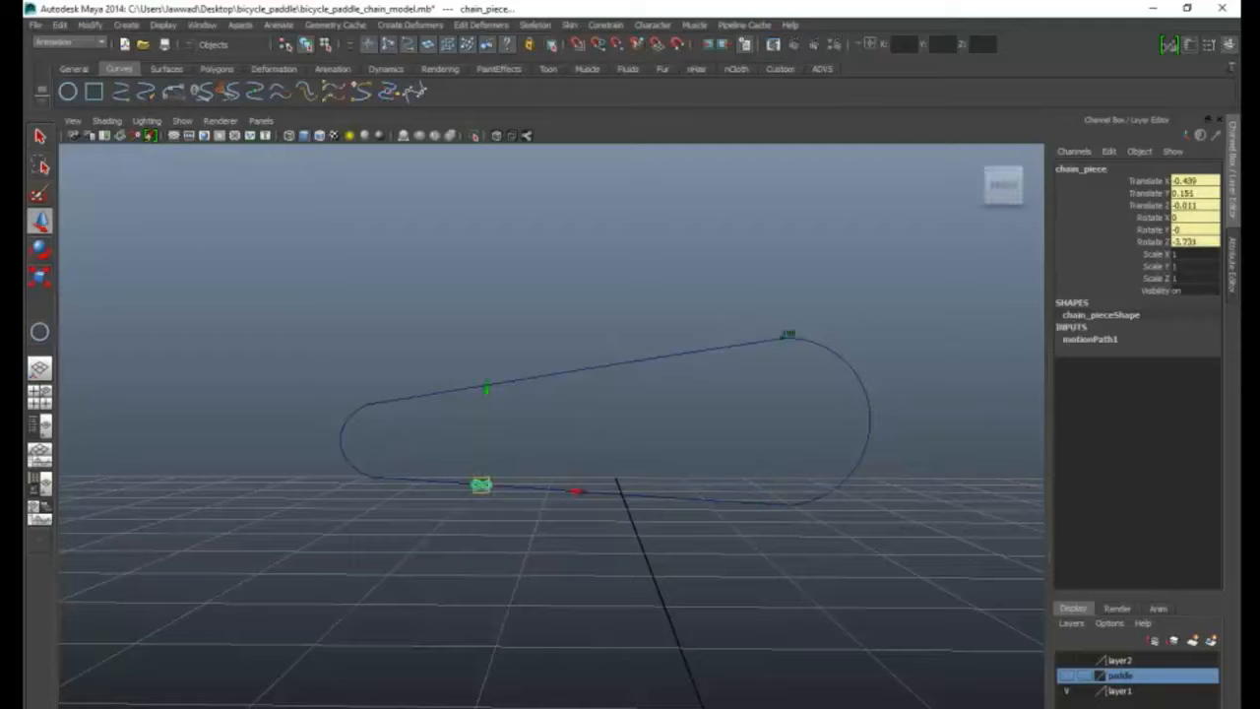
- Create an animation snapshot of the chain piece over the Time Slider range with an increment of 1.2 and Fast update
left_click(277, 25)
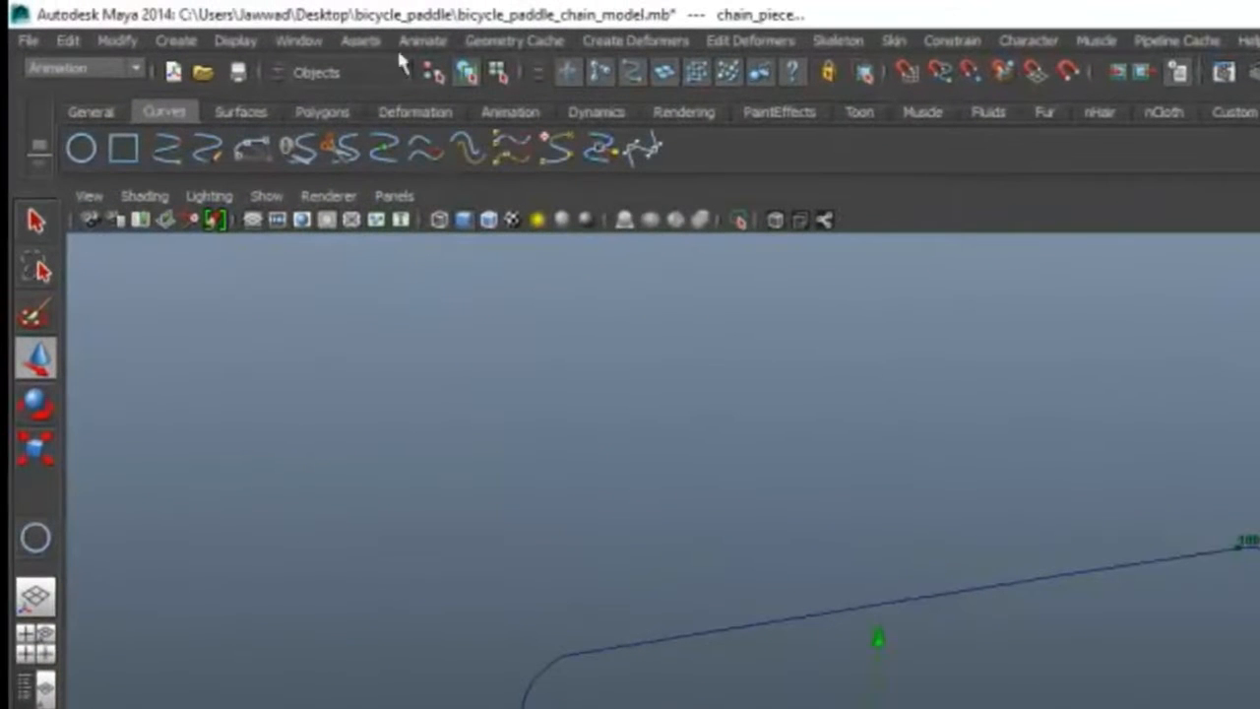
left_click(421, 41)
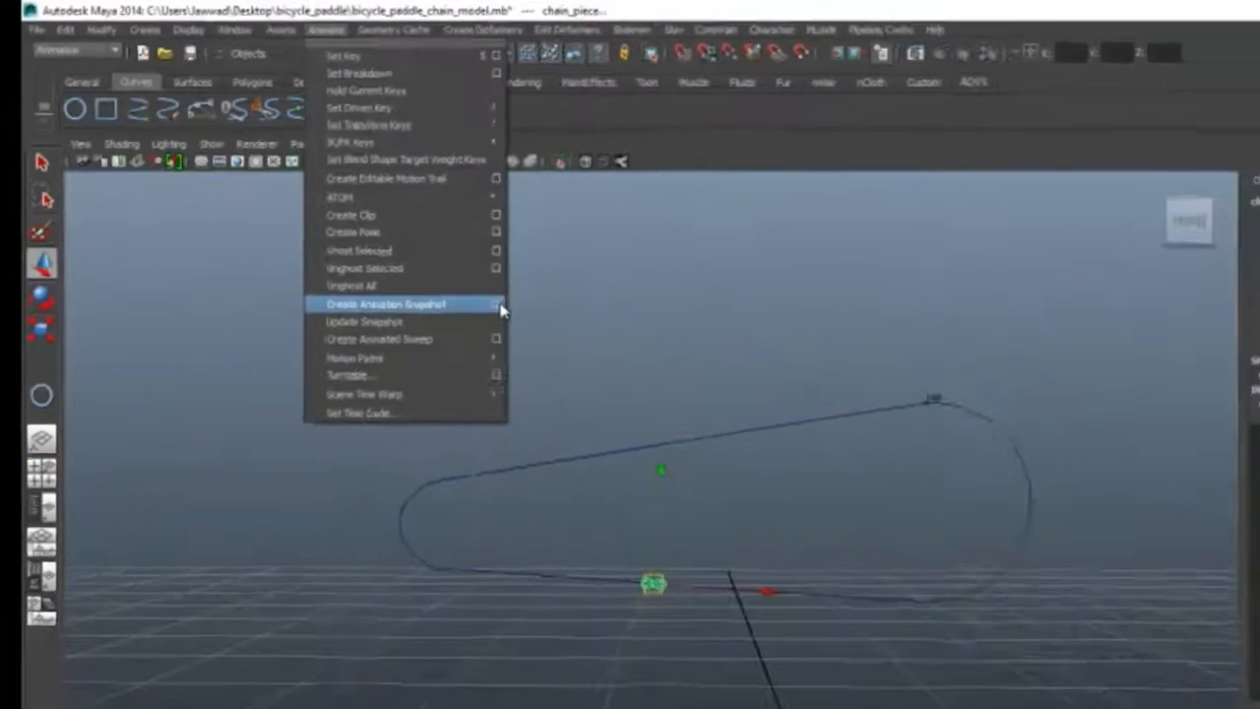
left_click(654, 413)
left_click_drag(783, 366, 994, 335)
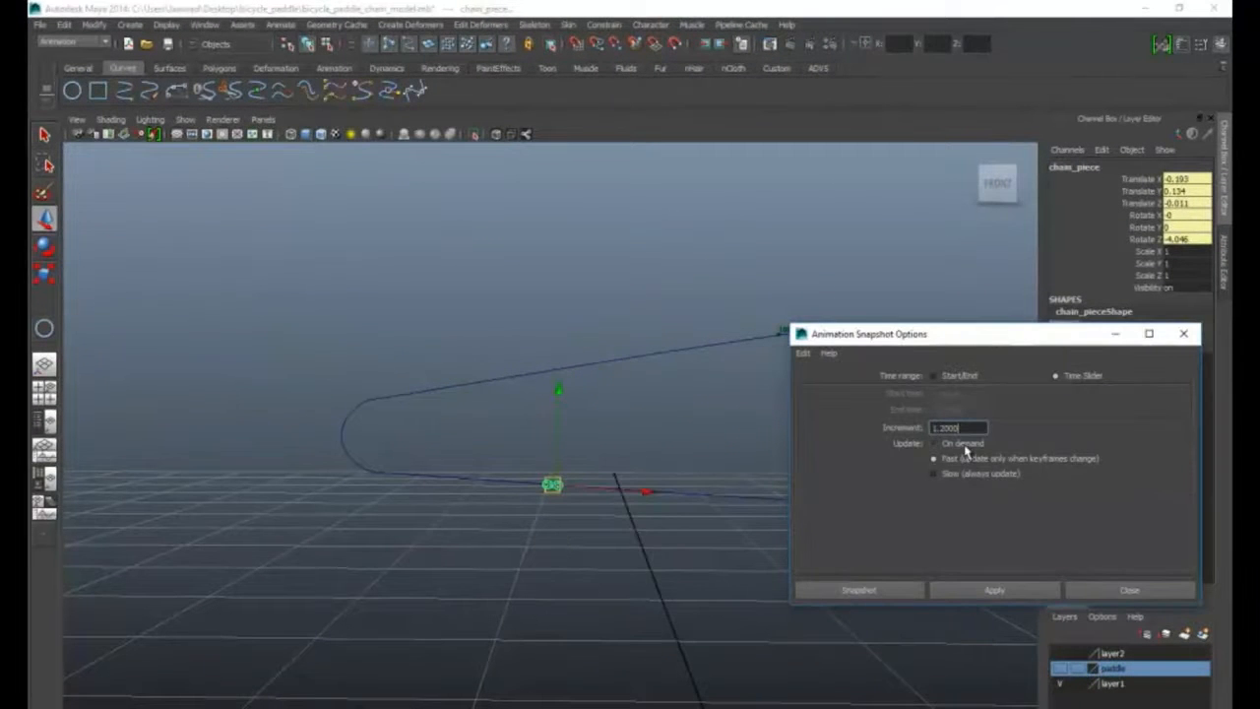
left_click(994, 591)
- Examine the chain loop along the whole curve and close the Animation Snapshot Options window
left_click_drag(875, 335, 690, 599)
scroll(813, 483, "up", 3)
left_click(796, 473)
left_click_drag(778, 443, 636, 509, "alt")
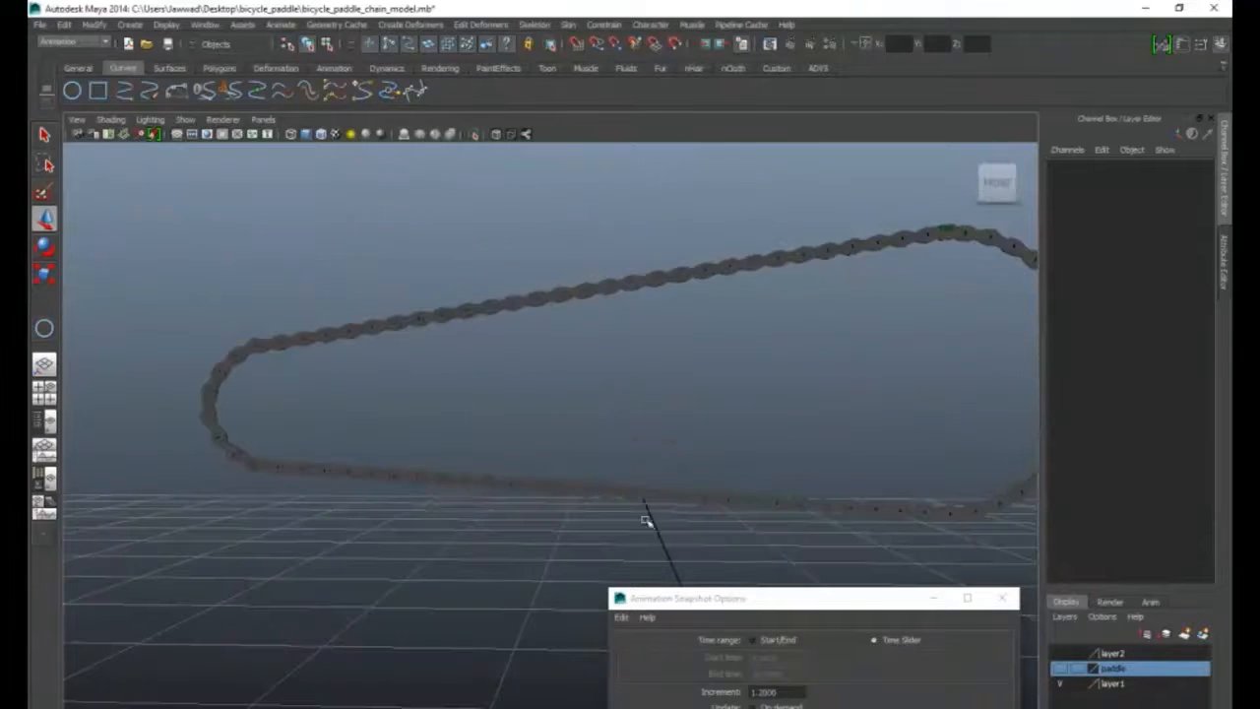
left_click_drag(739, 442, 672, 387, "alt")
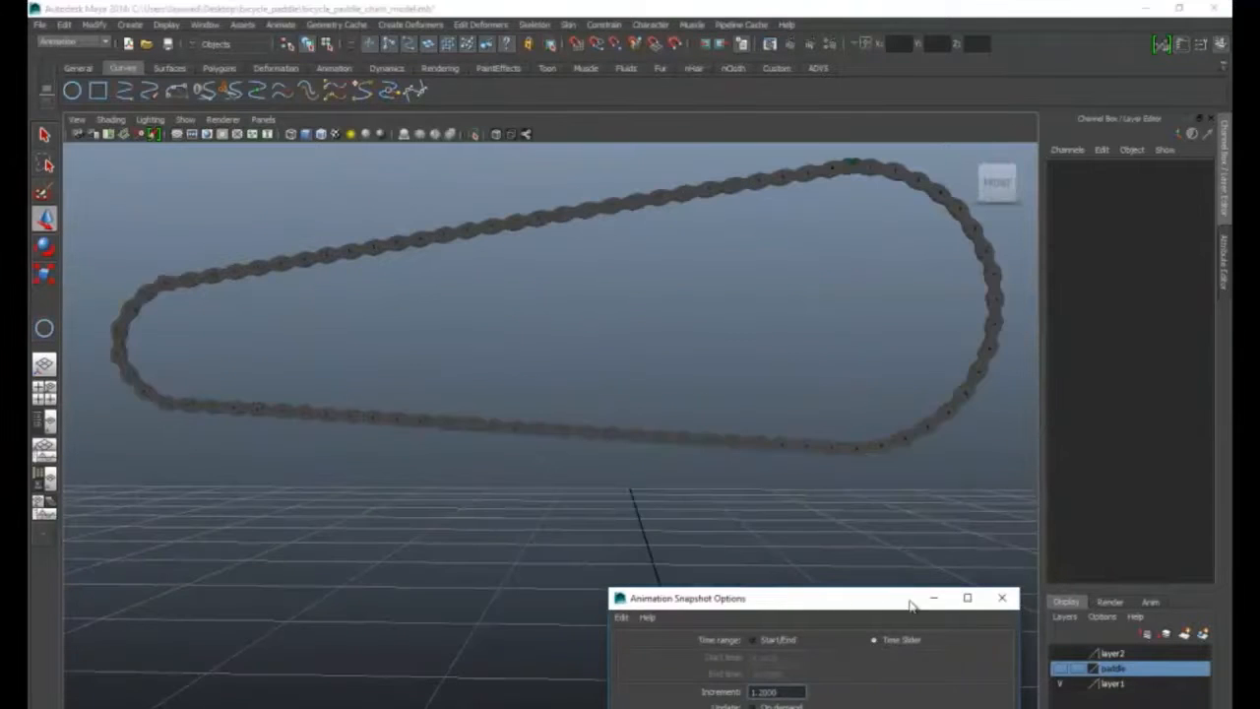
left_click_drag(910, 599, 954, 579)
left_click(1049, 577)
right_click_drag(956, 600, 709, 571, "alt")
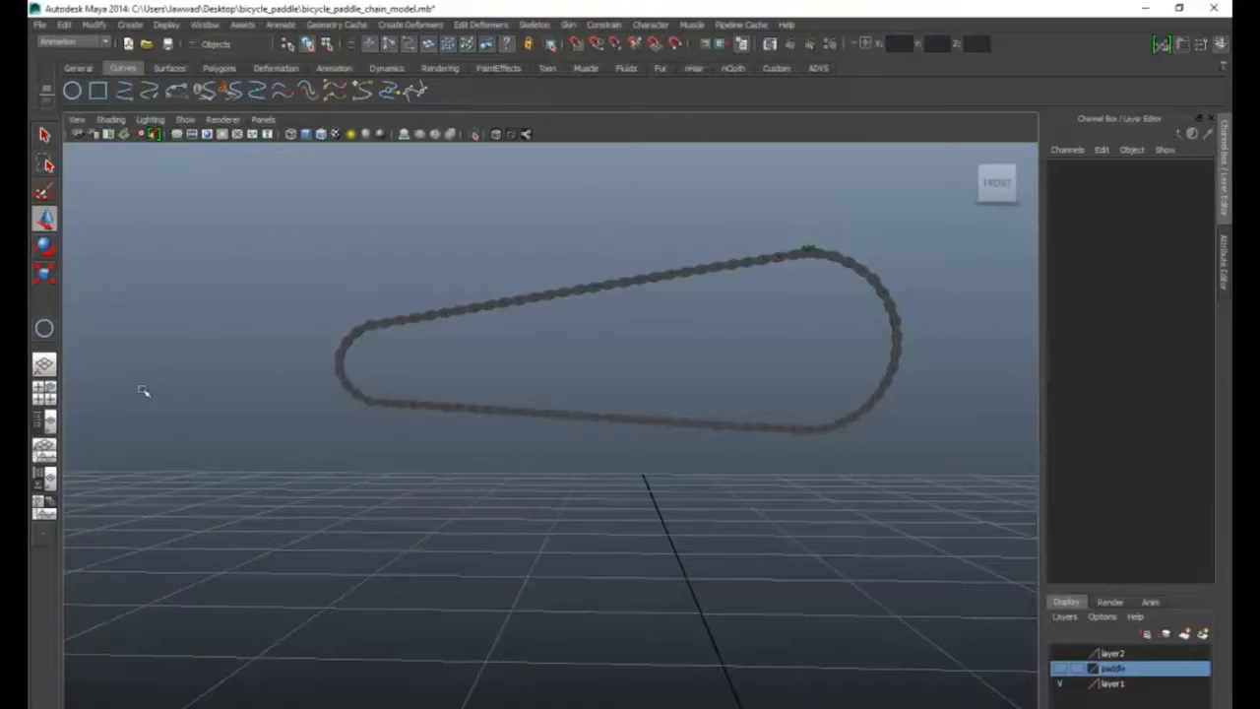
- Select chain_piece in the Outliner, preview its motion along the chain loop, and delete it
left_click(204, 24)
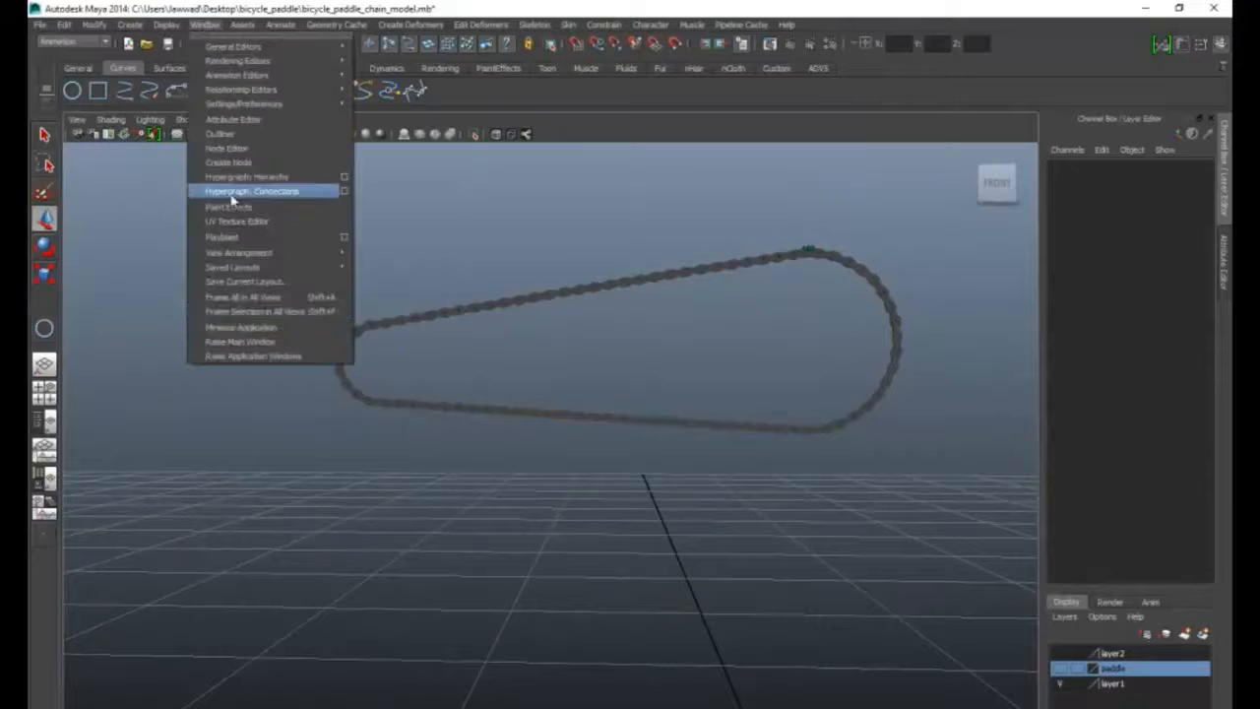
left_click(241, 134)
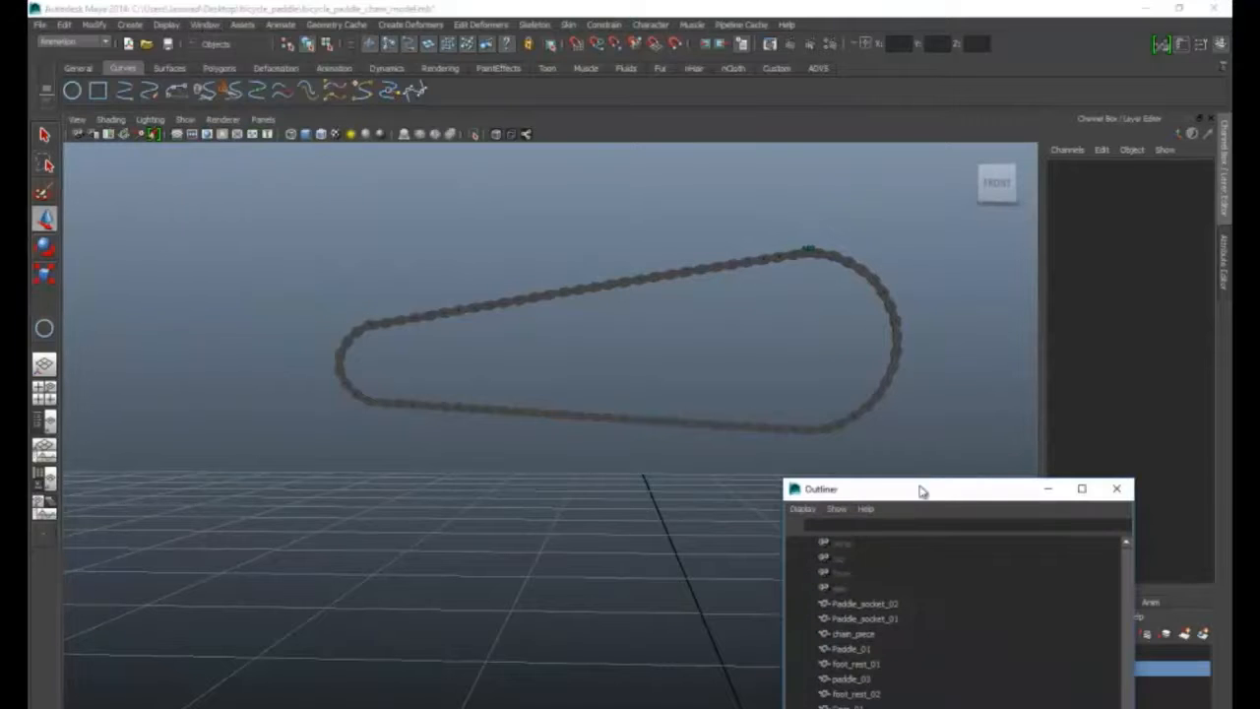
left_click_drag(920, 489, 1031, 200)
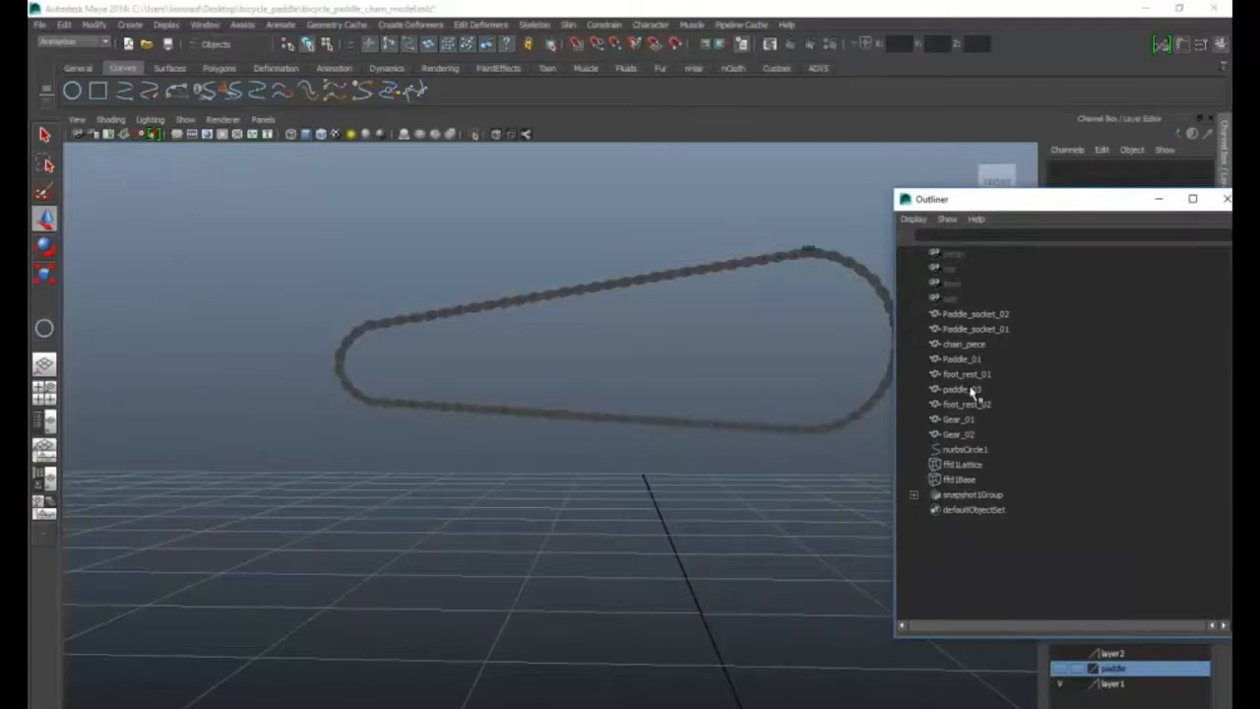
left_click(963, 344)
left_click_drag(1057, 200, 1049, 344)
key("alt+v")
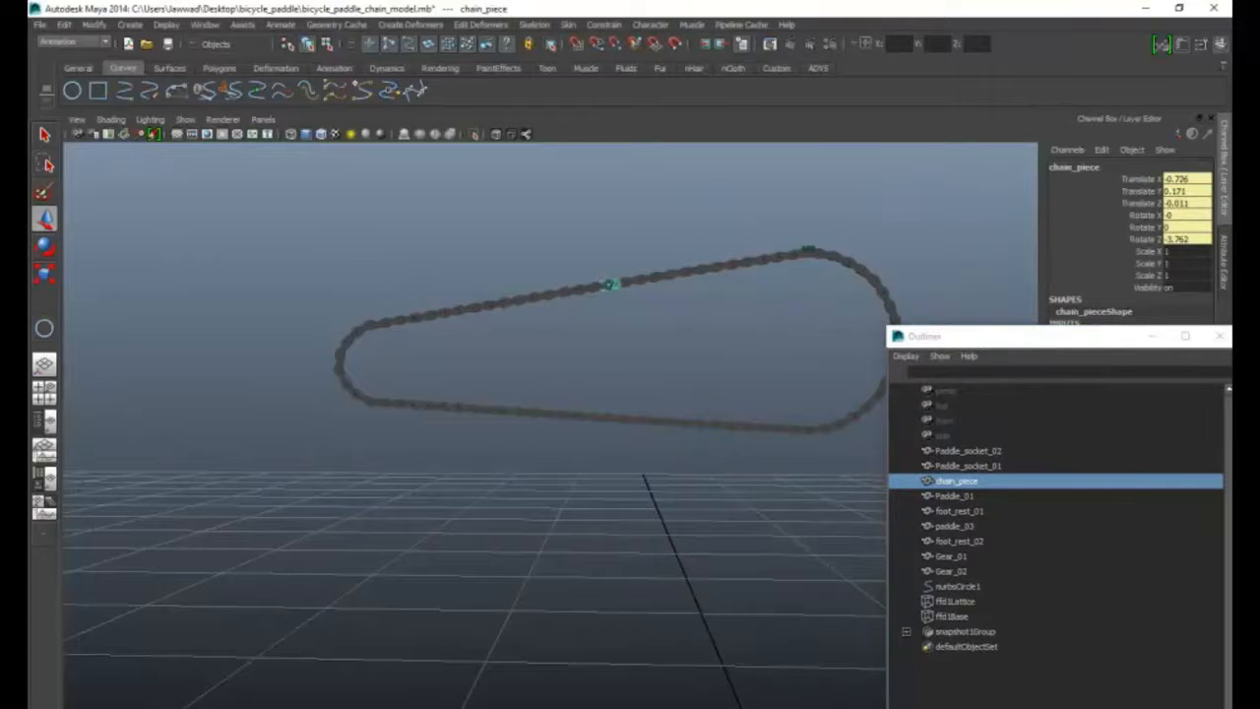
key("alt+v")
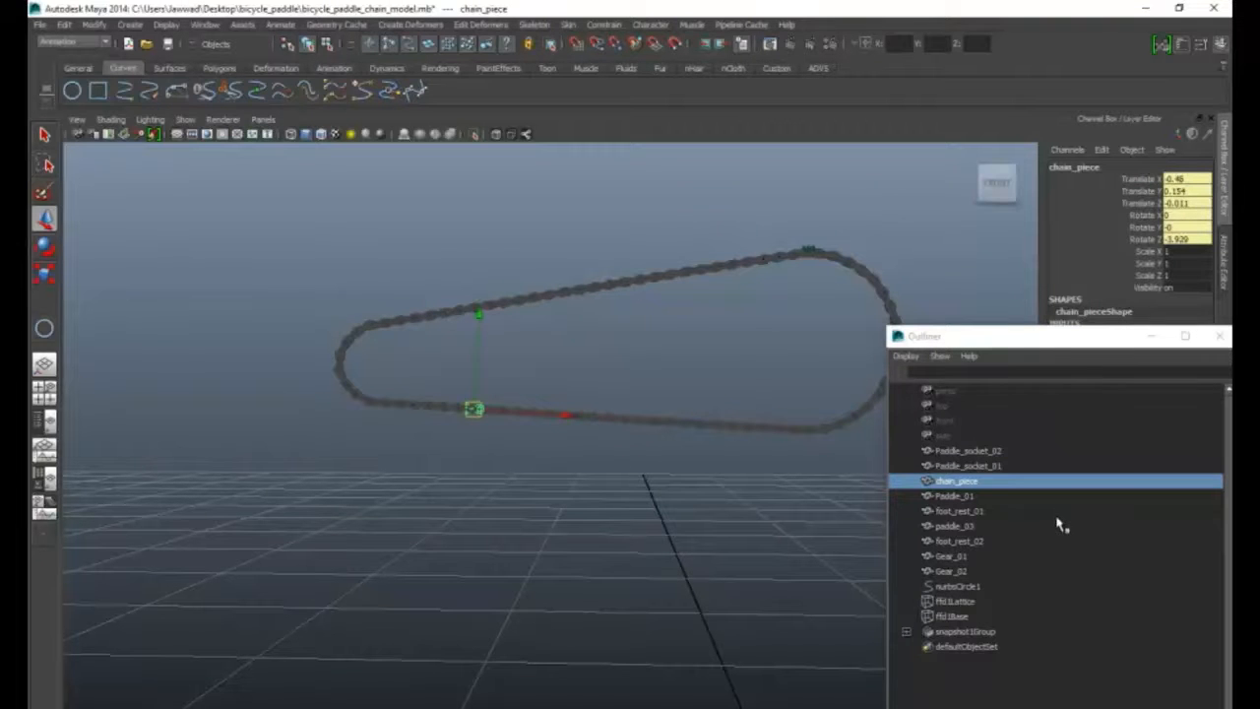
key("Delete")
- Hide snapshot1Group by setting its Visibility to 0, and move the Outliner clear of the curve
left_click_drag(1062, 342, 969, 388)
left_click(994, 513)
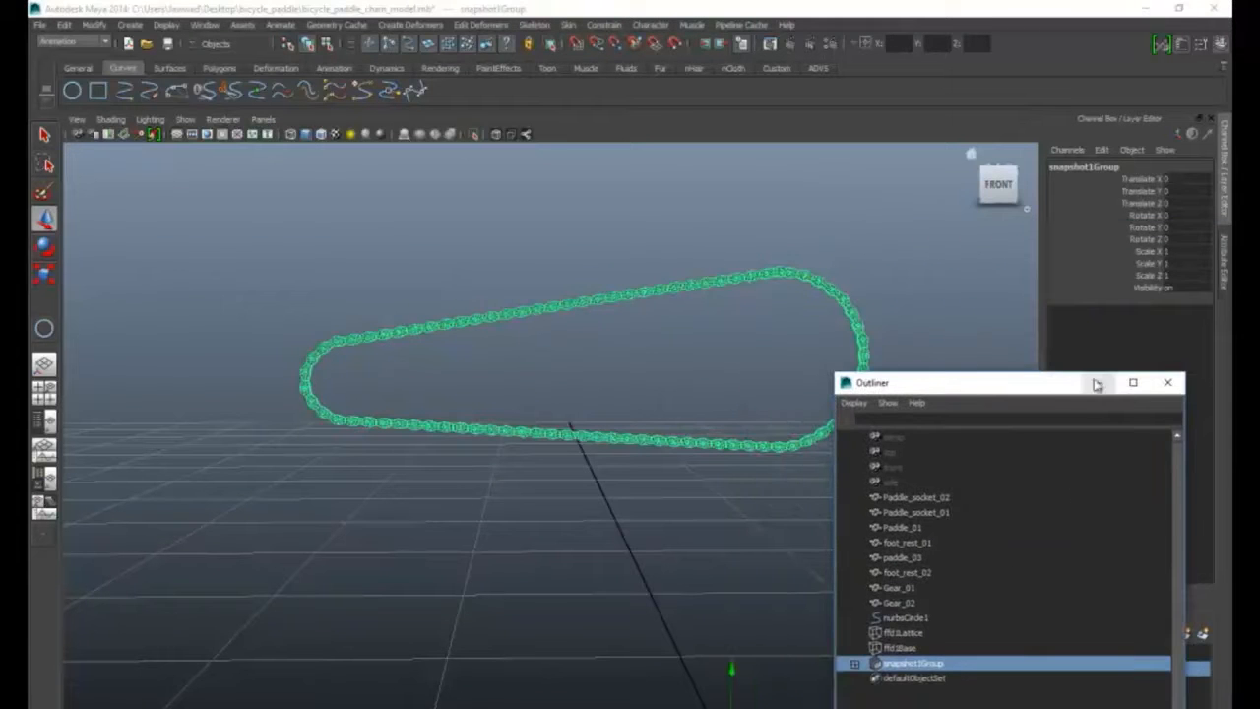
left_click_drag(1051, 389, 1075, 386)
double_click(1188, 288)
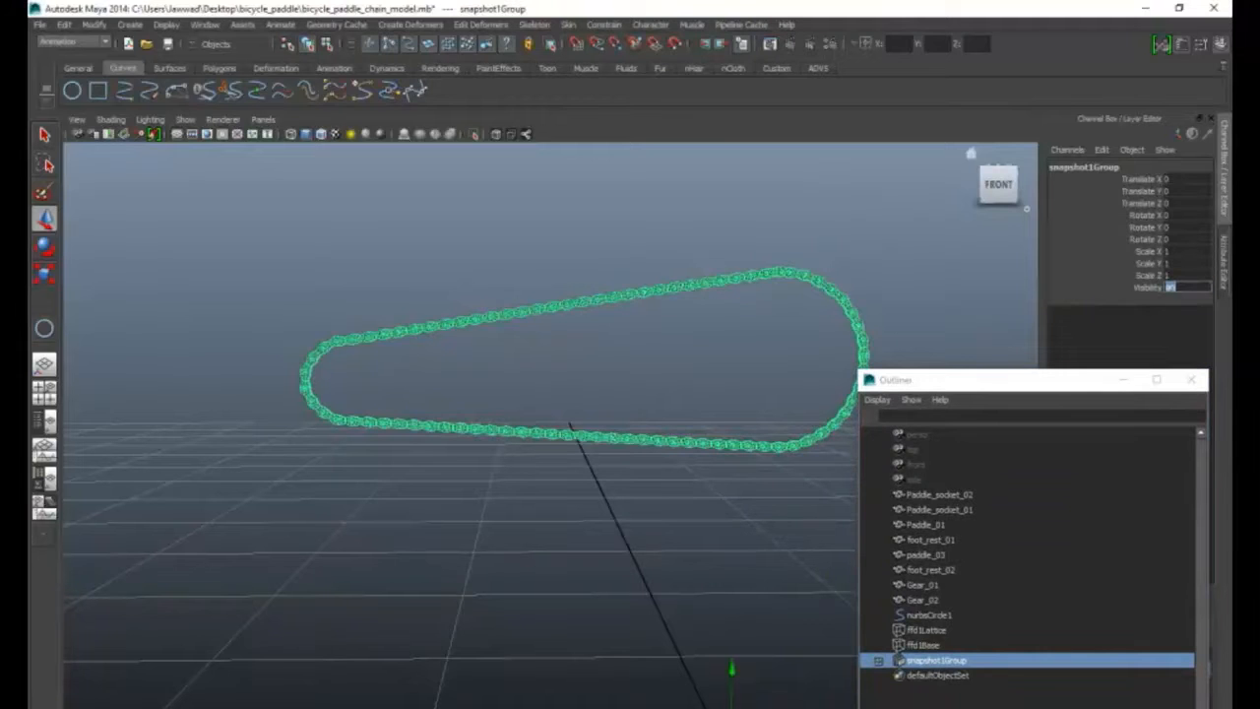
type("0")
key("Return")
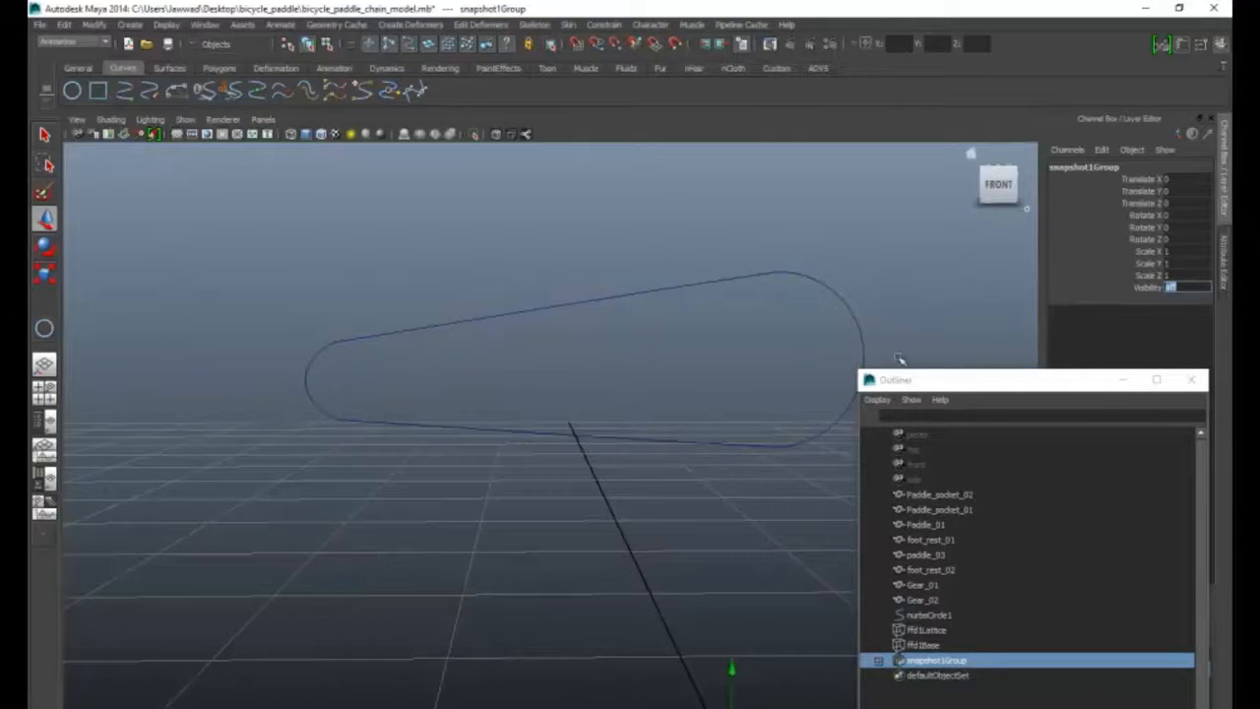
left_click_drag(983, 388, 1000, 336)
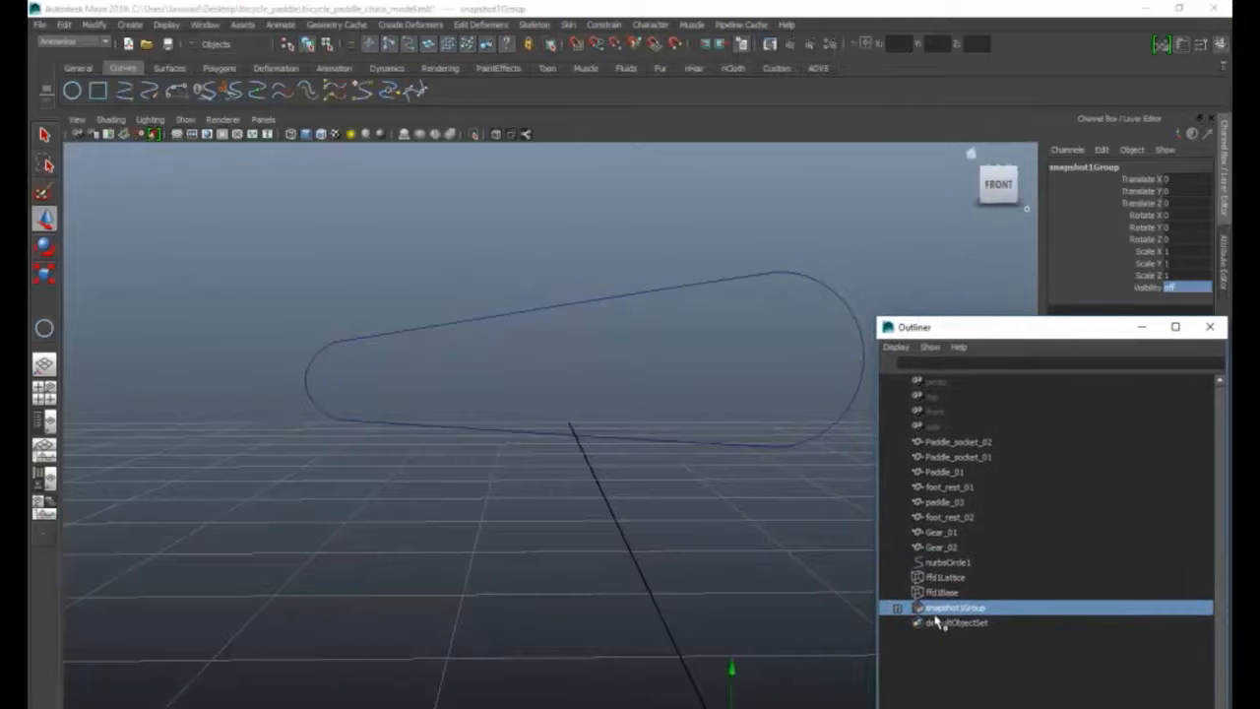
left_click_drag(1088, 329, 1065, 346)
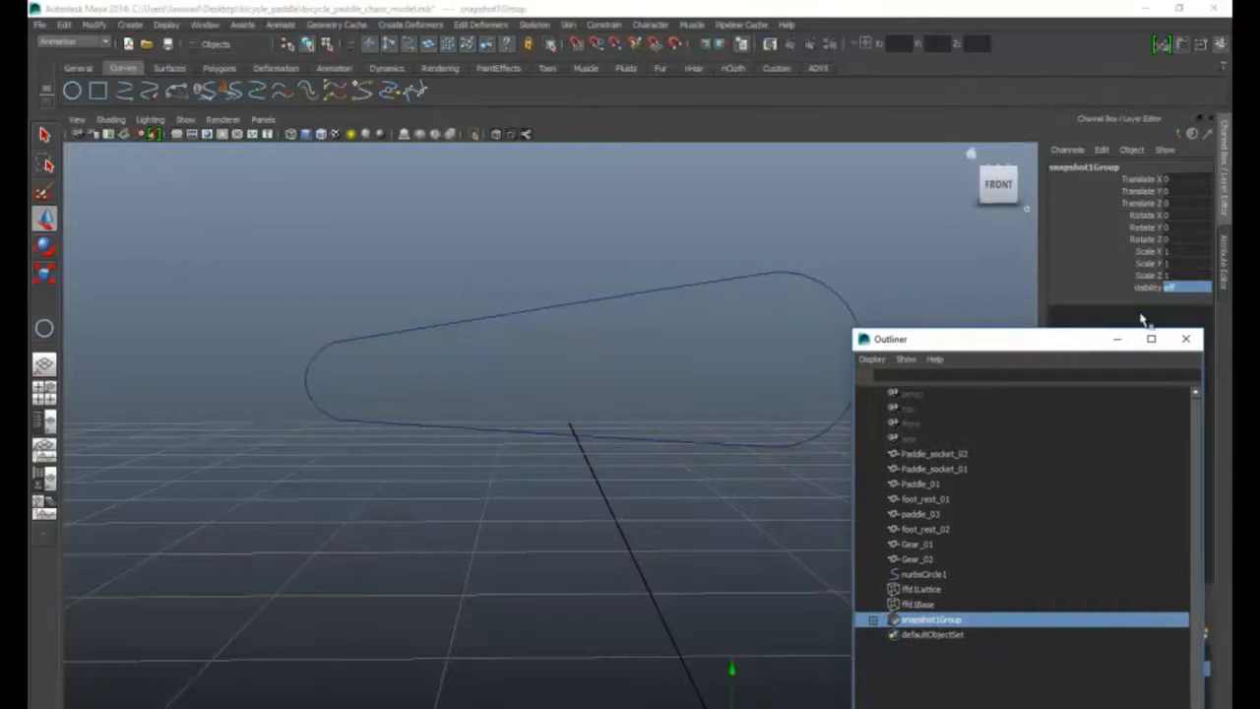
left_click(1185, 290)
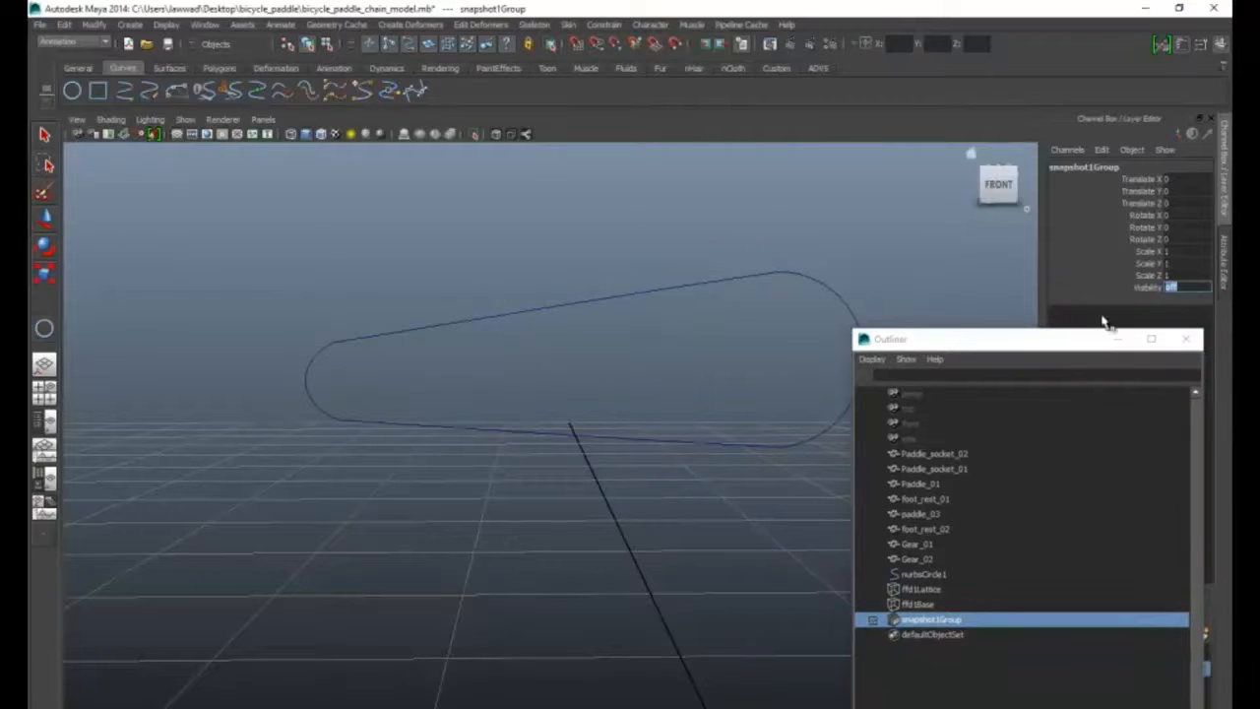
left_click_drag(984, 339, 1072, 330)
left_click(783, 519)
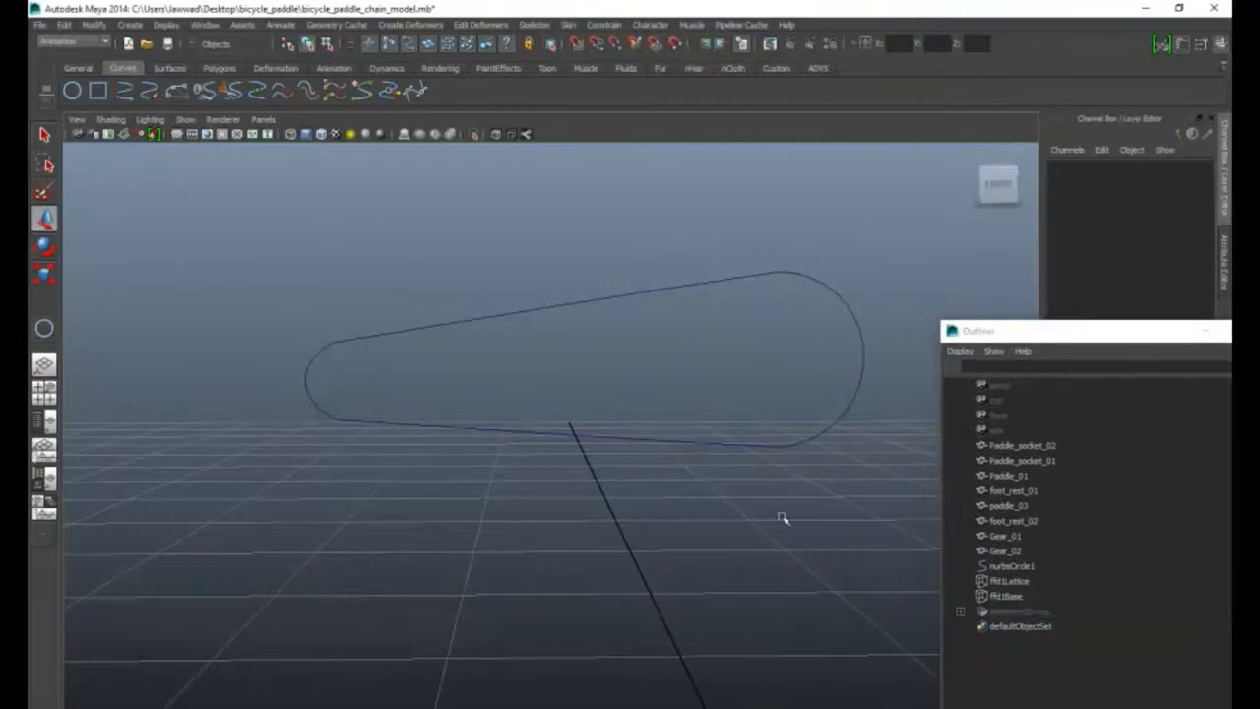
- Draw a chain of joints along the upper side of the gear-shaped curve in the front view with the Joint Tool
left_click(772, 457)
key("space")
left_click_drag(681, 495, 680, 520)
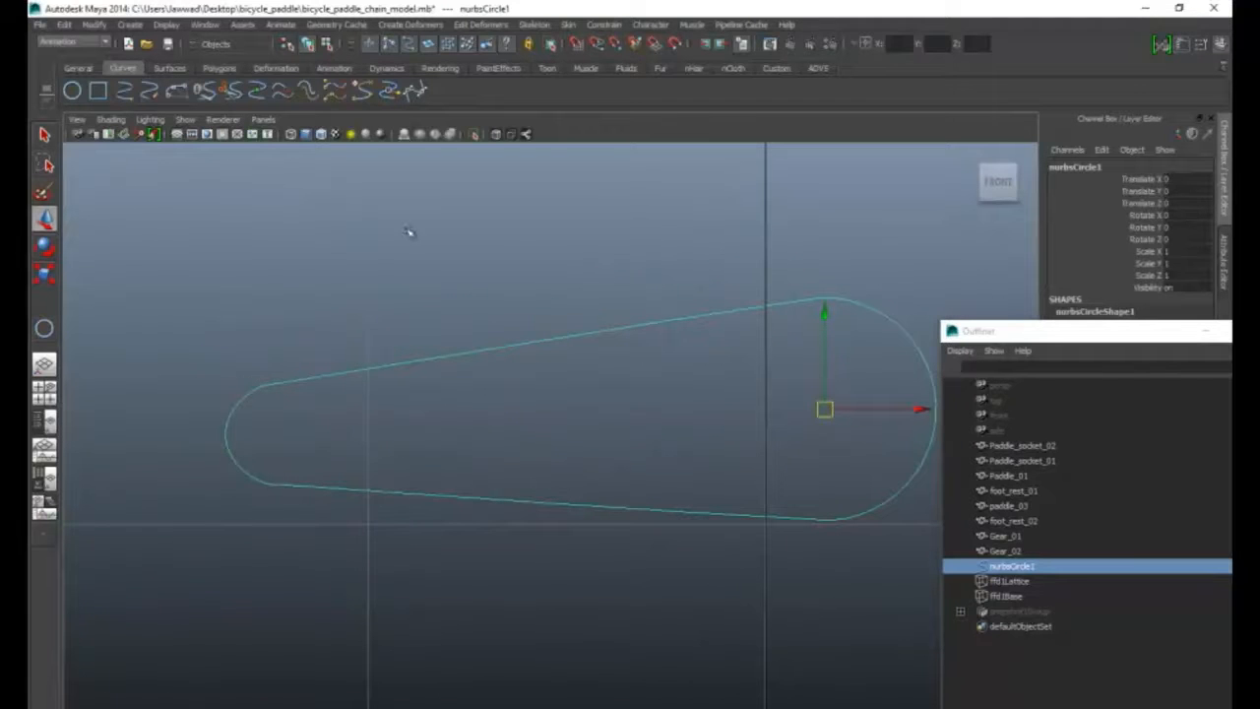
left_click(334, 68)
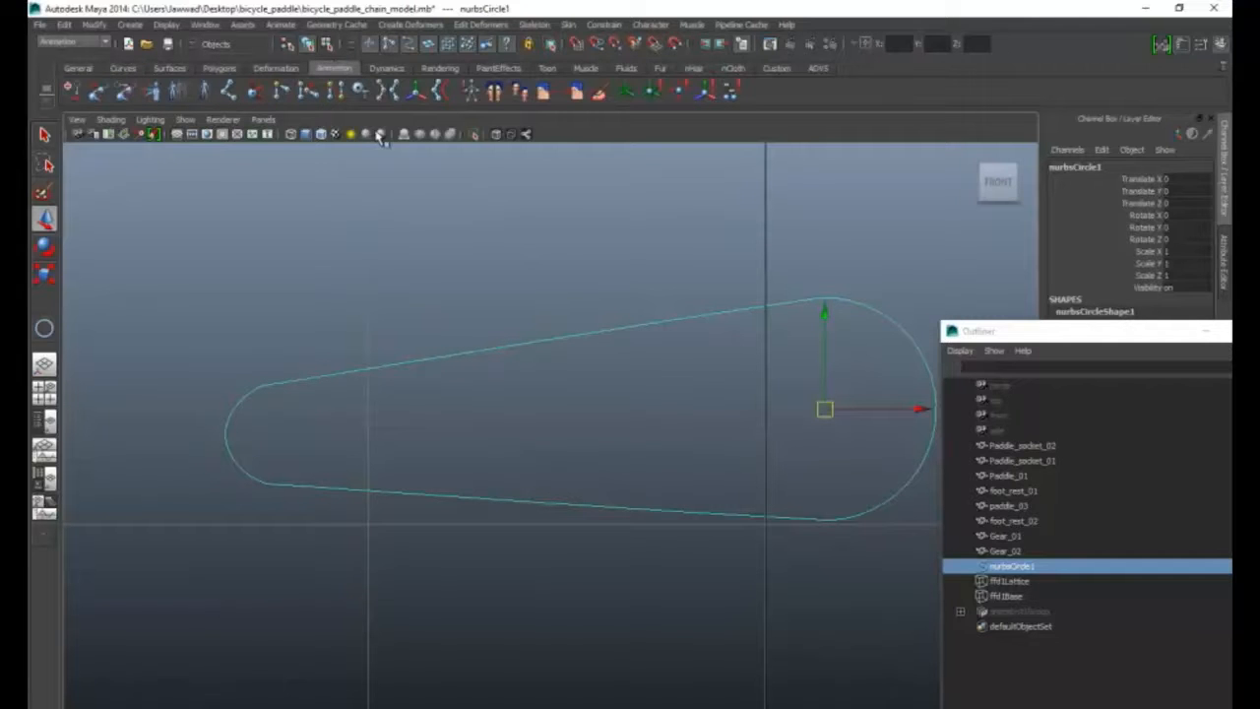
left_click(230, 94)
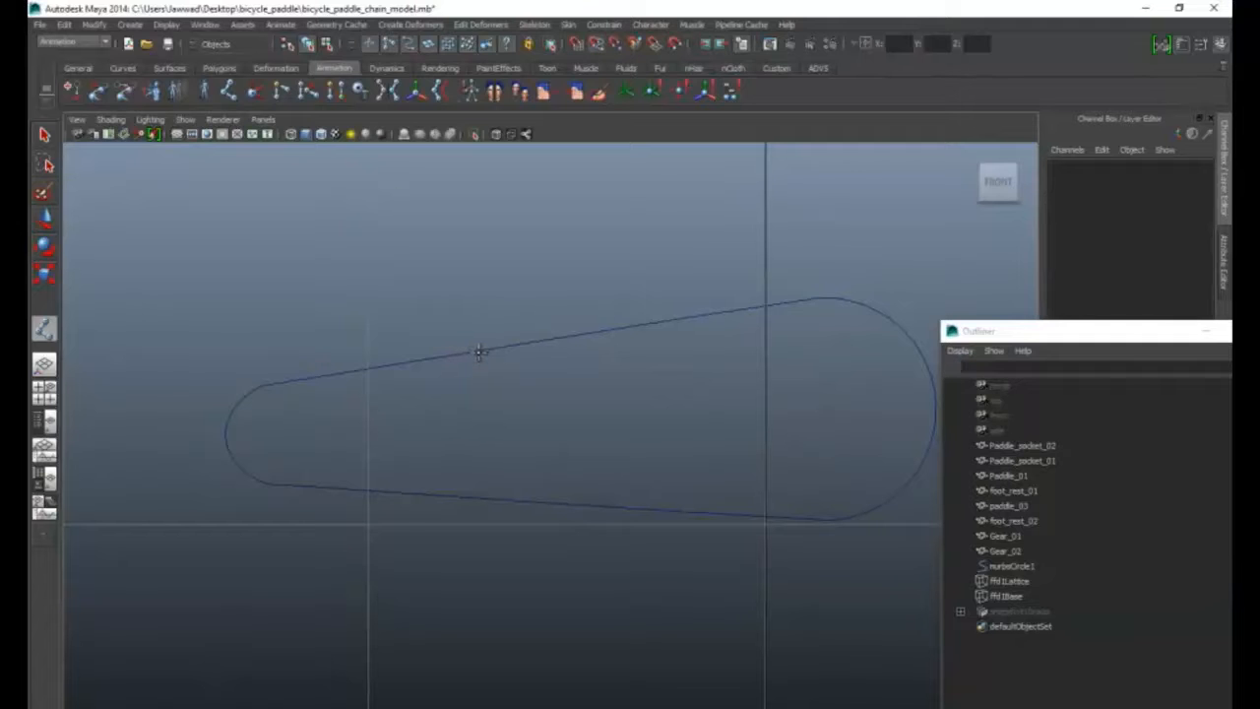
left_click(469, 353)
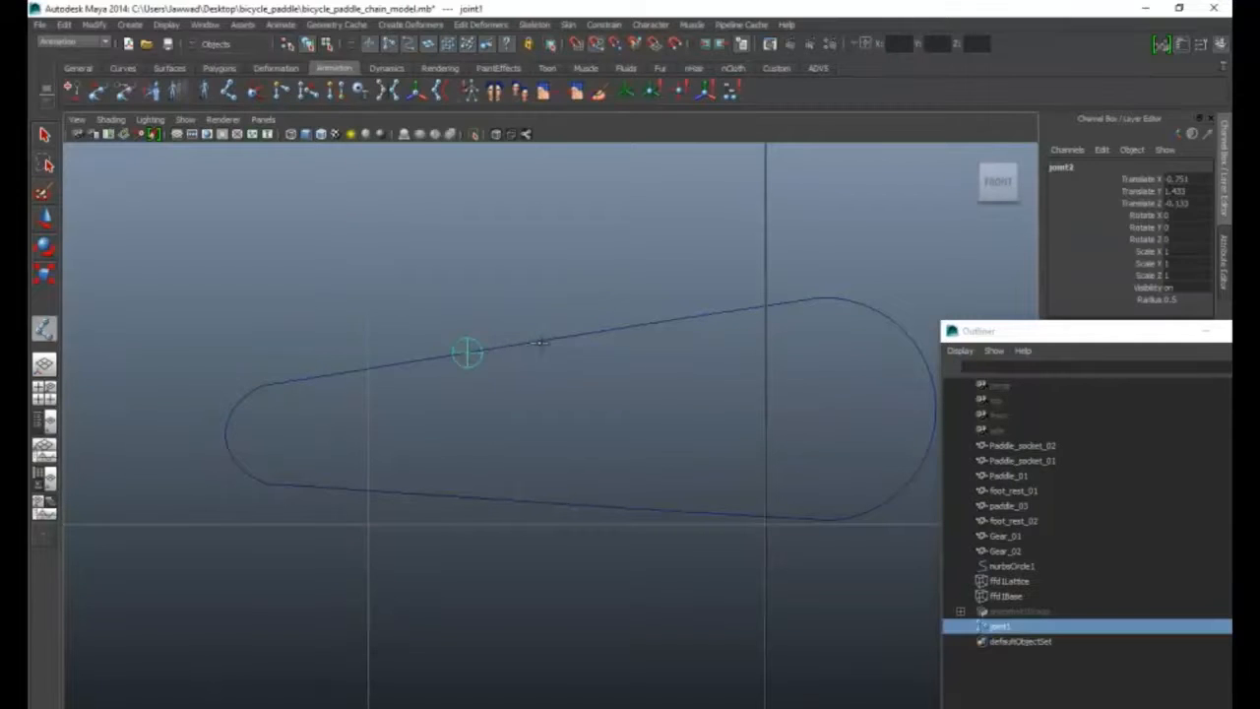
left_click(540, 342)
left_click(595, 335)
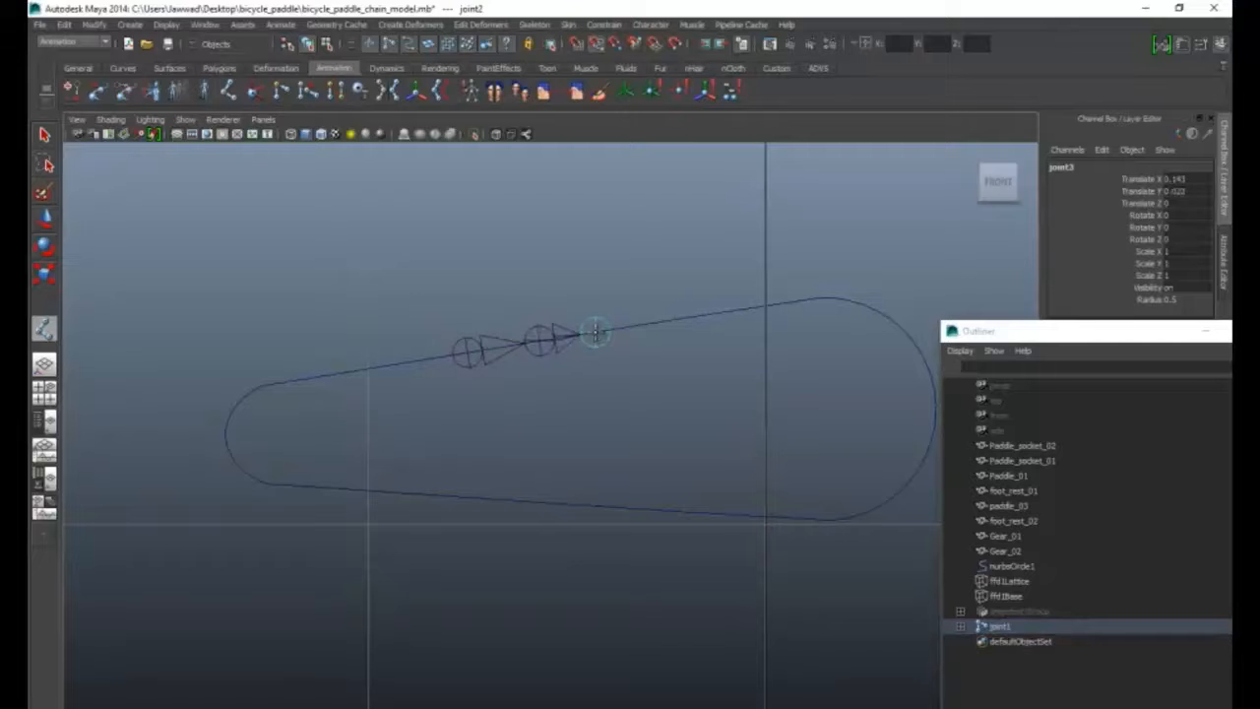
left_click(661, 323)
left_click(718, 313)
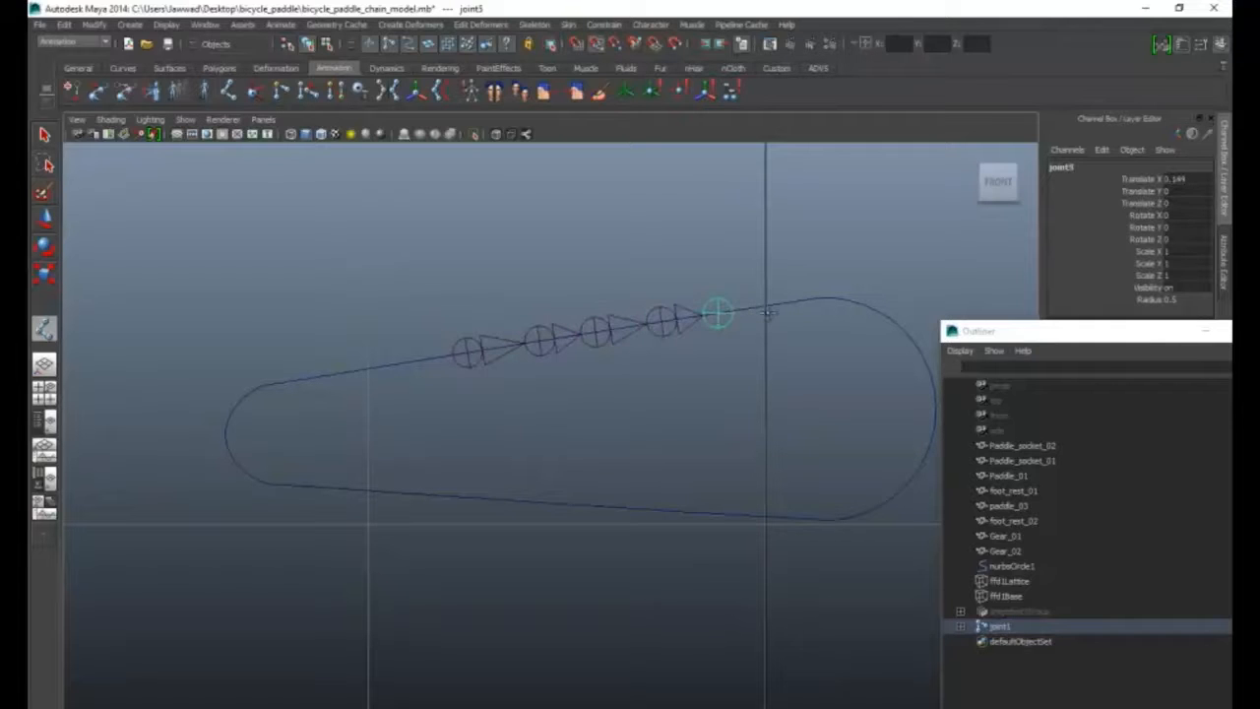
left_click(775, 305)
left_click(832, 299)
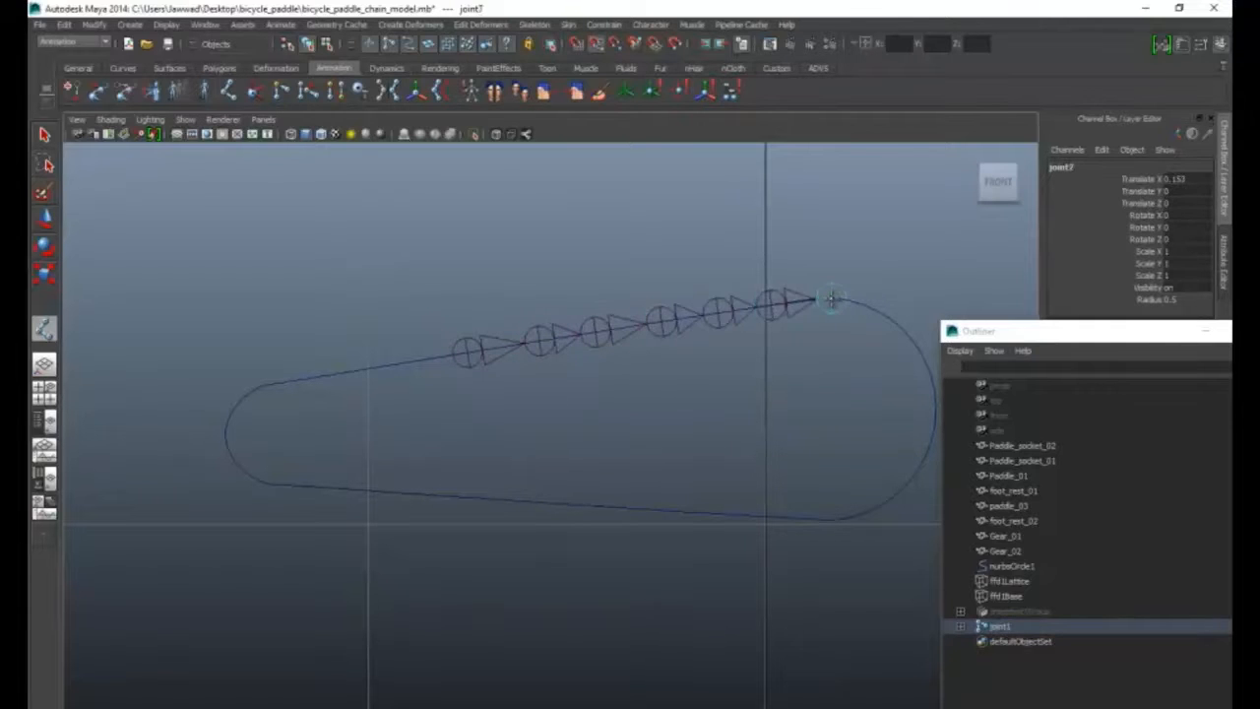
left_click(868, 307)
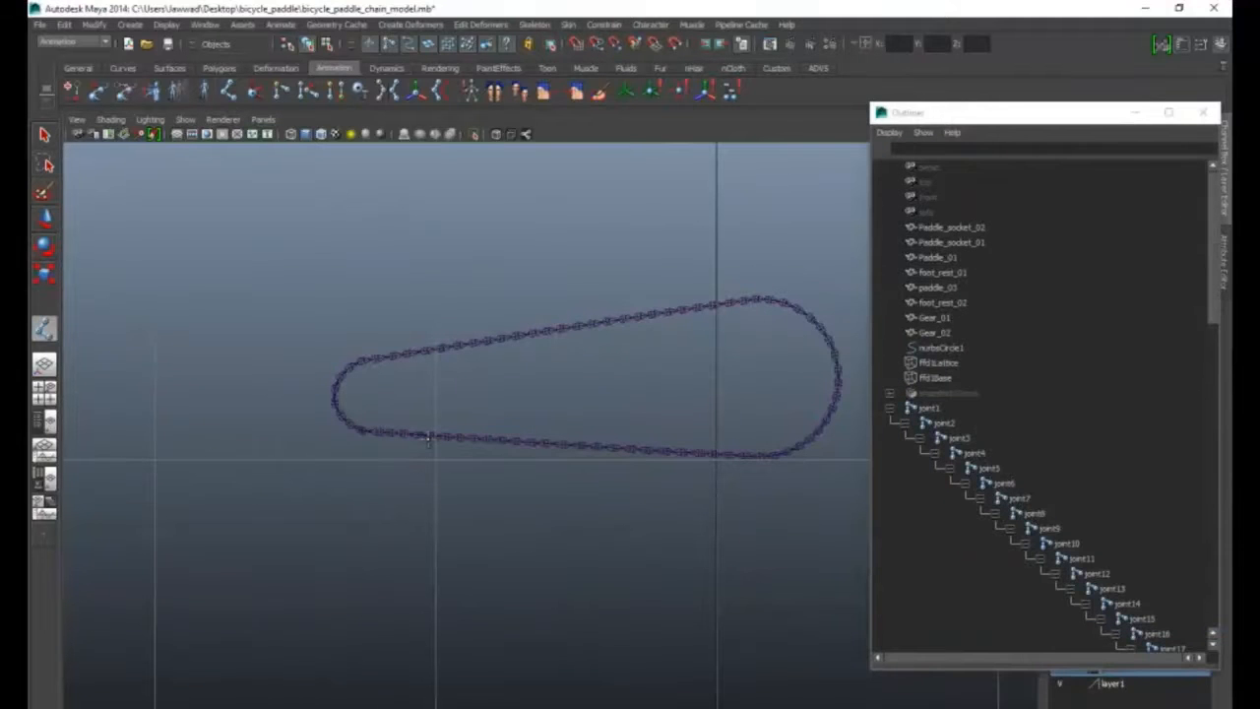
- Select joint1 and examine the joint chain around the curve and its hierarchy in the Outliner
scroll(390, 480, "up", 3)
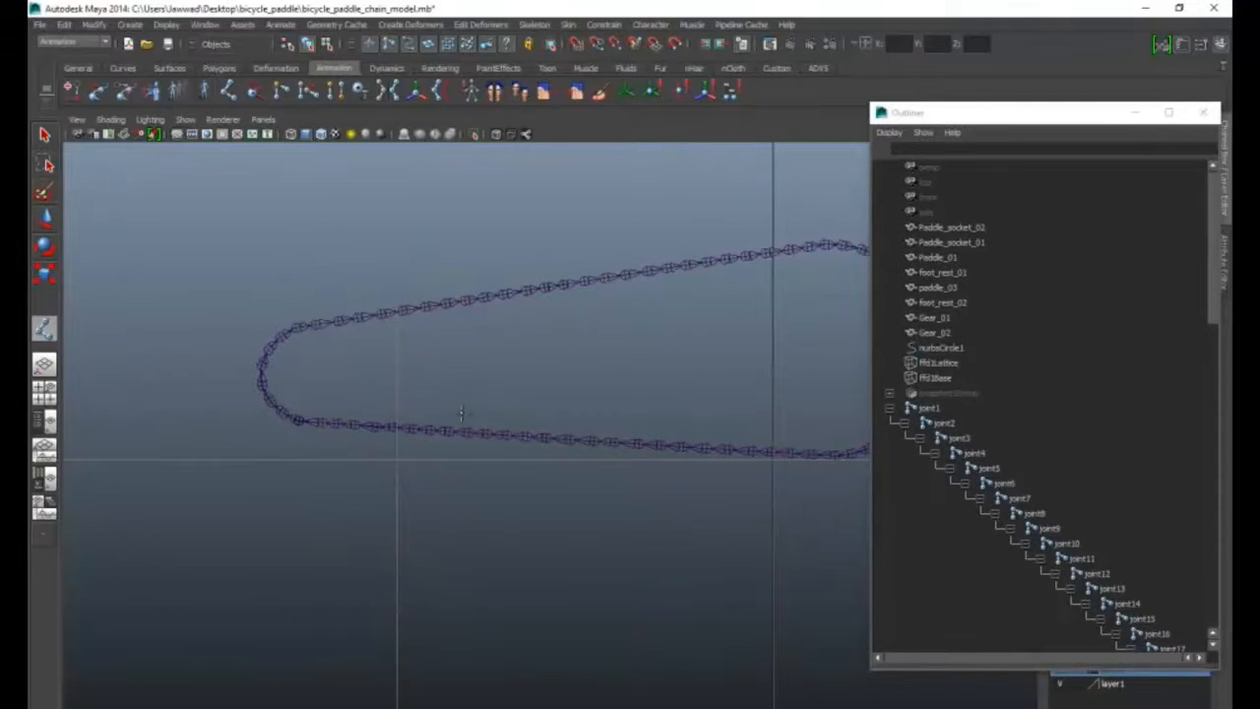
left_click(930, 408)
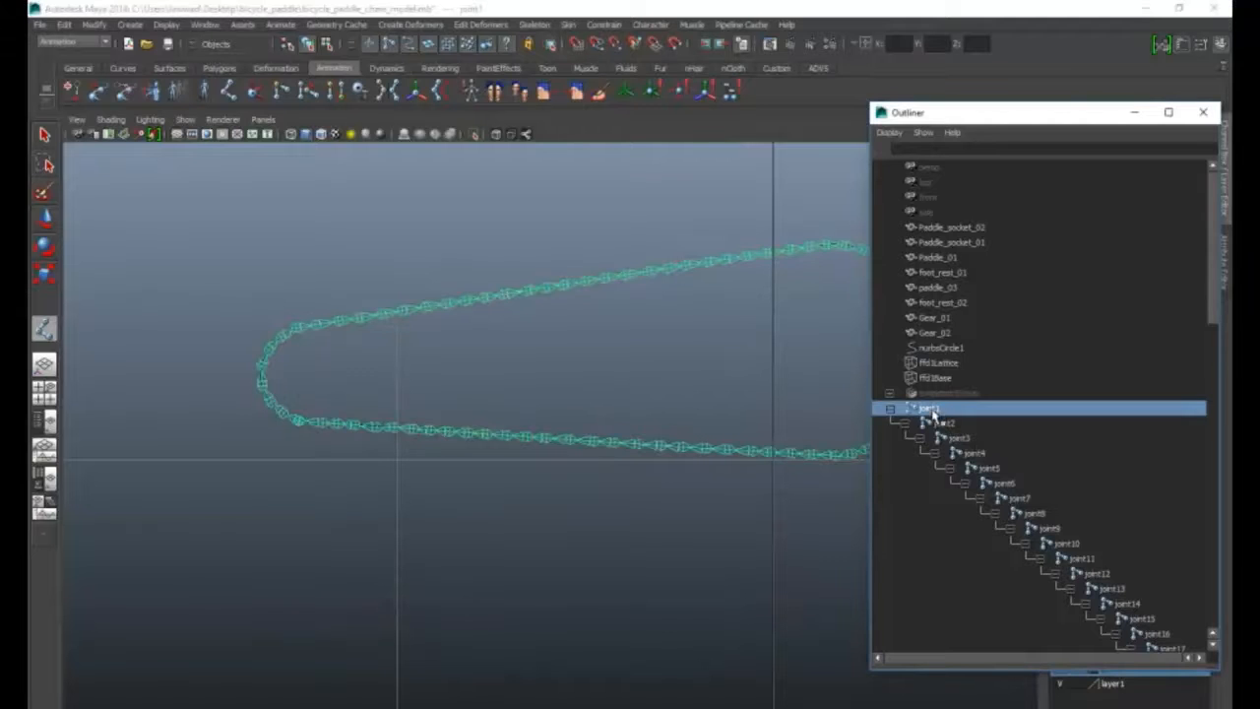
scroll(978, 466, "down", 8)
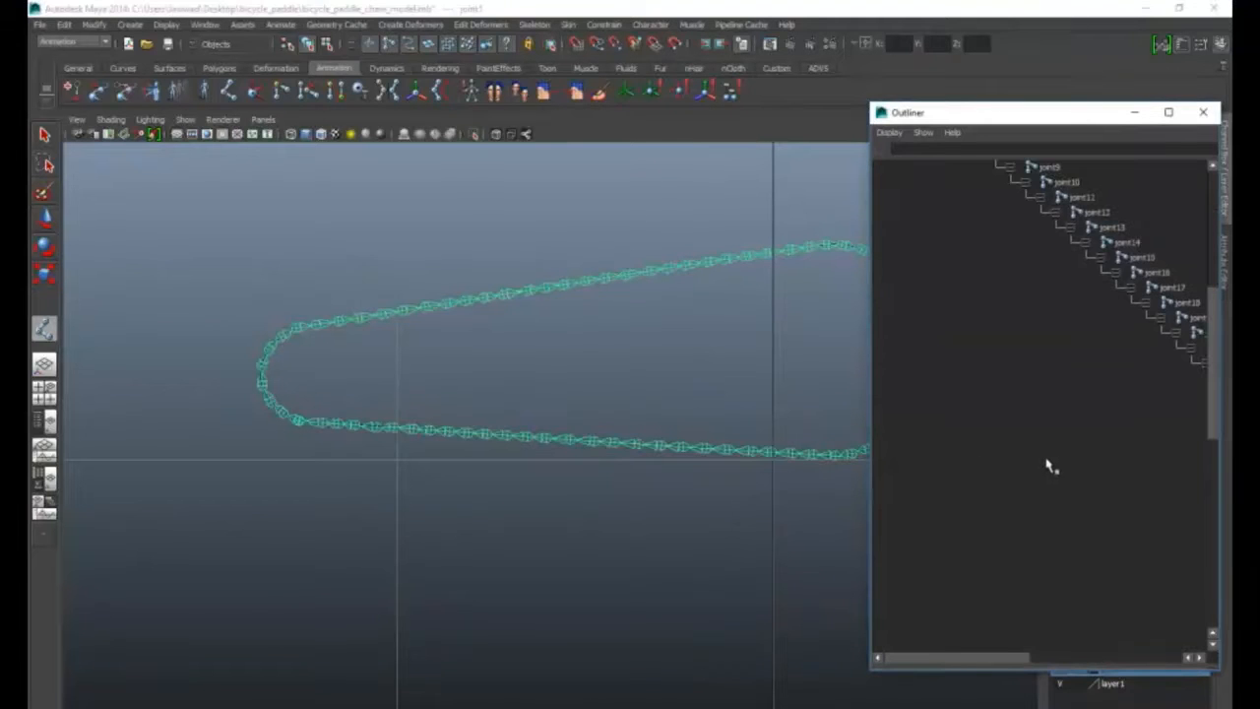
left_click_drag(971, 660, 1041, 666)
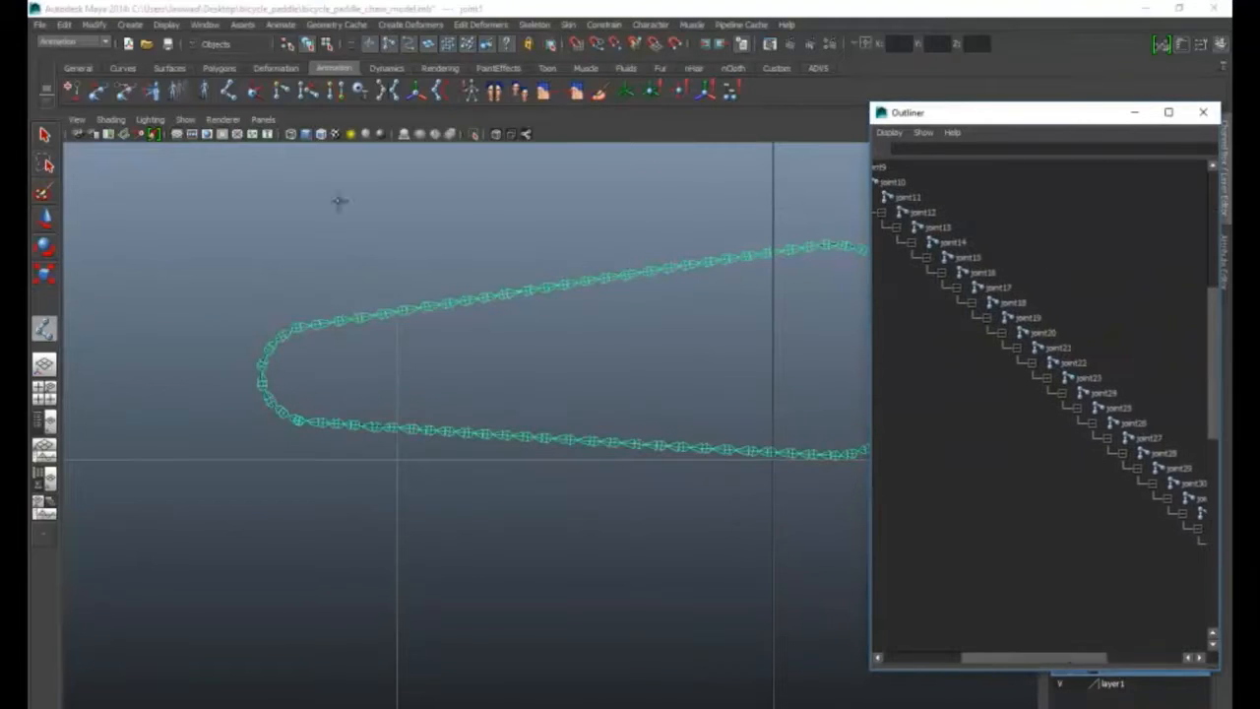
scroll(596, 453, "up", 1)
middle_click_drag(665, 364, 574, 407, "alt")
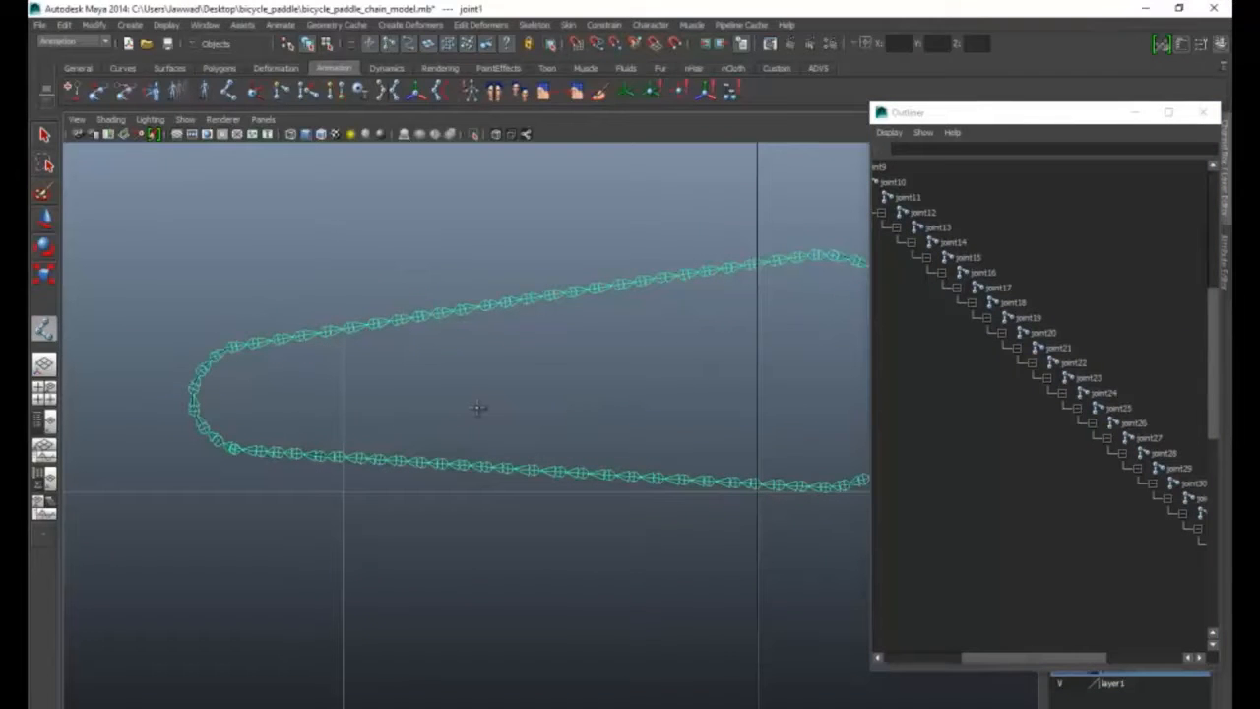
- Open the IK Spline Handle Tool settings, reset them, and turn off Auto parent curve and Auto create curve
key("space")
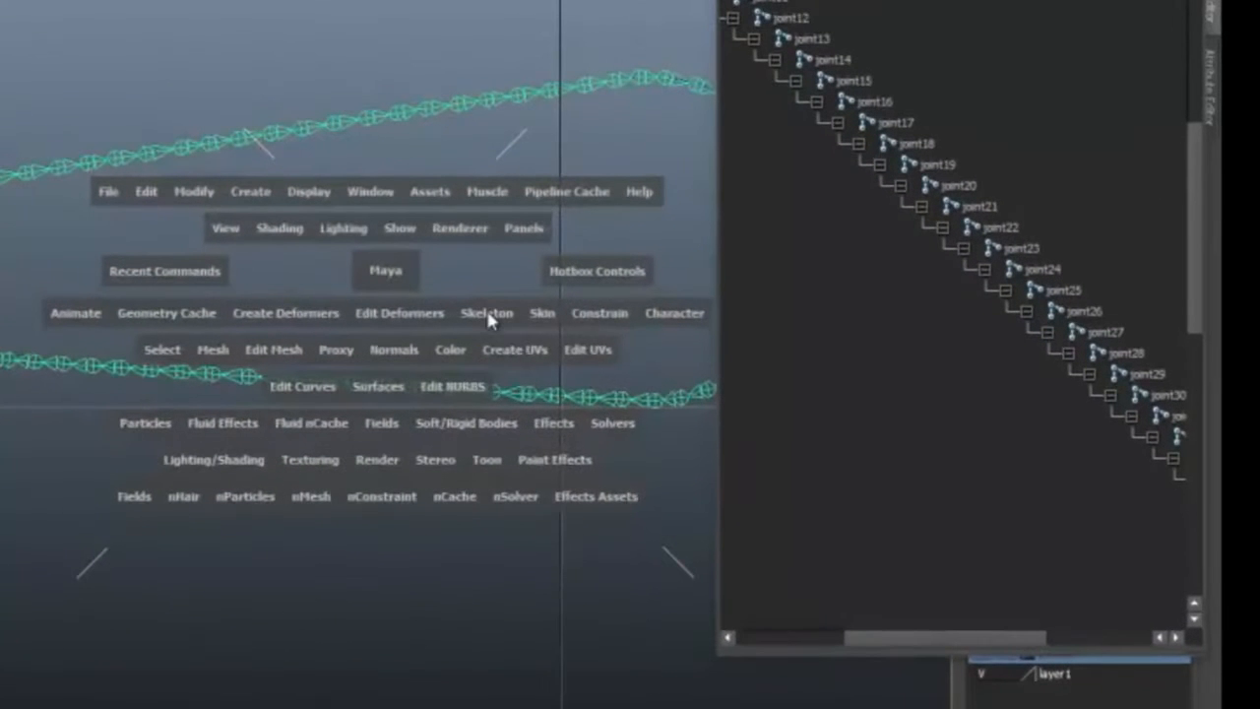
left_click(489, 320)
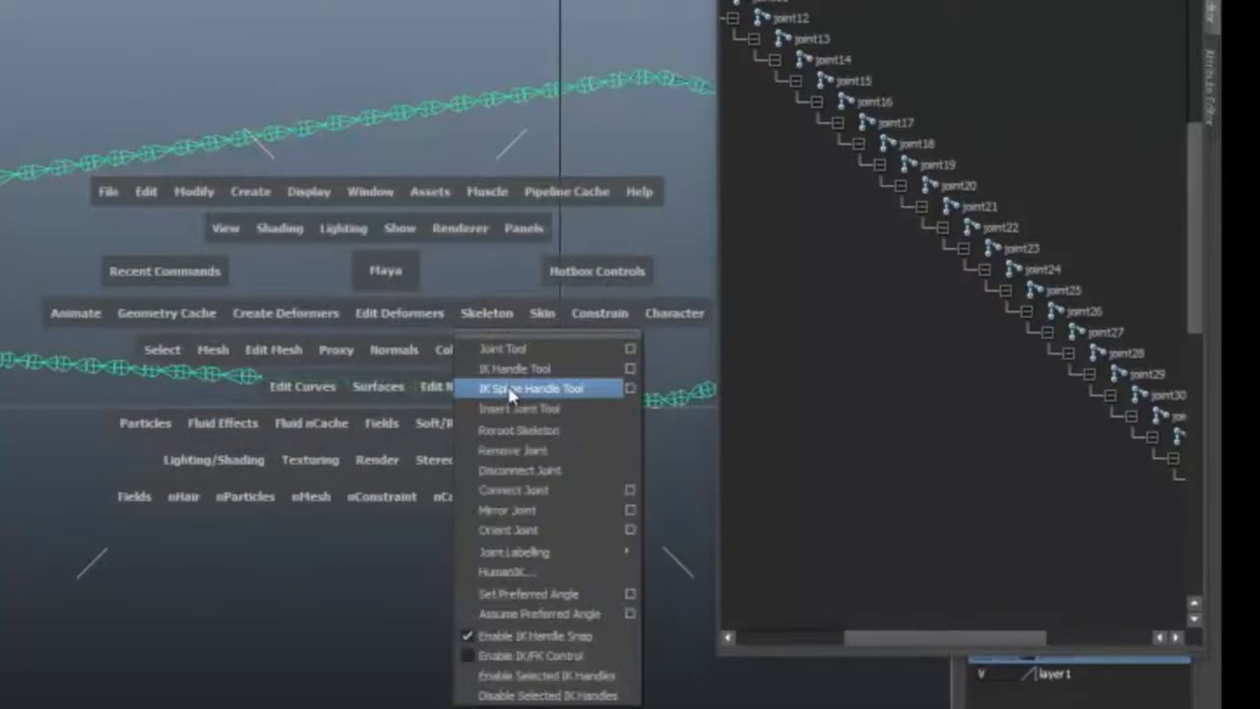
left_click(630, 389)
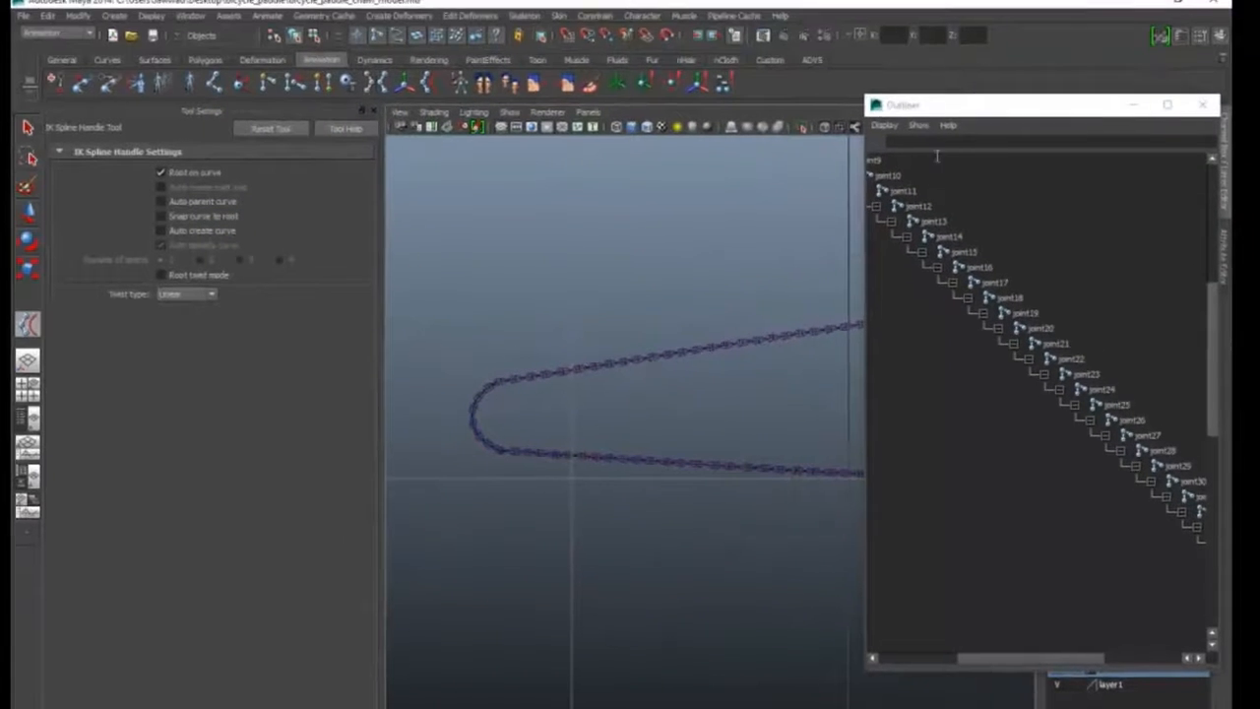
left_click_drag(979, 109, 1043, 298)
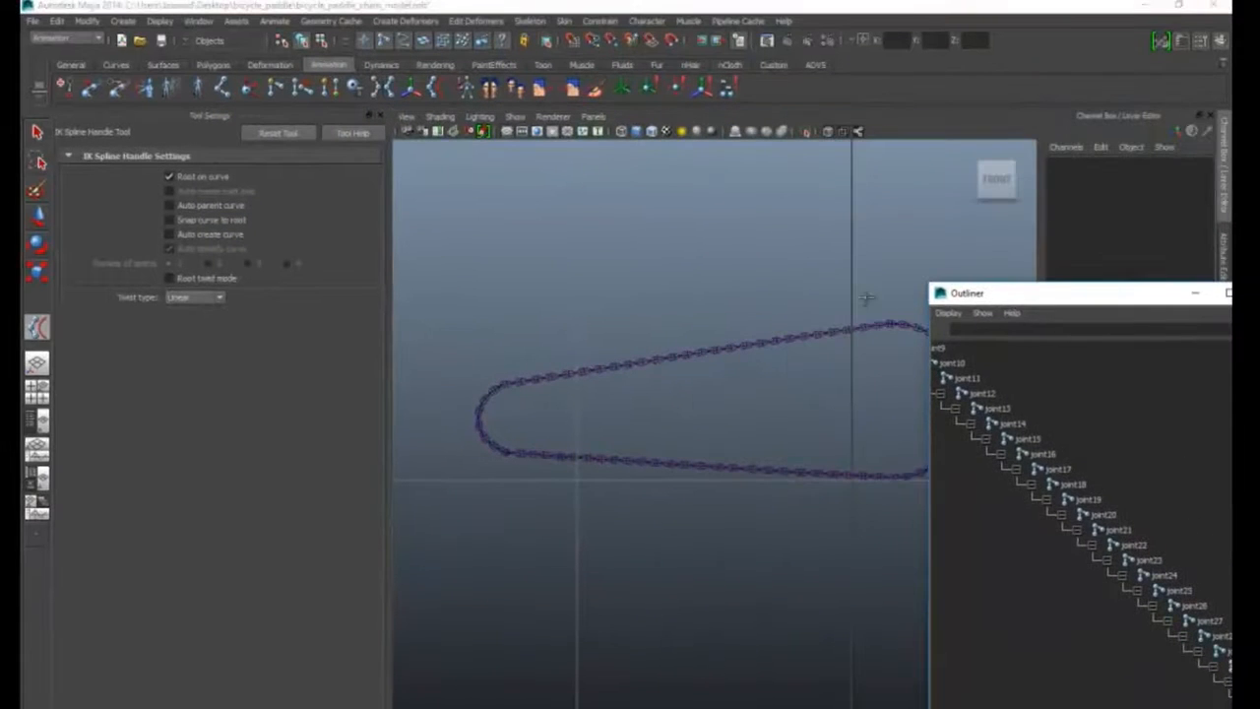
left_click(278, 133)
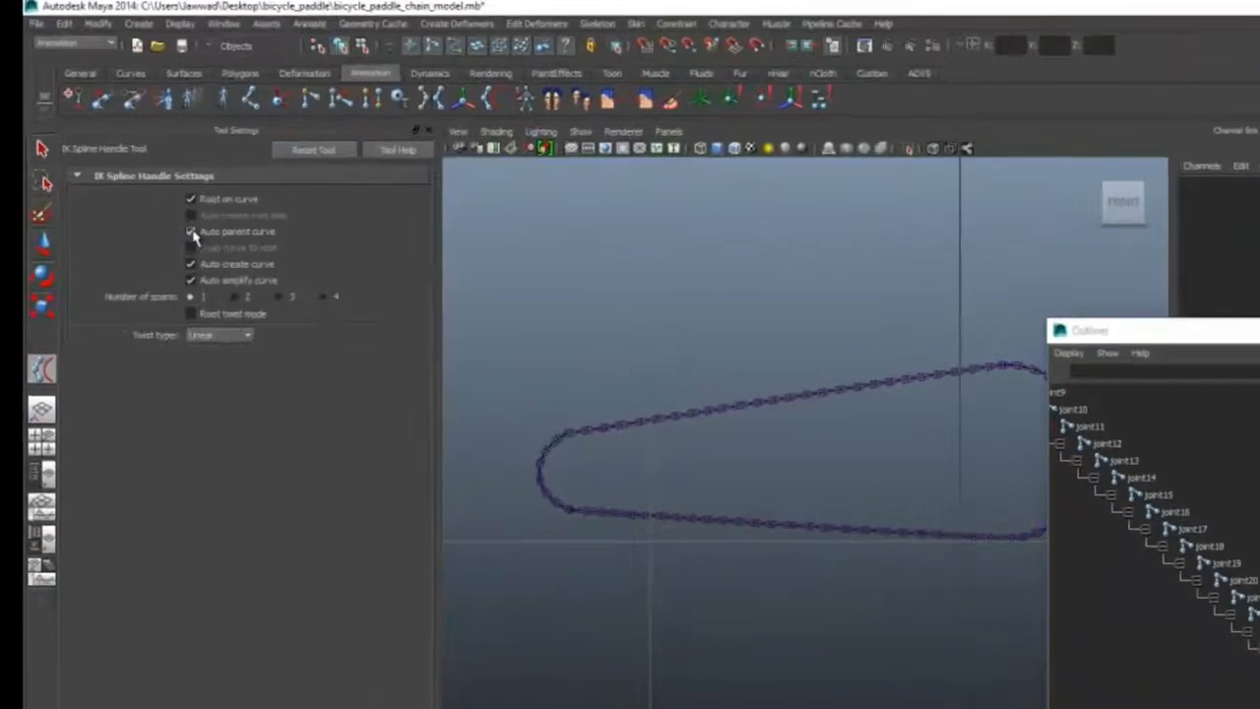
left_click(193, 233)
left_click(193, 263)
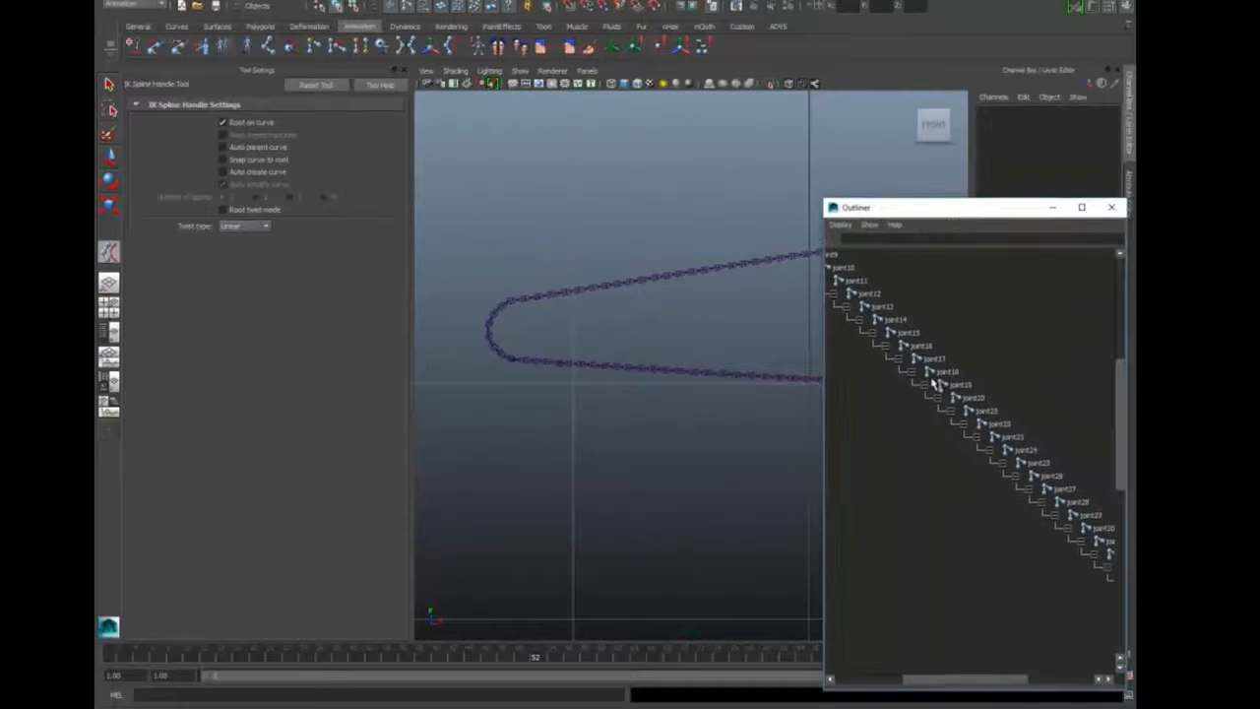
- Create an IK spline handle from joint1 to the last joint, joint78, using nurbsCircle1 as its curve
left_click_drag(942, 680, 907, 687)
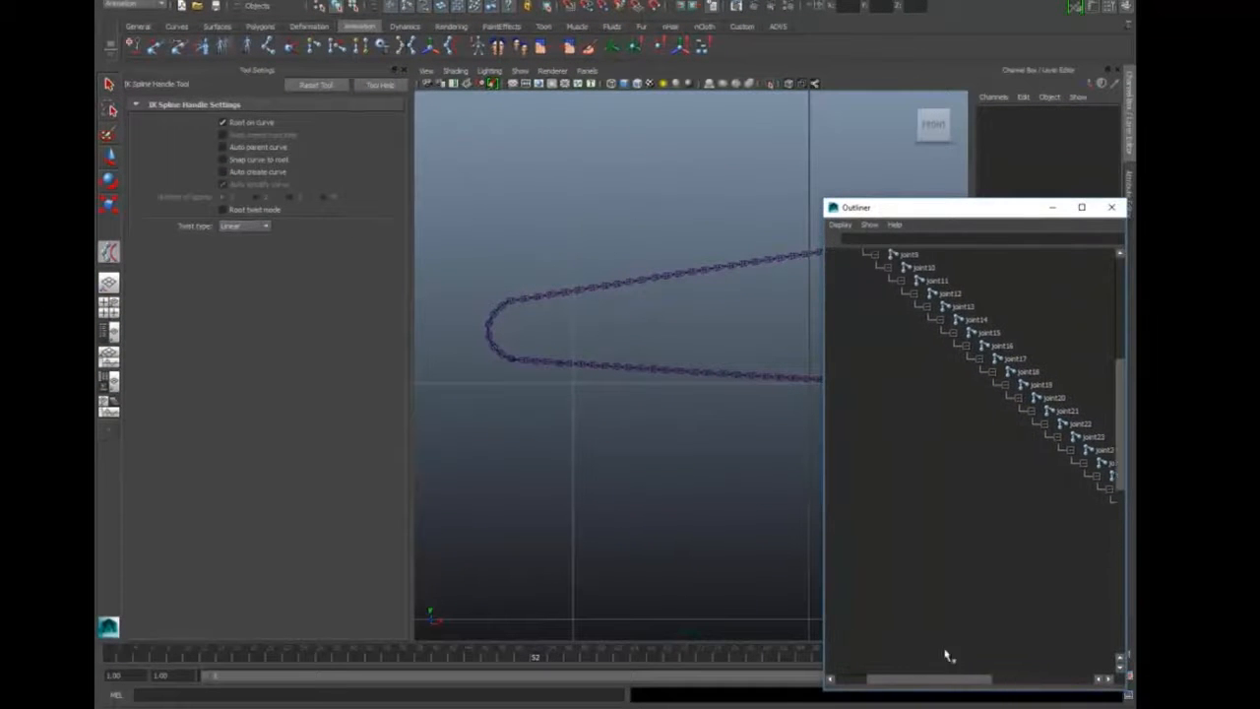
left_click_drag(1124, 487, 1121, 440)
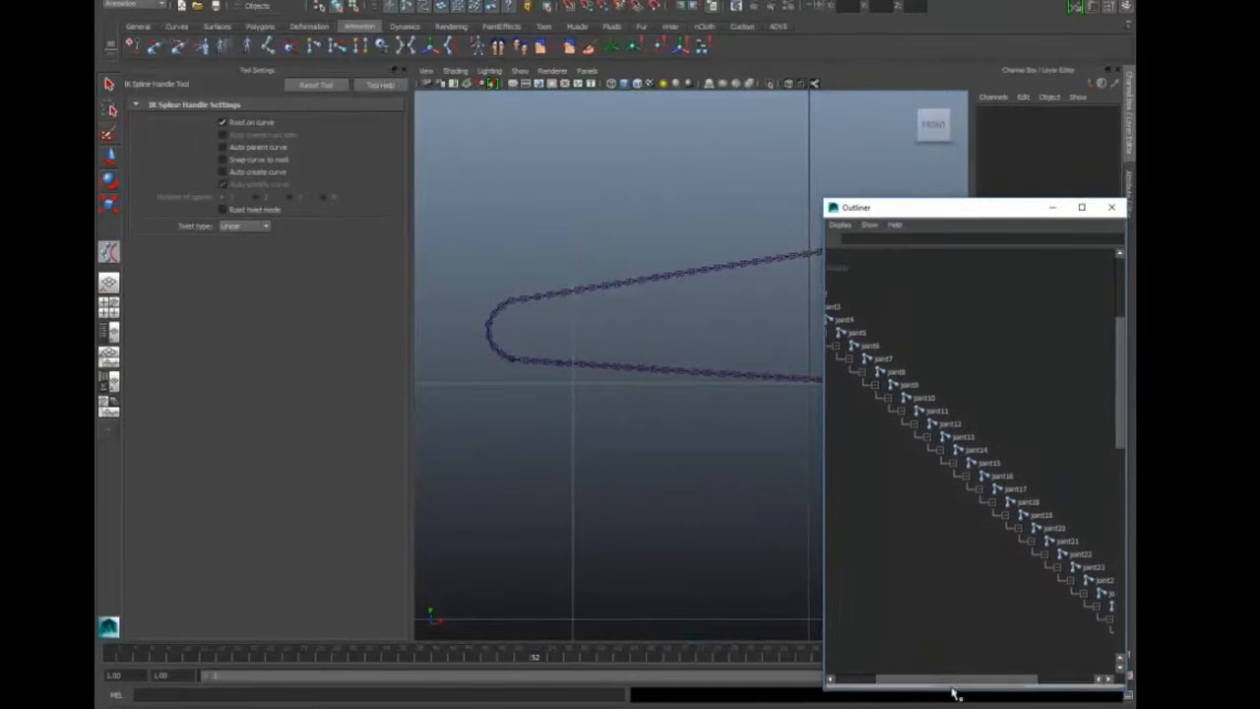
left_click_drag(963, 684, 1070, 687)
left_click(875, 282)
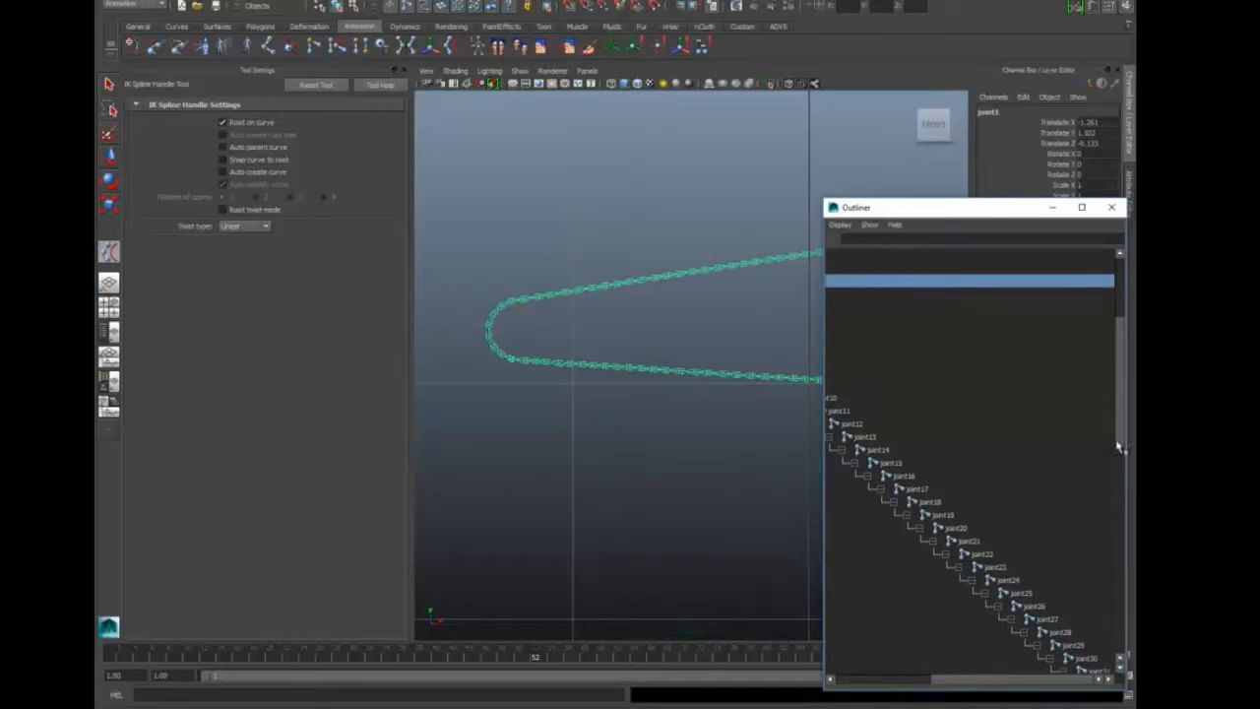
left_click_drag(1118, 421, 1115, 541)
left_click_drag(935, 679, 1110, 684)
left_click_drag(1113, 571, 1100, 642)
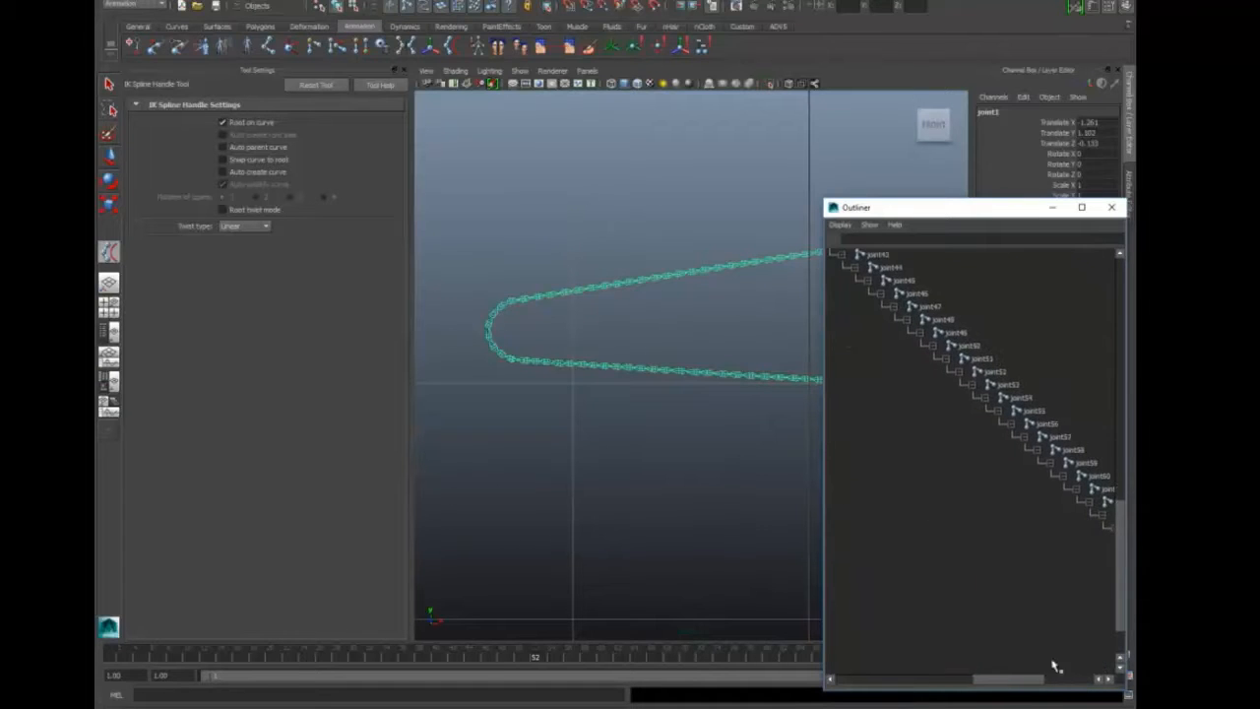
left_click_drag(1027, 686, 1100, 690)
left_click_drag(1123, 606, 1128, 642)
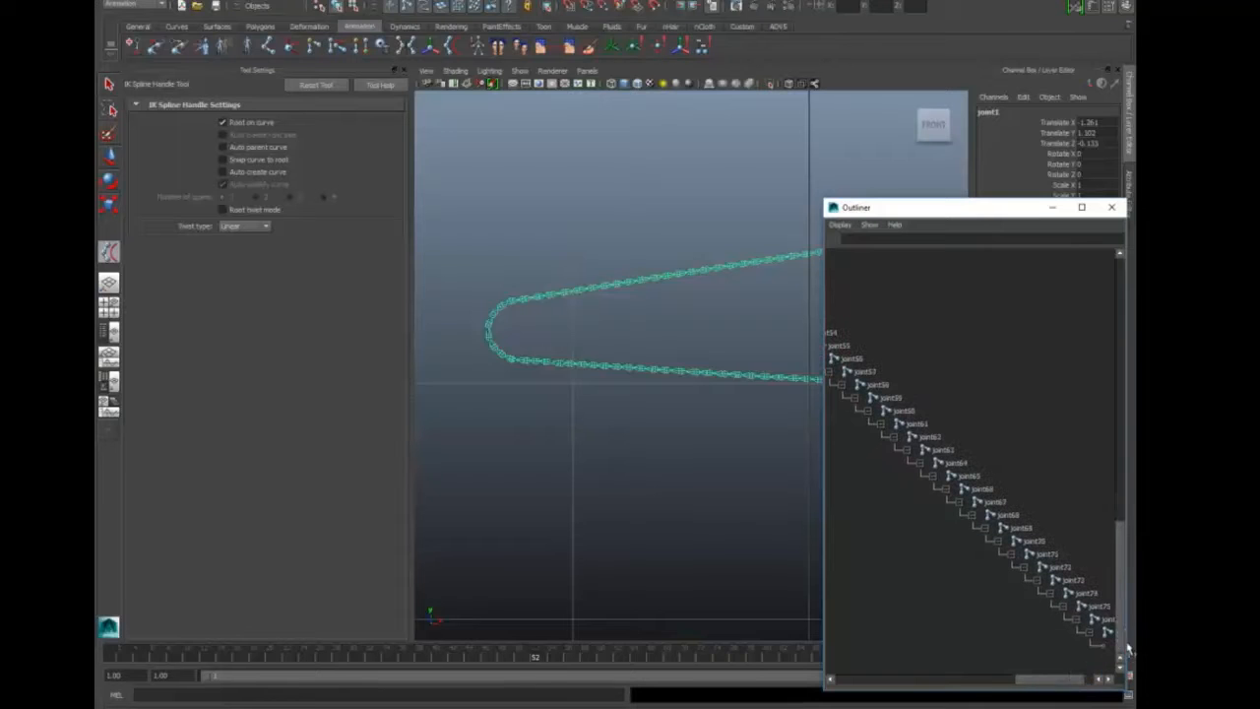
left_click_drag(1058, 678, 1082, 682)
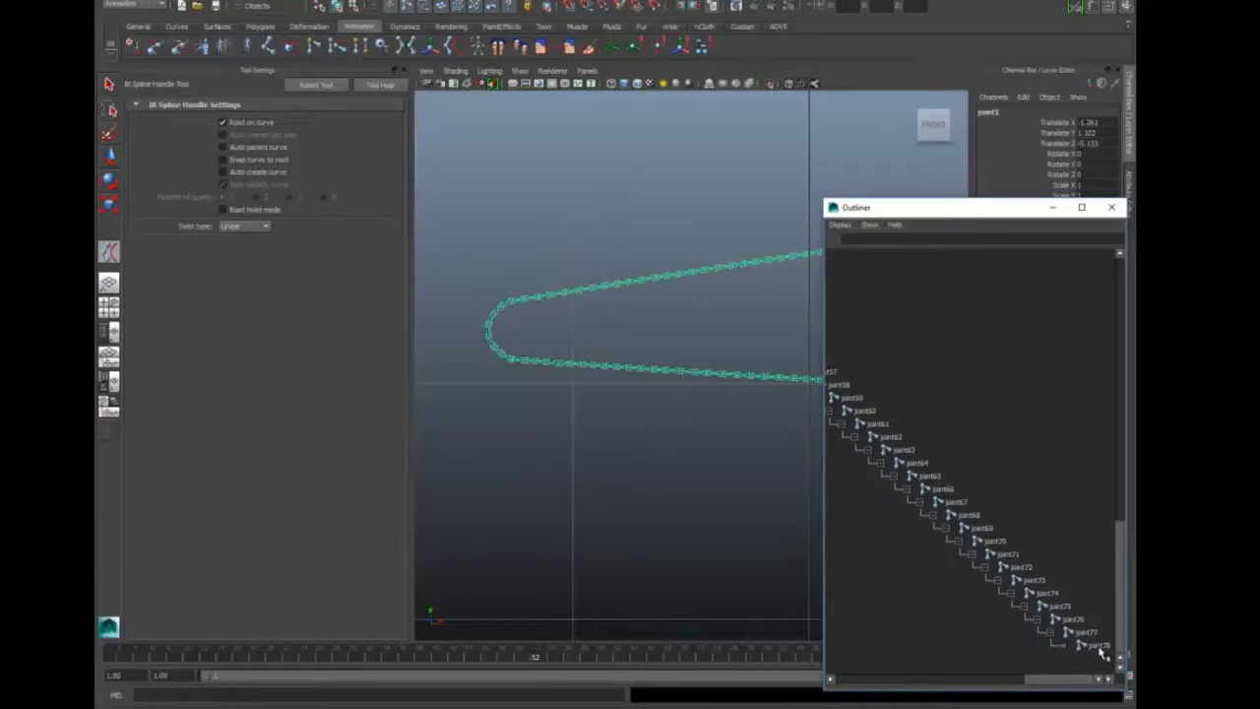
left_click(1098, 645)
left_click_drag(1123, 614, 1120, 330)
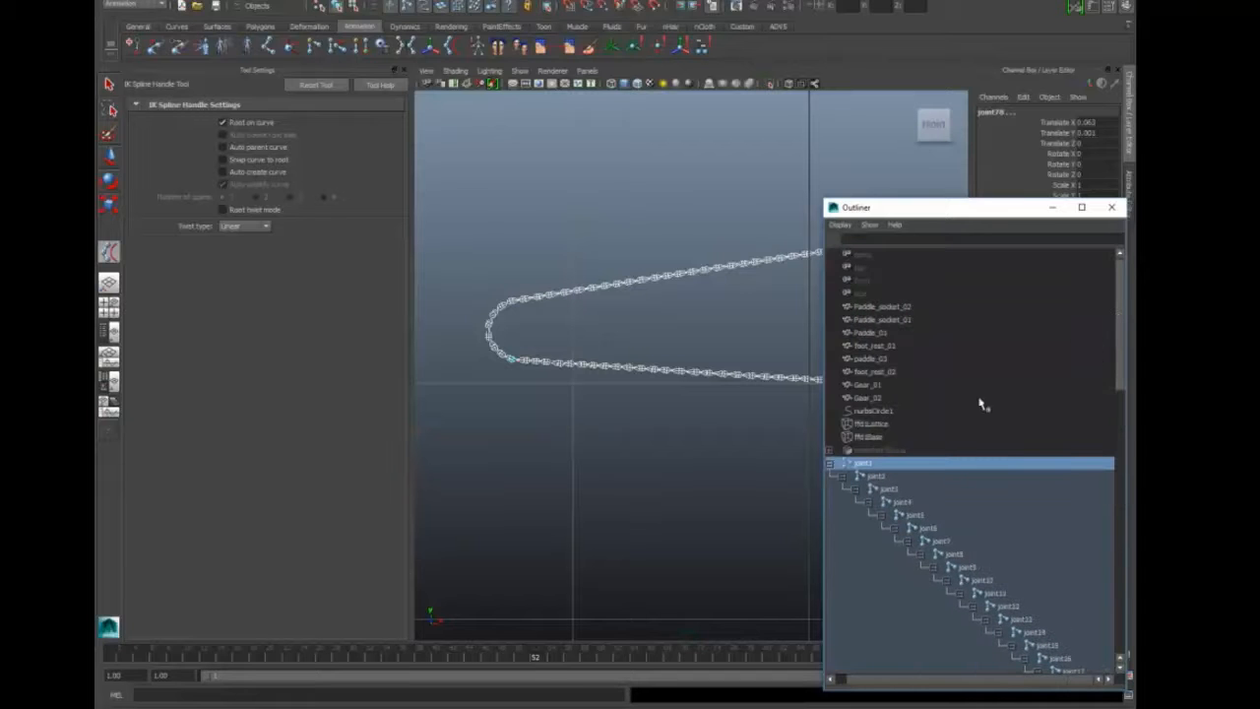
left_click(877, 412)
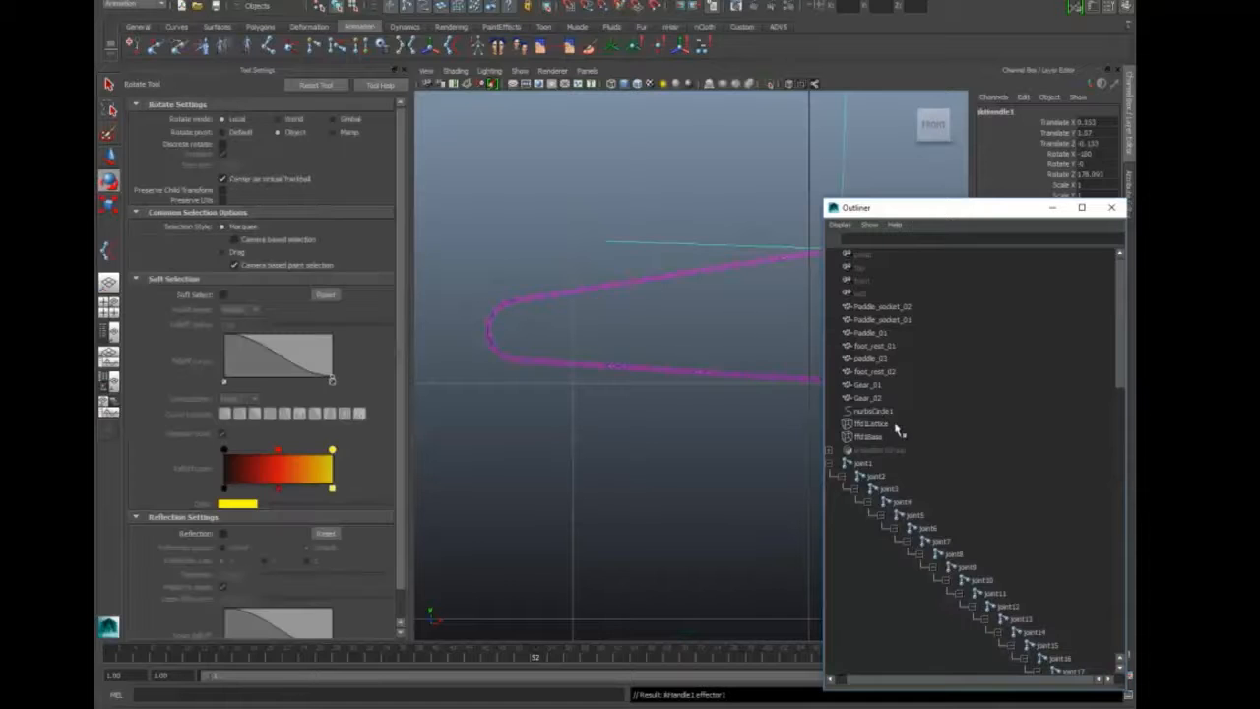
- Minimize the Outliner and examine the IK spline handle on the joint chain
left_click_drag(956, 207, 843, 206)
left_click(942, 207)
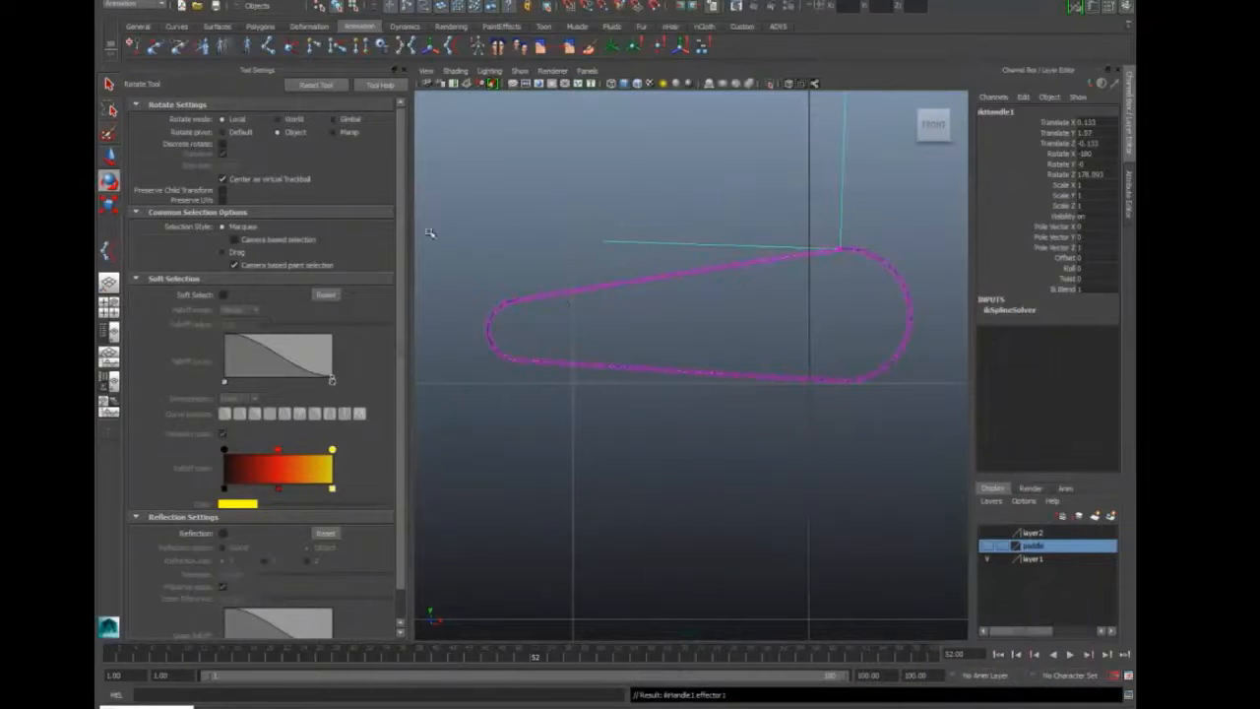
left_click(559, 328)
scroll(604, 323, "up", 2)
middle_click_drag(602, 315, 658, 324, "alt")
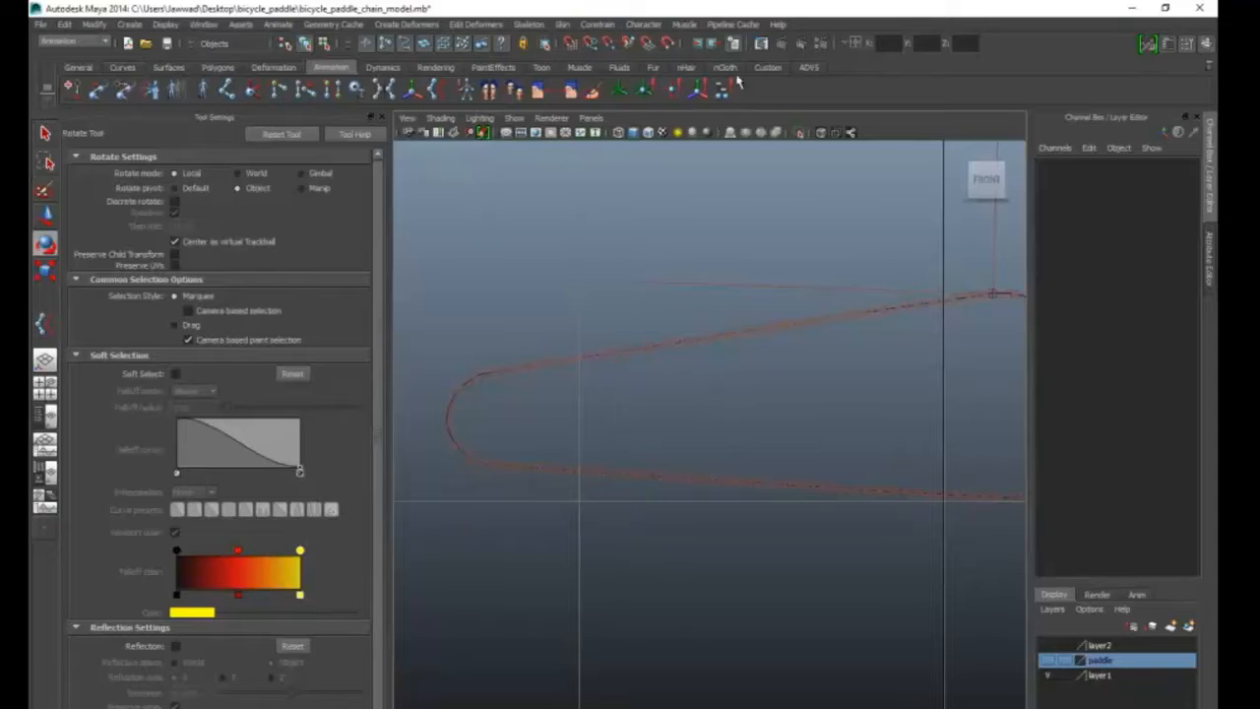
- Reopen the Outliner, collapse the joint1 hierarchy, select nurbsCircle1, and minimize the Outliner
left_click(768, 67)
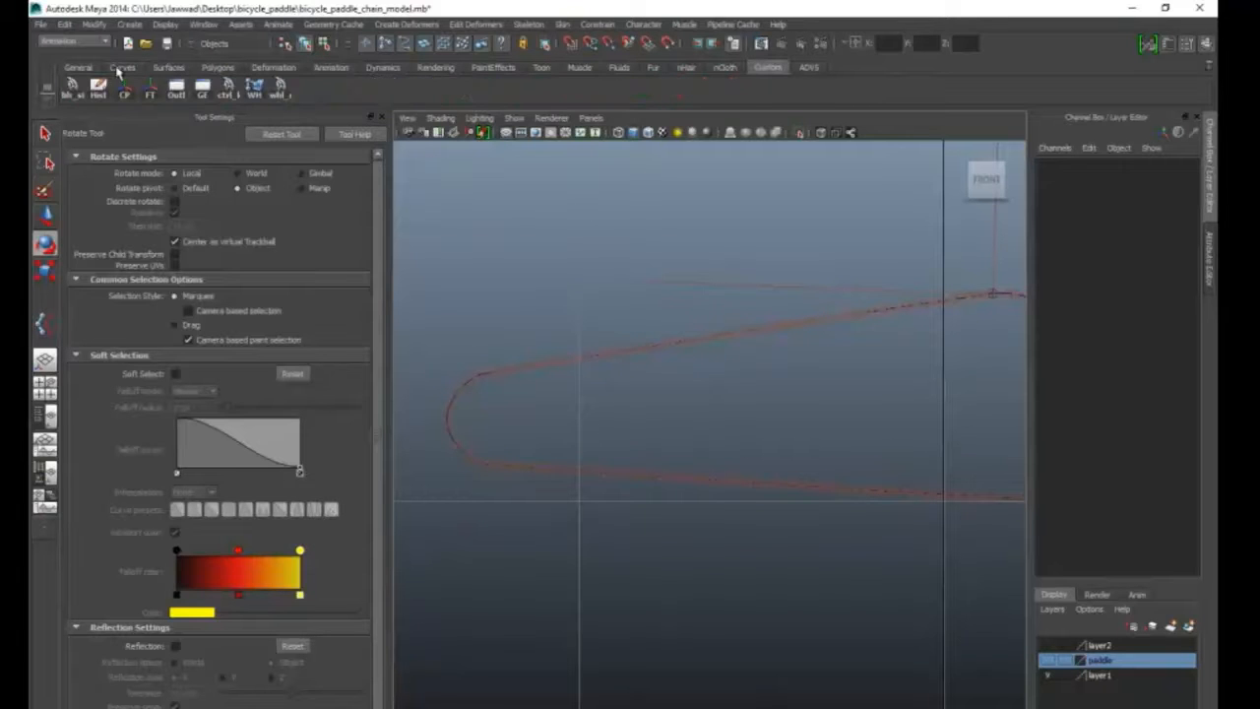
left_click(175, 89)
left_click_drag(908, 325, 966, 274)
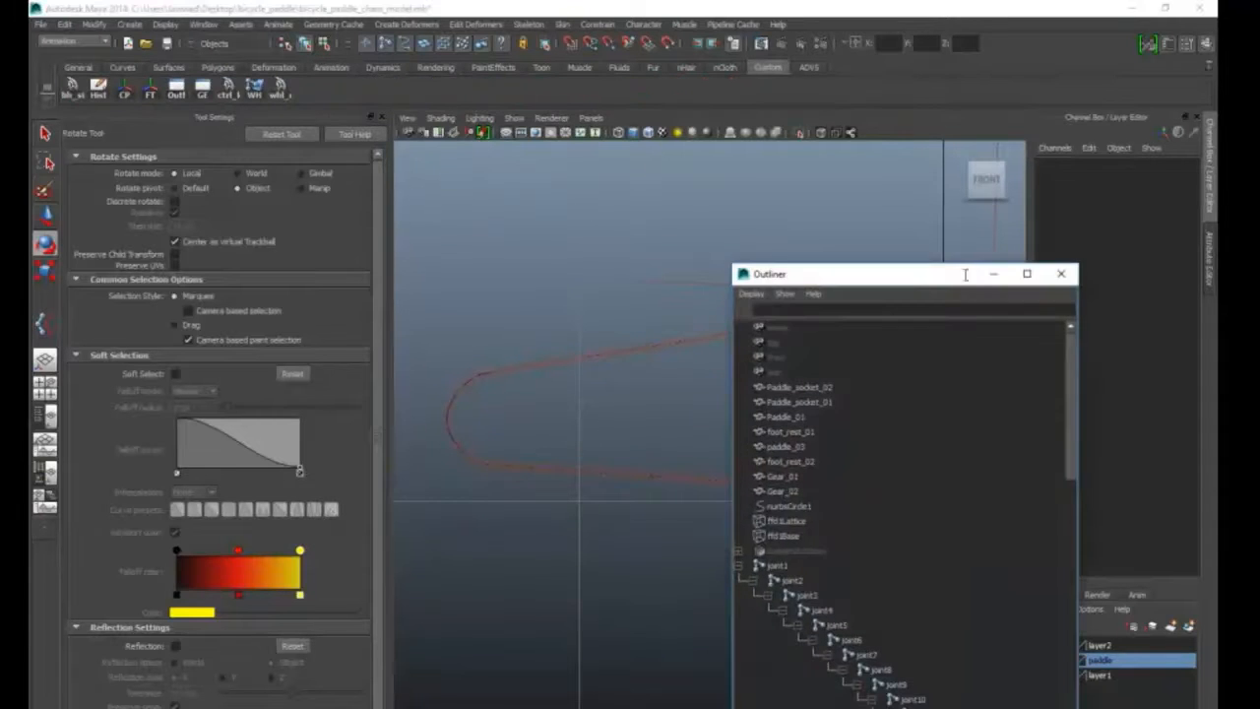
left_click(739, 567)
left_click(793, 506)
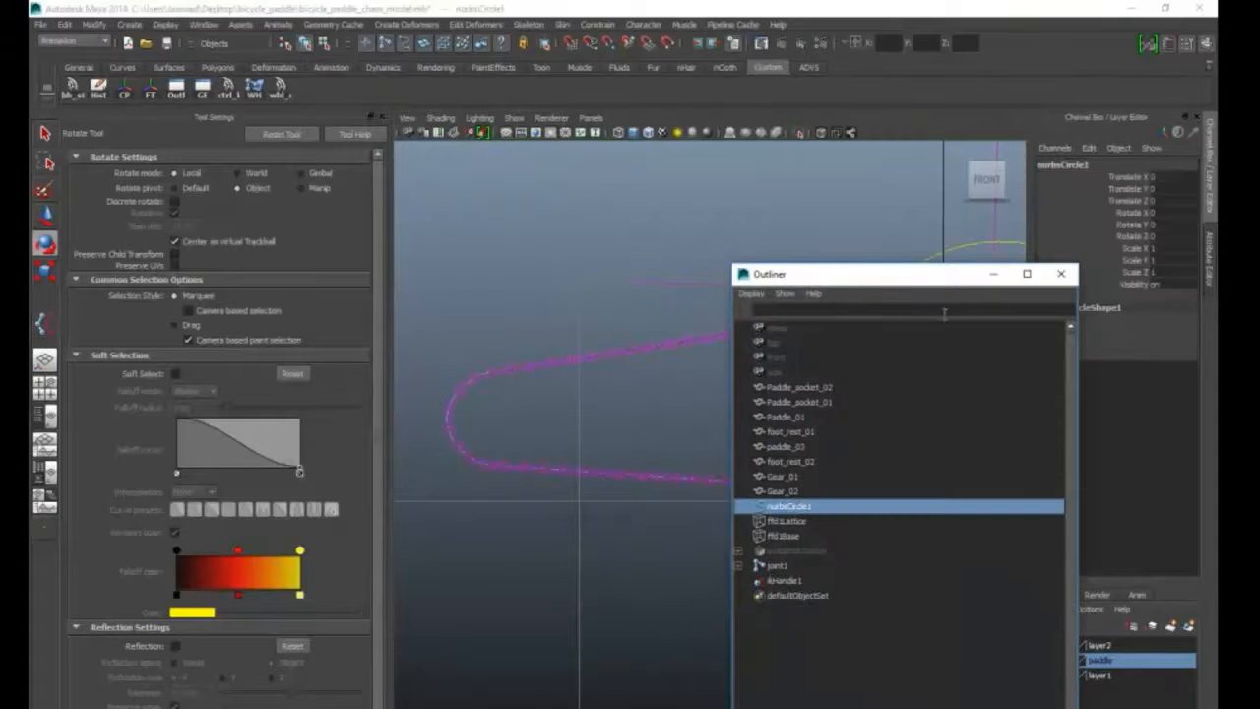
left_click_drag(917, 271, 857, 273)
left_click(934, 274)
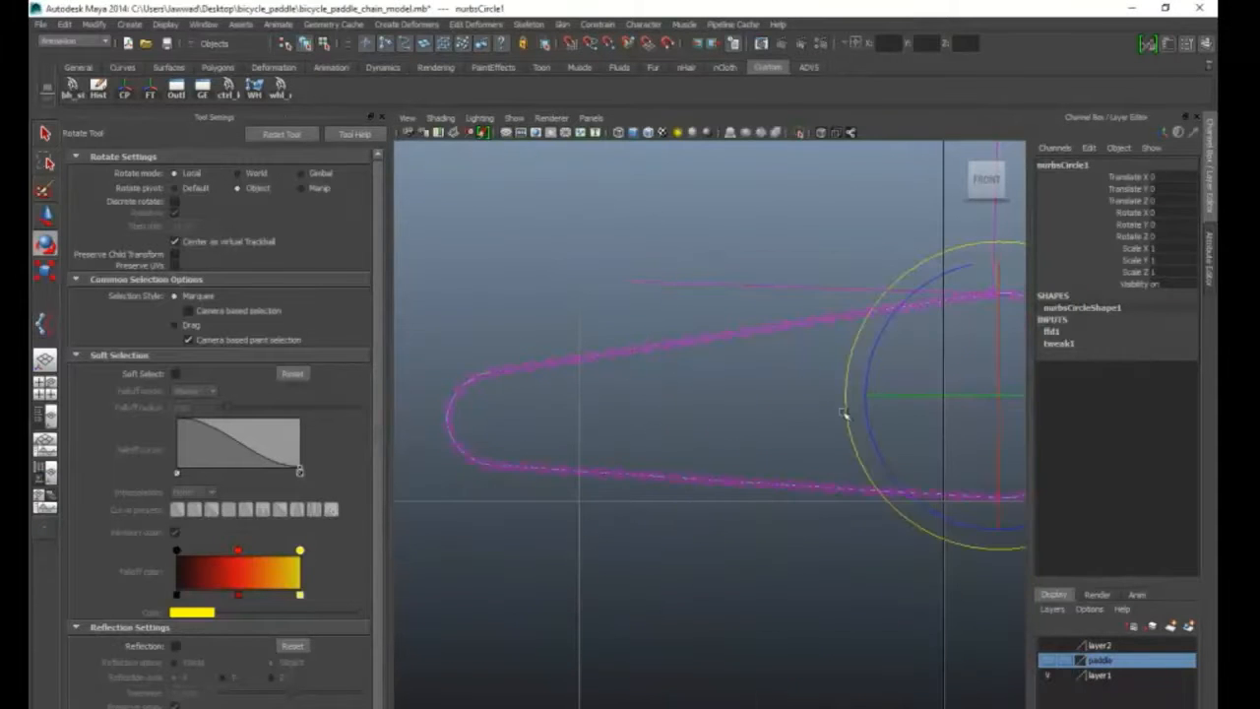
- Rotate nurbsCircle1 freehand to test the joint chain, reset its Rotate Z to 0, and deselect it
middle_click_drag(715, 424, 667, 456, "alt")
left_click_drag(827, 388, 921, 487)
double_click(1181, 237)
type("0")
key("Return")
left_click(633, 253)
scroll(675, 276, "down", 5)
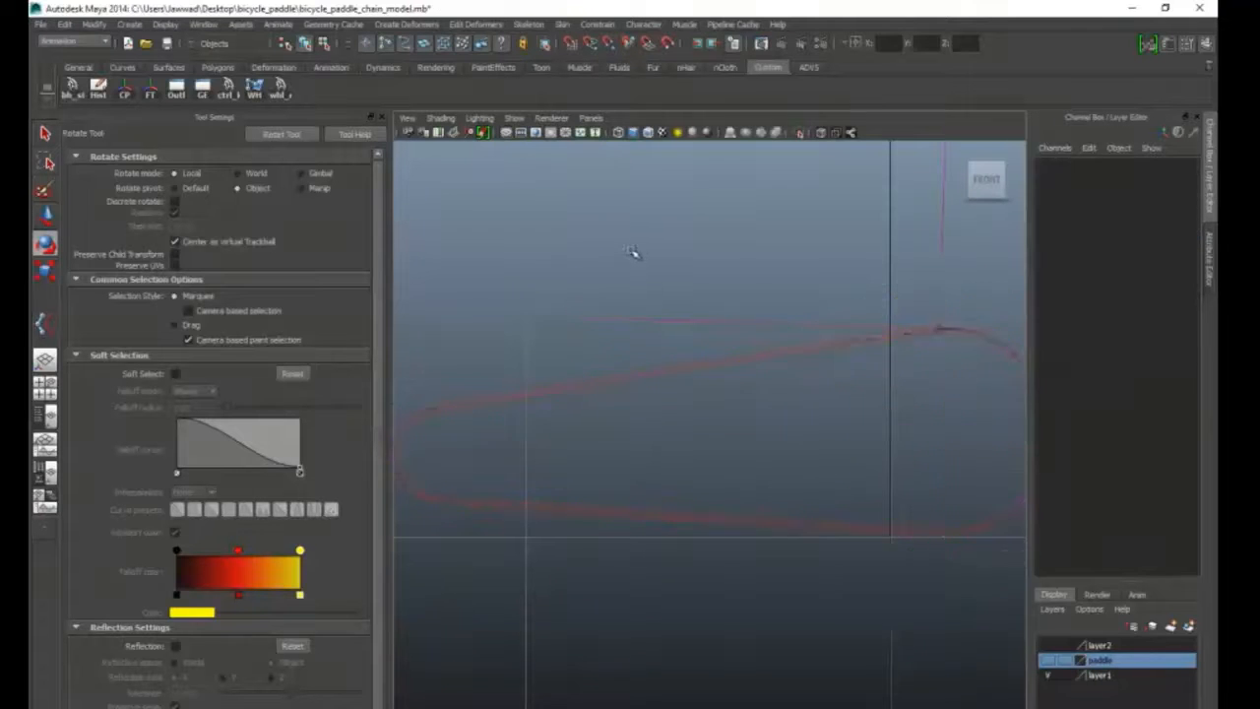
middle_click_drag(657, 322, 657, 334, "alt")
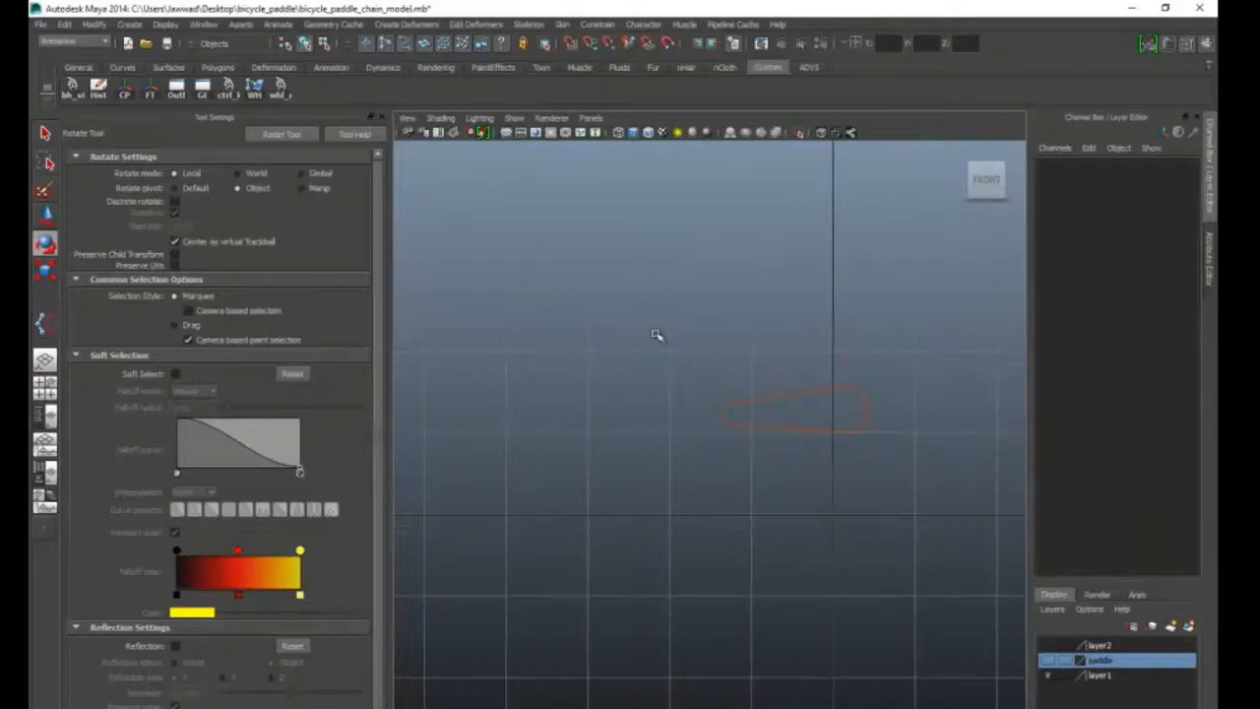
- Open the Outliner, move it aside, and expand snapshot1Group to list its chain pieces
scroll(683, 416, "up", 5)
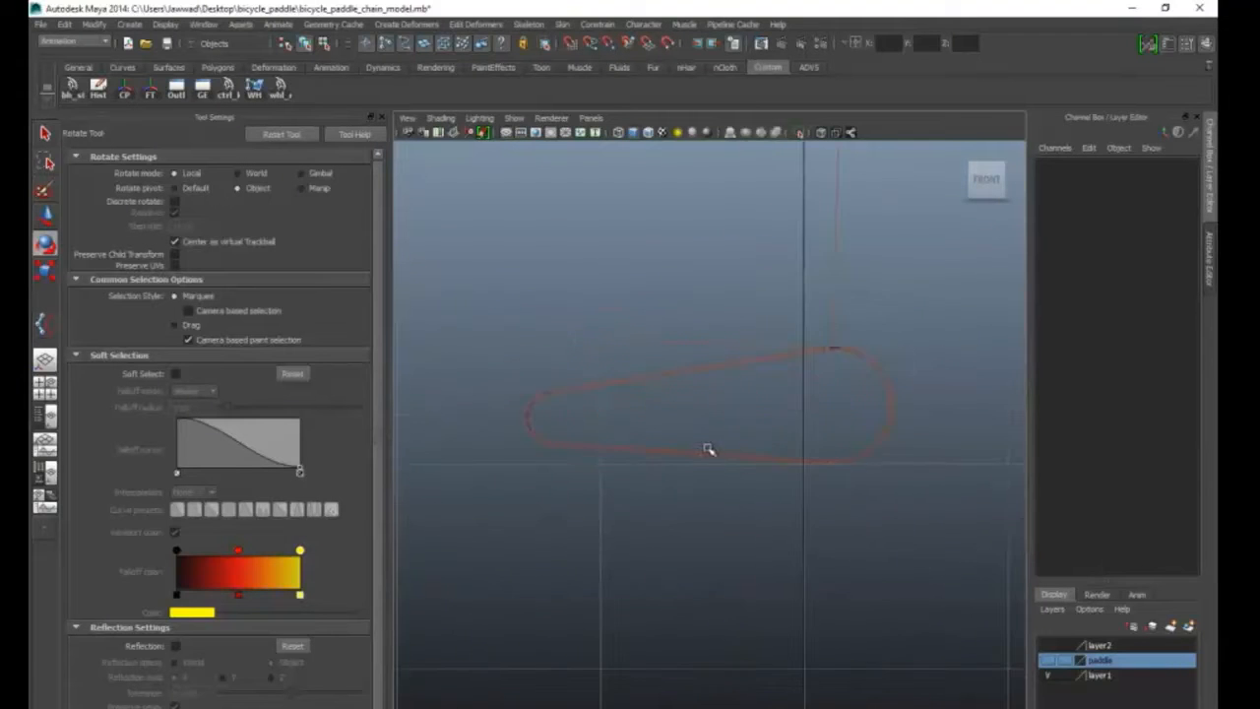
scroll(740, 444, "up", 4)
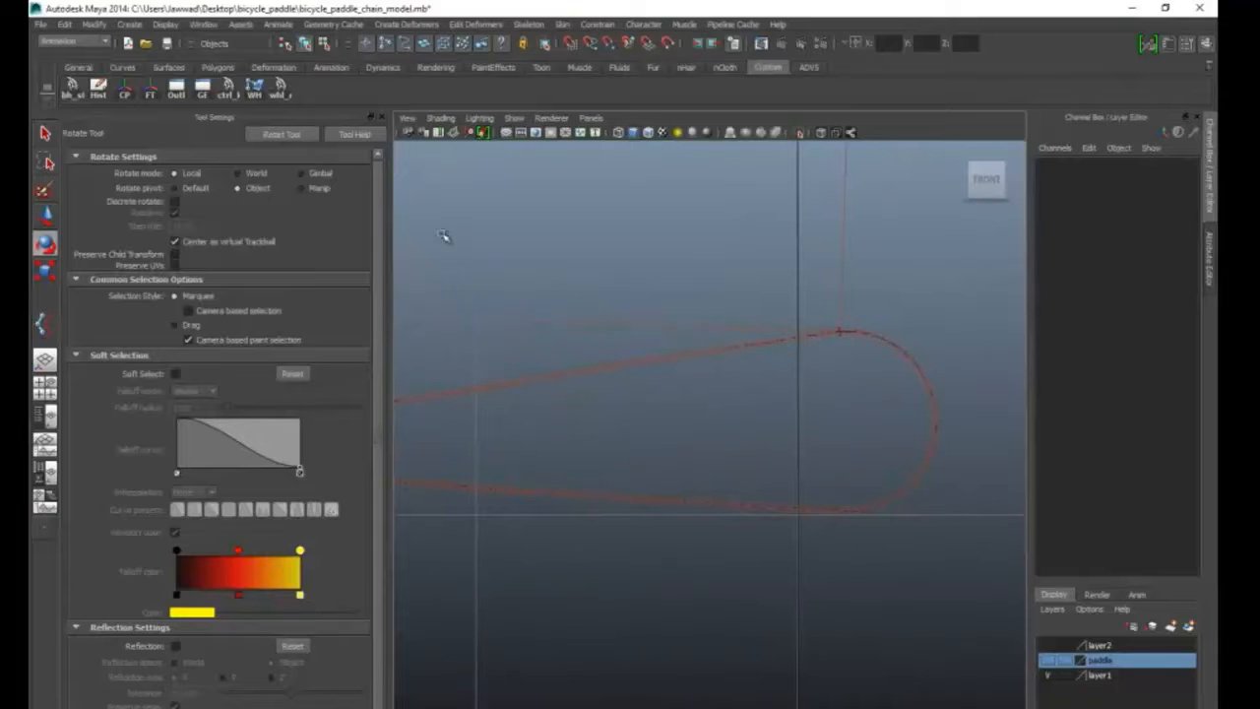
left_click(175, 88)
left_click_drag(798, 274, 1031, 215)
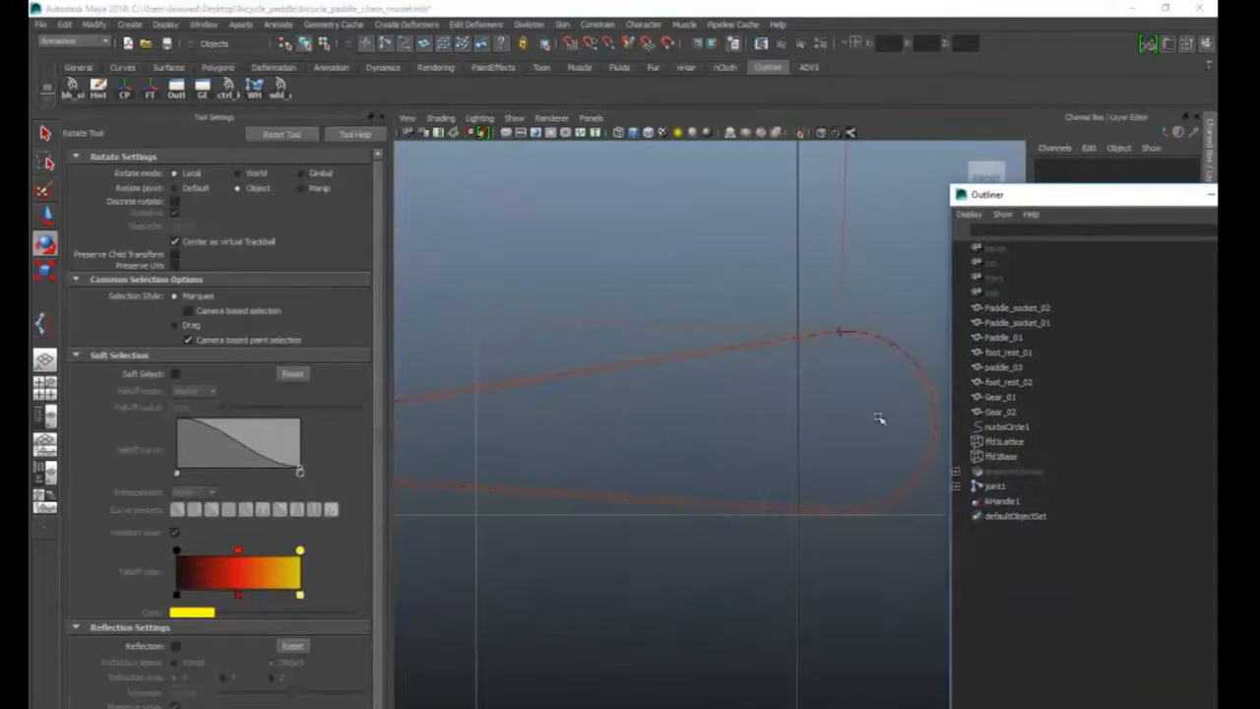
left_click(957, 473)
left_click(977, 474)
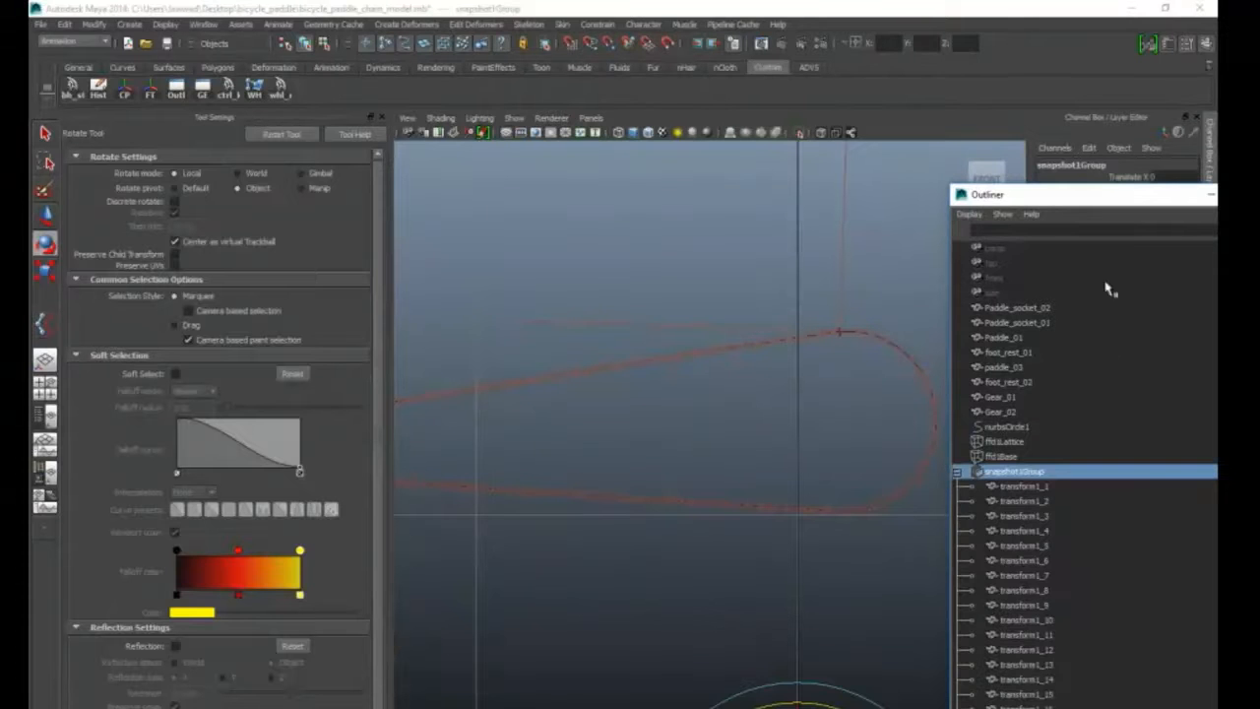
- Select snapshot1Group and set its Visibility to 1 to show the chain pieces
left_click(1019, 486)
left_click_drag(1063, 184, 587, 85)
scroll(626, 551, "down", 6)
scroll(618, 522, "up", 4)
scroll(618, 522, "up", 3)
left_click(536, 374)
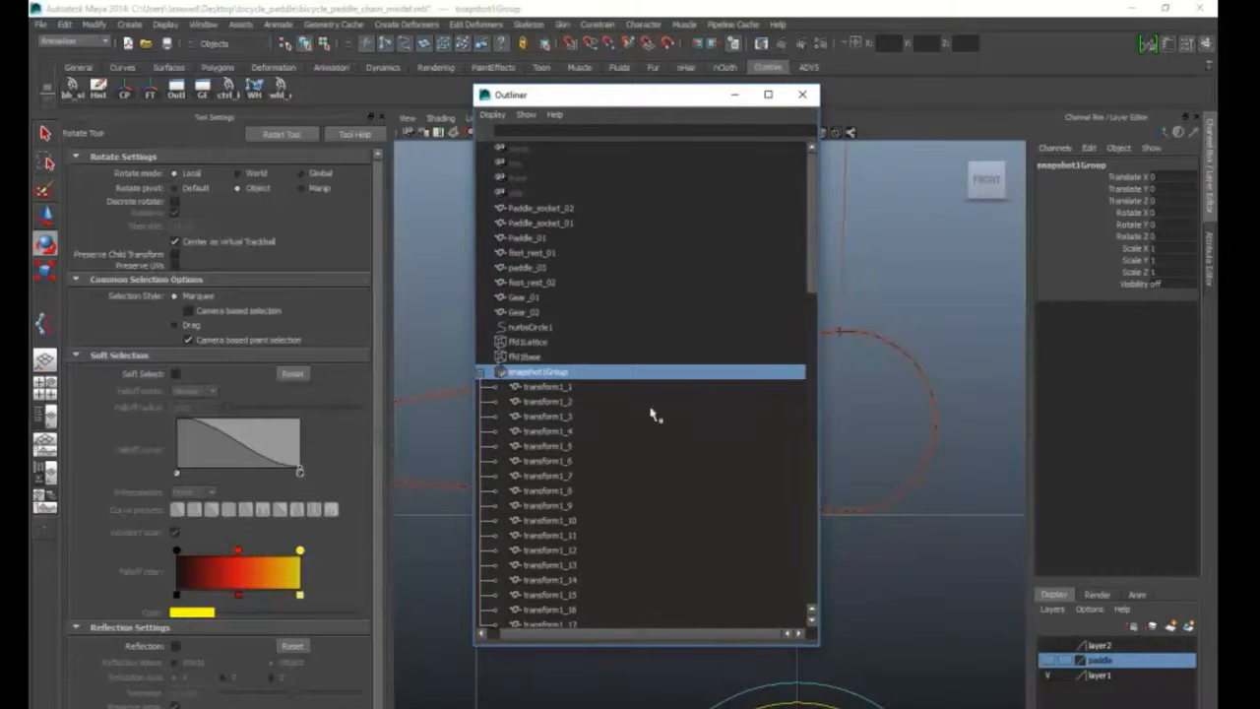
double_click(1158, 285)
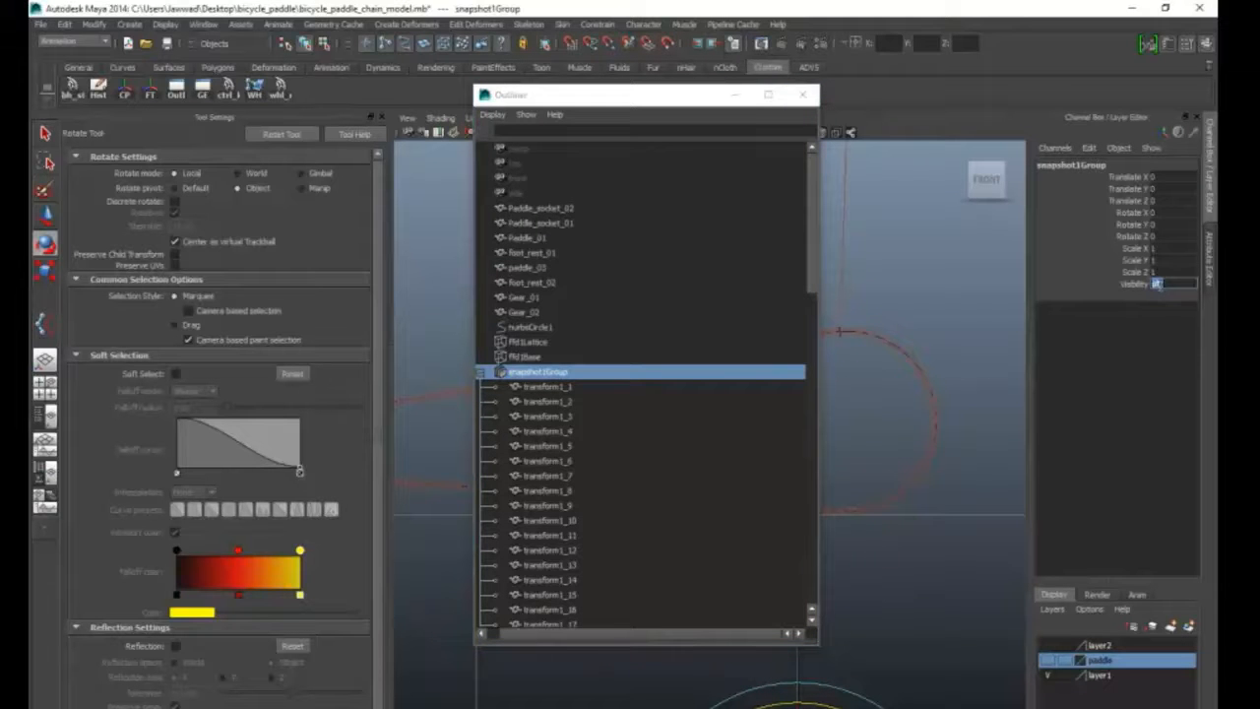
type("1")
key("Return")
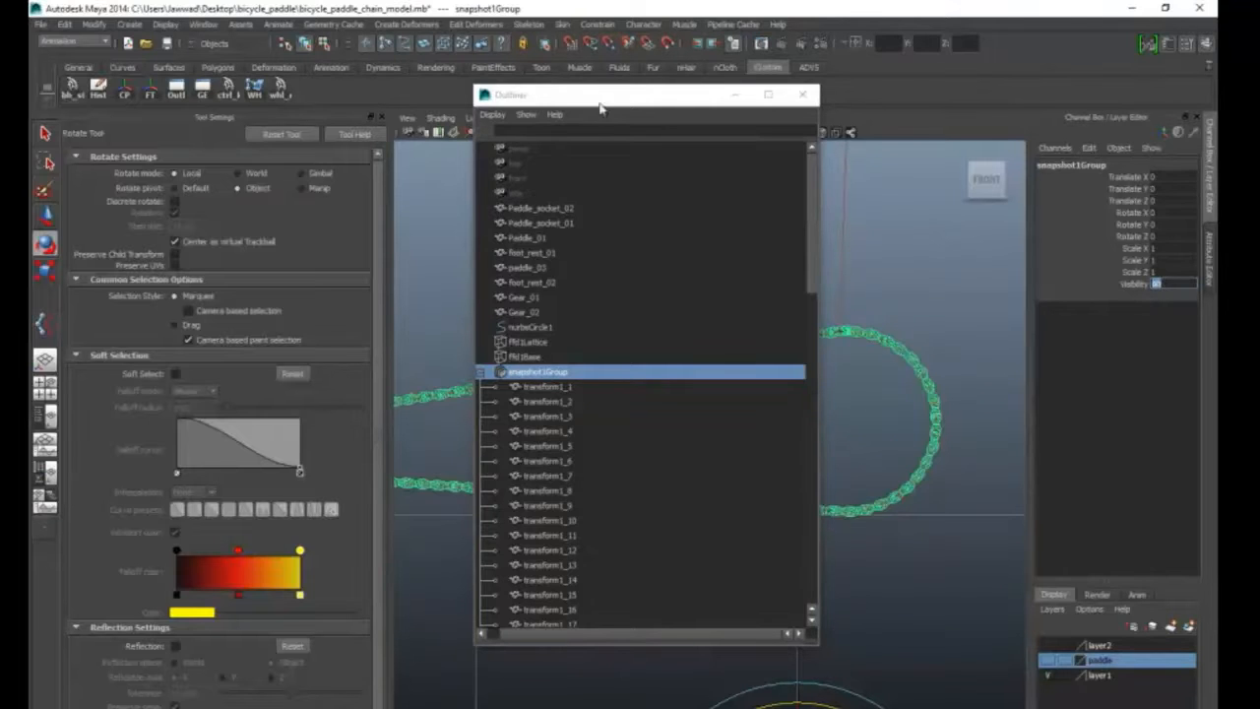
- Select all the chain pieces in snapshot1Group, from transform1_1 through transform1_83
left_click_drag(594, 114, 703, 128)
left_click_drag(797, 115, 1073, 75)
middle_click_drag(608, 442, 656, 413, "alt")
left_click(899, 364)
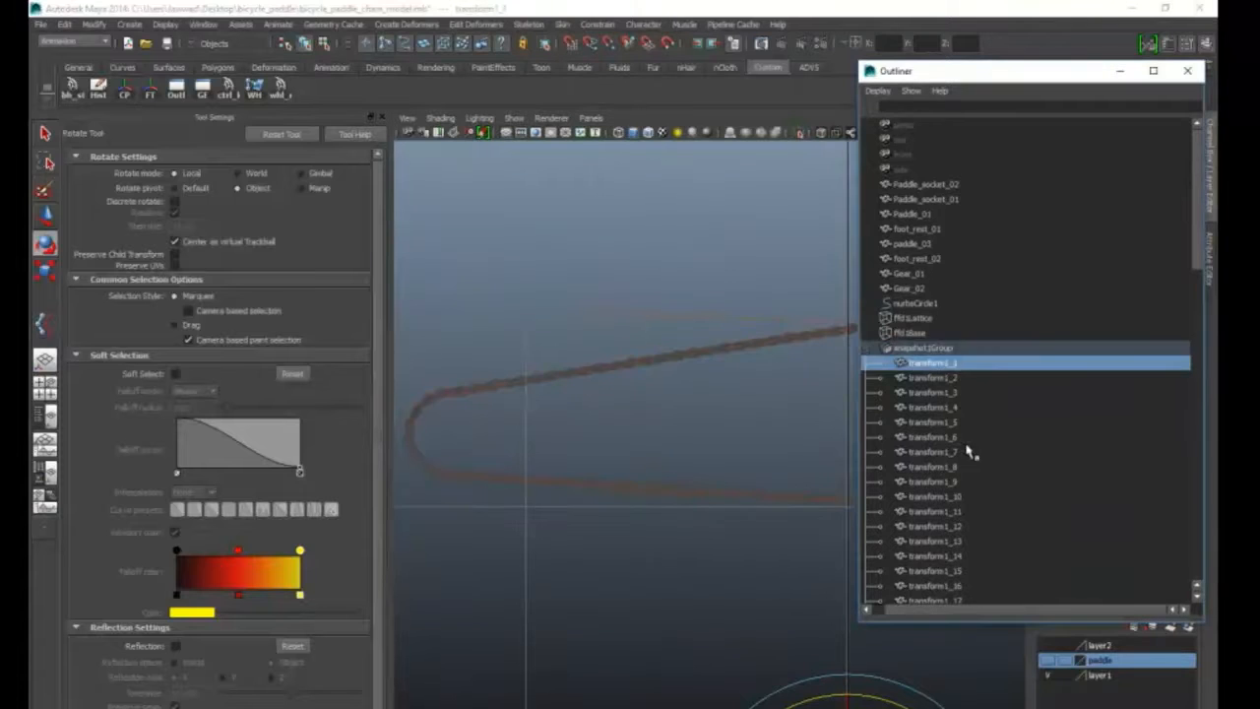
scroll(948, 407, "down", 20)
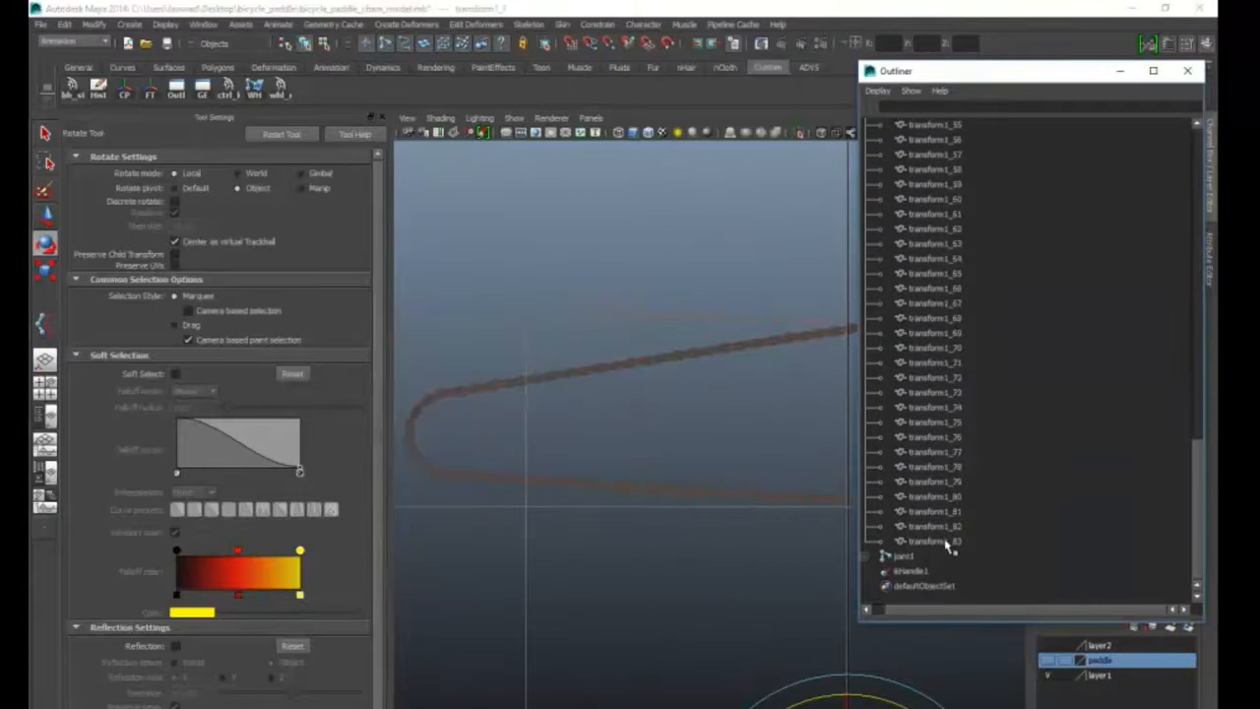
left_click(948, 544, "shift")
- Expand the full joint1 hierarchy, extend the selection through joint78, and put the Outliner away
left_click(867, 559, "shift")
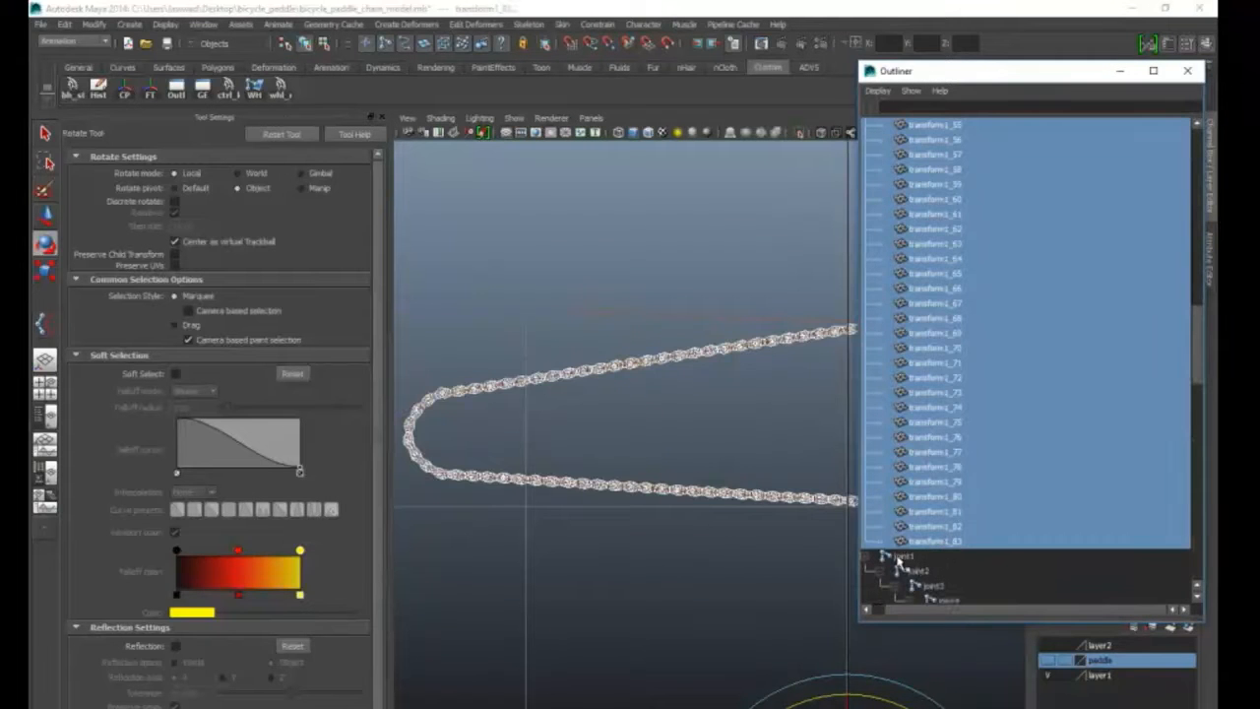
scroll(1004, 535, "down", 15)
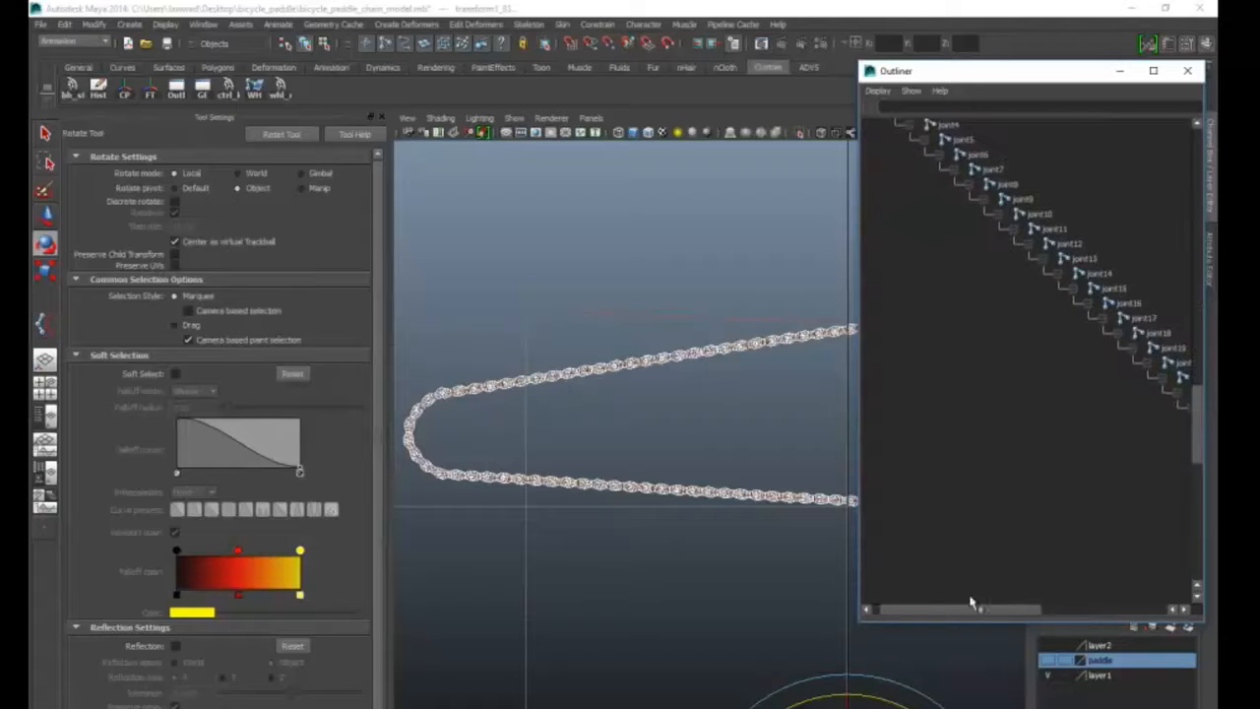
left_click_drag(963, 611, 1175, 612)
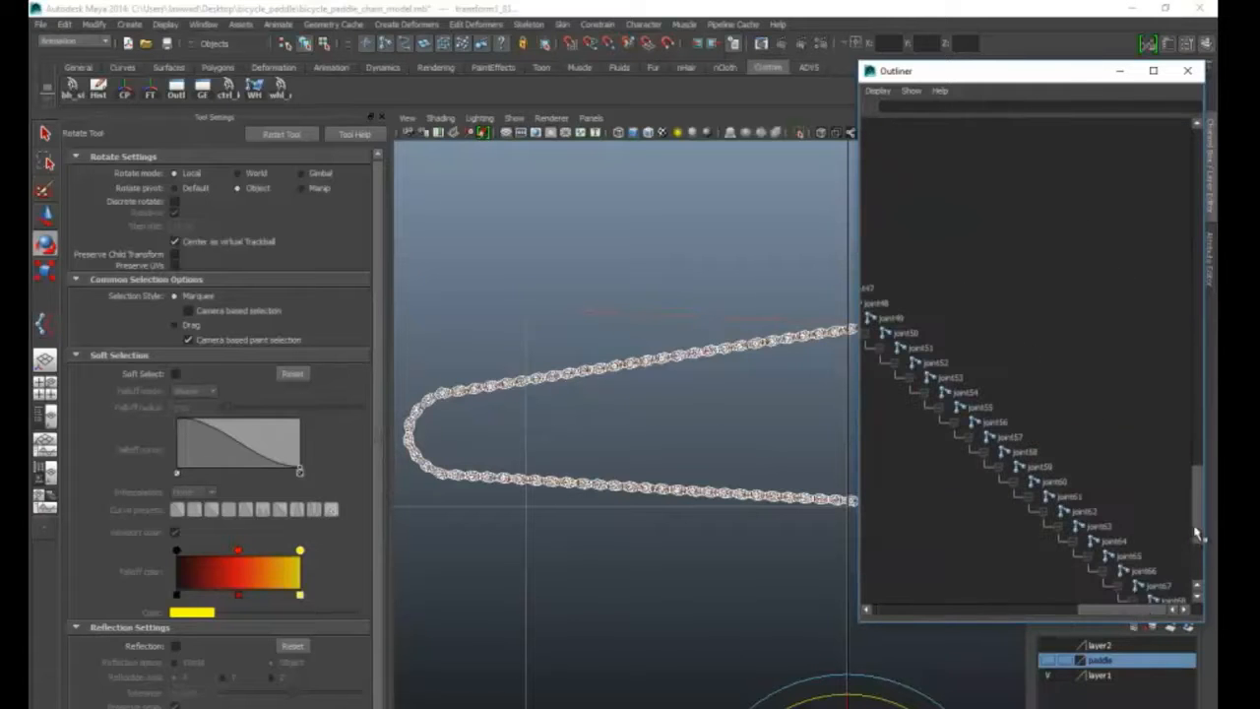
left_click_drag(1196, 532, 1197, 571)
left_click_drag(1110, 616, 1152, 612)
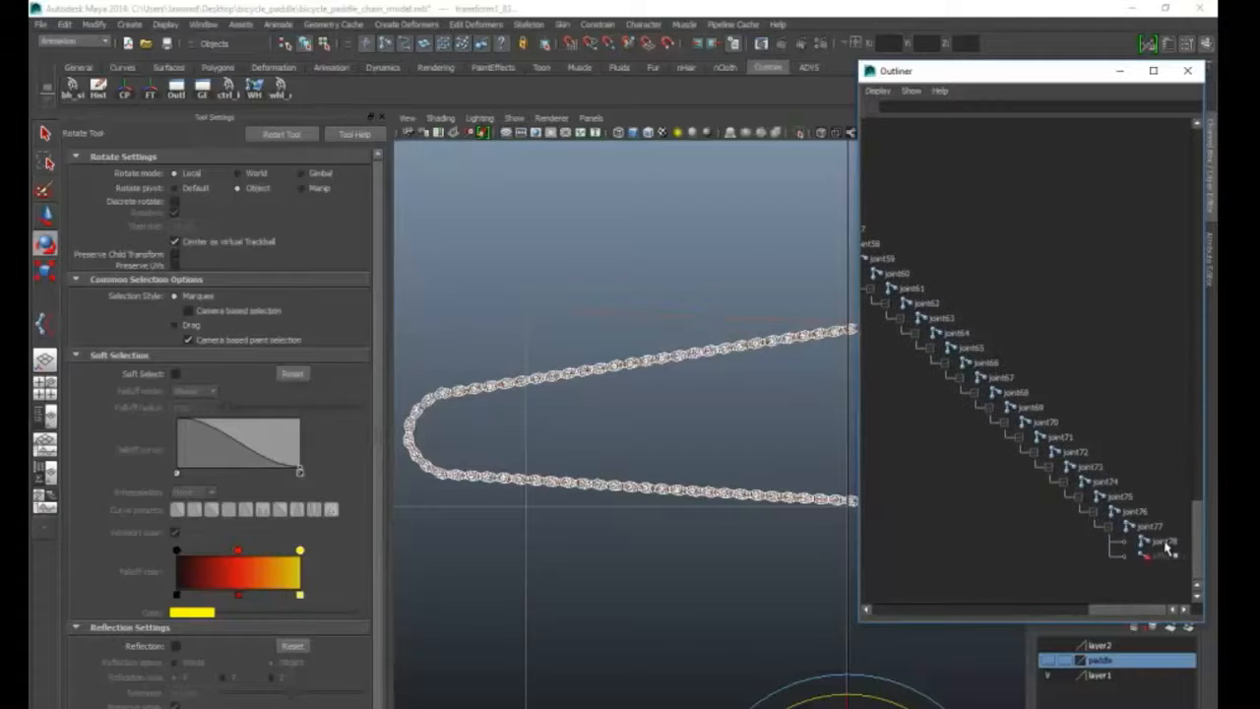
left_click(1167, 547, "shift")
left_click(1187, 71)
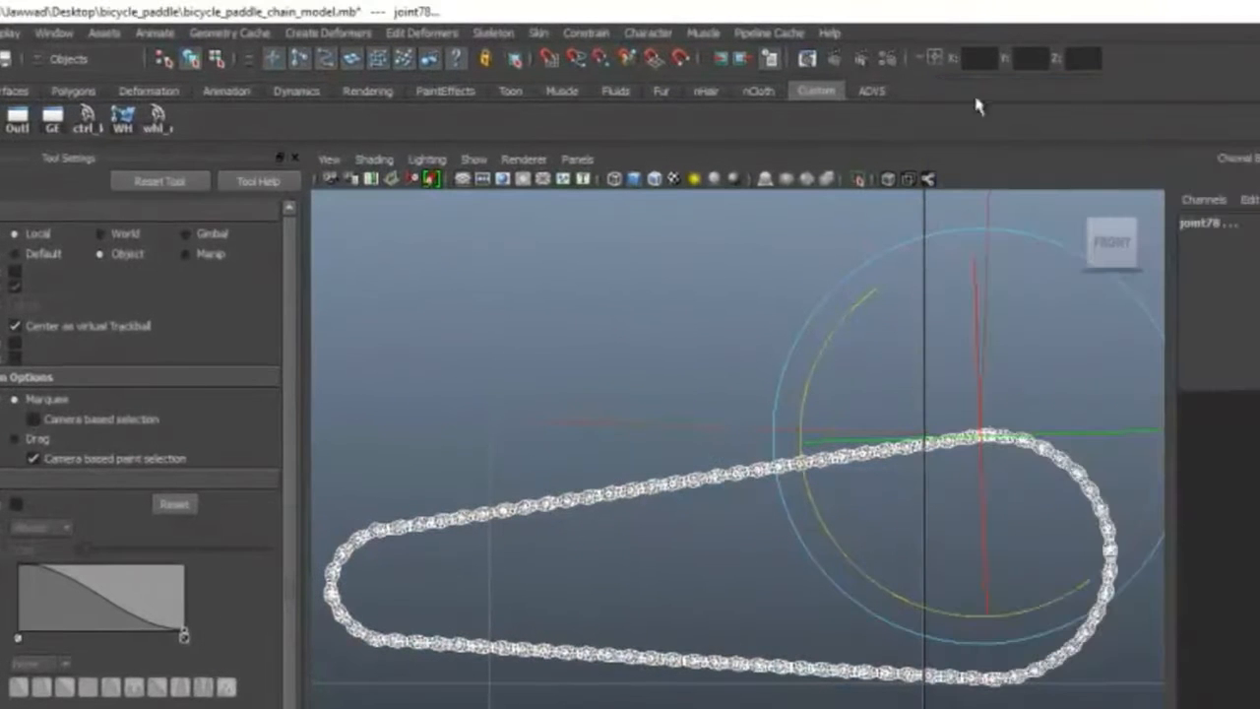
- Smooth bind the selected chain pieces to the joint chain and clear the selection
left_click(539, 35)
mouse_move(566, 61)
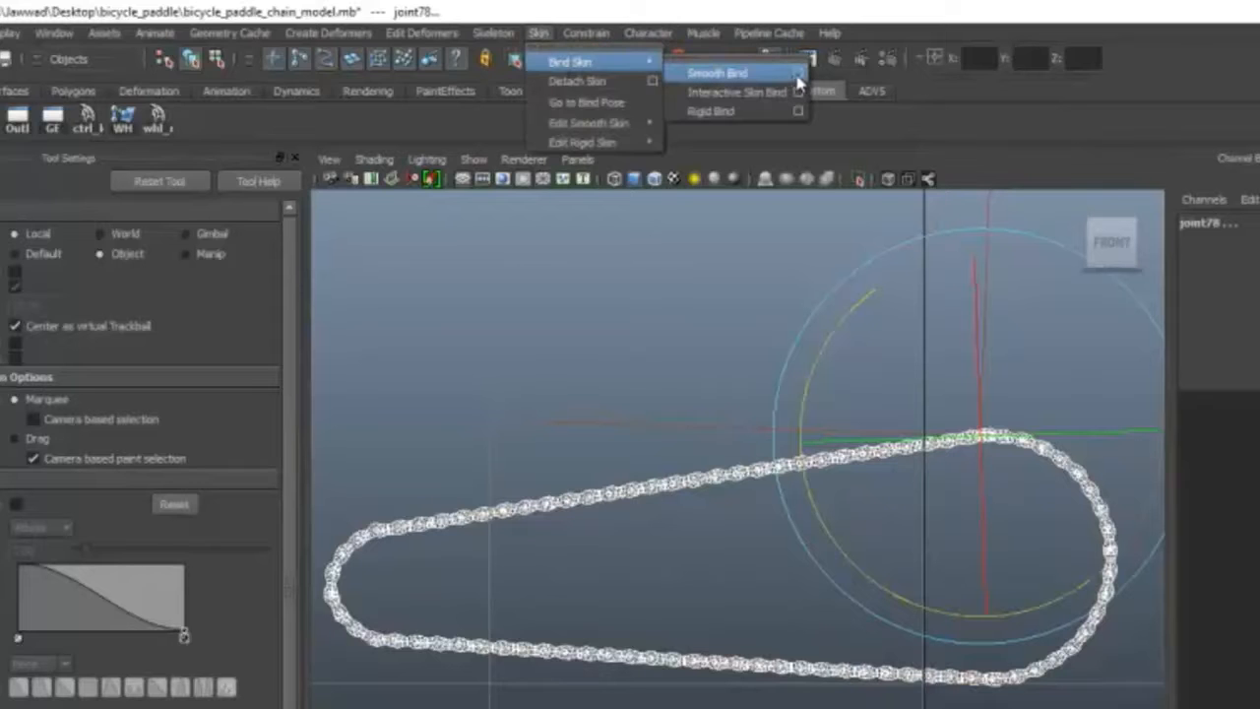
left_click(739, 75)
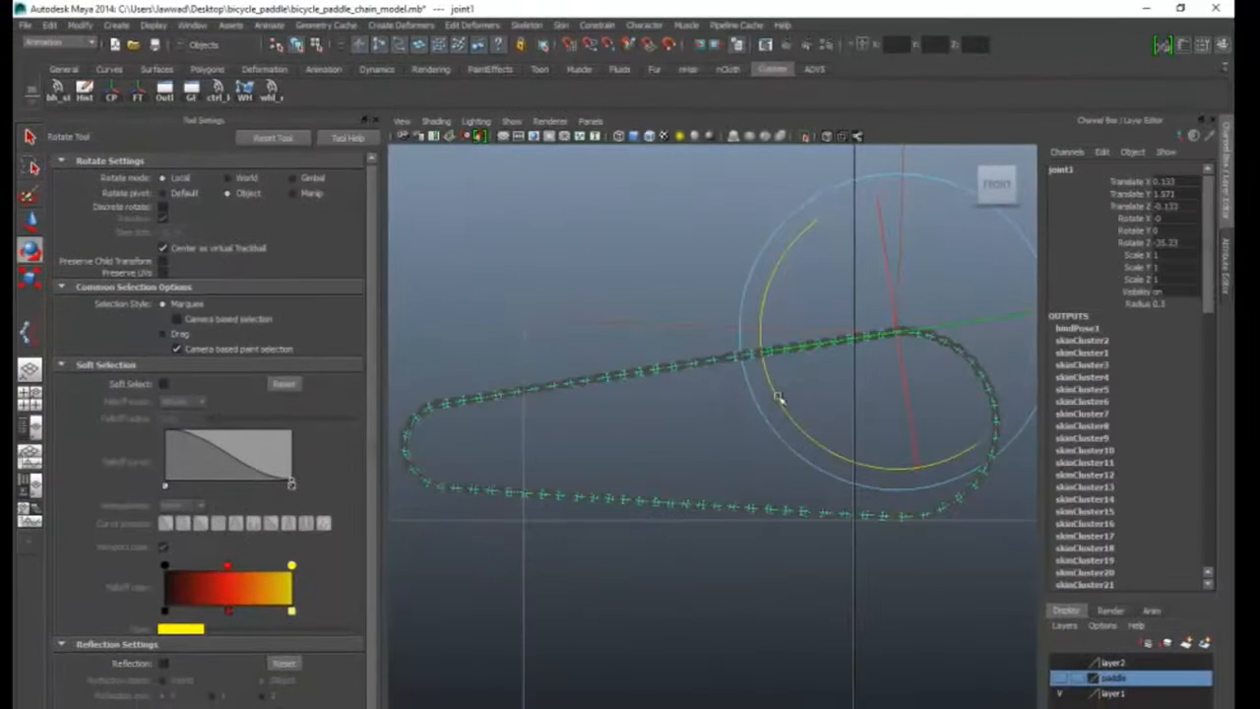
left_click(708, 430)
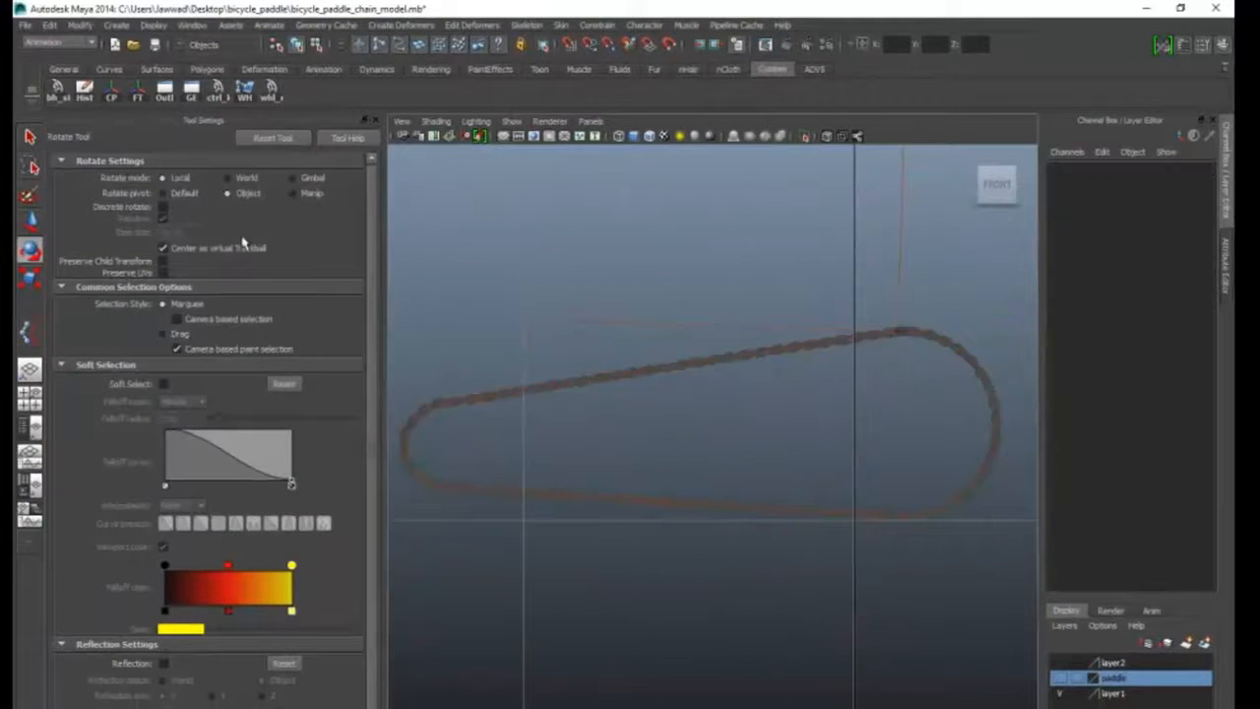
- Close the Tool Settings and hide joints and IK handles in the front view
left_click(375, 120)
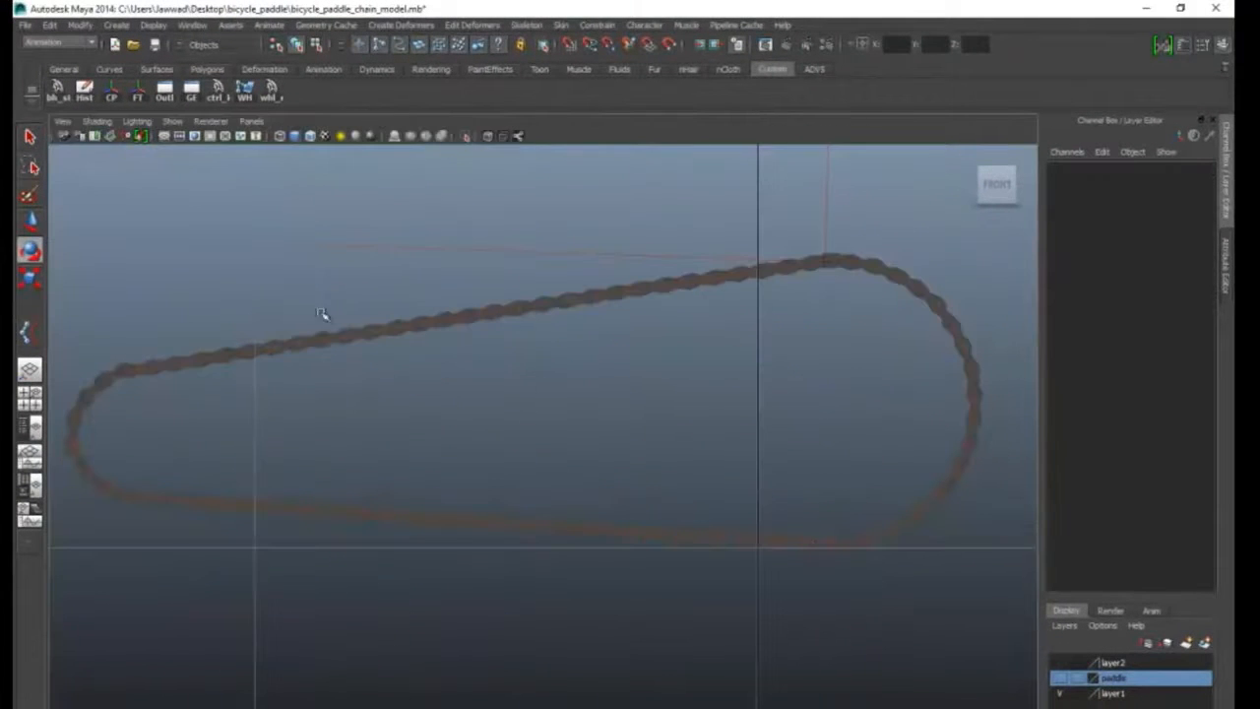
middle_click_drag(323, 338, 403, 318, "alt")
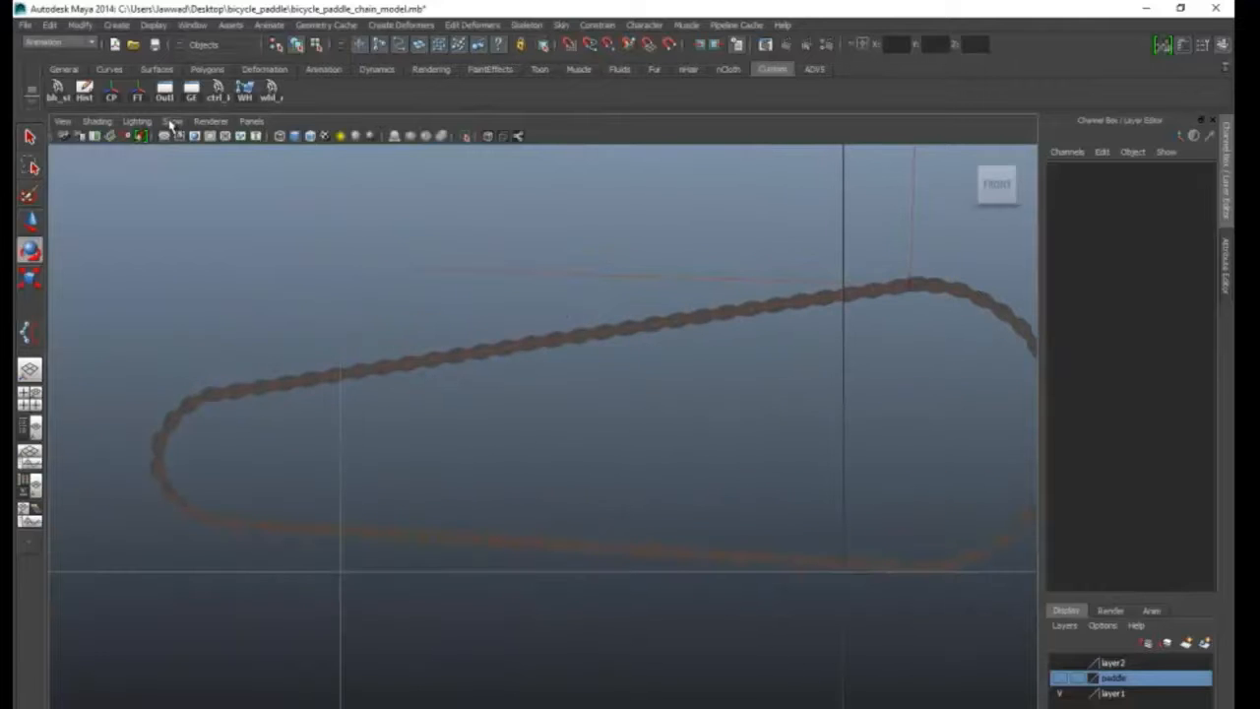
left_click(171, 122)
left_click(225, 339)
left_click(175, 123)
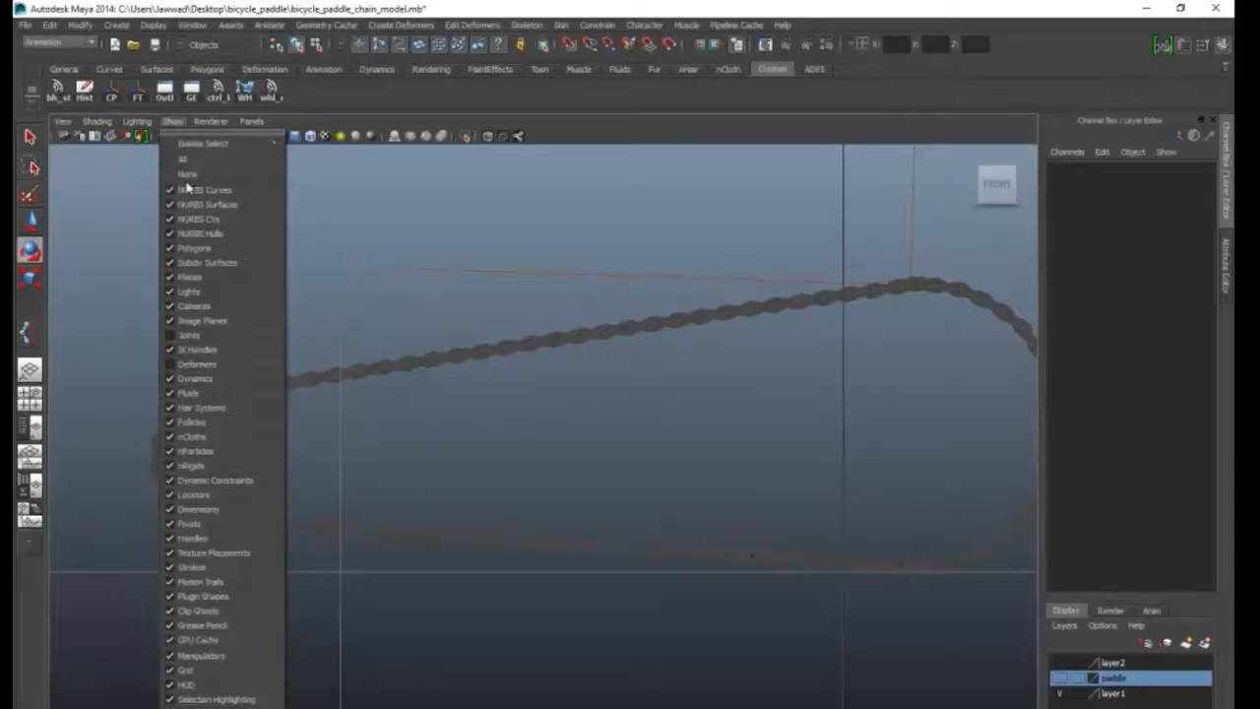
left_click(205, 349)
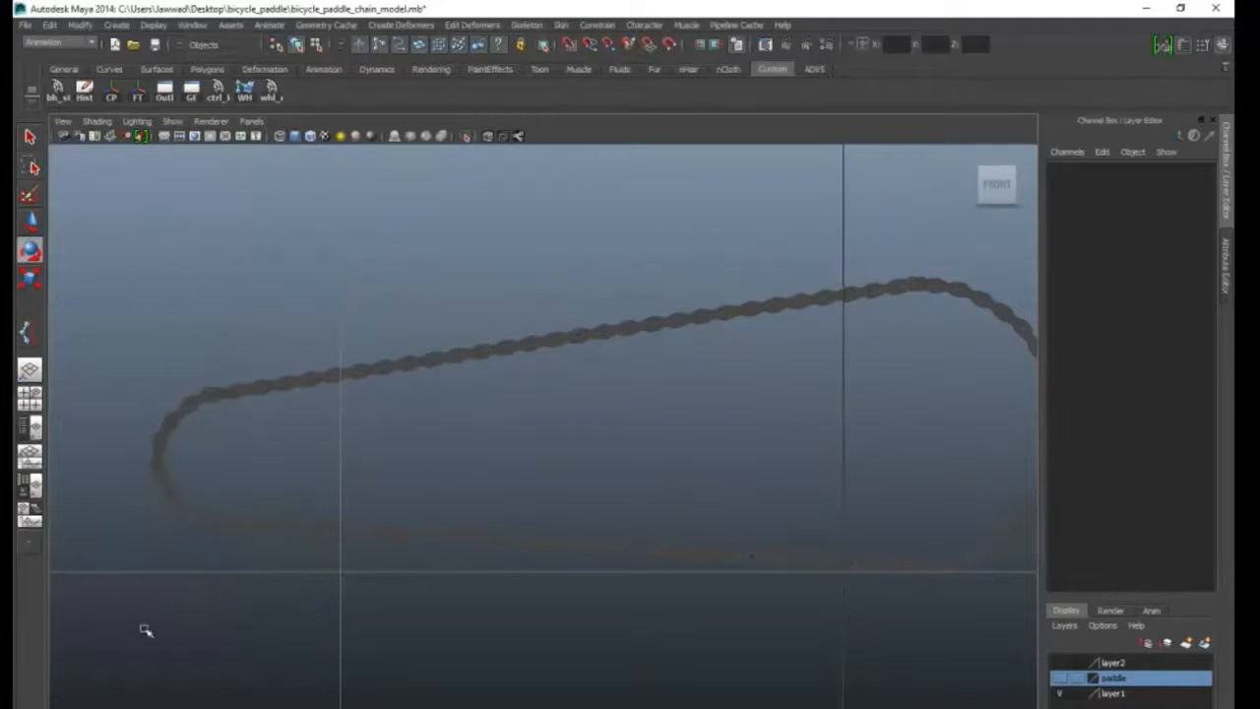
- Bring back the Outliner, select nurbsCircle1, and minimize the Outliner
key("alt+Tab")
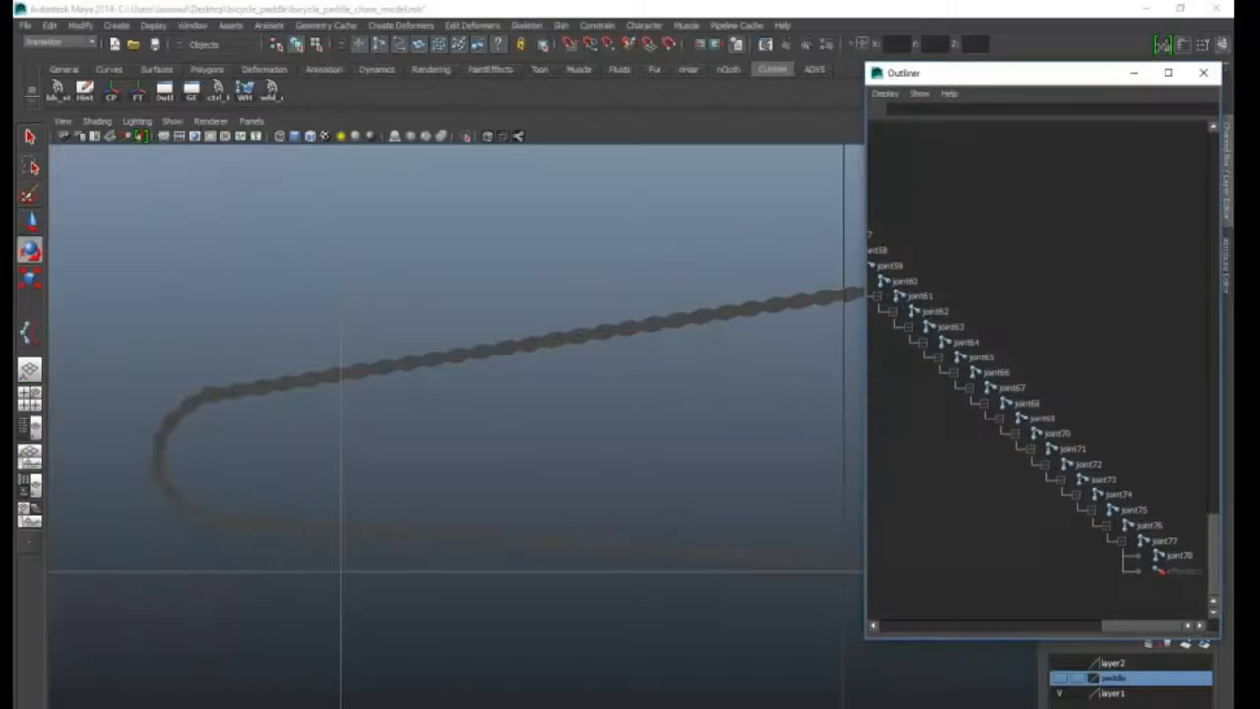
left_click_drag(1135, 628, 956, 626)
scroll(1055, 530, "up", 5)
scroll(1055, 410, "up", 15)
scroll(994, 401, "up", 2)
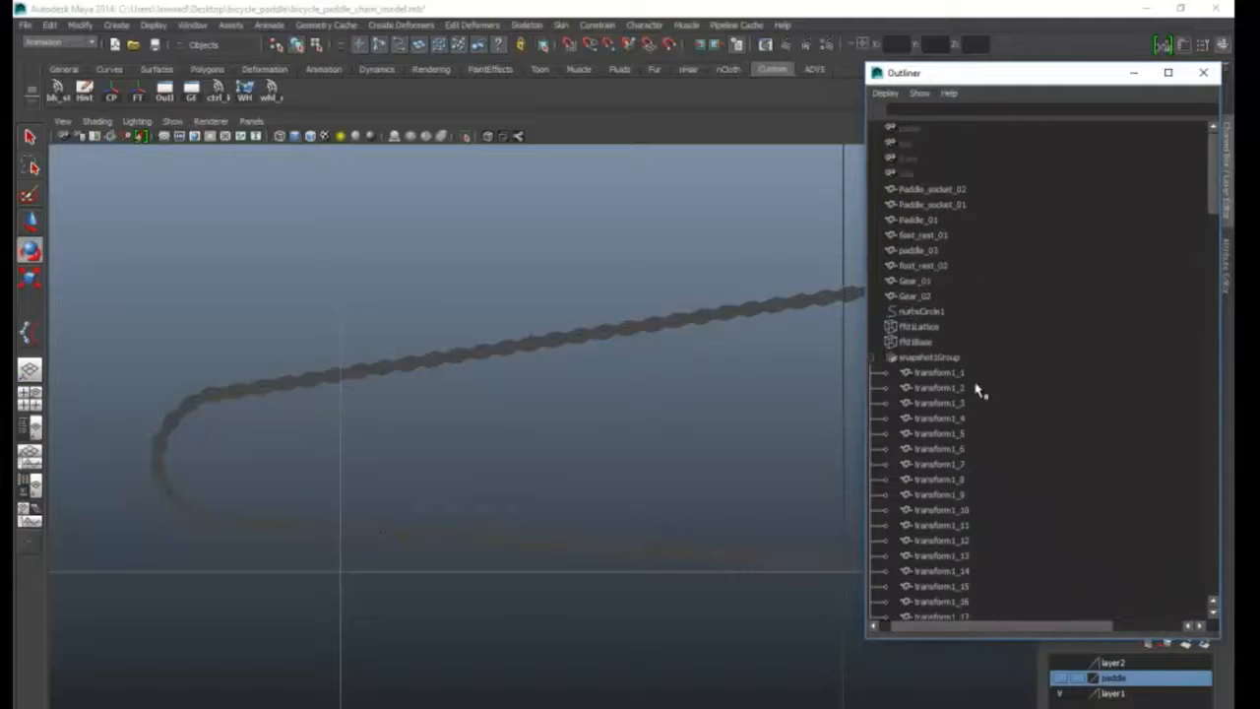
left_click(911, 312)
left_click(1133, 72)
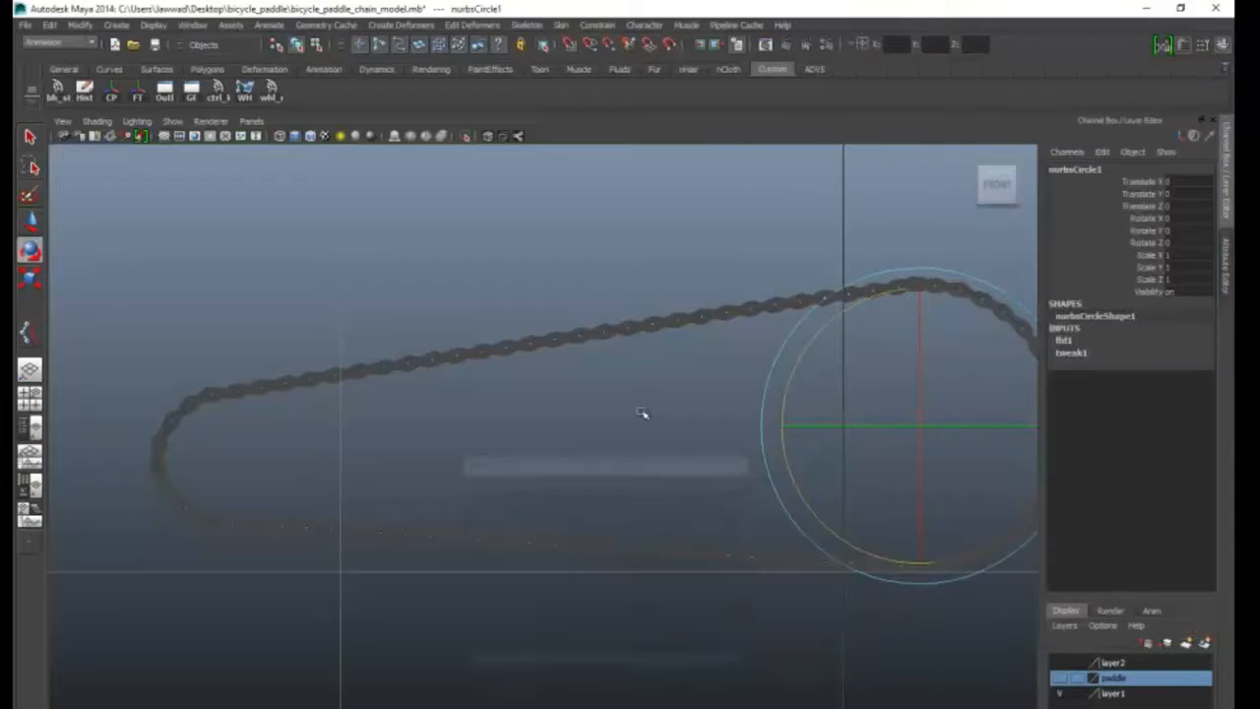
- Rotate nurbsCircle1 freehand about Z to test the bound chain, and reset its Rotate Z to 0
left_click_drag(793, 374, 922, 464)
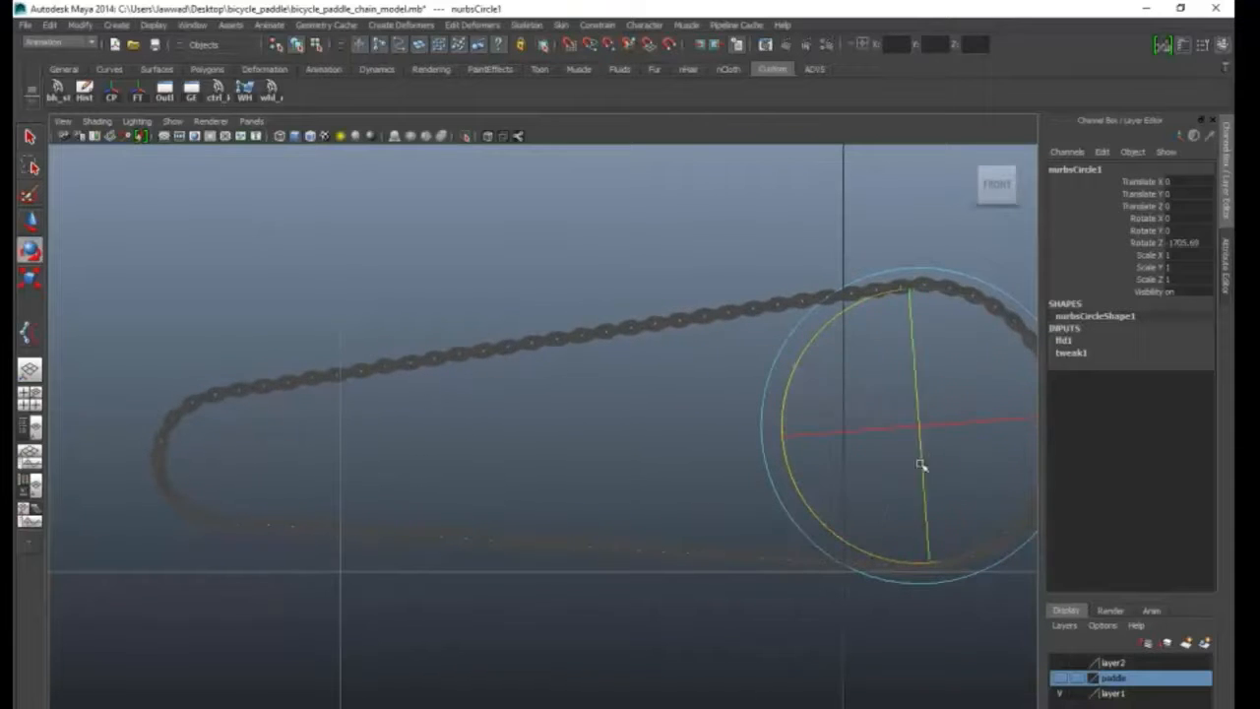
left_click(1192, 243)
type("0")
key("Return")
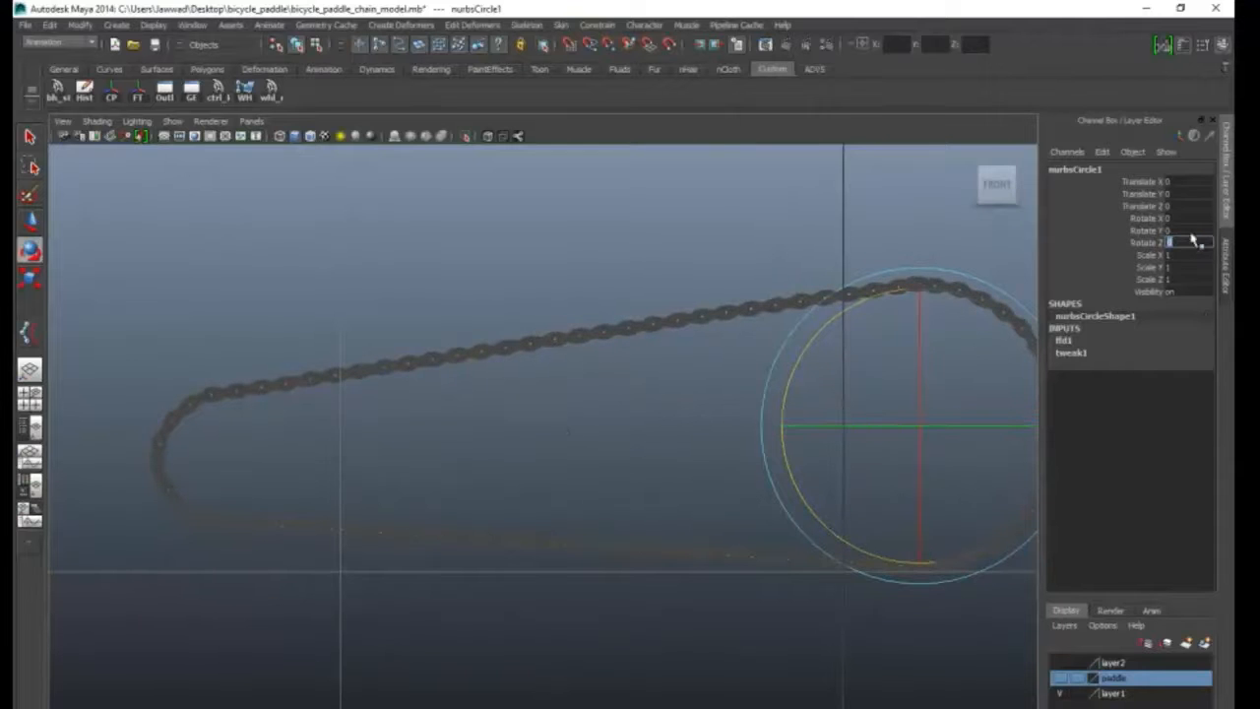
- Switch to the perspective view, clear the selection, and make layer2 with the gears visible
key("space")
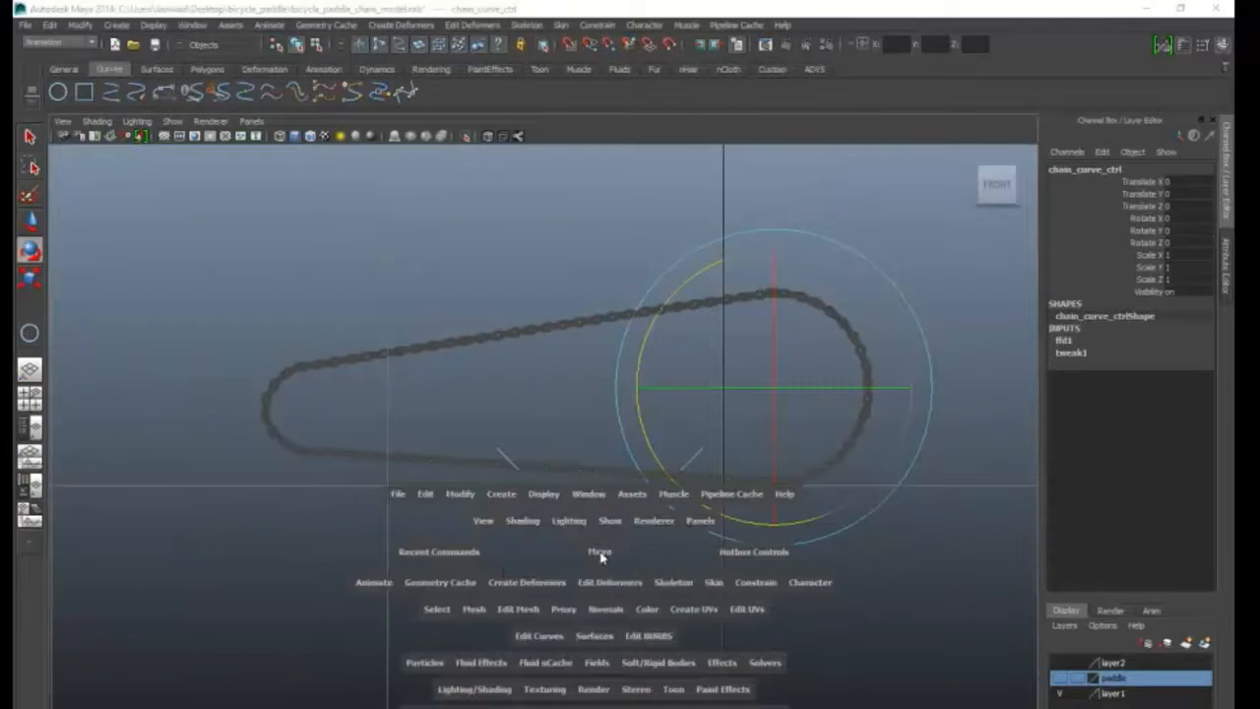
left_click_drag(599, 555, 630, 587)
left_click(670, 614)
scroll(630, 587, "up", 3)
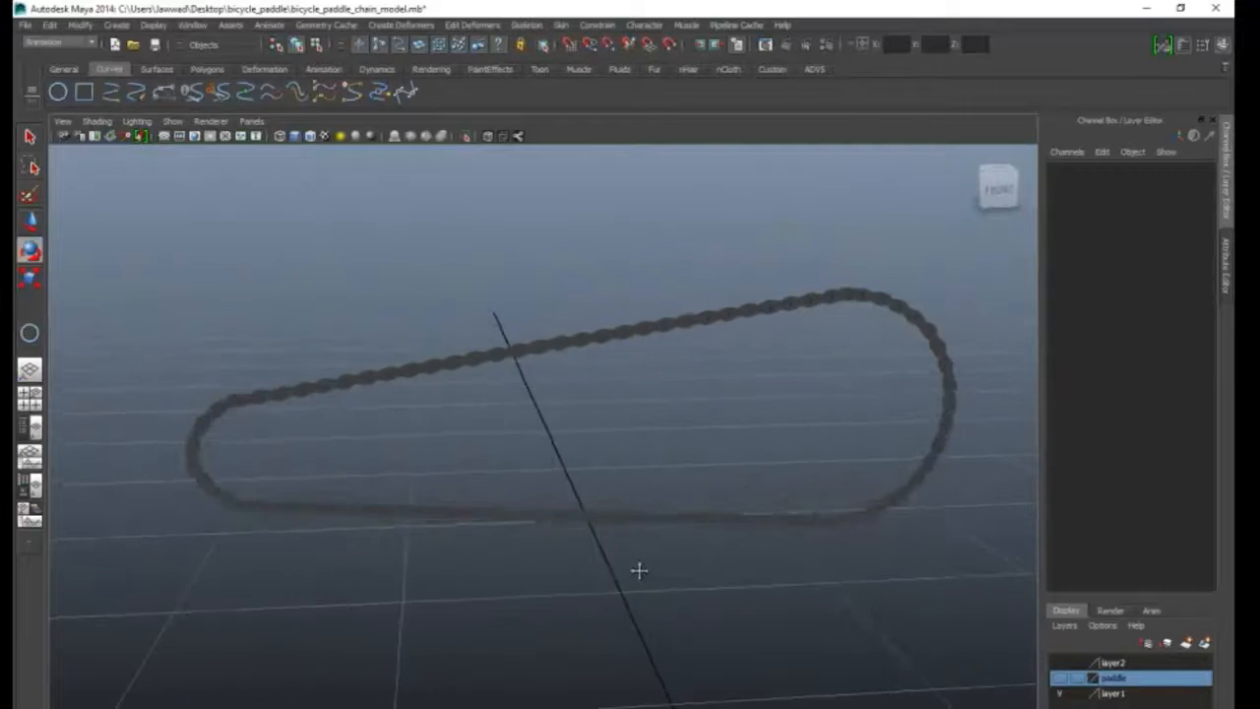
left_click_drag(707, 597, 685, 593, "alt")
left_click(1061, 667)
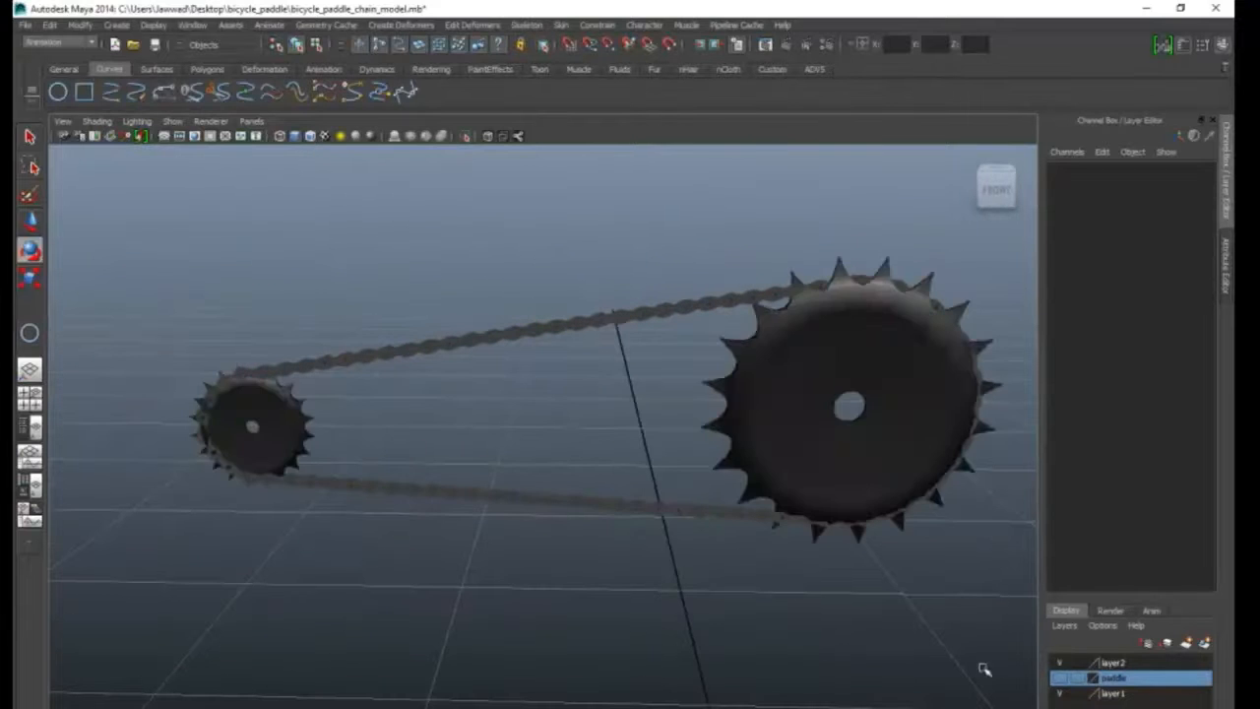
- Open the Outliner and select the chain_curve_ctrl curve
left_click_drag(911, 644, 785, 628, "alt")
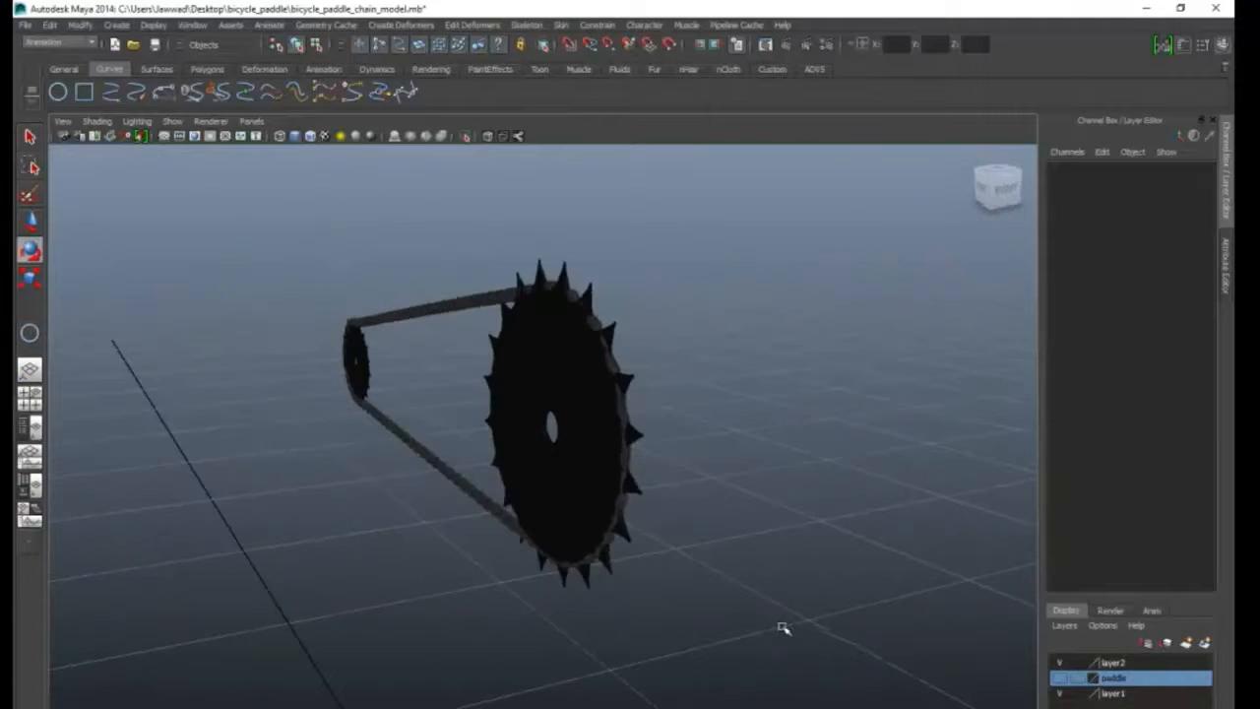
left_click_drag(588, 491, 706, 521, "alt")
left_click_drag(697, 579, 776, 588, "alt")
left_click_drag(615, 421, 535, 434, "alt")
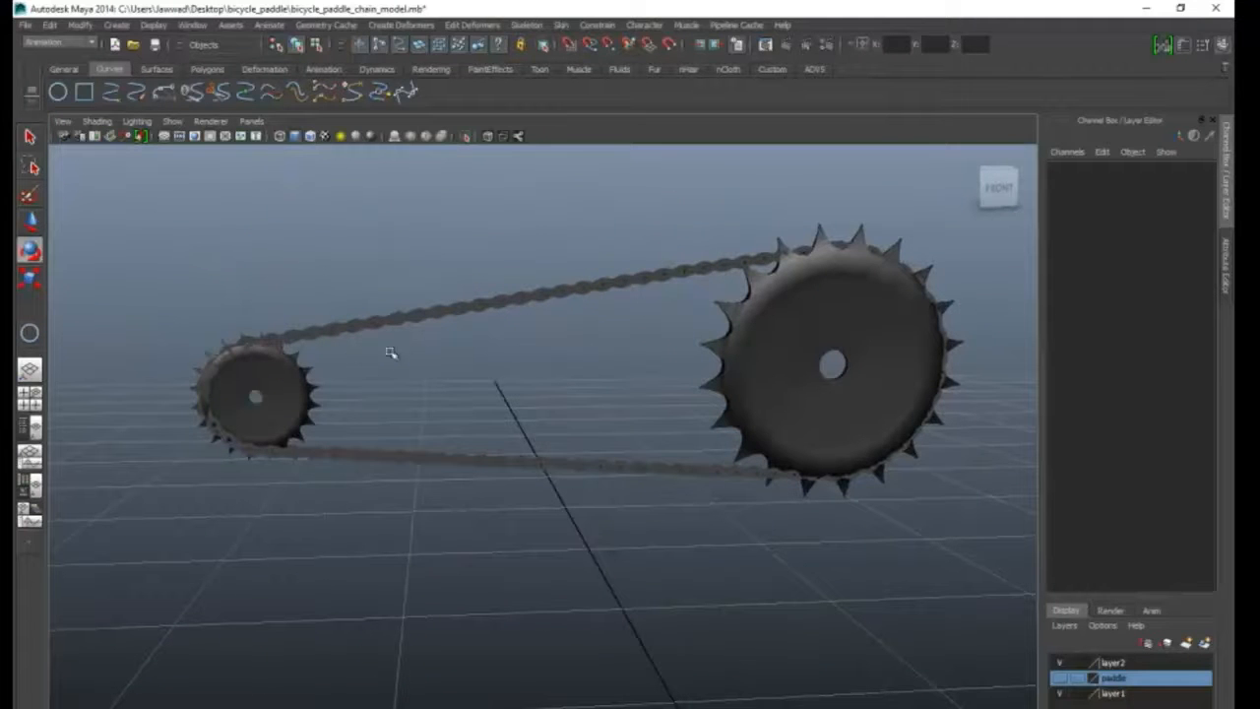
left_click(192, 25)
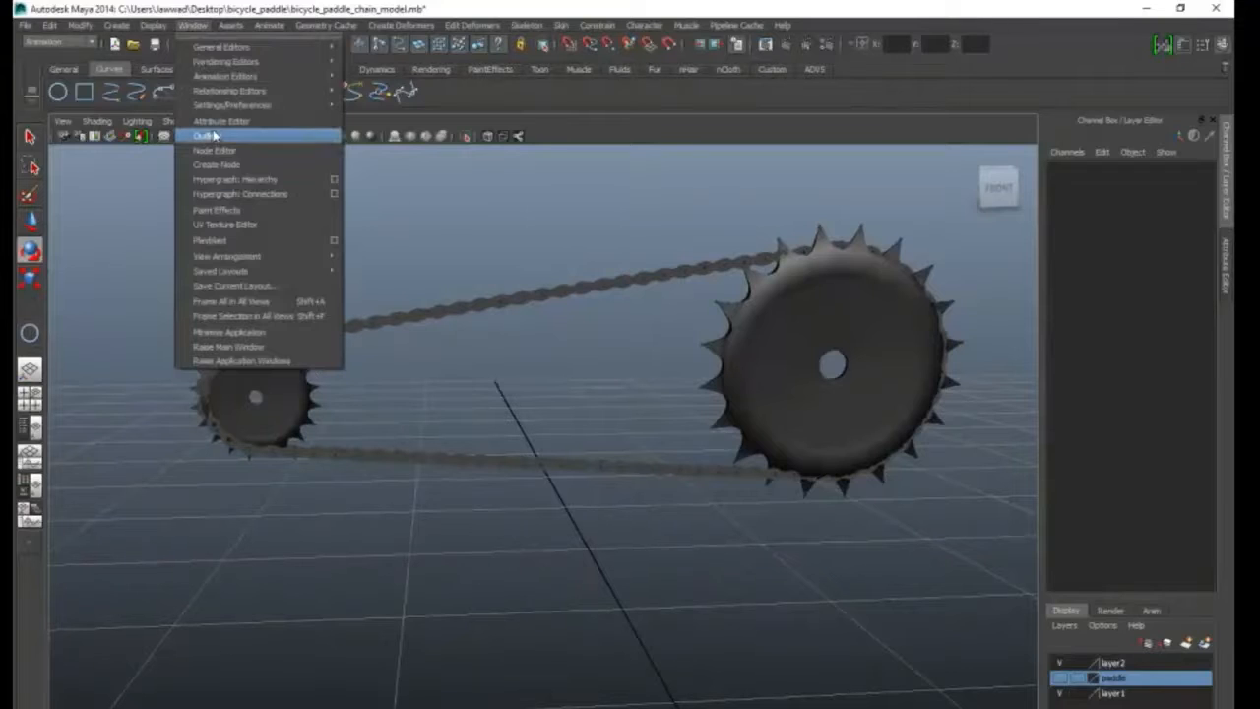
left_click(219, 136)
left_click(876, 448)
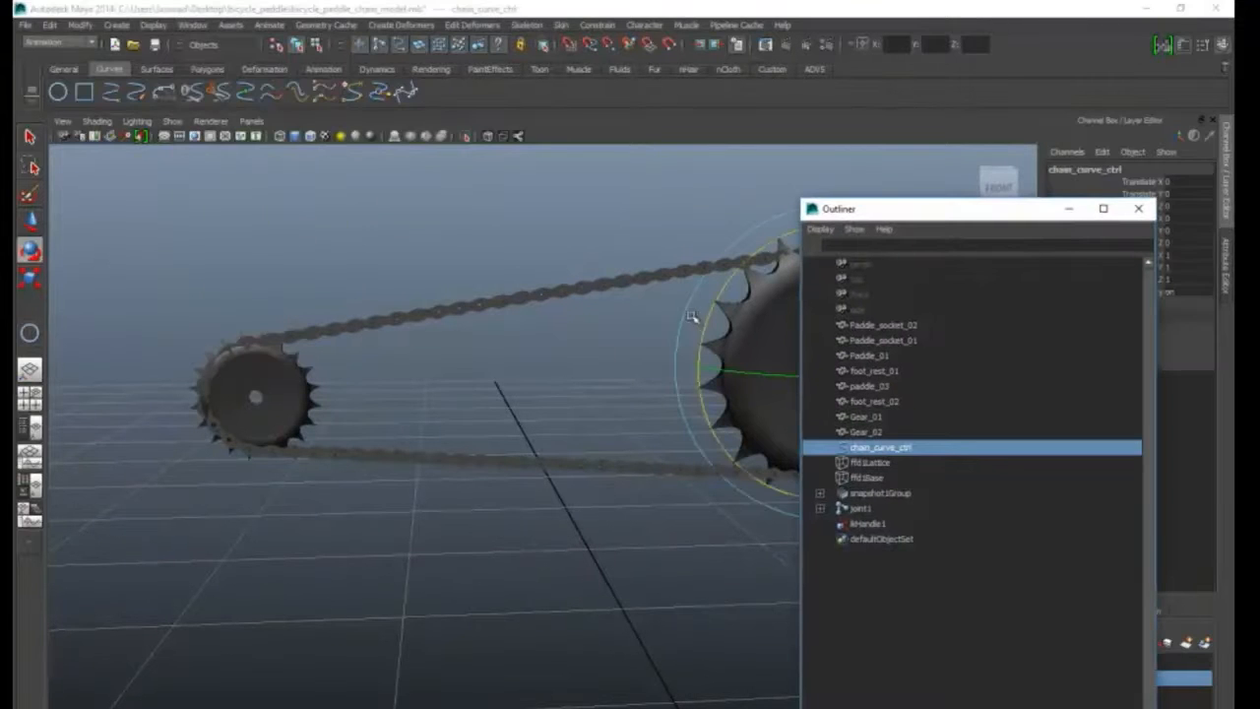
- Try rotating chain_curve_ctrl slightly about its Z axis and undo the rotation
left_click(704, 361)
left_click_drag(704, 361, 682, 380)
key("ctrl+z")
- Examine the chain_curve_ctrl curve around the large gear from several angles and minimize the Outliner
left_click_drag(869, 208, 1011, 358)
left_click_drag(563, 508, 444, 534, "alt")
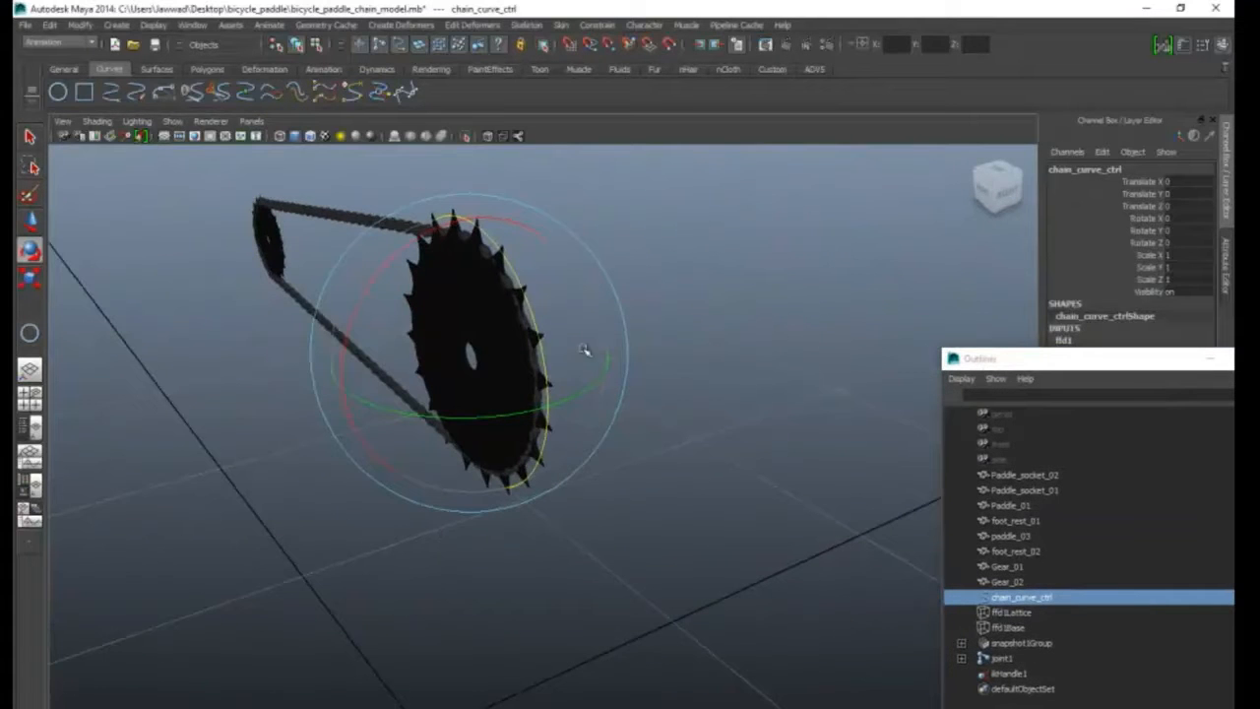
left_click_drag(670, 423, 660, 459, "alt")
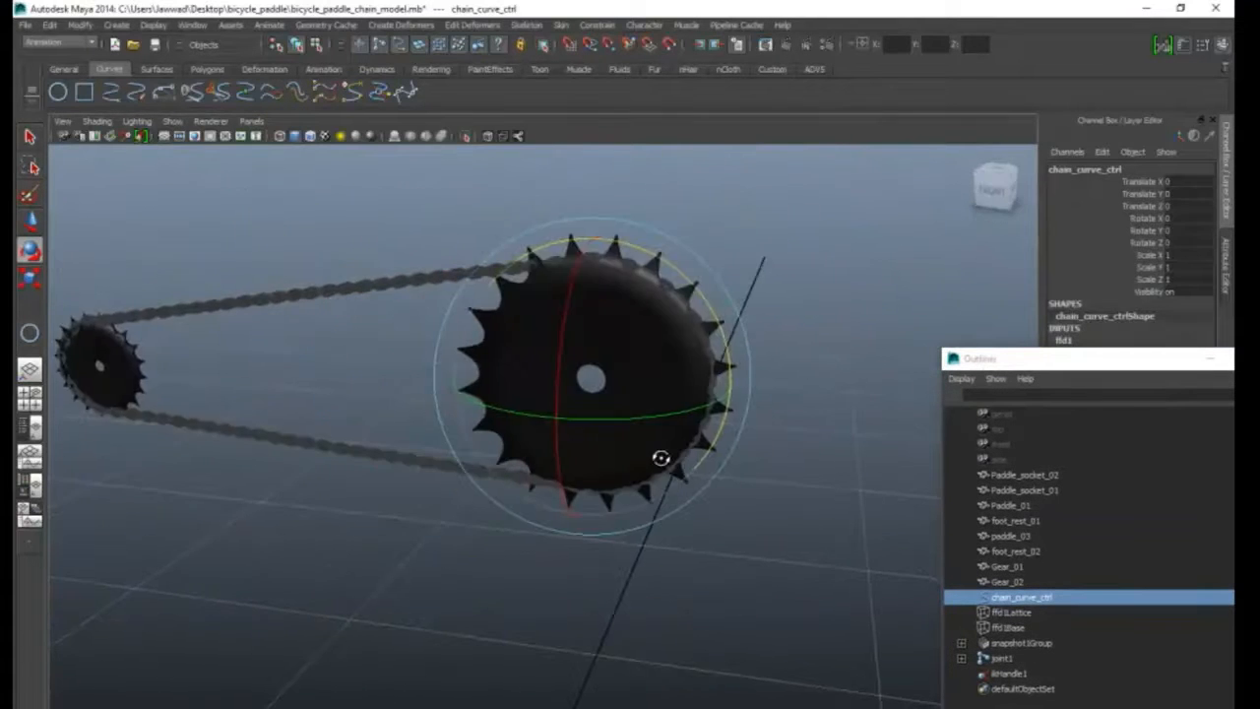
left_click_drag(695, 291, 734, 382)
left_click_drag(842, 406, 852, 394, "alt")
left_click_drag(987, 367, 823, 429)
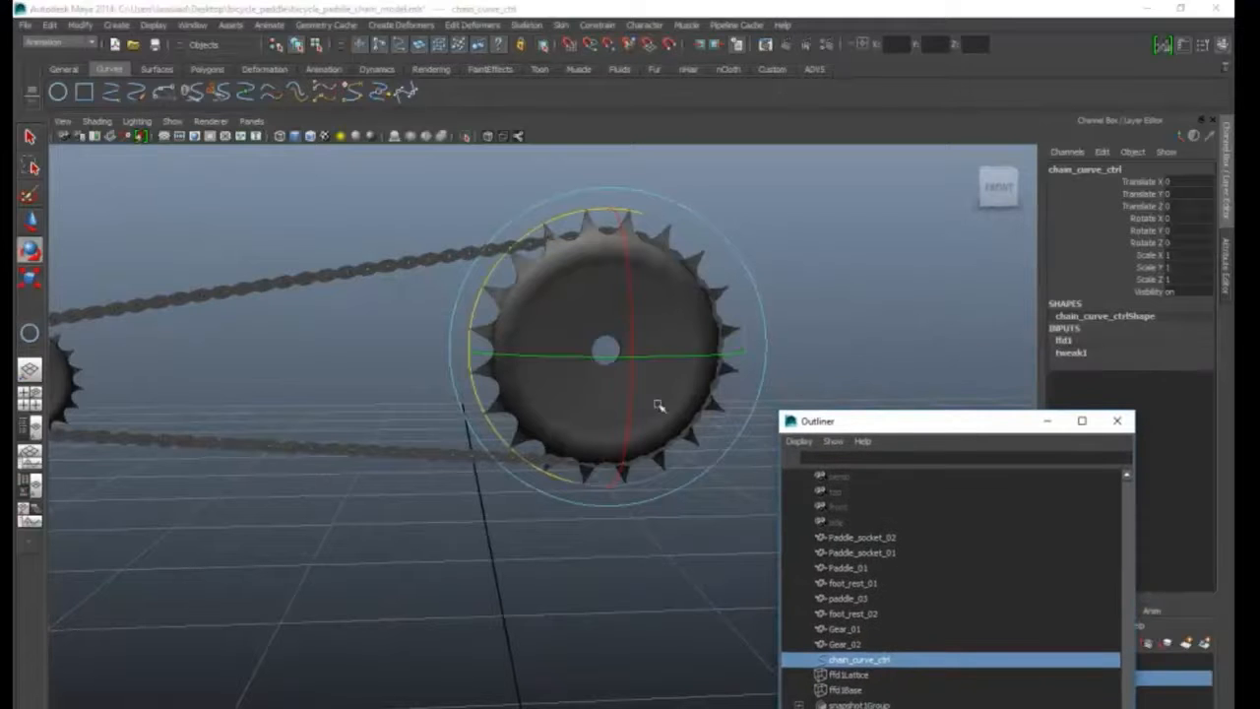
left_click(1047, 421)
mouse_move(793, 473)
left_mouse_down("alt")
mouse_move(827, 458)
mouse_move(793, 466)
left_mouse_up("alt")
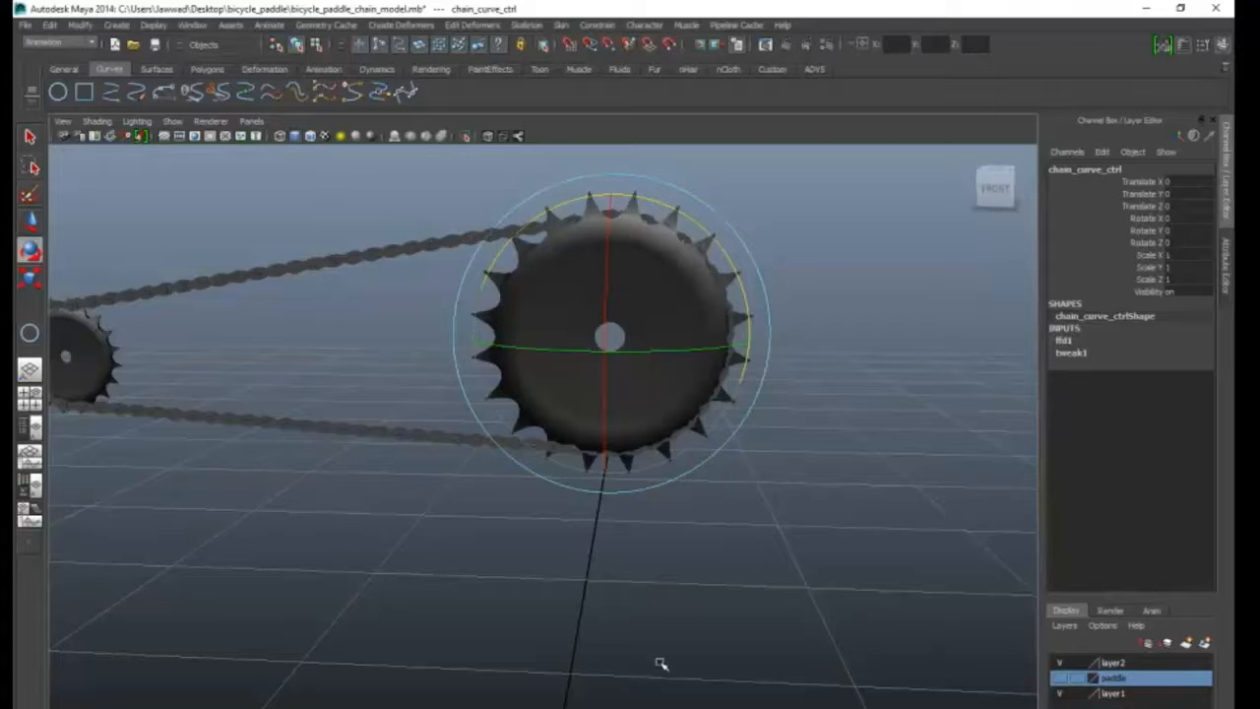
left_click_drag(602, 604, 633, 594, "alt")
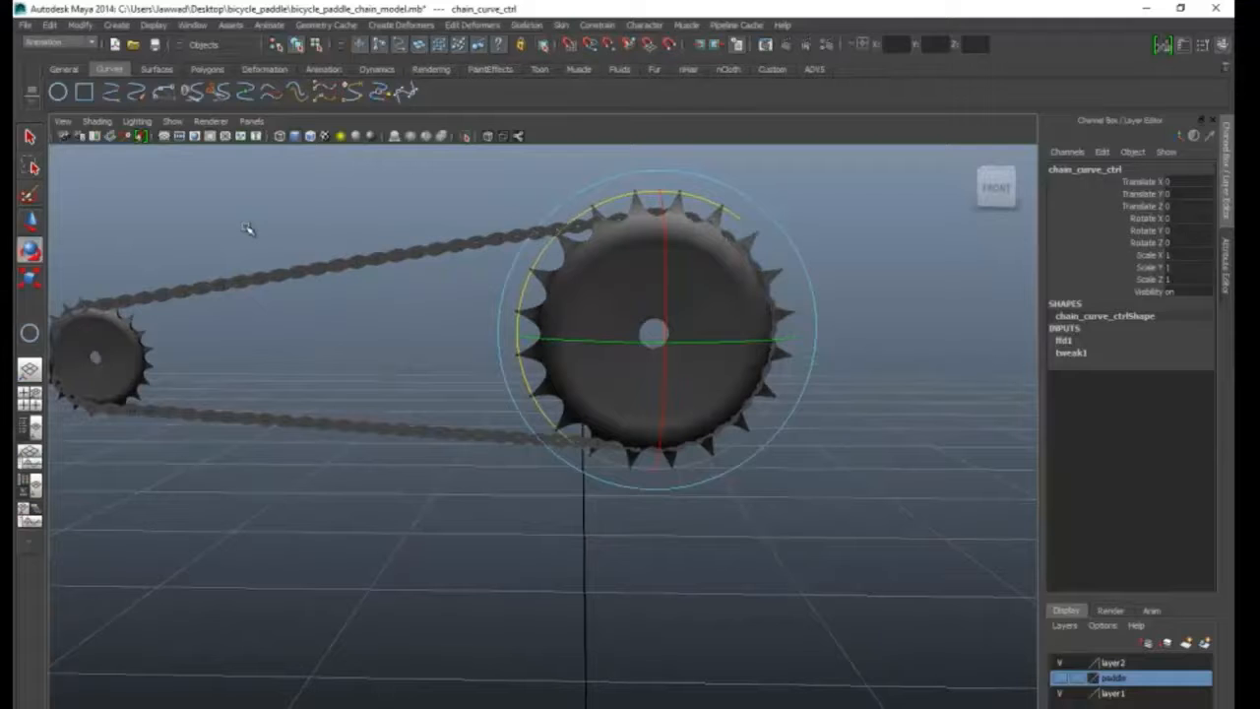
- Create a NURBS circle over the large gear in the front view
left_click(57, 92)
key("space")
left_click_drag(632, 504, 632, 540)
left_click_drag(751, 359, 799, 421)
key("e")
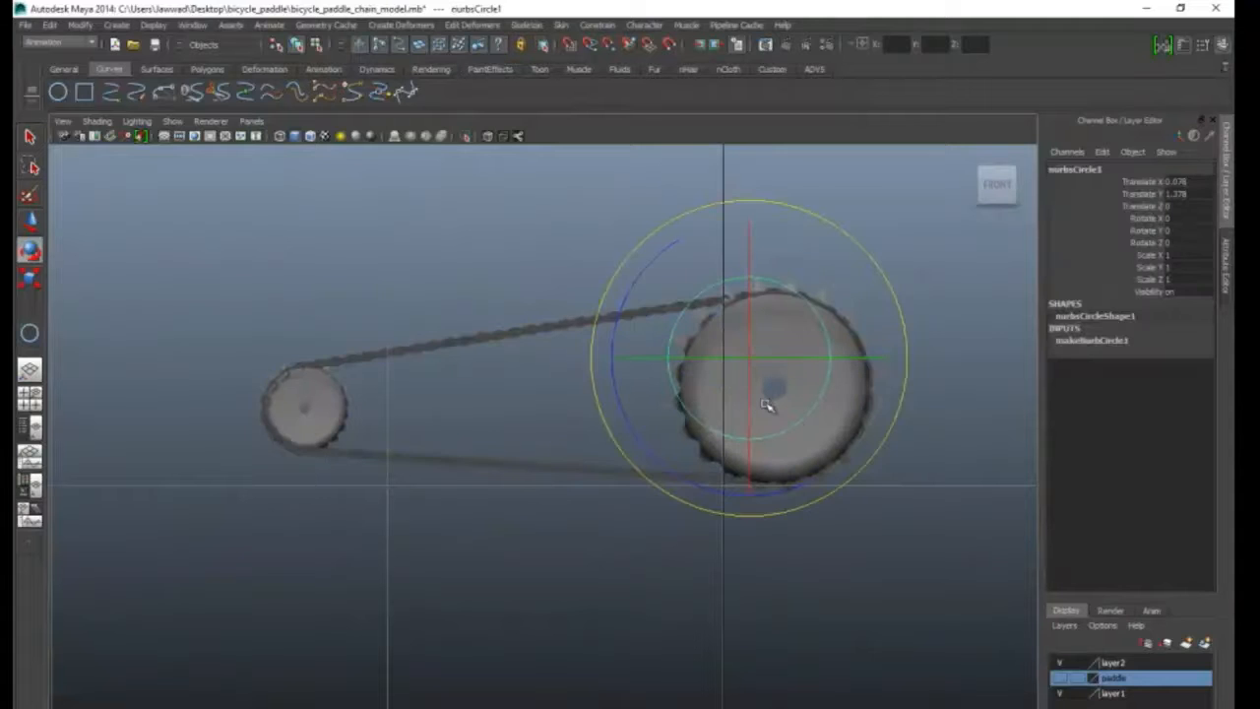
- Move the circle to the large gear's center, about X 0.155 and Y 1.287, and return to the perspective view
key("w")
middle_click_drag(767, 406, 721, 421, "alt")
left_click_drag(705, 326, 709, 351)
left_click_drag(798, 403, 817, 399)
left_click_drag(731, 333, 729, 342)
key("space")
left_click_drag(789, 410, 742, 430)
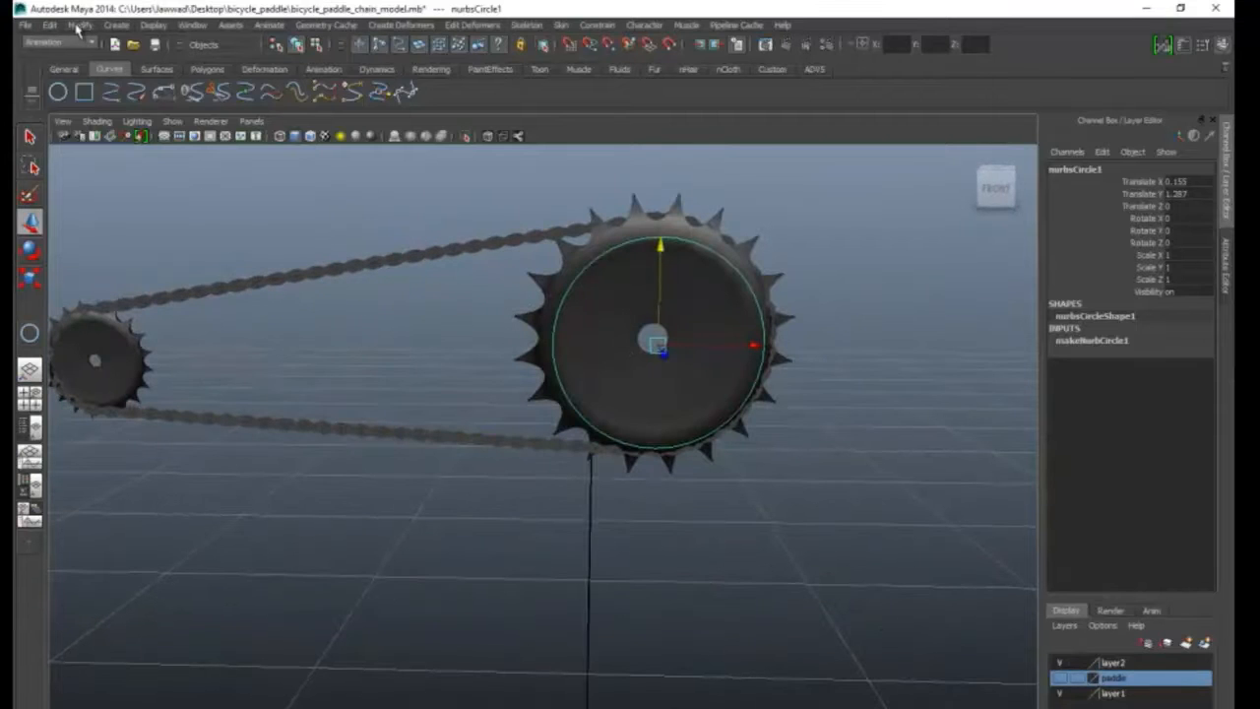
- Freeze the circle's transformations and delete its history
left_click(79, 25)
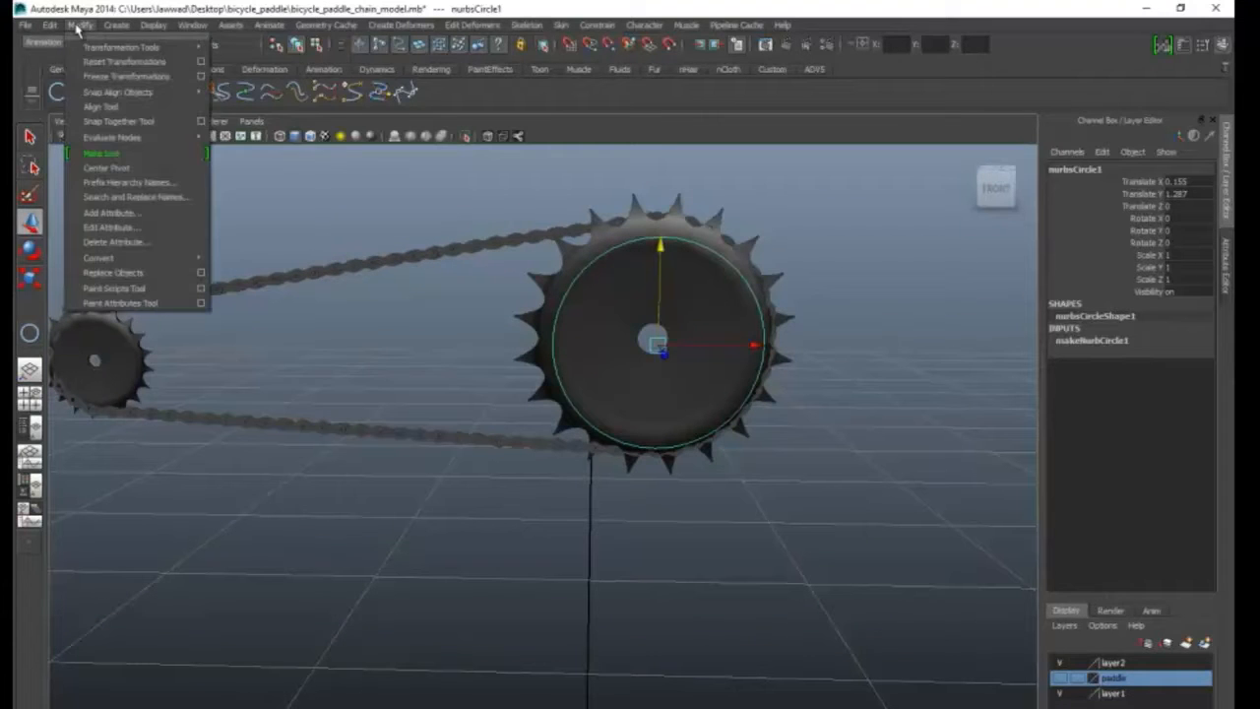
left_click(119, 76)
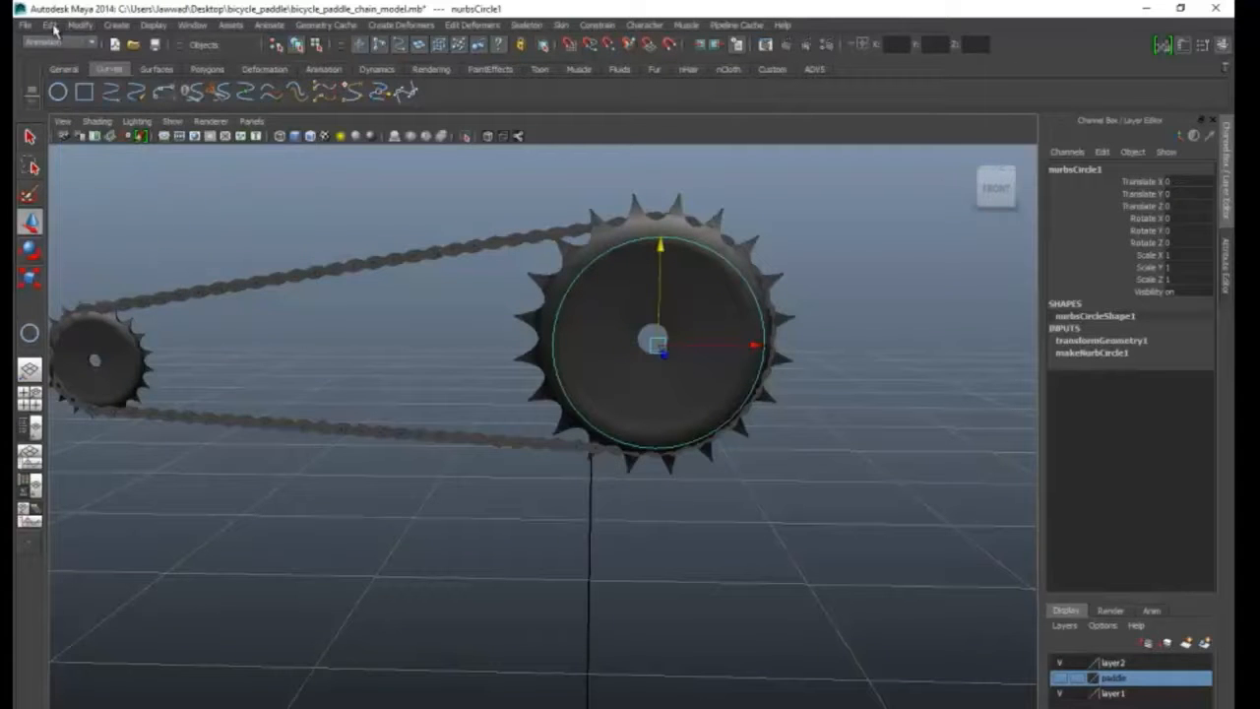
left_click(49, 25)
mouse_move(148, 182)
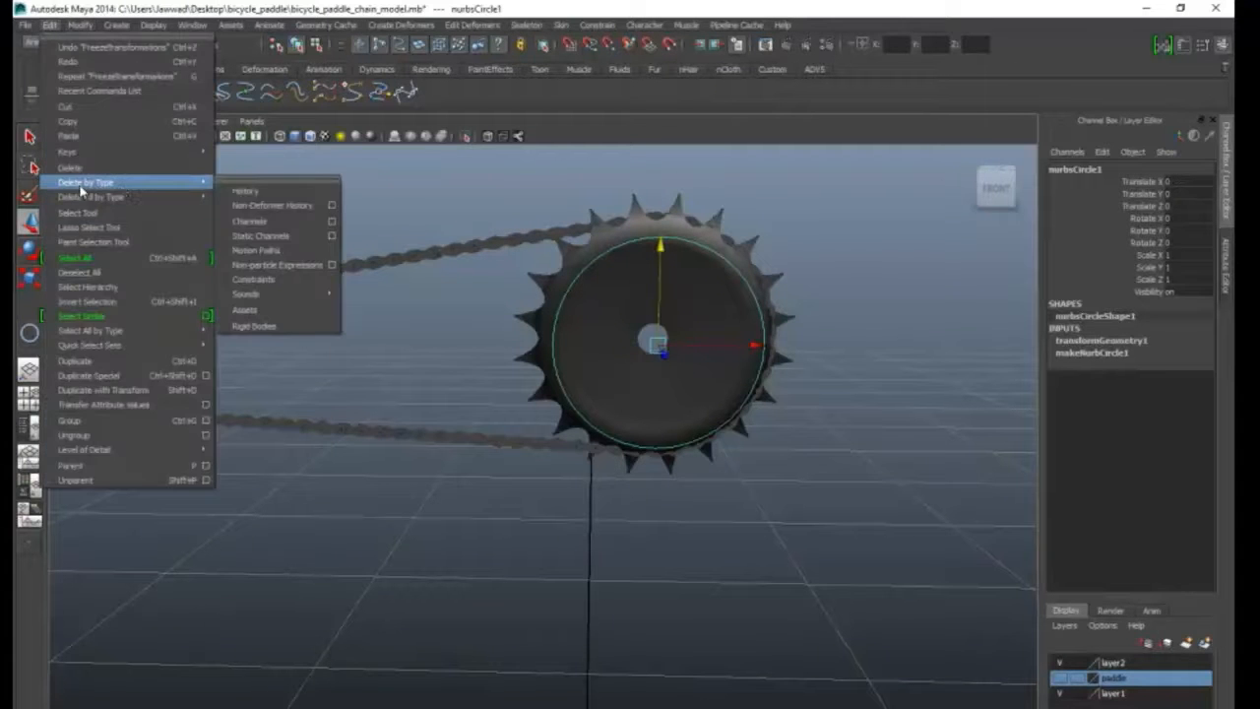
left_click(262, 194)
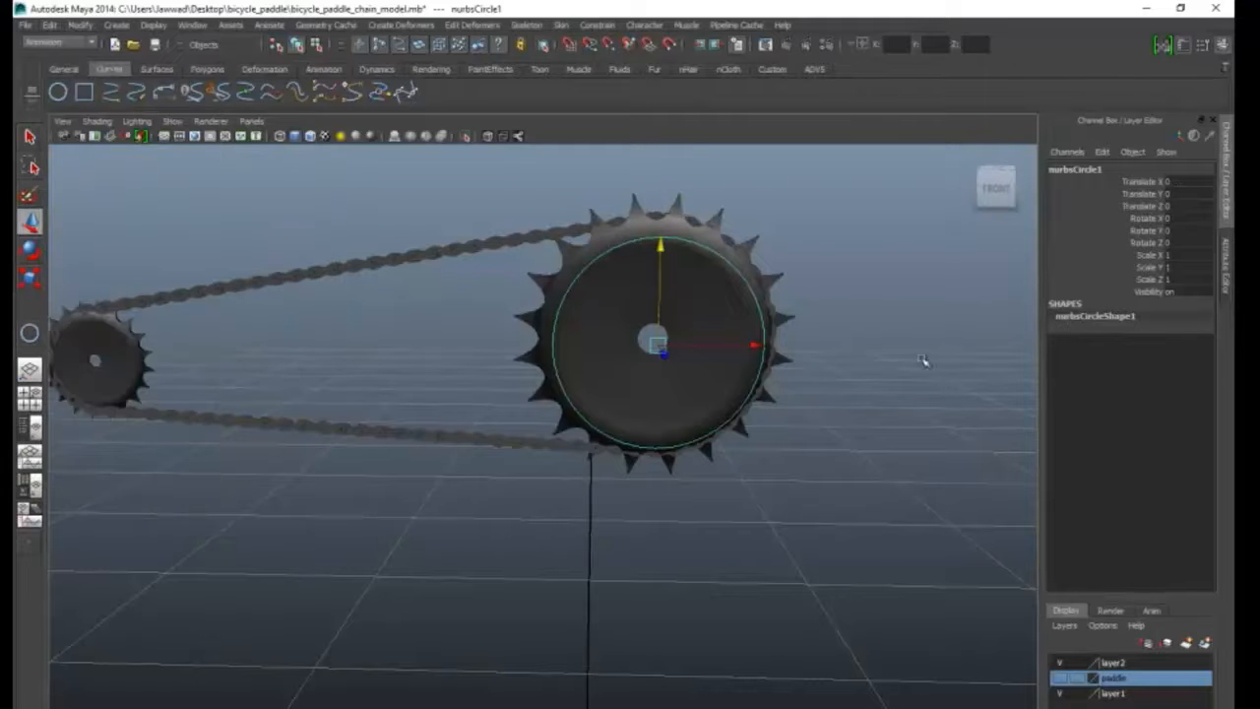
- Check the new circle's placement beside the large gear from several angles and reselect the circle
left_click(867, 449)
left_click_drag(864, 444, 752, 450, "alt")
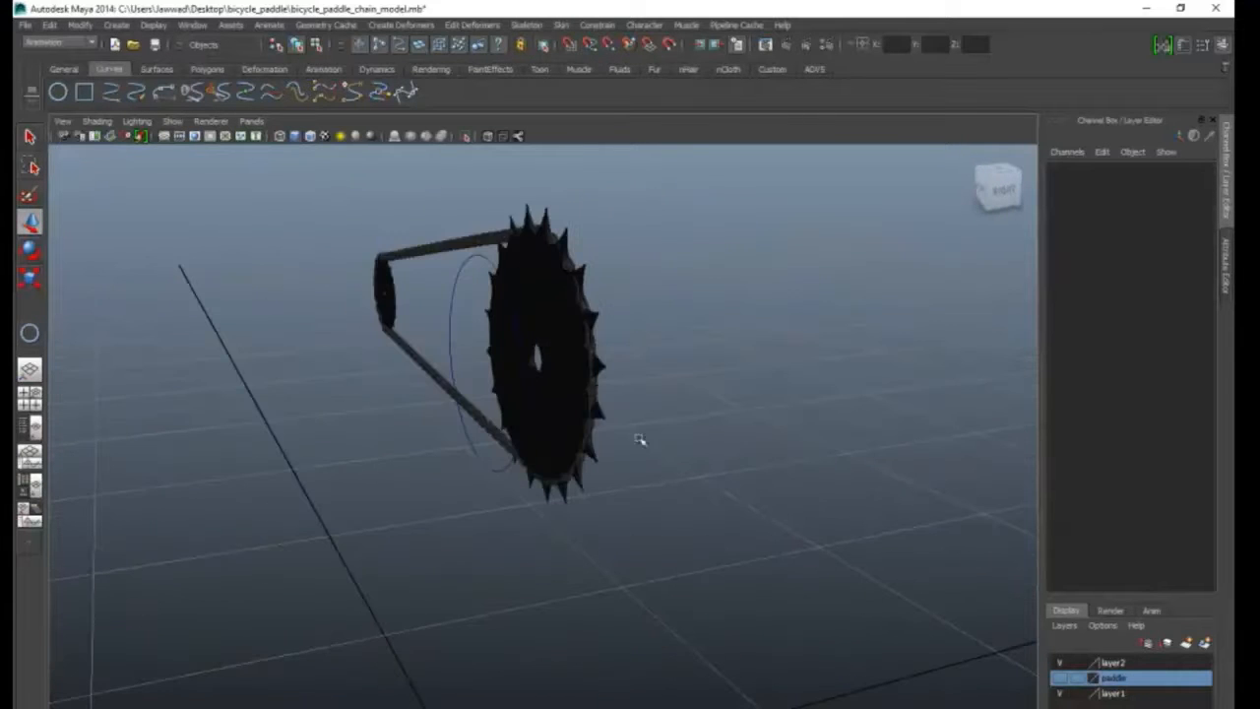
left_click(522, 394)
left_click(613, 464)
left_click_drag(613, 464, 626, 522, "alt")
left_click(455, 421)
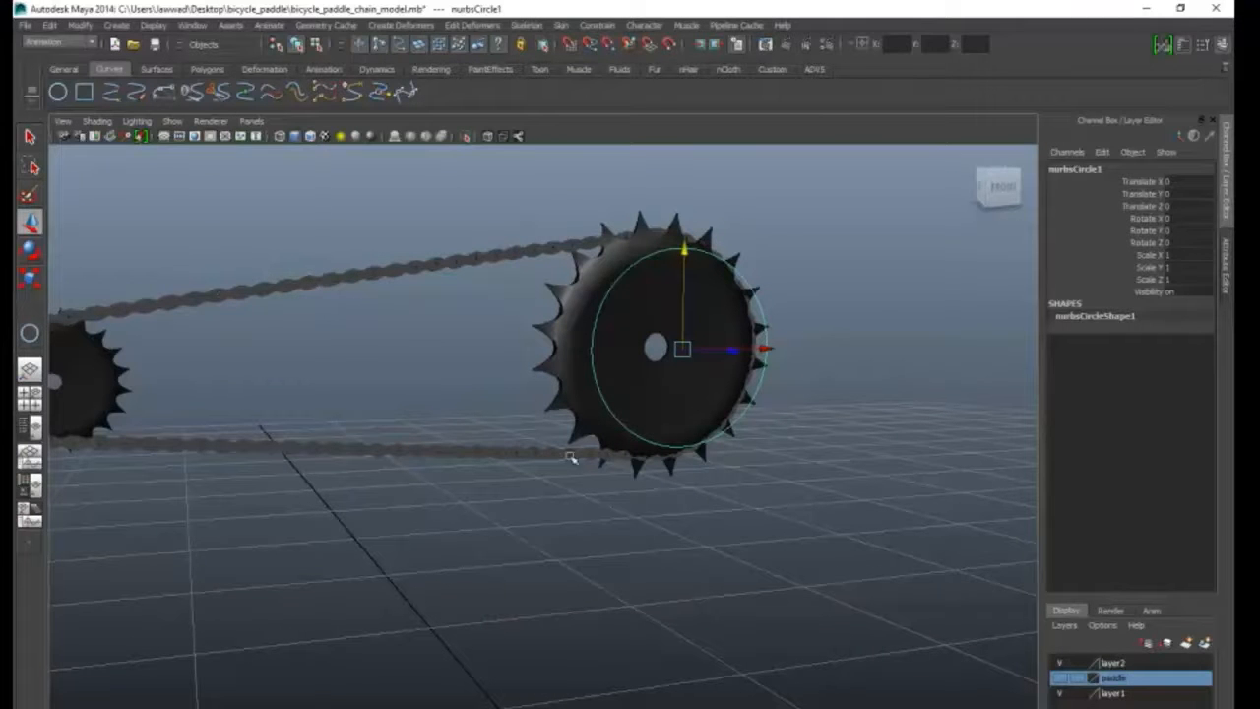
mouse_move(561, 438)
left_mouse_down("alt")
mouse_move(684, 521)
mouse_move(573, 455)
left_mouse_up("alt")
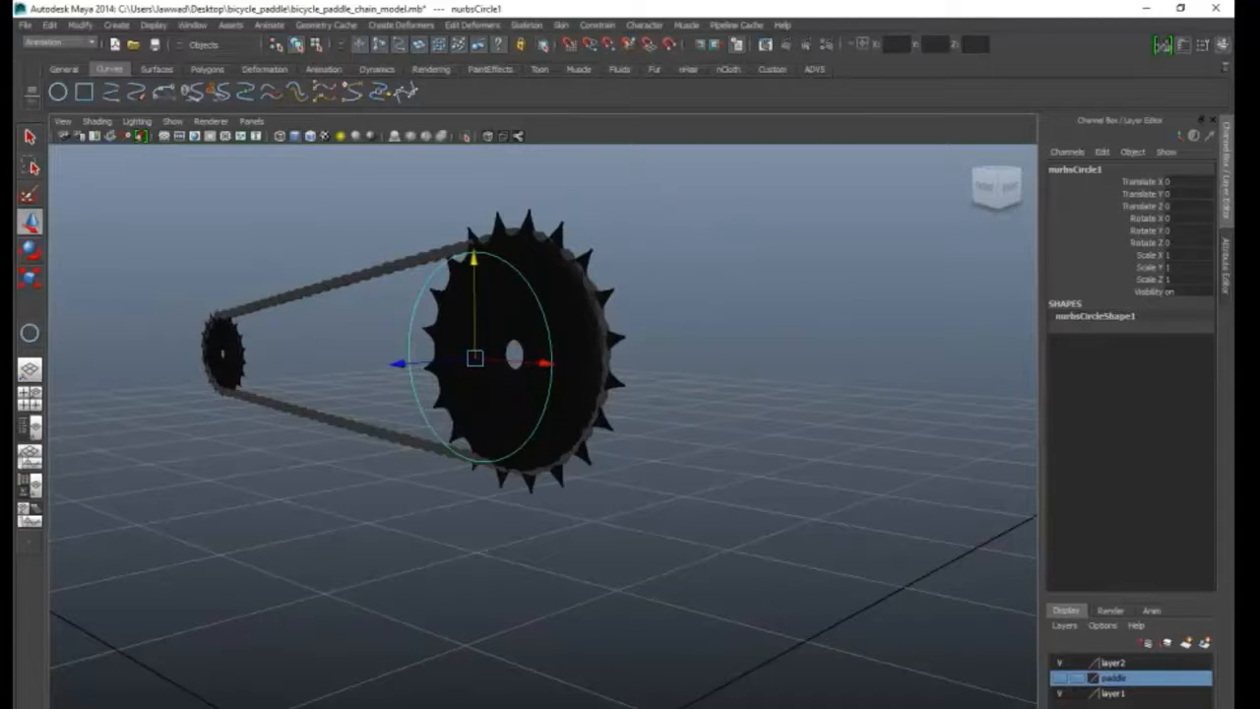
- Rename nurbsCircle1 as chain_setup_ctrl in the Outliner
key("alt+Tab")
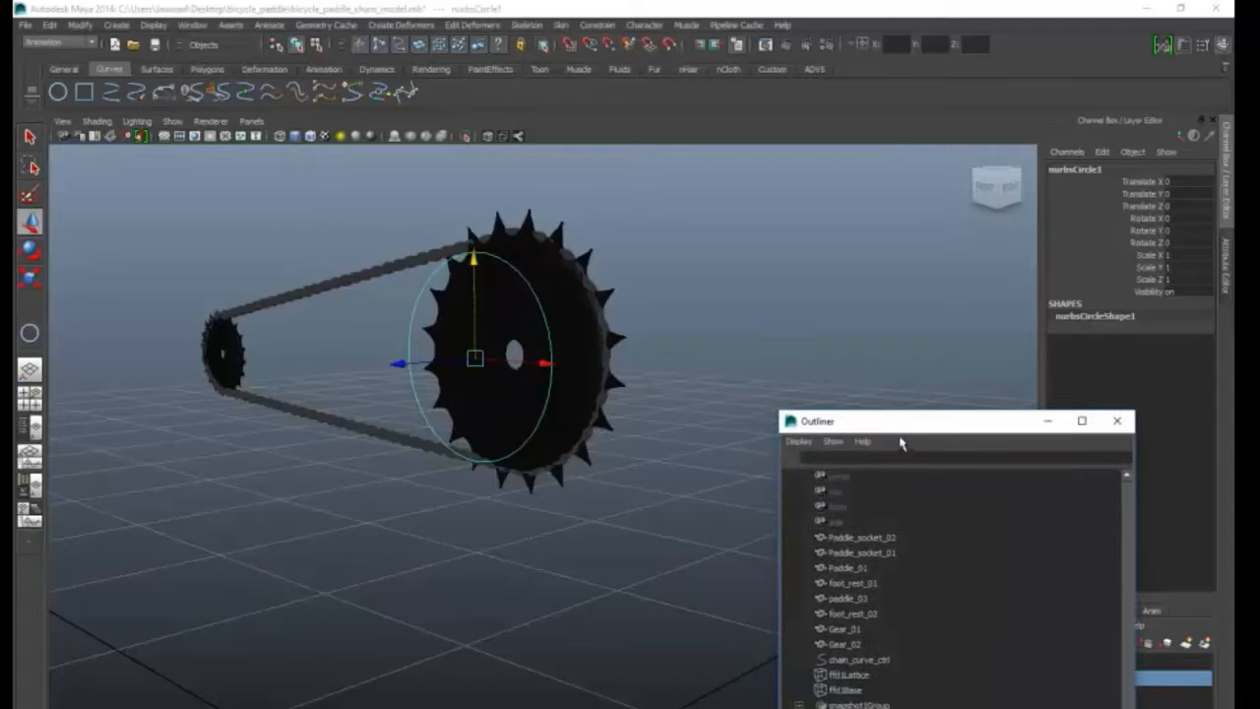
left_click_drag(919, 422, 919, 179)
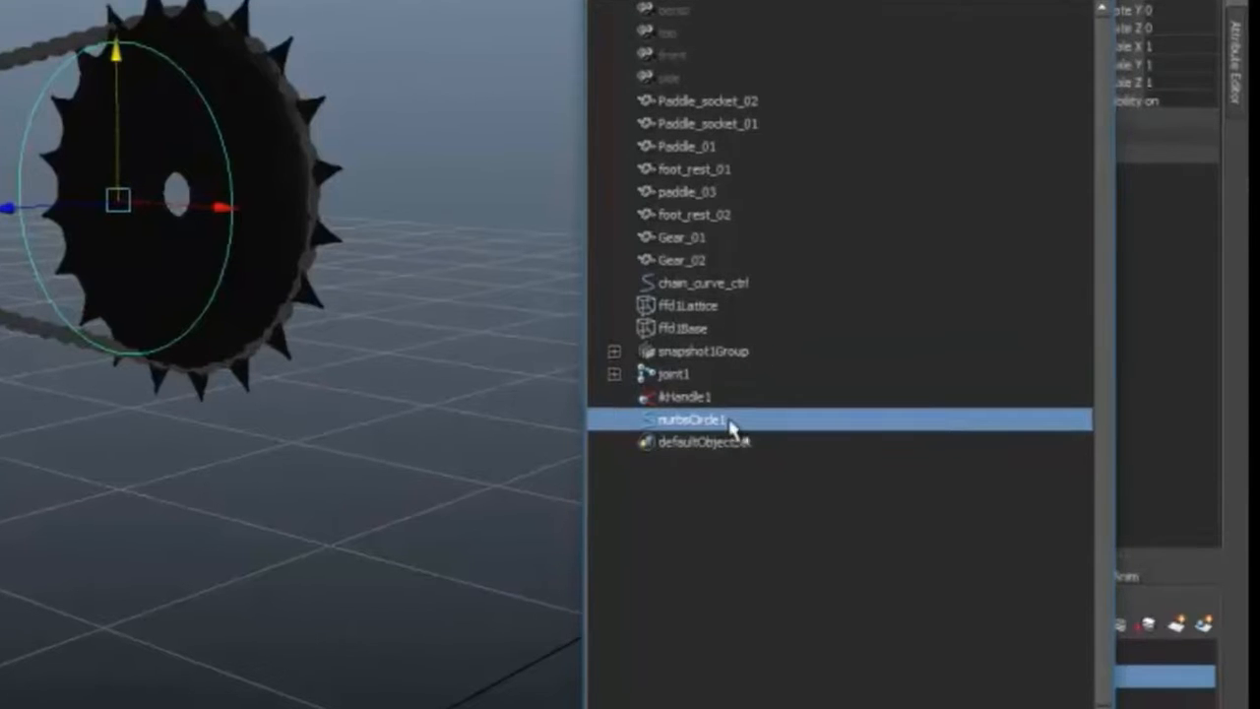
double_click(784, 448)
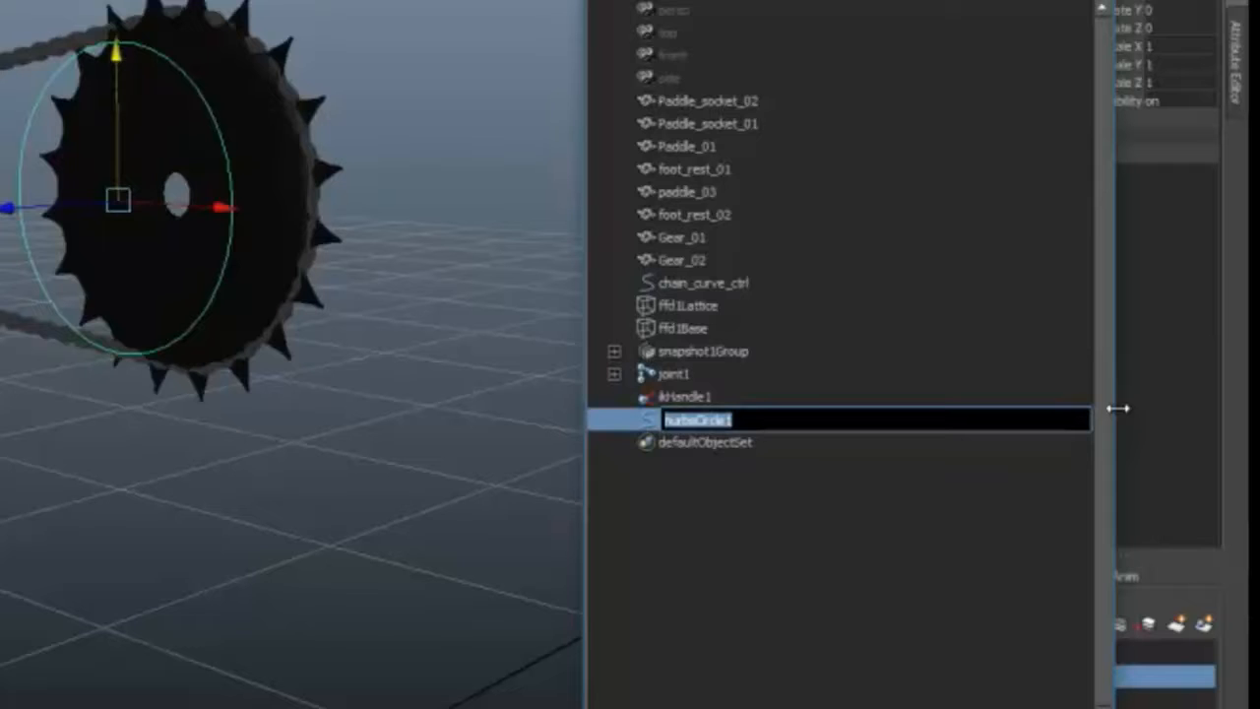
type("chain_")
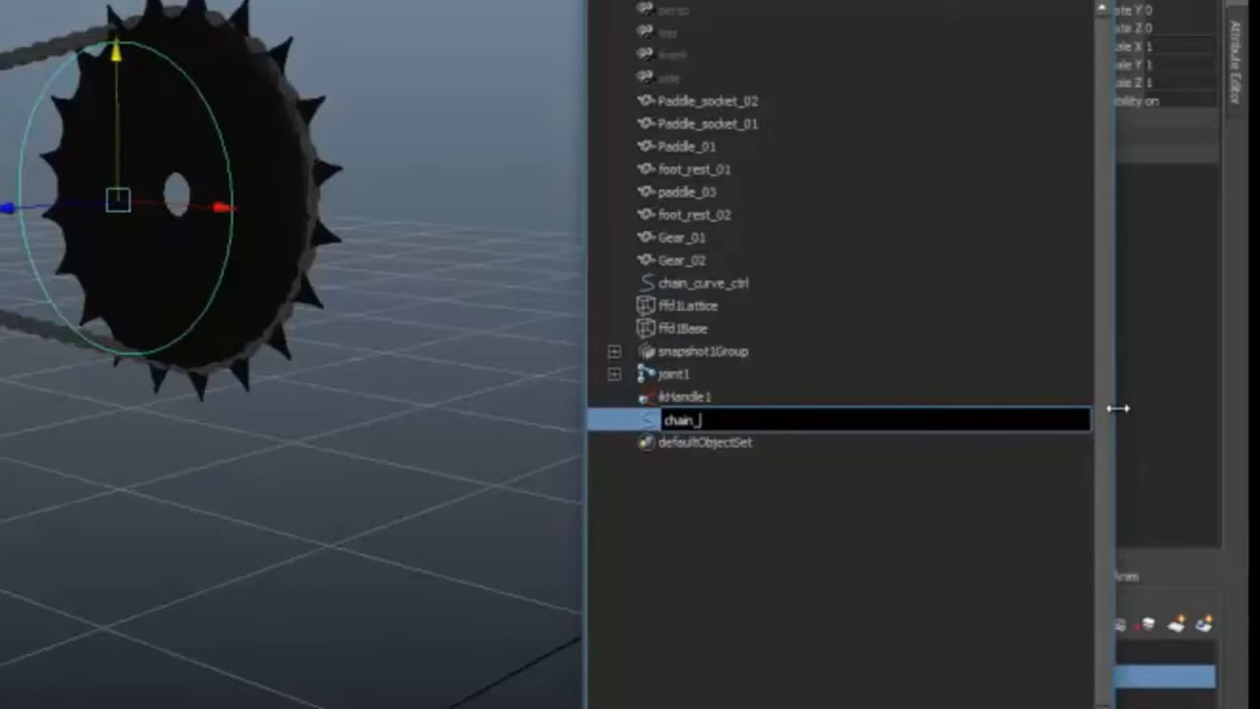
type("up")
key("Return")
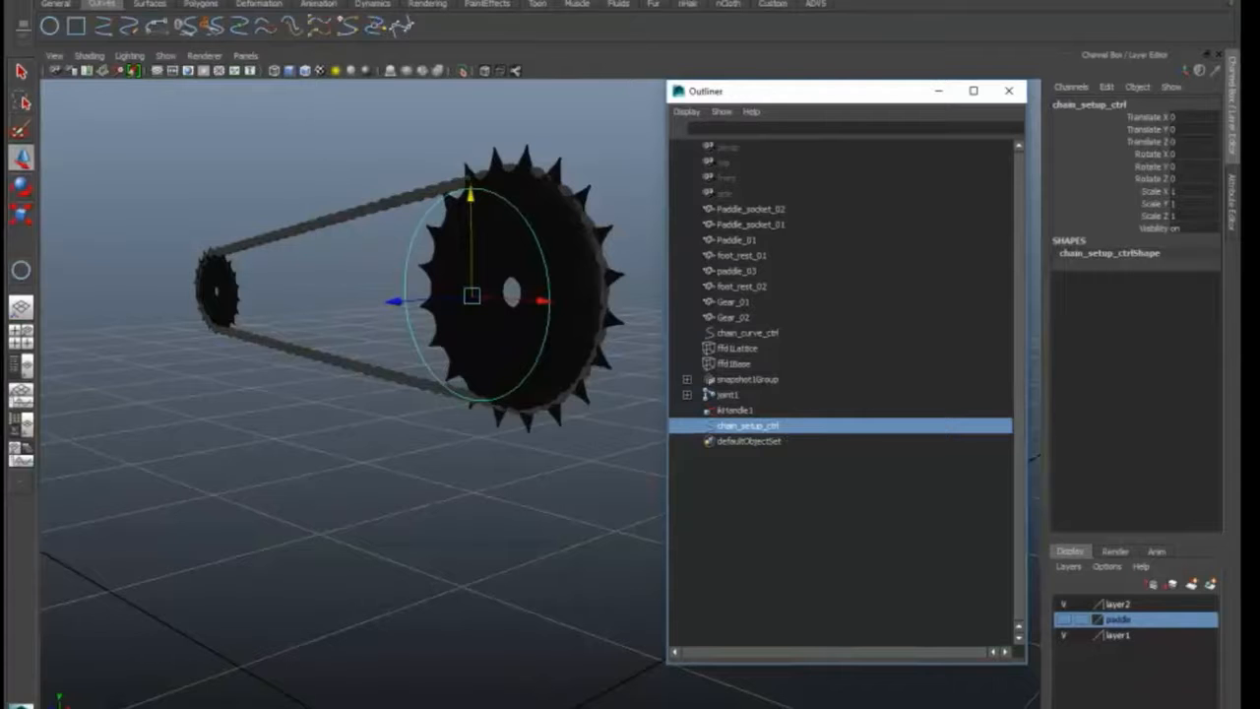
- Open a blank Notepad document and bring Maya's Outliner back to the front beside the gears
key("super+s")
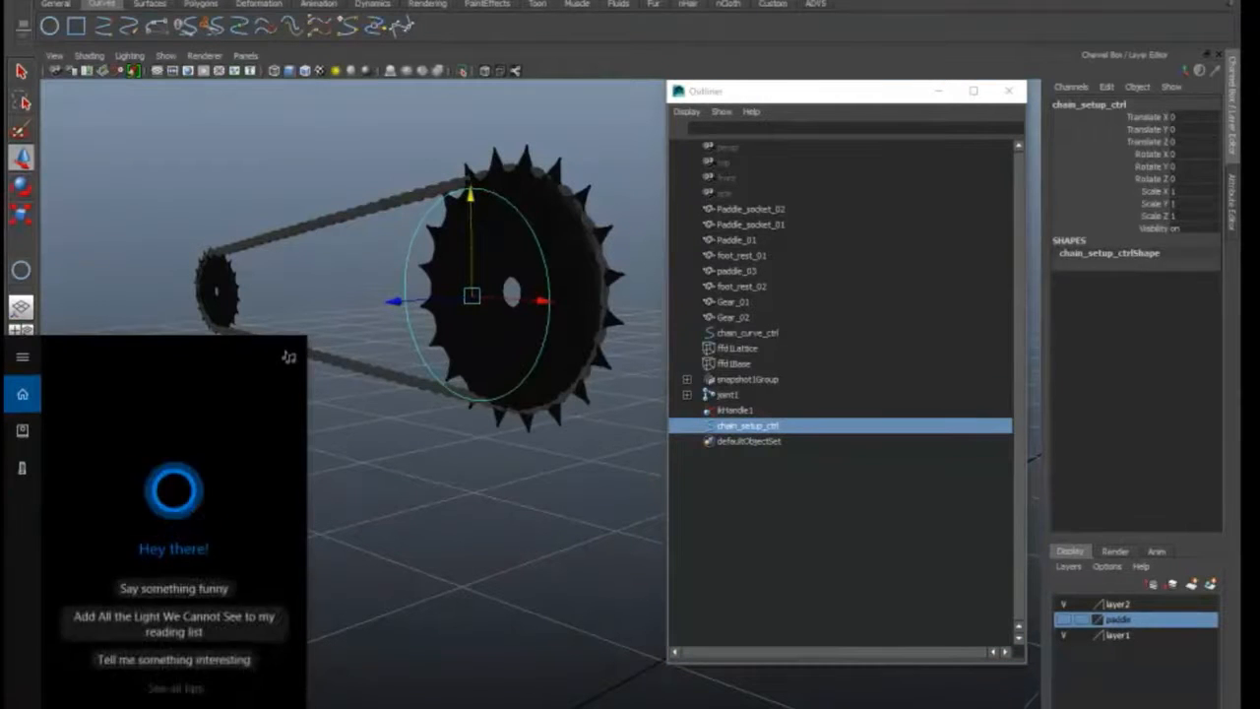
type("note")
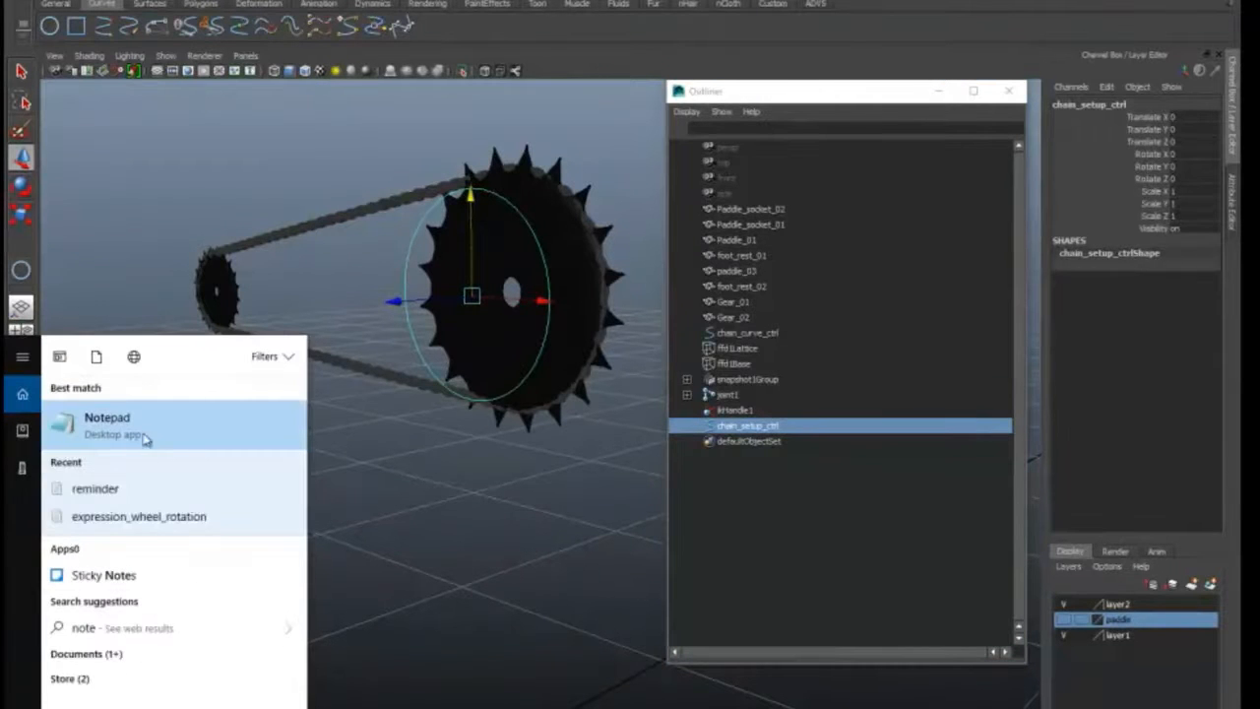
left_click(147, 429)
left_click_drag(461, 155, 1022, 162)
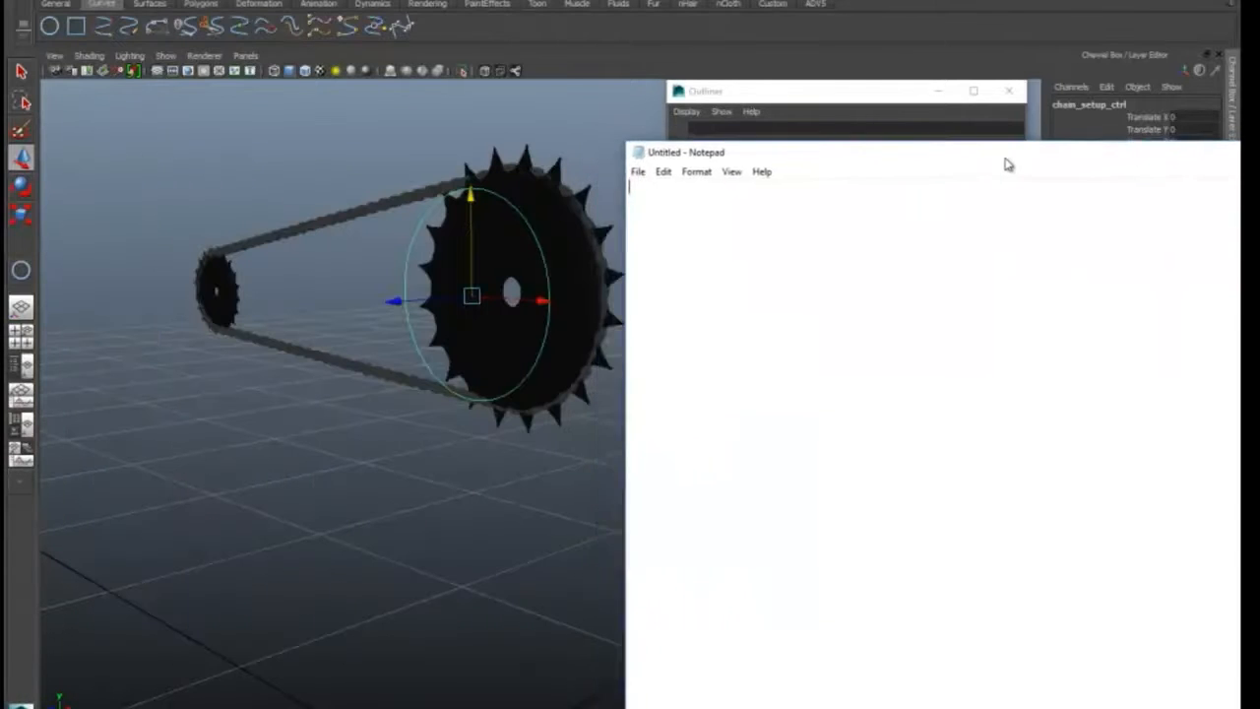
left_click(753, 93)
left_click_drag(779, 98, 397, 113)
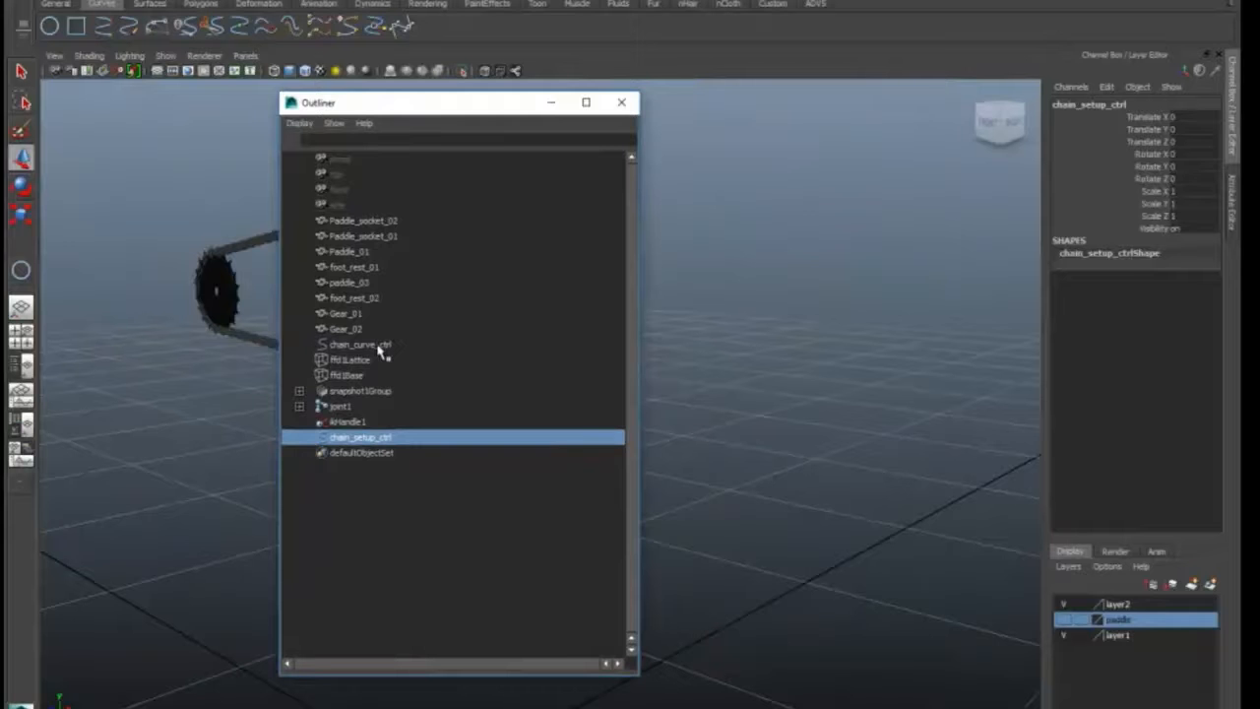
left_click_drag(428, 110, 758, 118)
- Try rotating chain_setup_ctrl freehand about its Z axis and undo the rotation
left_click_drag(458, 466, 351, 530, "alt")
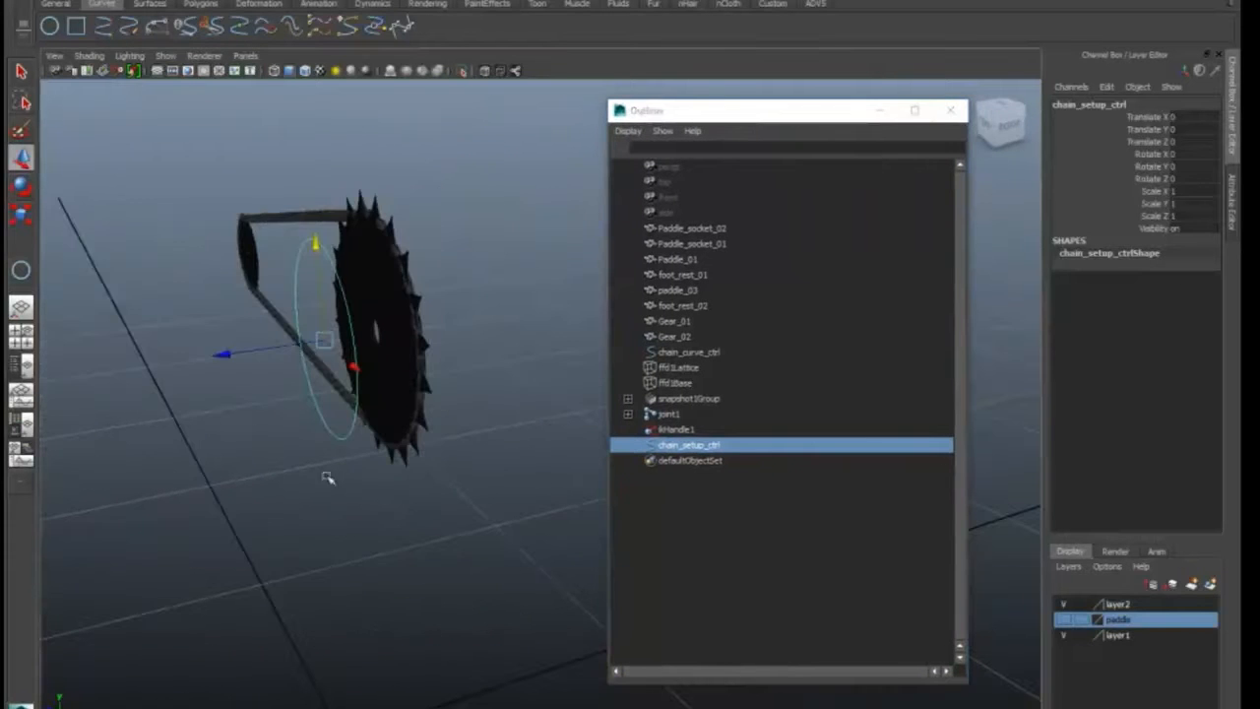
key("e")
mouse_move(432, 535)
left_mouse_down("alt")
mouse_move(411, 551)
mouse_move(417, 541)
left_mouse_up("alt")
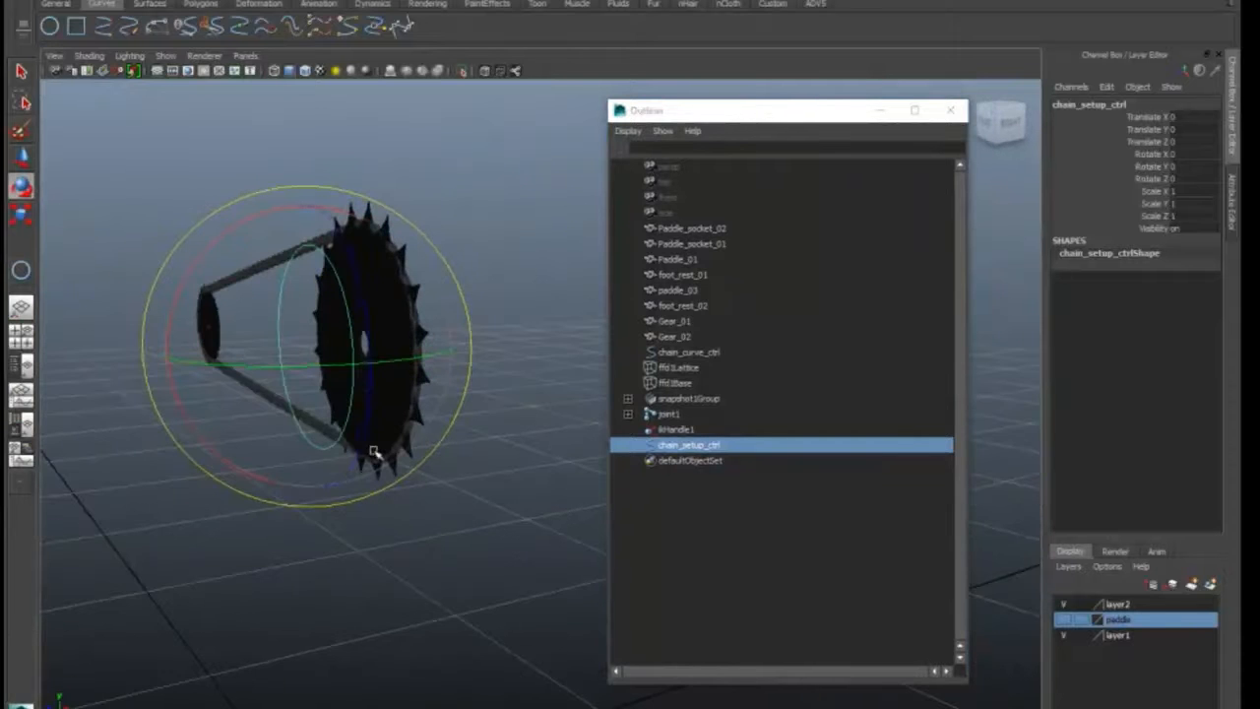
mouse_move(345, 456)
left_mouse_down("alt")
mouse_move(436, 450)
mouse_move(344, 468)
mouse_move(331, 444)
left_mouse_up("alt")
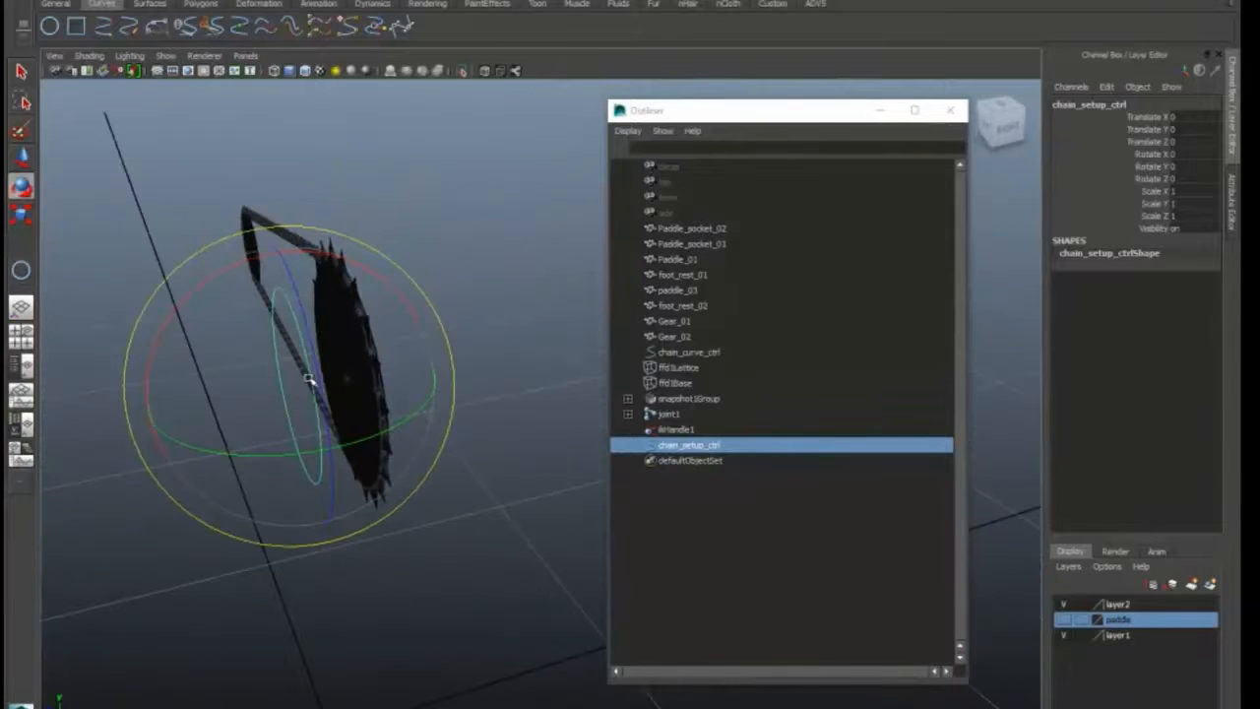
left_click_drag(317, 365, 327, 449)
key("ctrl+z")
left_click_drag(378, 570, 334, 546, "alt")
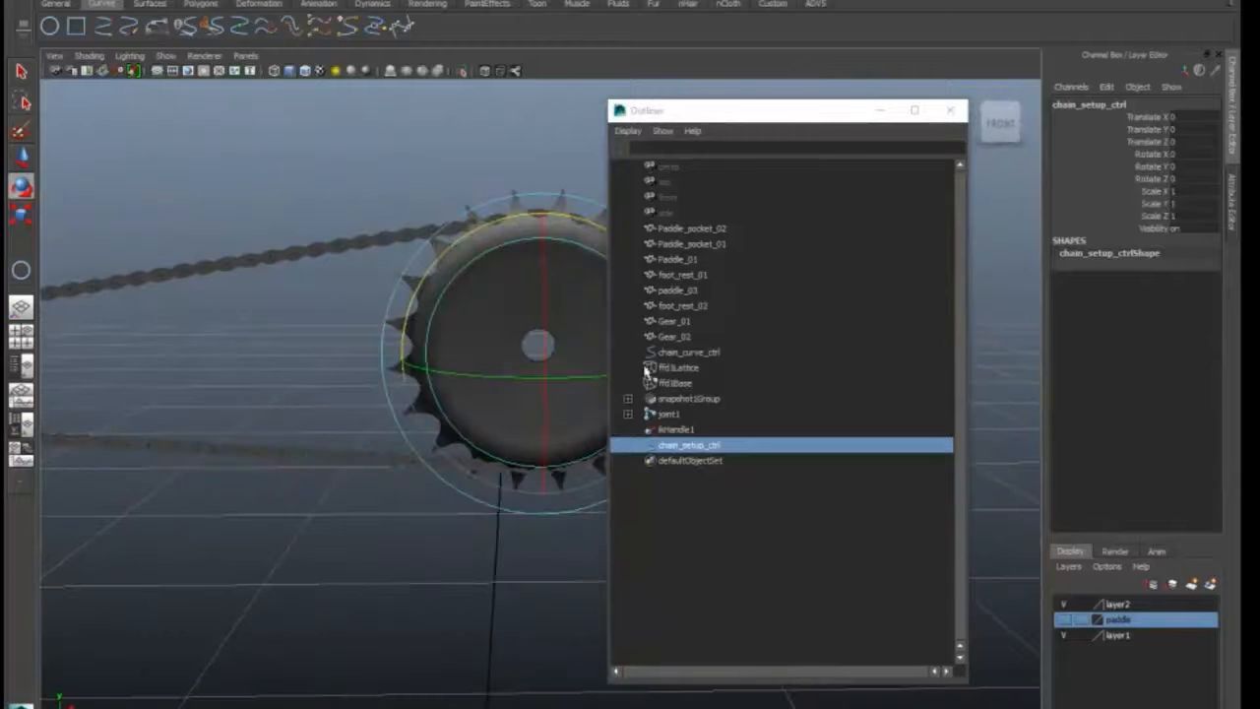
- Try rotating chain_curve_ctrl about its Z axis to about -24.6 degrees and undo the rotation
left_click(694, 353)
left_click_drag(442, 402, 367, 431, "alt")
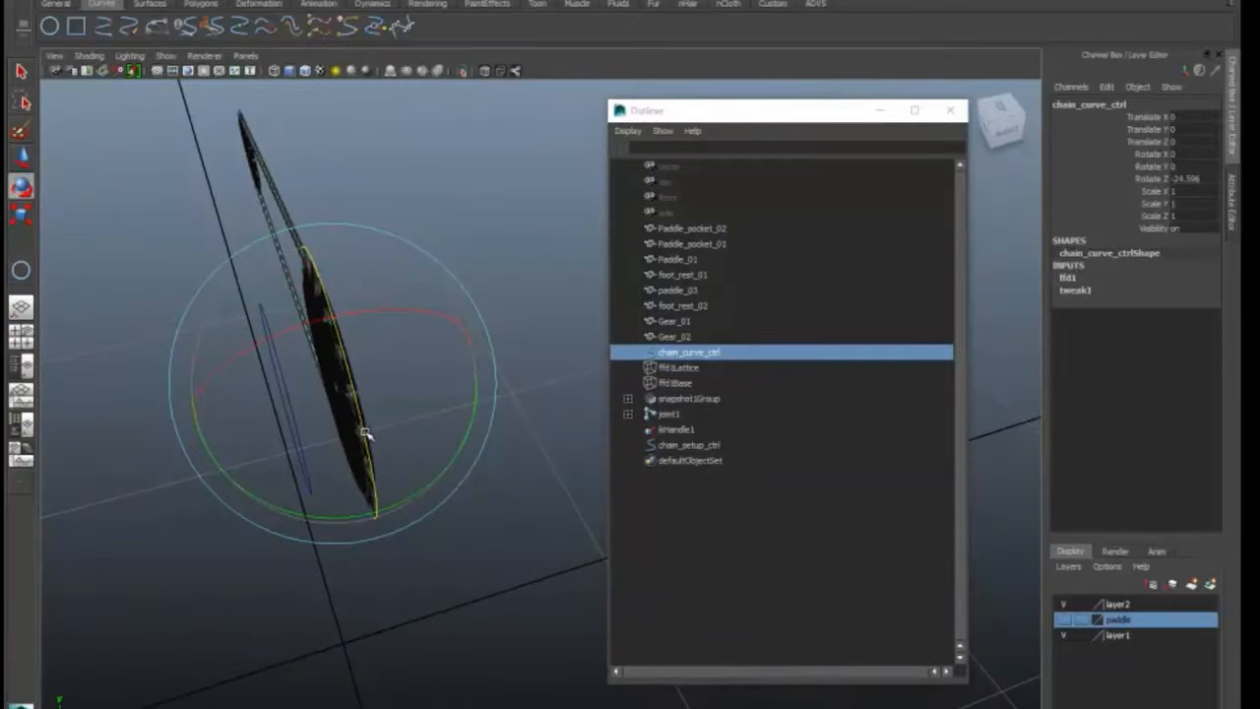
key("ctrl+z")
left_click_drag(514, 279, 580, 337, "alt")
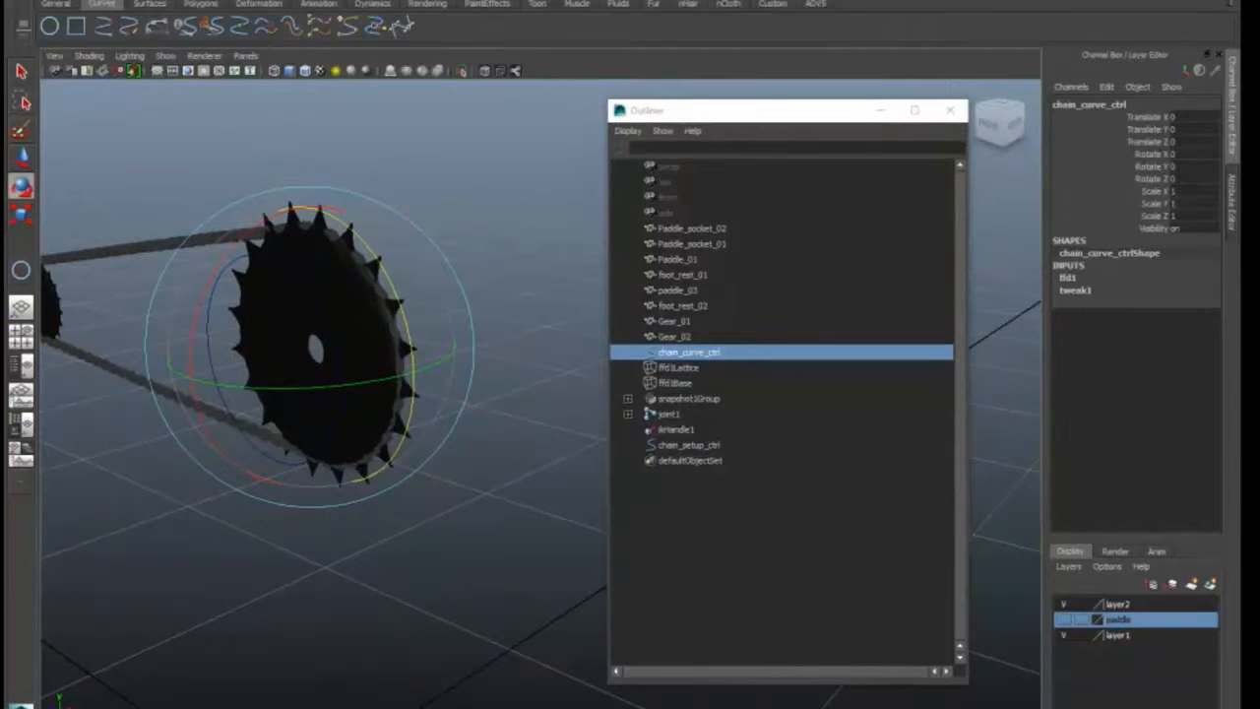
- Copy the name chain_curve_ctrl from the Outliner into Notepad and extend it with .rotateZ = to start the expression
left_click(711, 446)
double_click(710, 446)
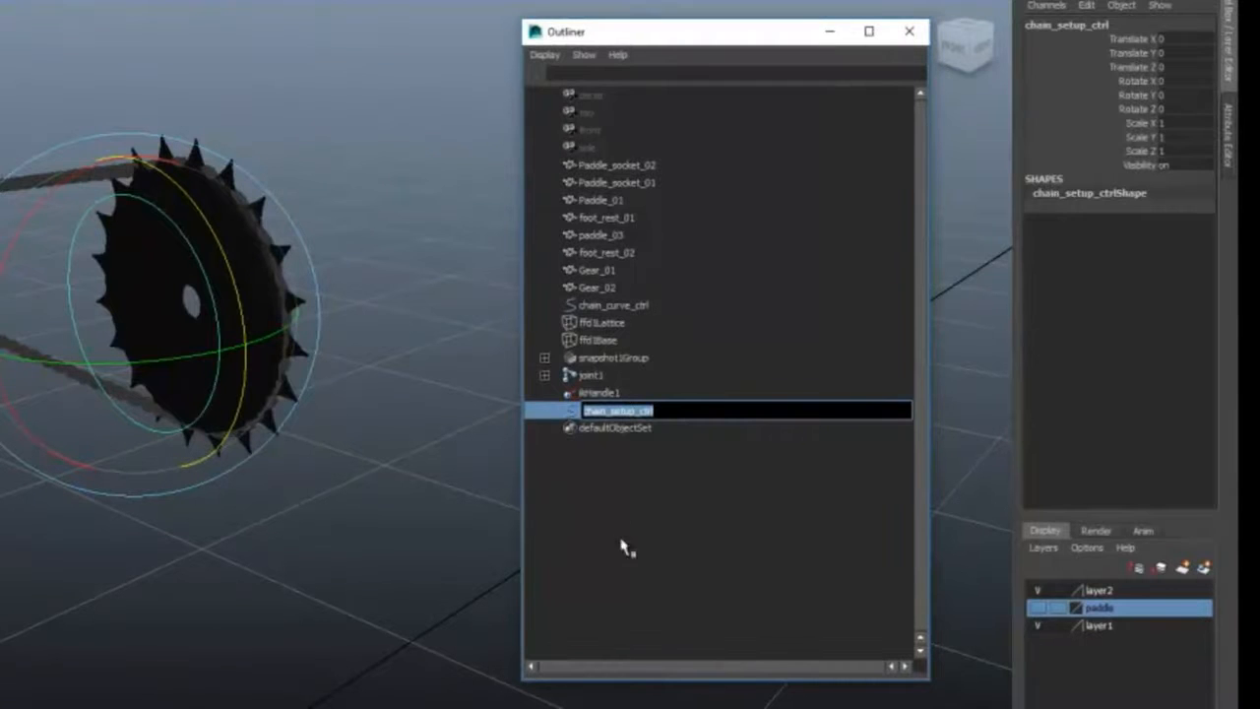
double_click(635, 306)
key("ctrl+c")
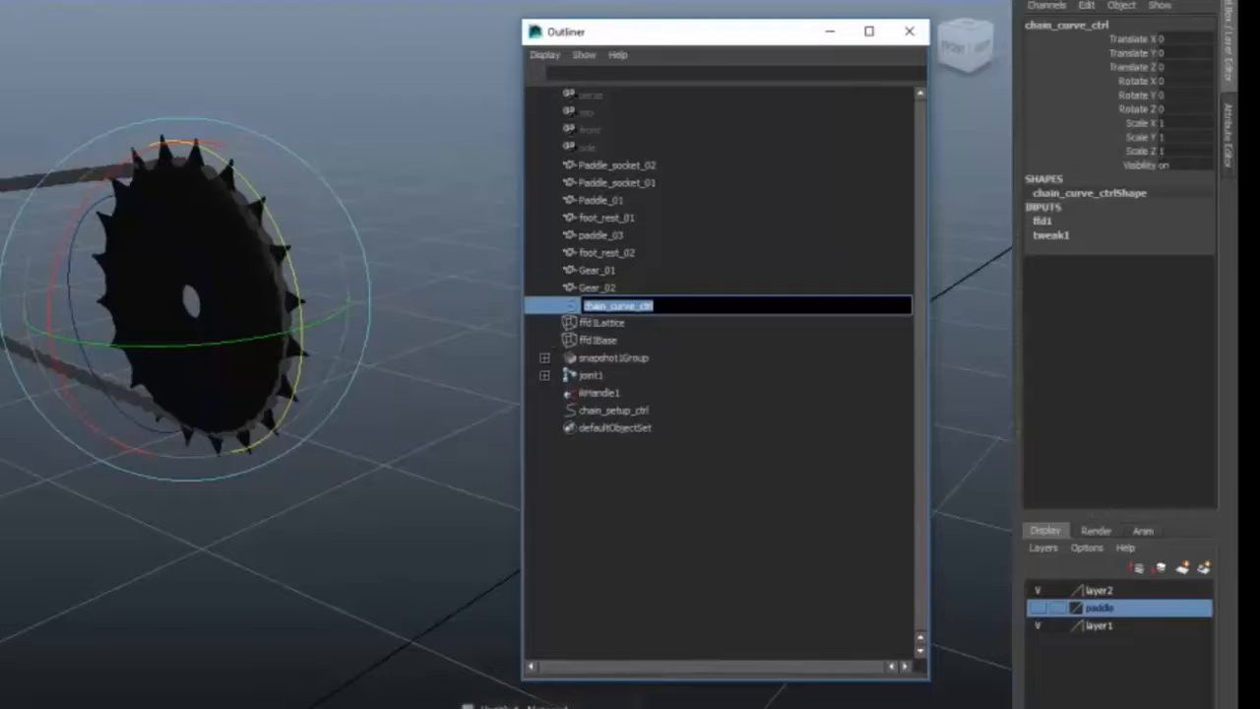
key("alt+Tab")
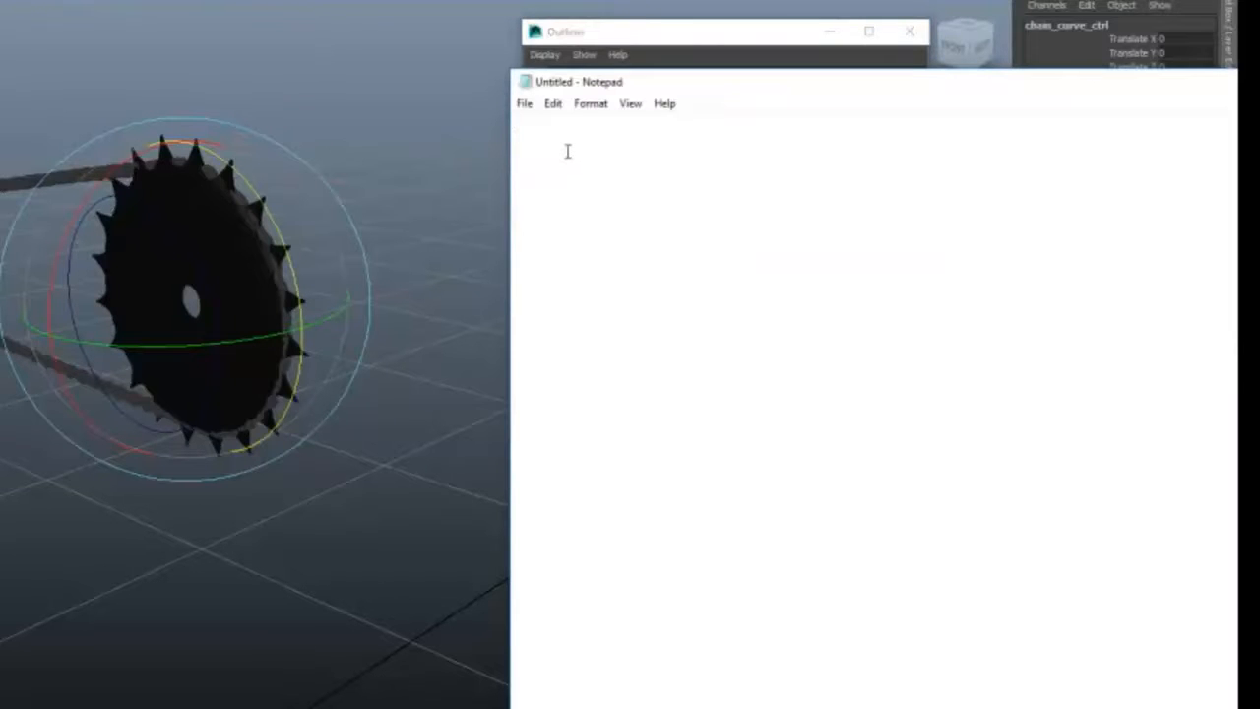
key("ctrl+v")
left_click_drag(749, 95, 563, 409)
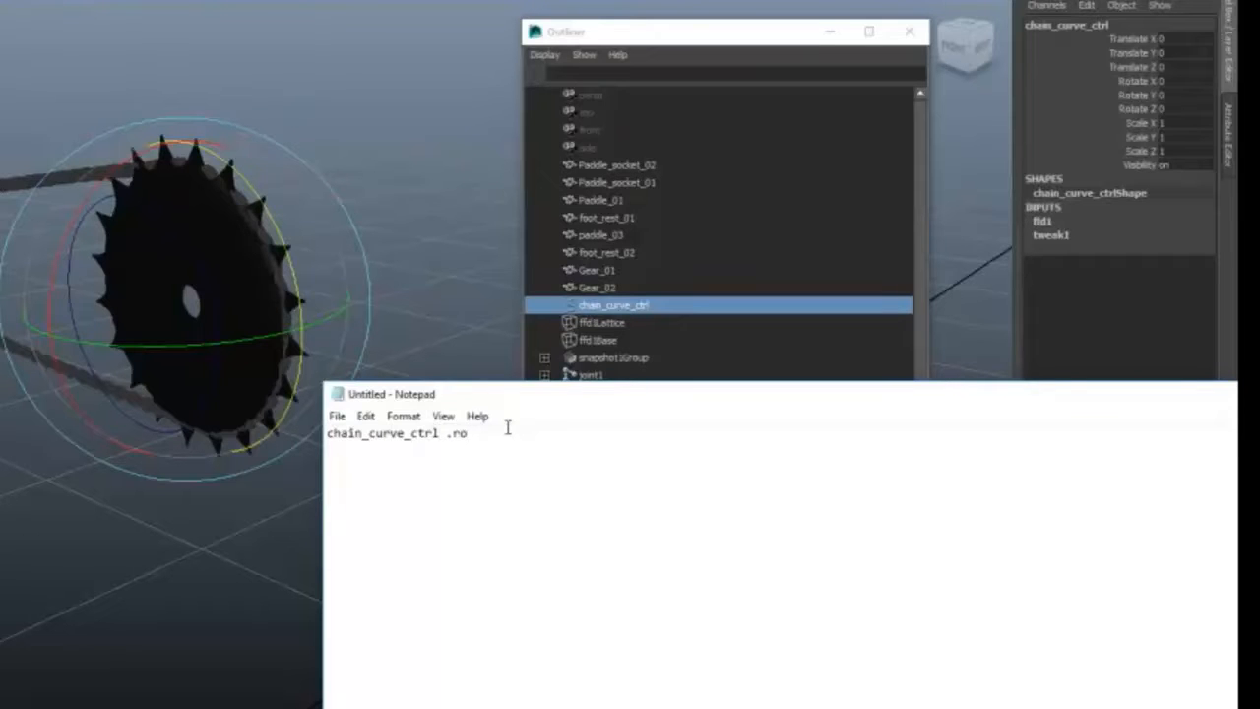
type("tateZ =")
- Copy the name chain_setup_ctrl from the Outliner and add it after the equals sign in the Notepad expression, followed by a dot
left_click(620, 35)
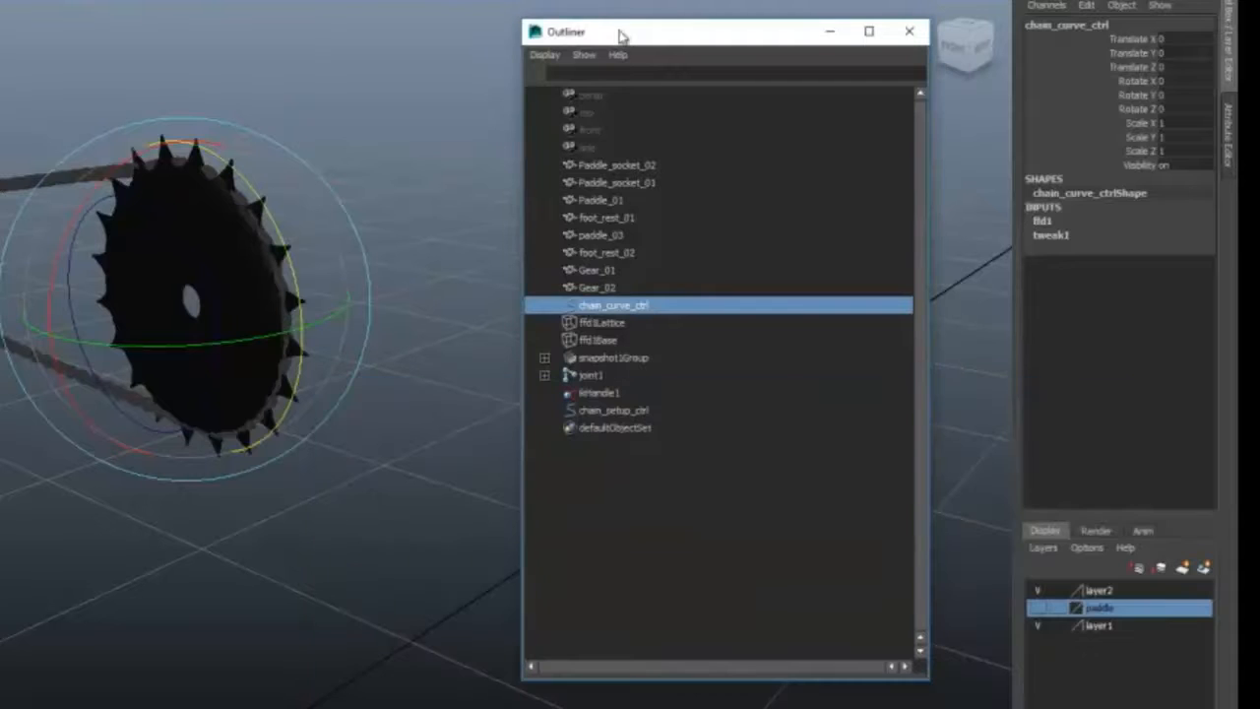
double_click(614, 410)
key("ctrl+c")
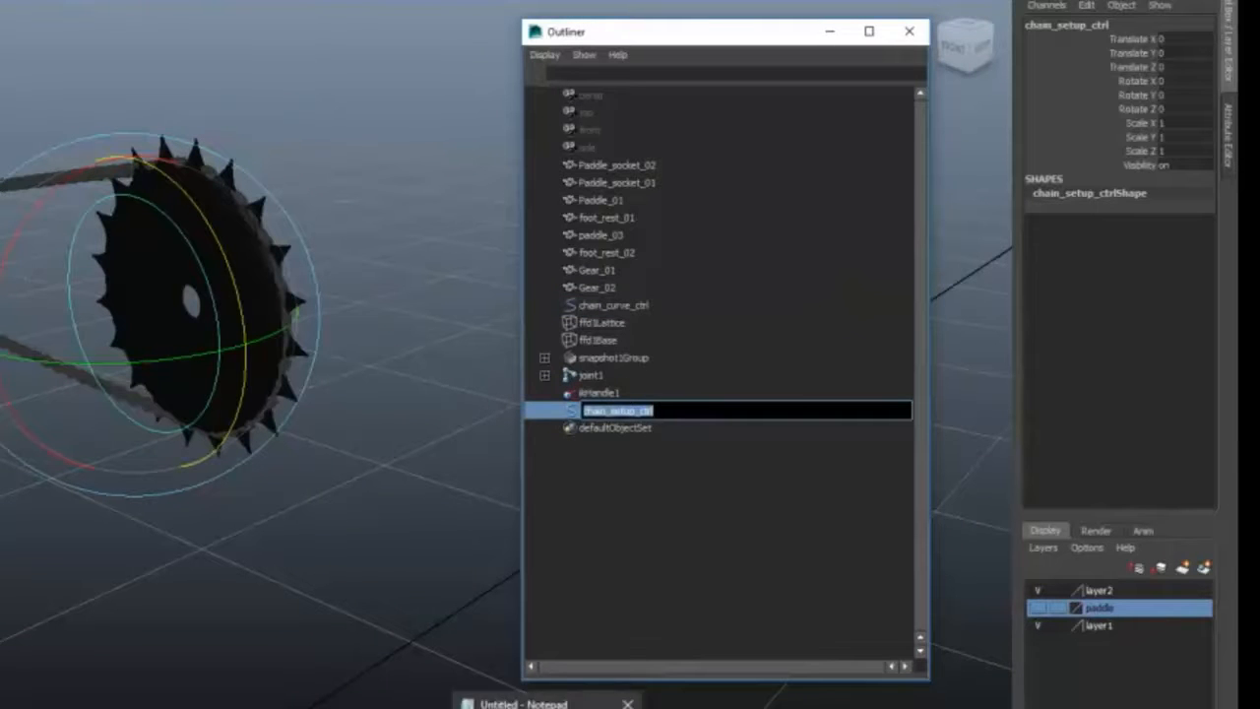
left_click(463, 701)
key("ctrl+v")
left_click_drag(646, 406, 684, 397)
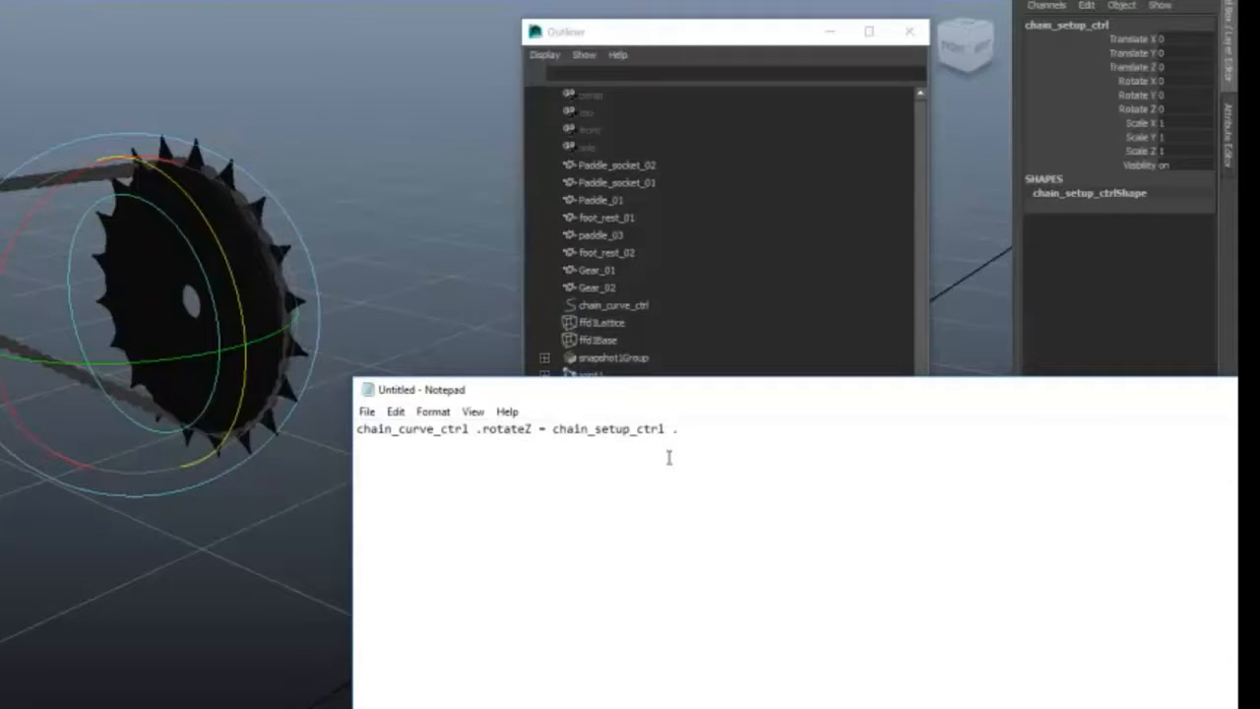
- Copy rotateZ to the end of the expression after chain_setup_ctrl and remove the spaces before both dots
left_click_drag(534, 429, 482, 430)
key("ctrl+c")
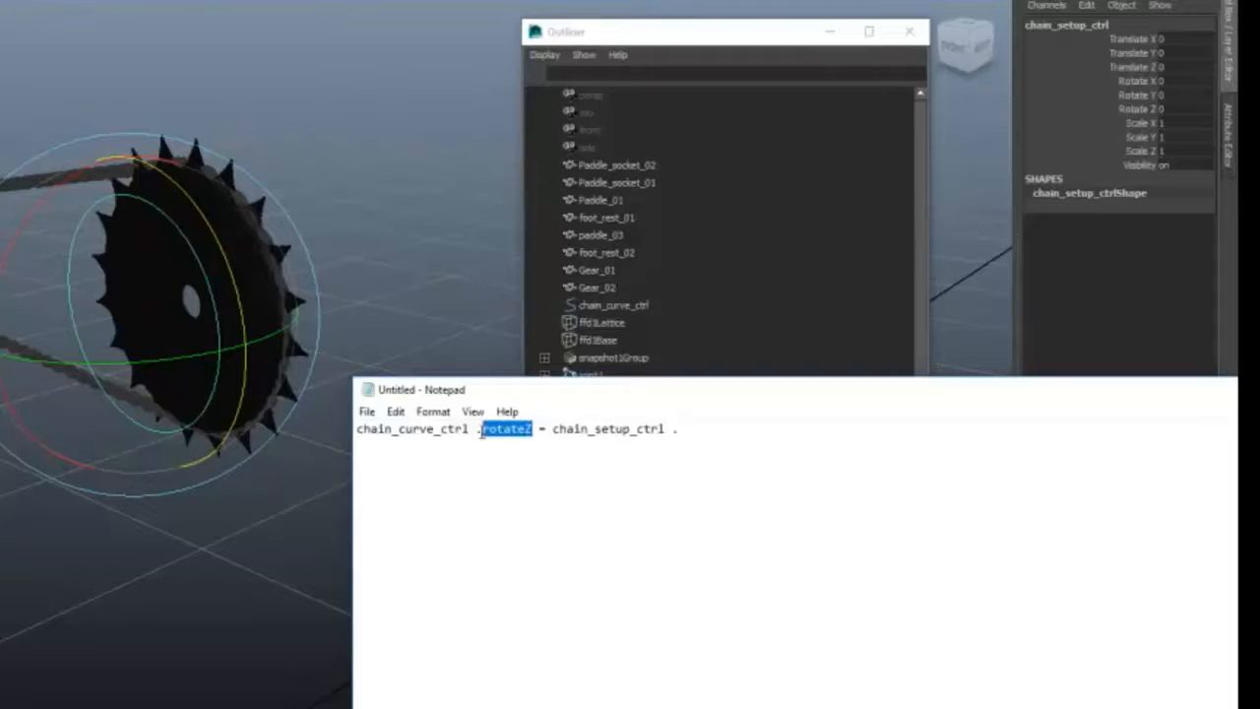
left_click(701, 437)
key("ctrl+v")
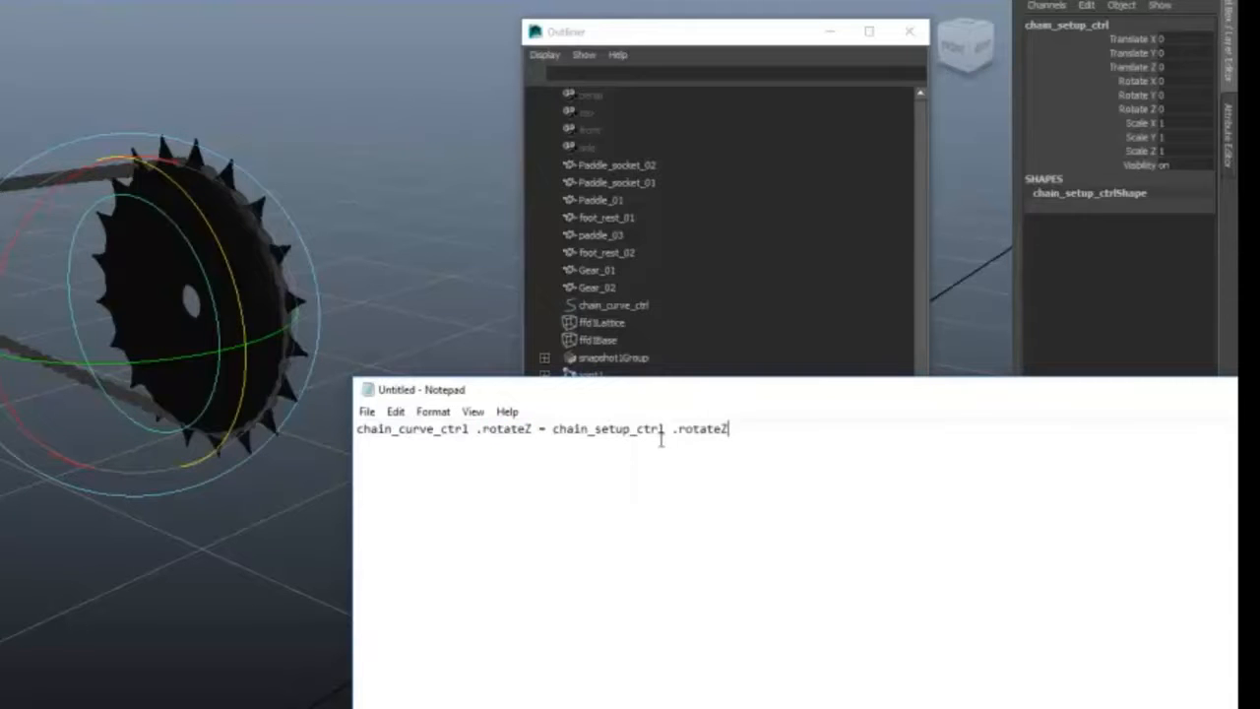
left_click(676, 429)
key("BackSpace")
key("BackSpace")
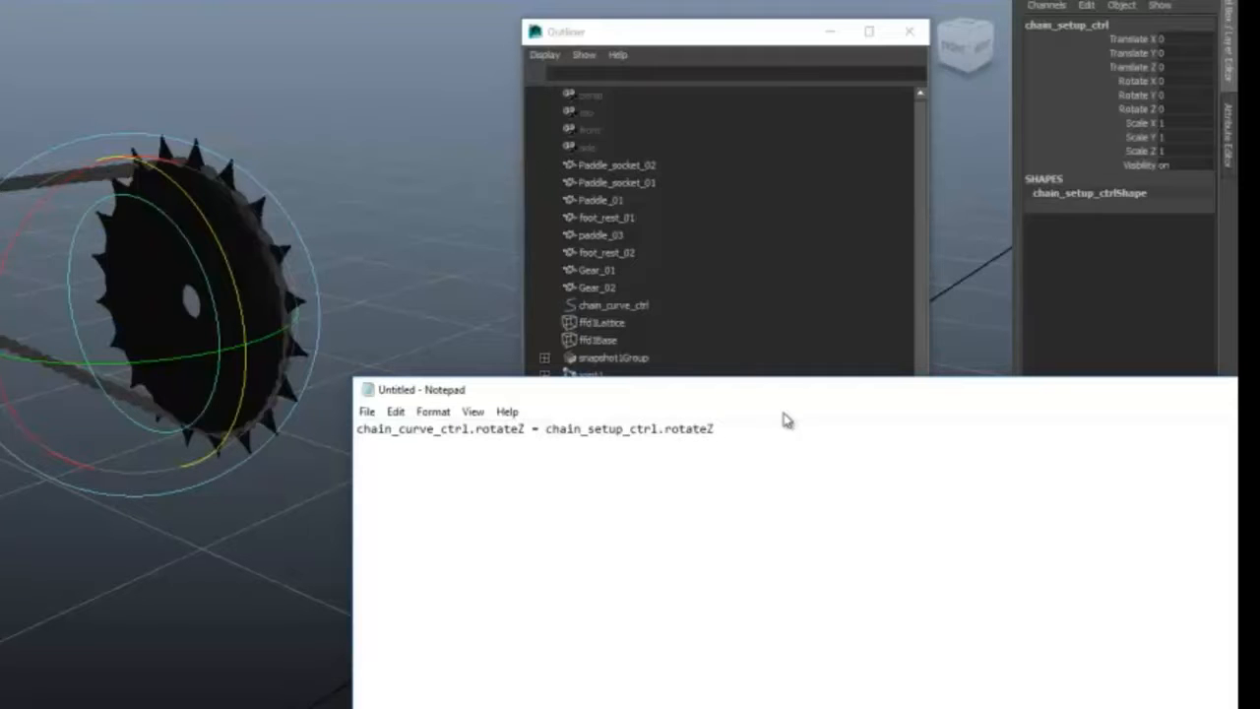
- Finish the line with a semicolon, copy the whole expression, and minimize Notepad to return to Maya
left_click_drag(724, 432, 336, 429)
key("ctrl+c")
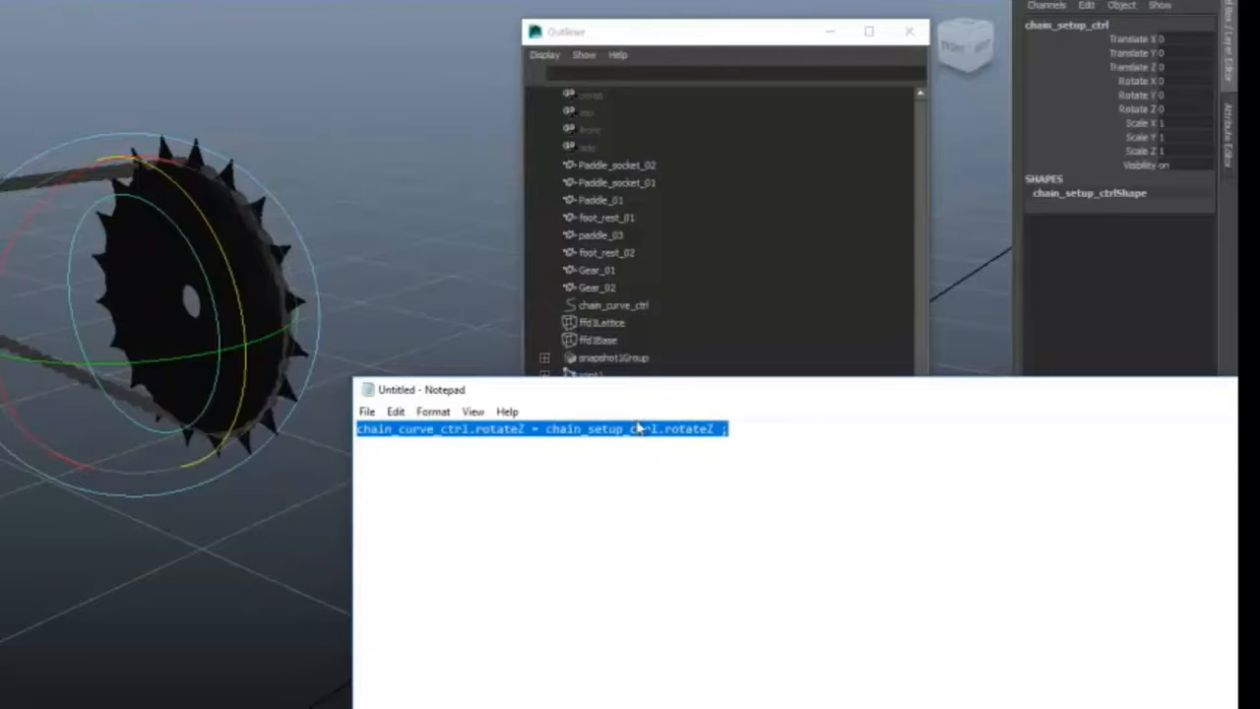
left_click_drag(982, 398, 593, 347)
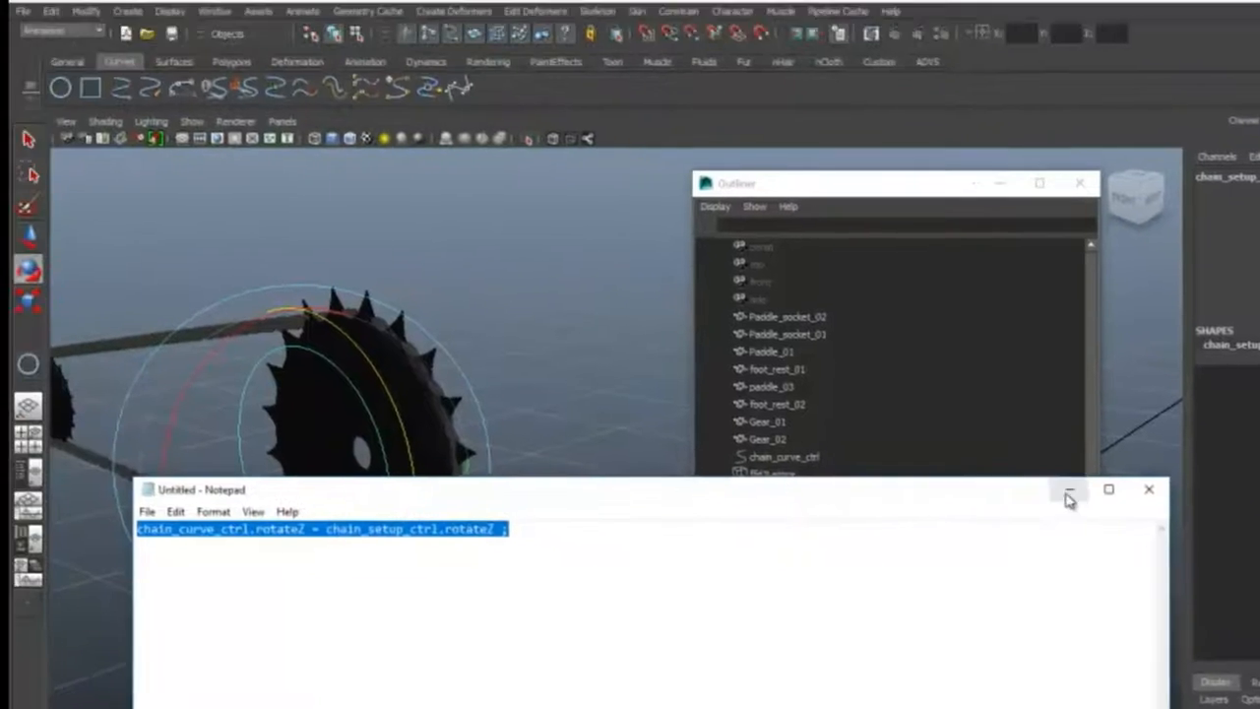
left_click(1066, 490)
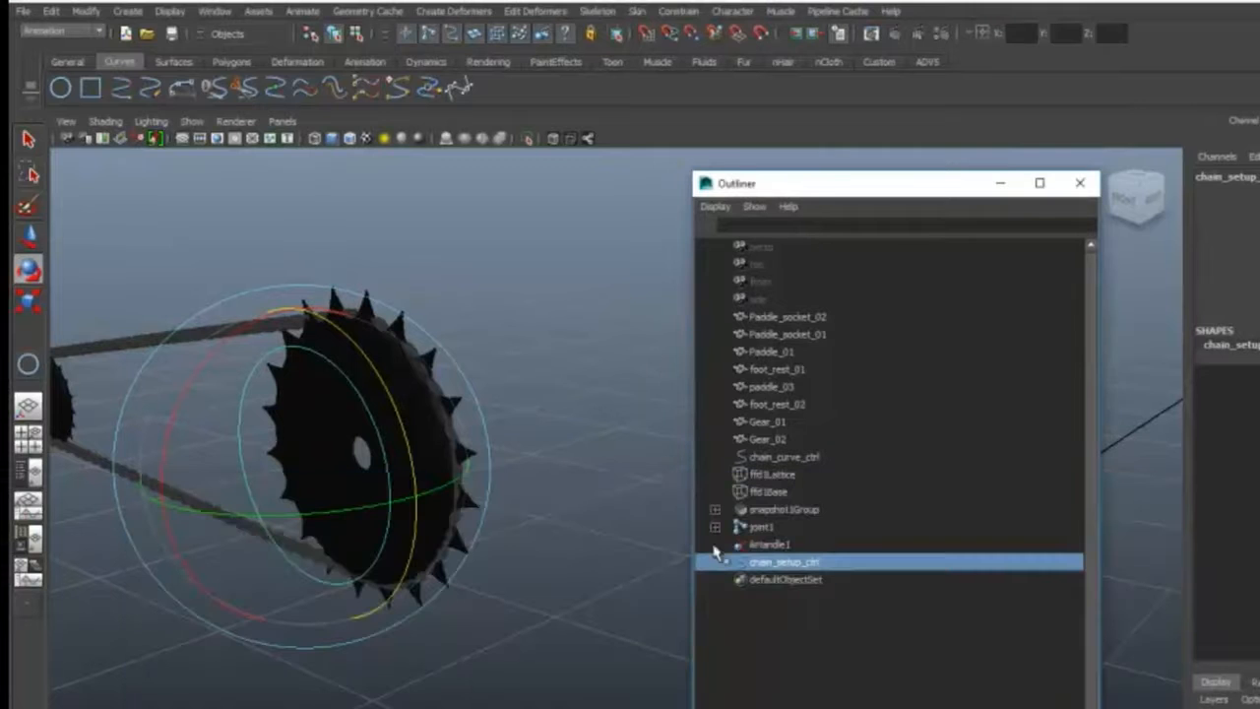
- Create the expression chain_curve_ctrl.rotateZ = chain_setup_ctrl.rotateZ ; in the Expression Editor with chain_setup_ctrl's rotateZ selected, and minimize the editor
left_click(212, 11)
mouse_move(284, 73)
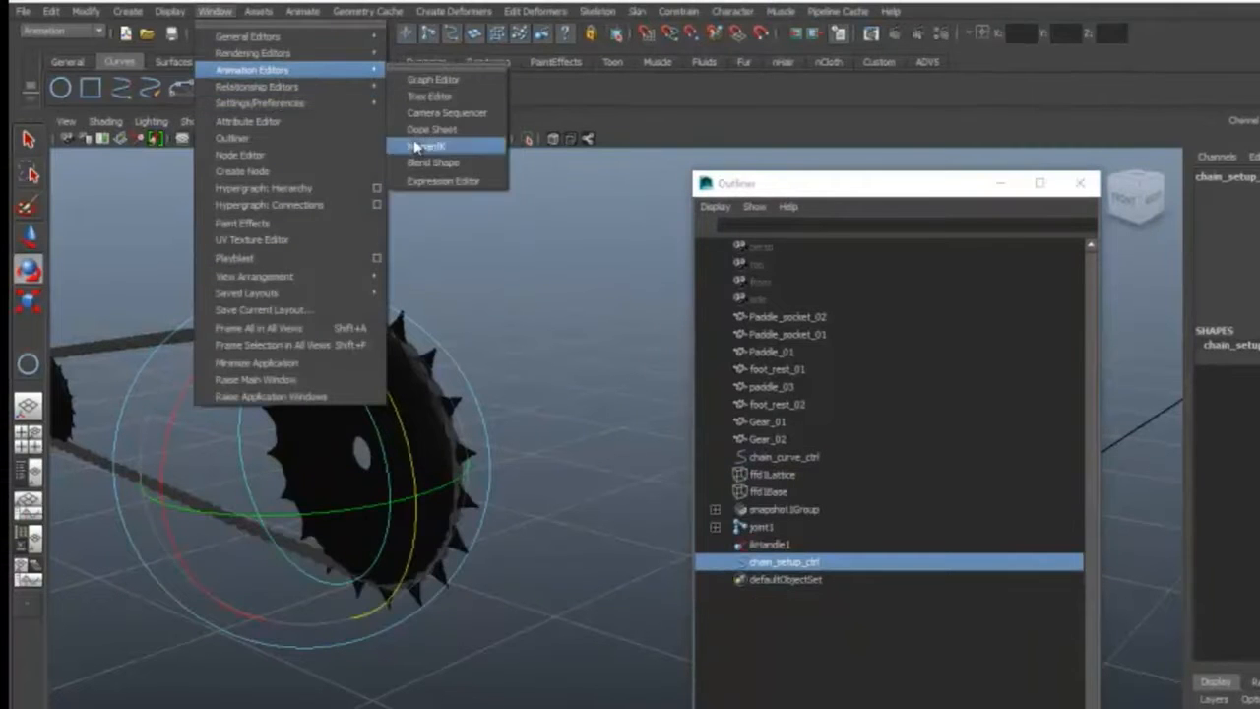
left_click(434, 181)
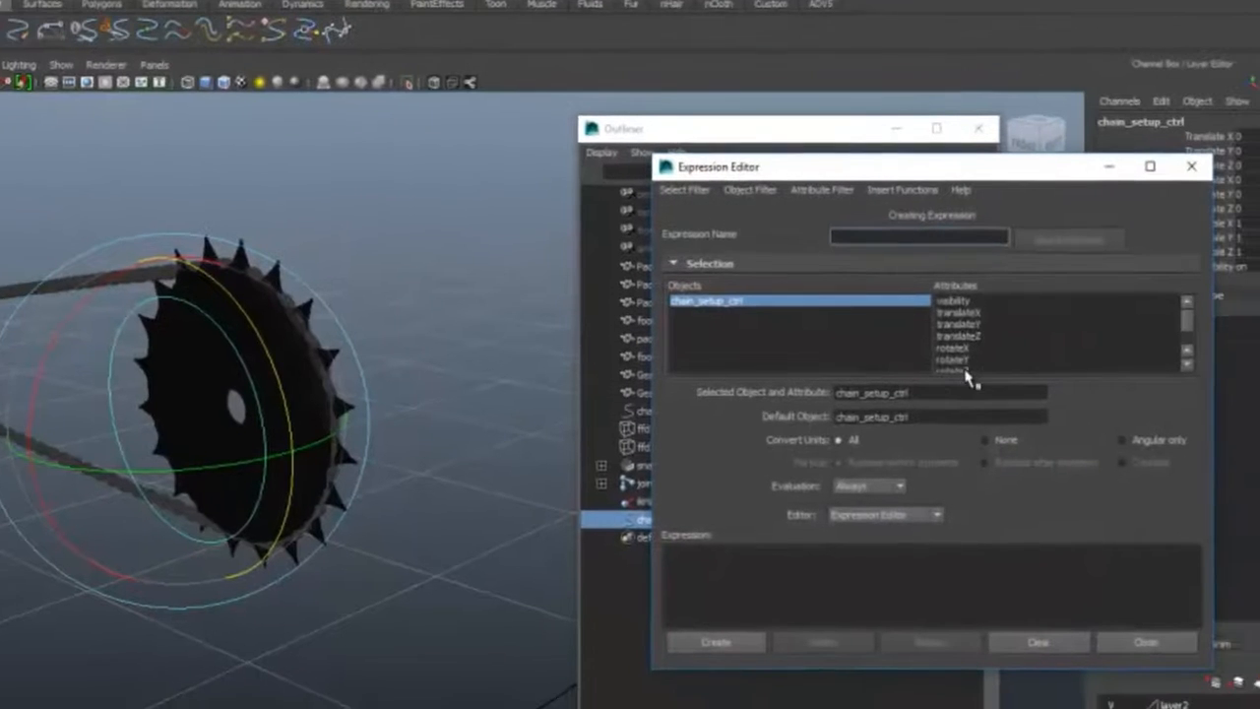
scroll(1083, 393, "down", 2)
left_click(1058, 373)
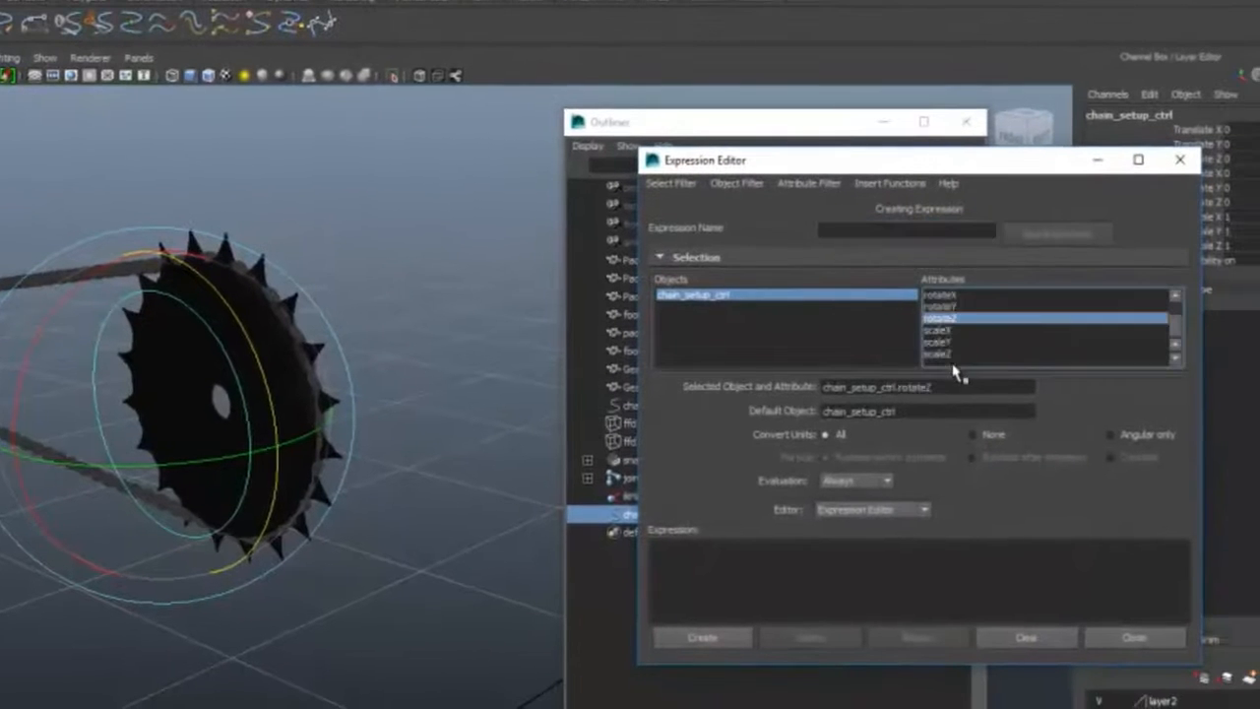
left_click(721, 574)
key("ctrl+v")
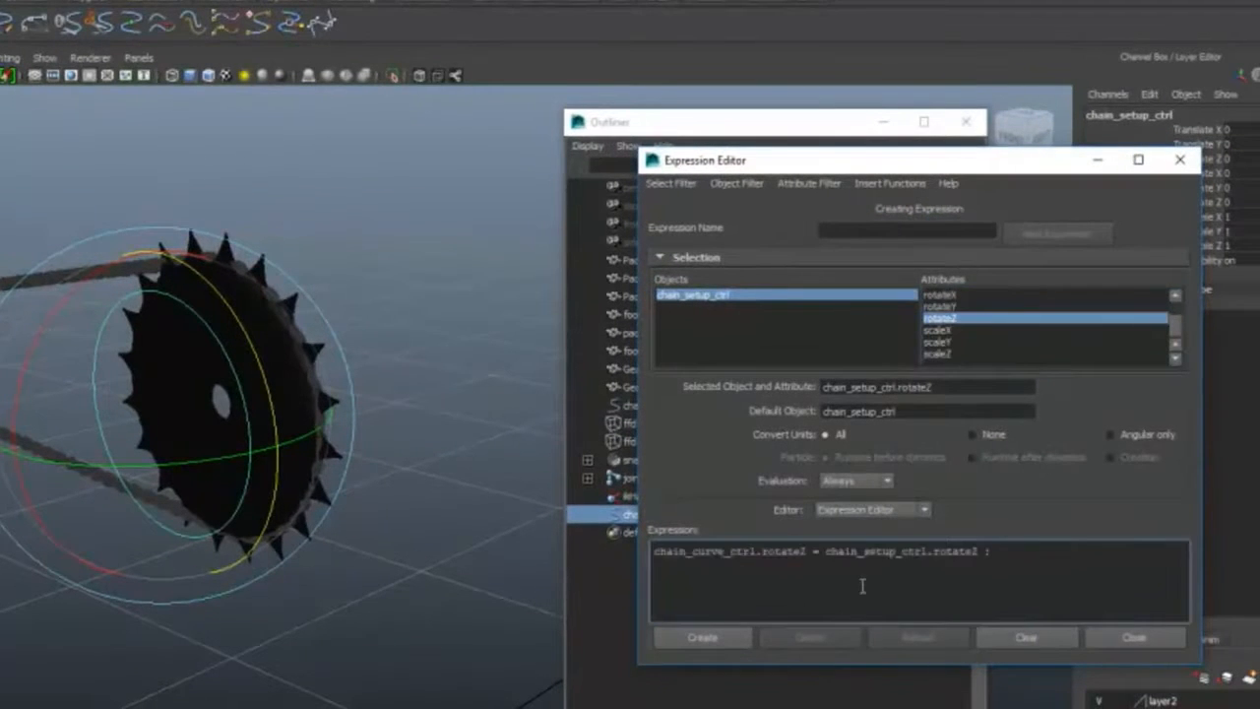
left_click(722, 640)
left_click(1098, 159)
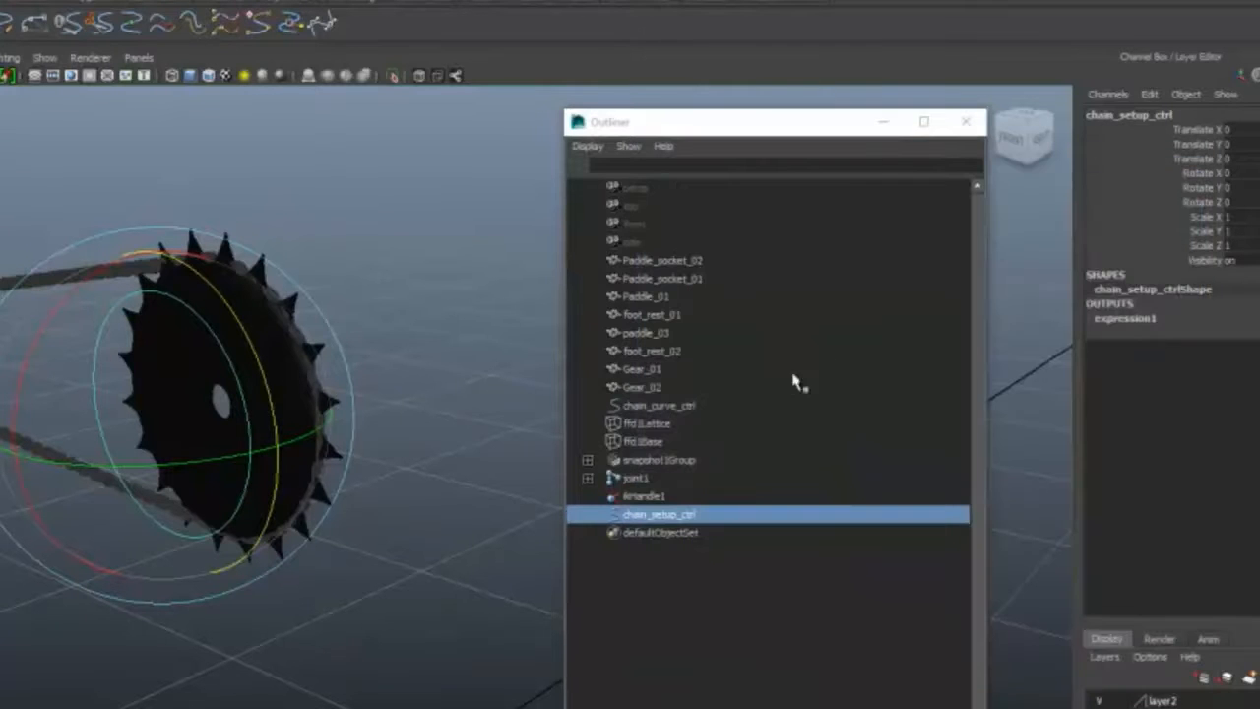
- Check chain_curve_ctrl's channels, try rotating chain_setup_ctrl about Z to about 8.6 degrees, and reset its Rotate Z to 0
left_click(659, 408)
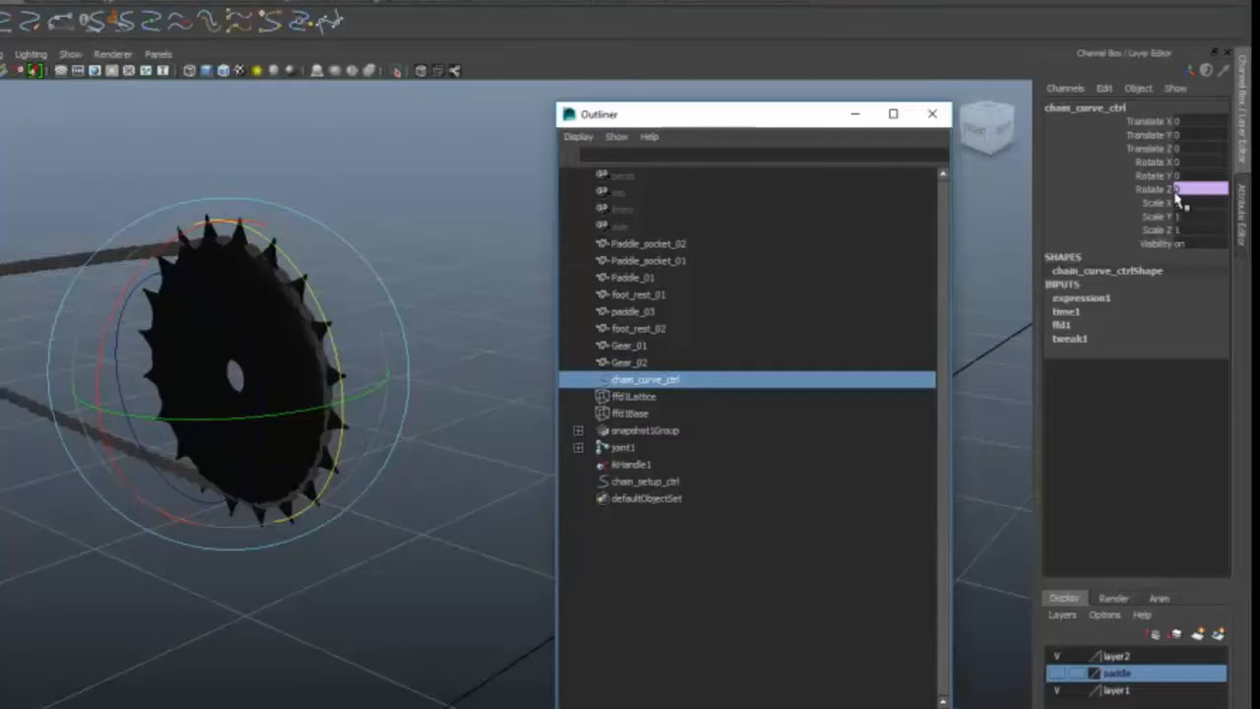
left_click(476, 545)
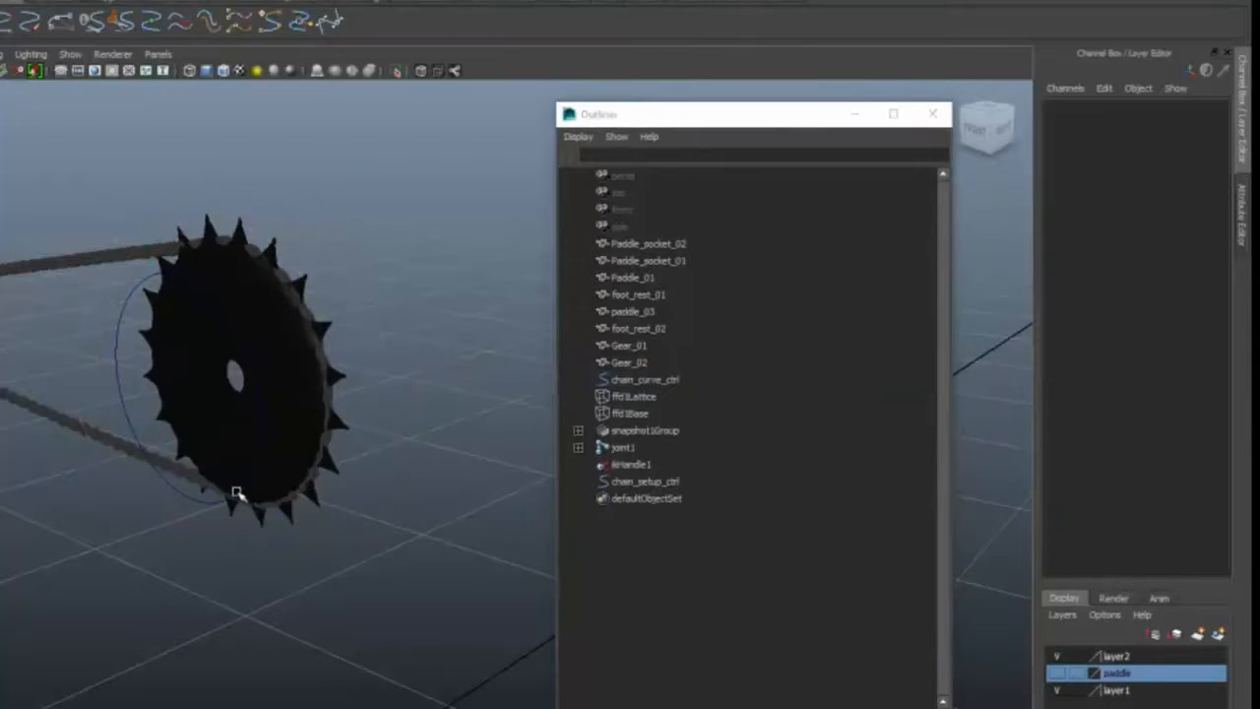
left_click(228, 496)
mouse_move(276, 360)
left_mouse_down()
mouse_move(302, 423)
mouse_move(299, 529)
mouse_move(273, 372)
mouse_move(289, 398)
mouse_move(306, 543)
mouse_move(291, 374)
mouse_move(226, 281)
mouse_move(285, 394)
mouse_move(321, 518)
mouse_move(279, 391)
mouse_move(275, 336)
left_mouse_up()
left_click_drag(143, 495, 320, 453, "alt")
middle_click_drag(320, 452, 264, 398, "alt")
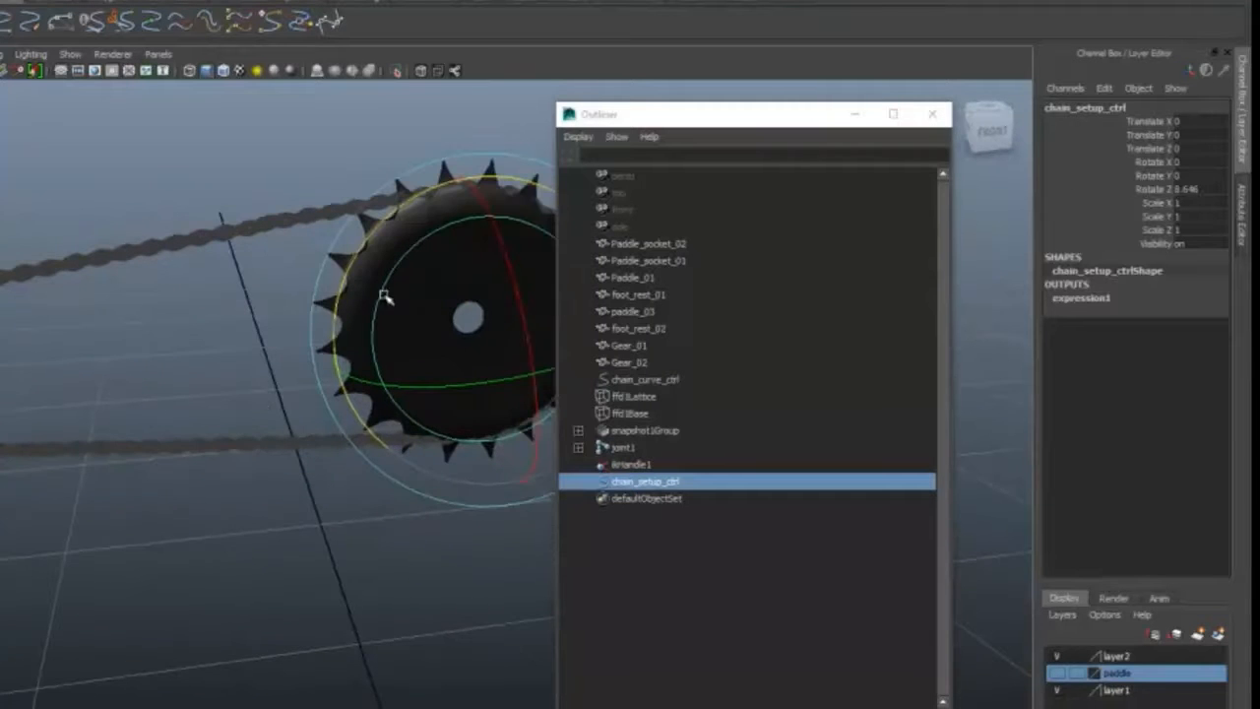
left_click_drag(377, 300, 397, 406)
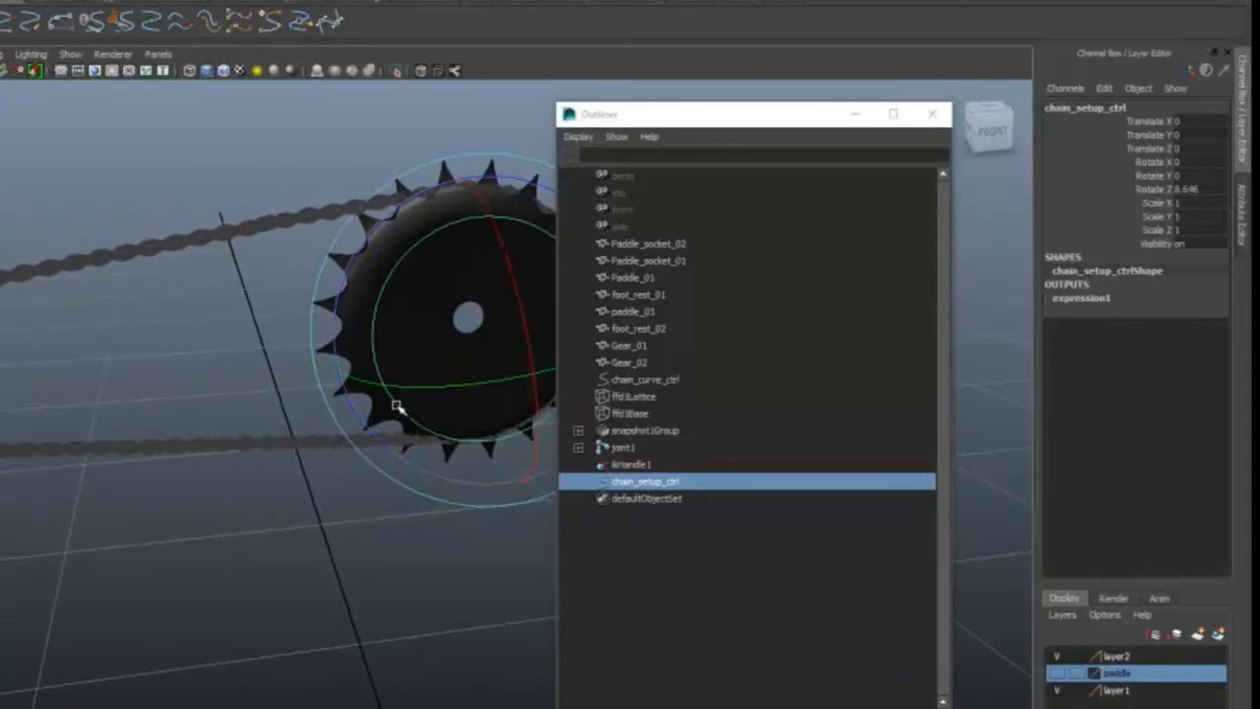
left_click(444, 593)
left_click_drag(439, 591, 364, 190, "alt")
left_click(366, 188)
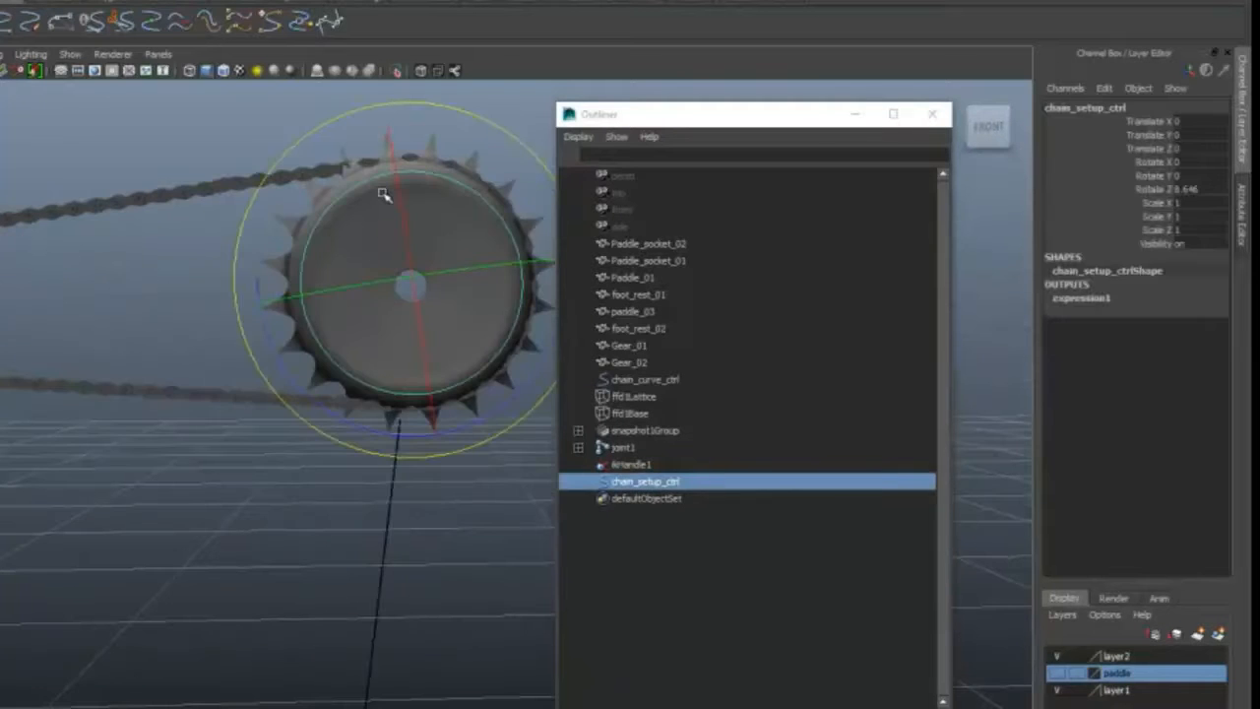
left_click(1189, 188)
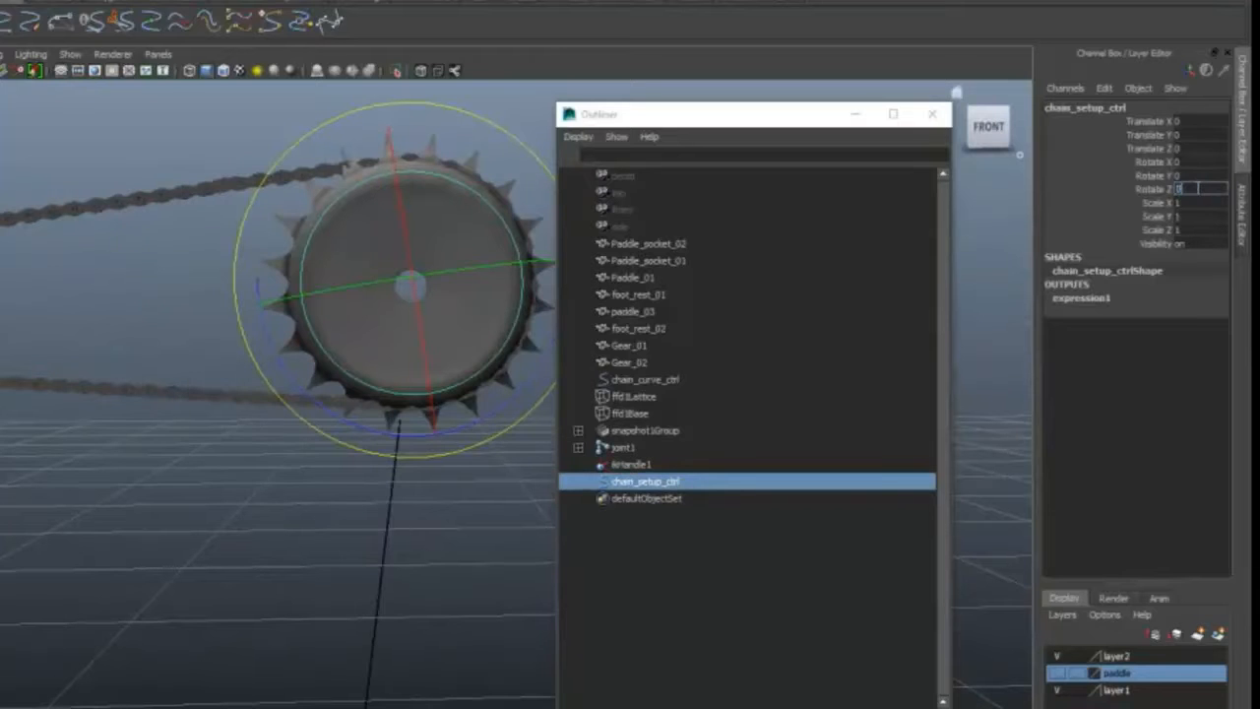
- Lock and hide the translate, Rotate X, Rotate Y and scale channels of chain_setup_ctrl
left_click_drag(1162, 121, 1169, 165)
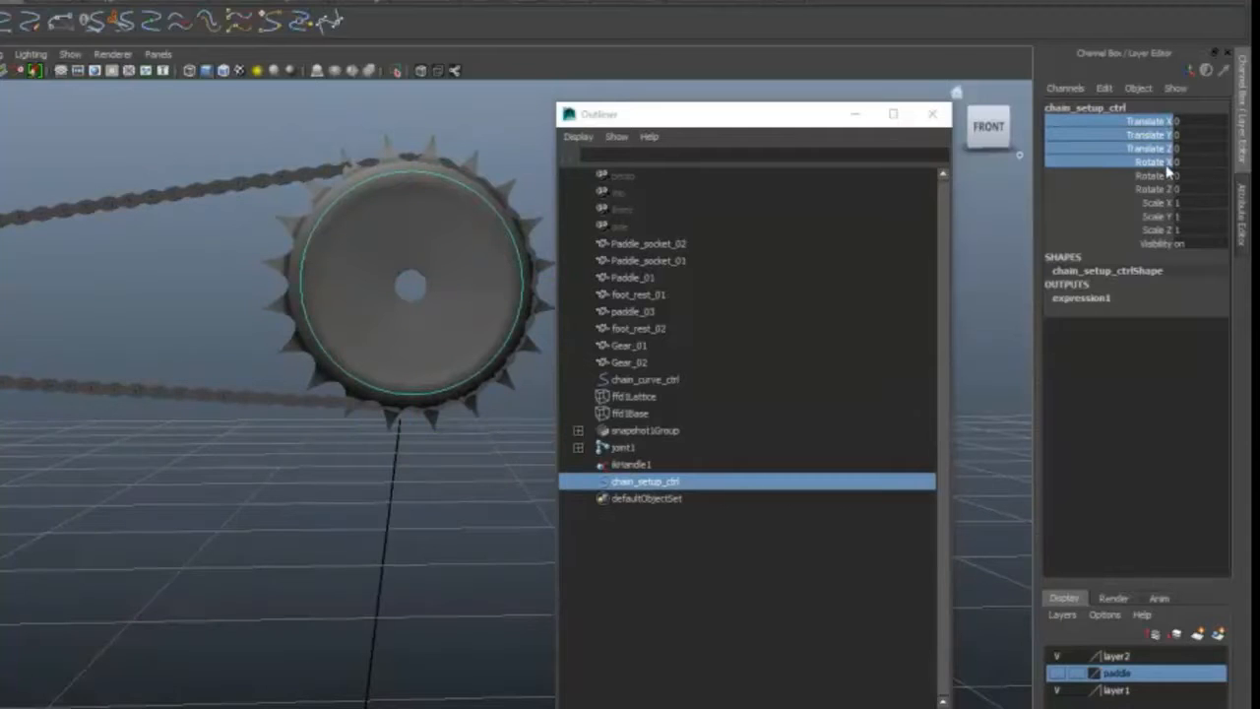
left_click(1168, 176, "ctrl")
left_click_drag(1167, 203, 1170, 231, "ctrl")
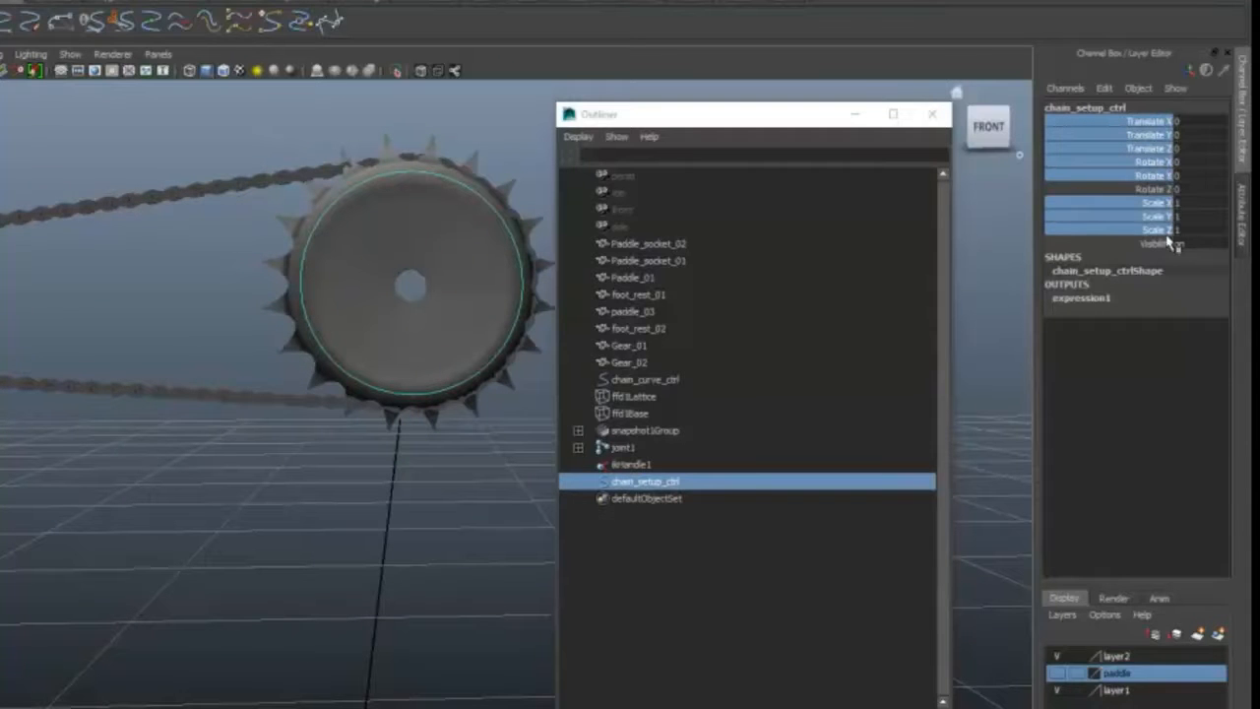
right_click(1170, 243)
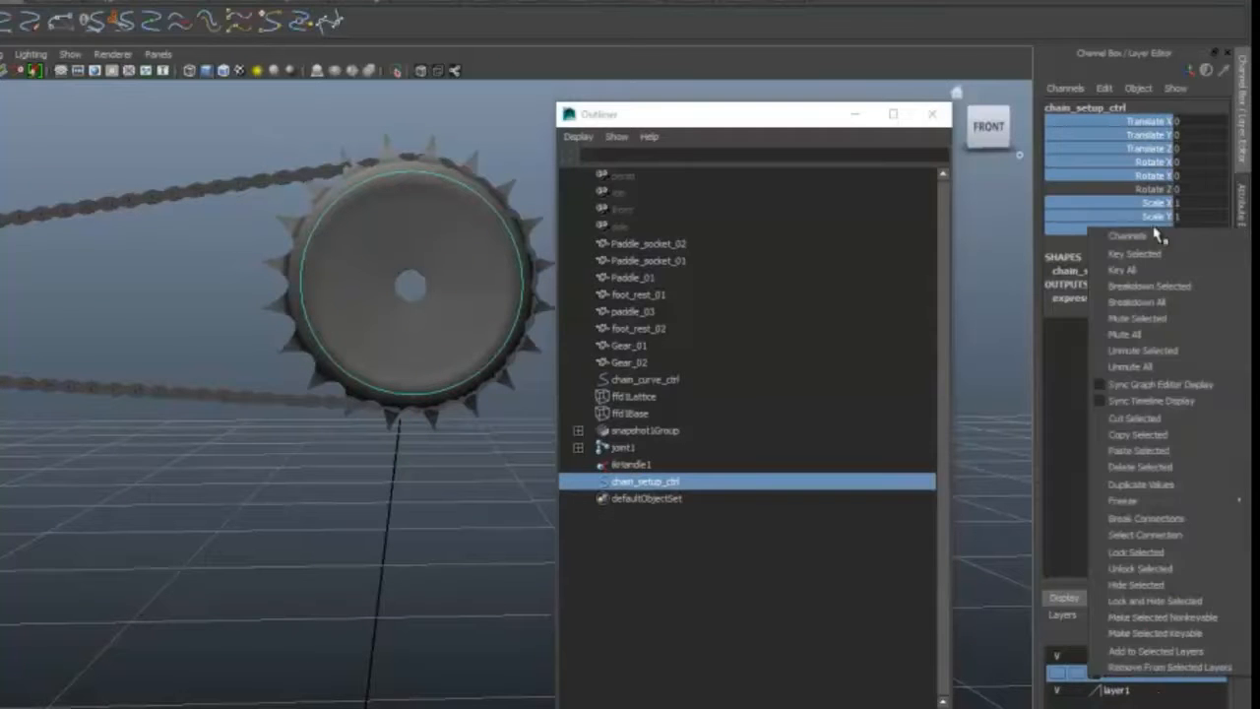
left_click(1178, 602)
- Try rotating chain_setup_ctrl about Z to about 12.7 degrees and set Rotate Z back to 0
left_click(436, 555)
left_click_drag(436, 554, 394, 537, "alt")
left_click(368, 242)
left_click_drag(461, 484, 274, 368)
left_click_drag(274, 368, 396, 309, "alt")
middle_click_drag(397, 309, 390, 338, "alt")
left_click_drag(391, 338, 413, 285, "alt")
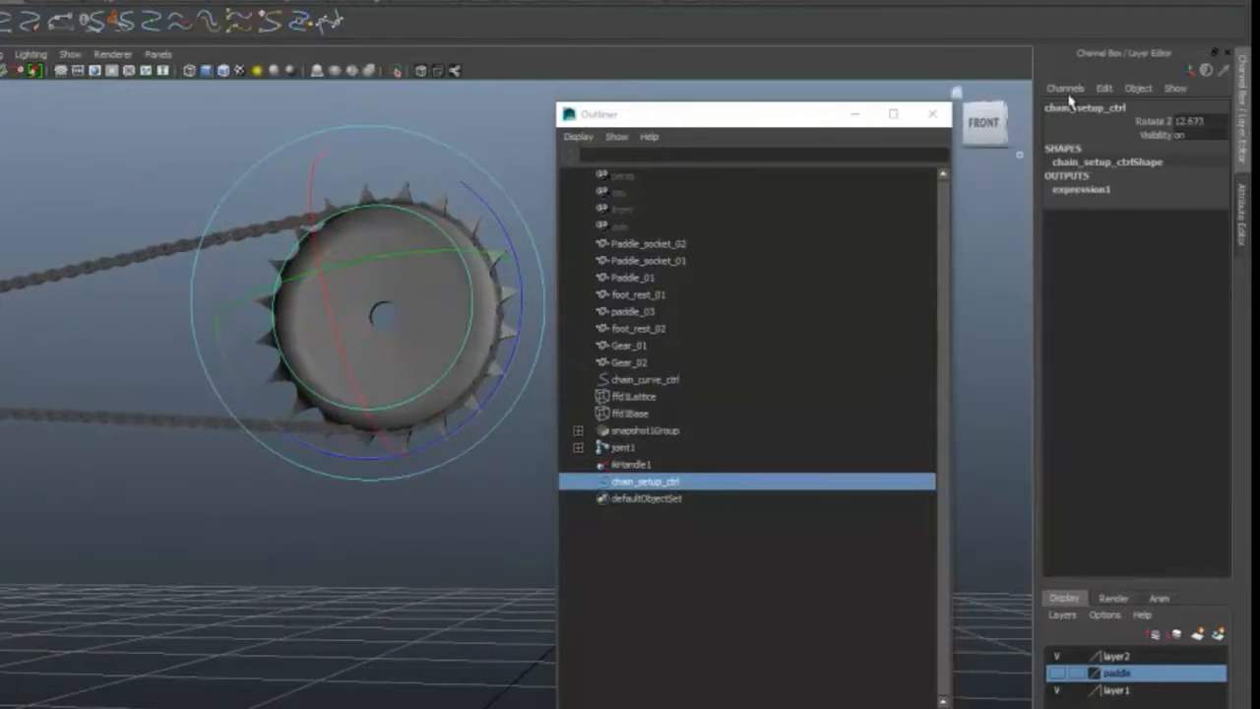
double_click(1221, 122)
type("0")
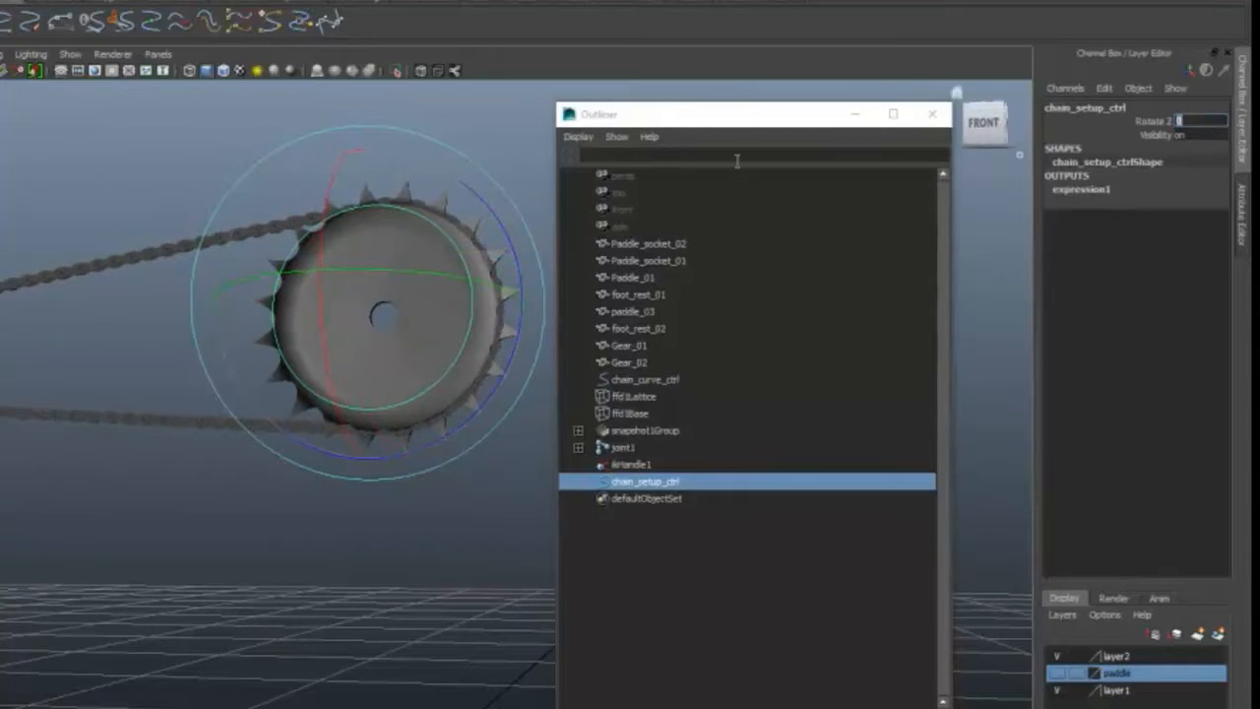
- Move the Outliner clear of the gears and select the large gear, Gear_01, in the viewport
left_click_drag(730, 123, 919, 105)
left_click(594, 406)
scroll(591, 394, "down", 3)
left_click_drag(591, 393, 500, 394, "alt")
left_click(520, 437)
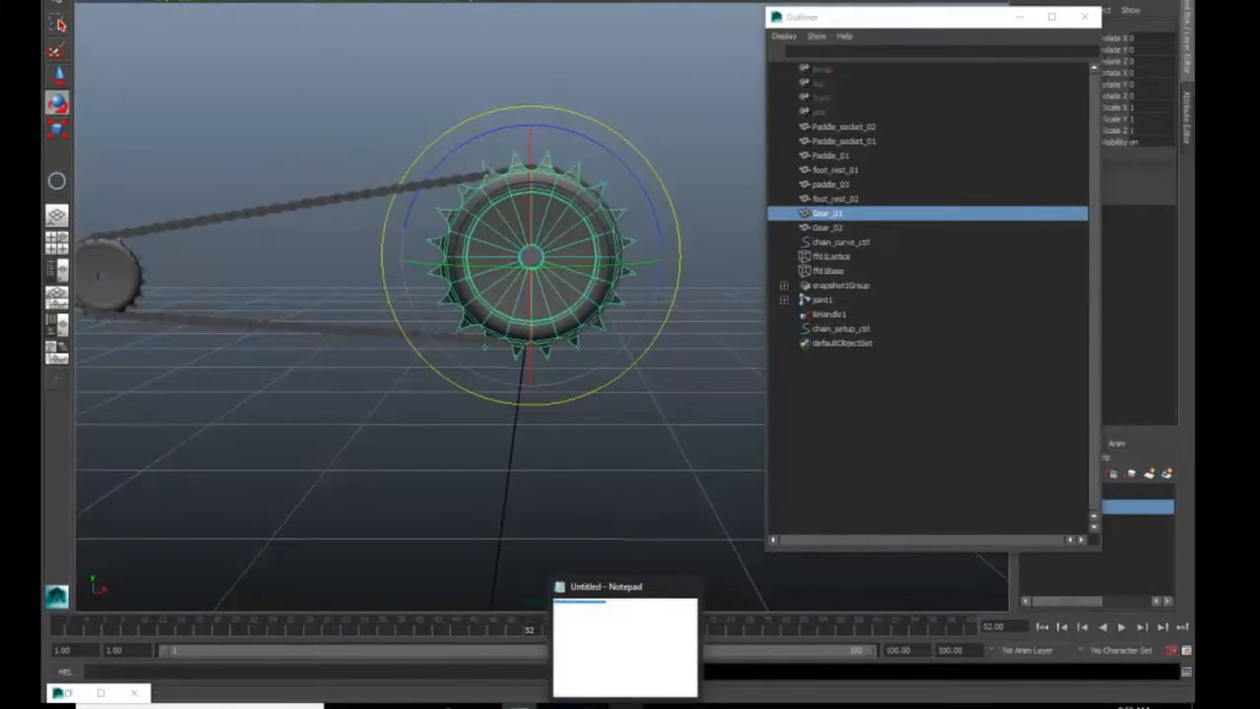
left_click_drag(608, 324, 568, 335, "alt")
left_click_drag(616, 427, 624, 395, "alt")
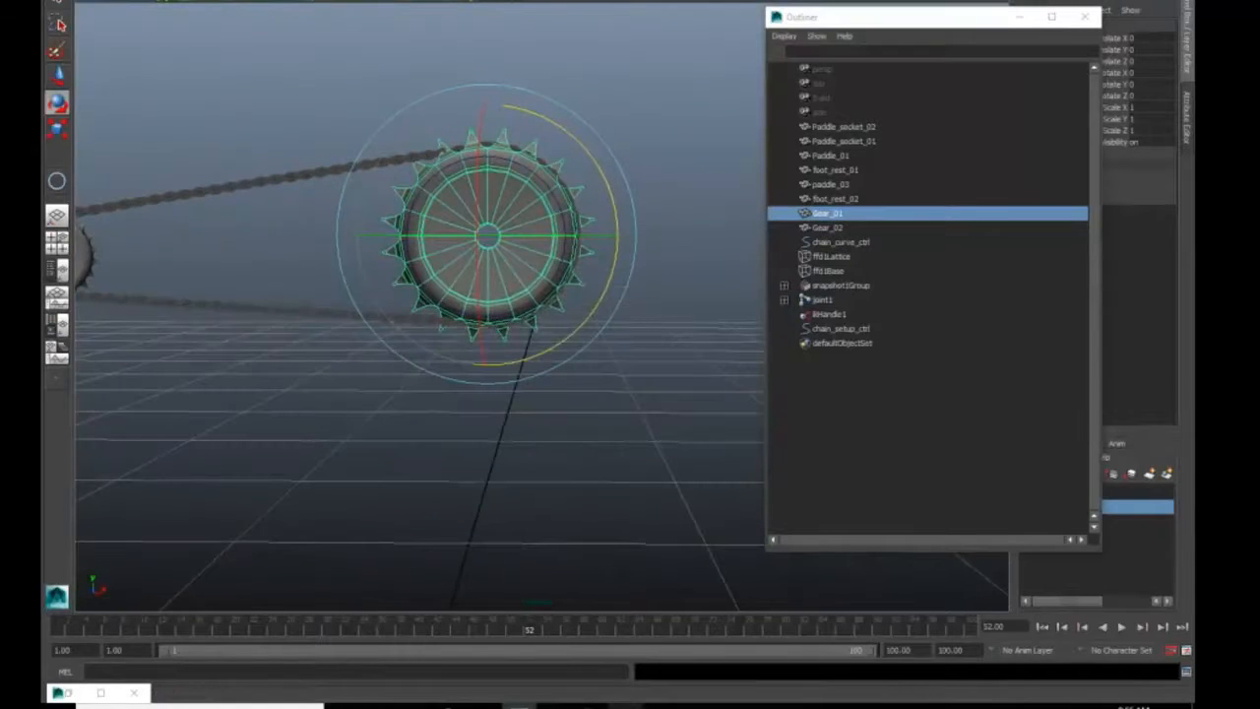
- Copy the name Gear_01 from the Outliner and paste it on a new line below the Notepad expression
left_click(624, 703)
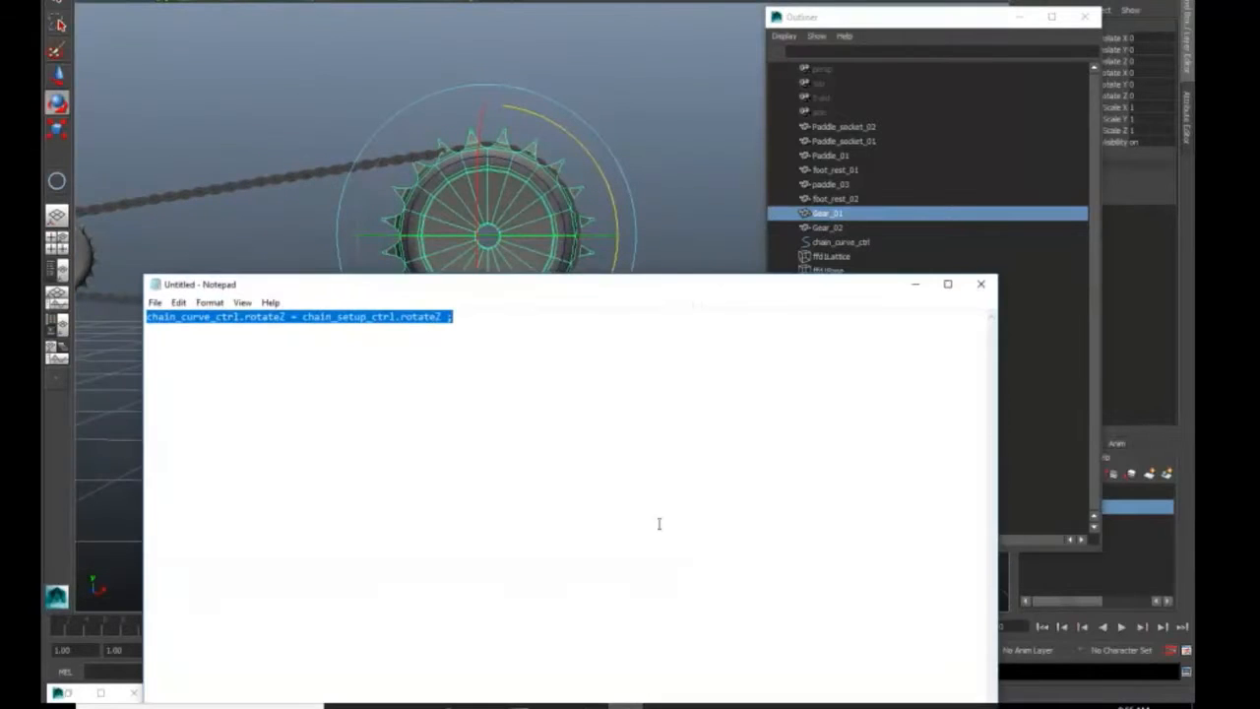
double_click(838, 215)
key("ctrl+c")
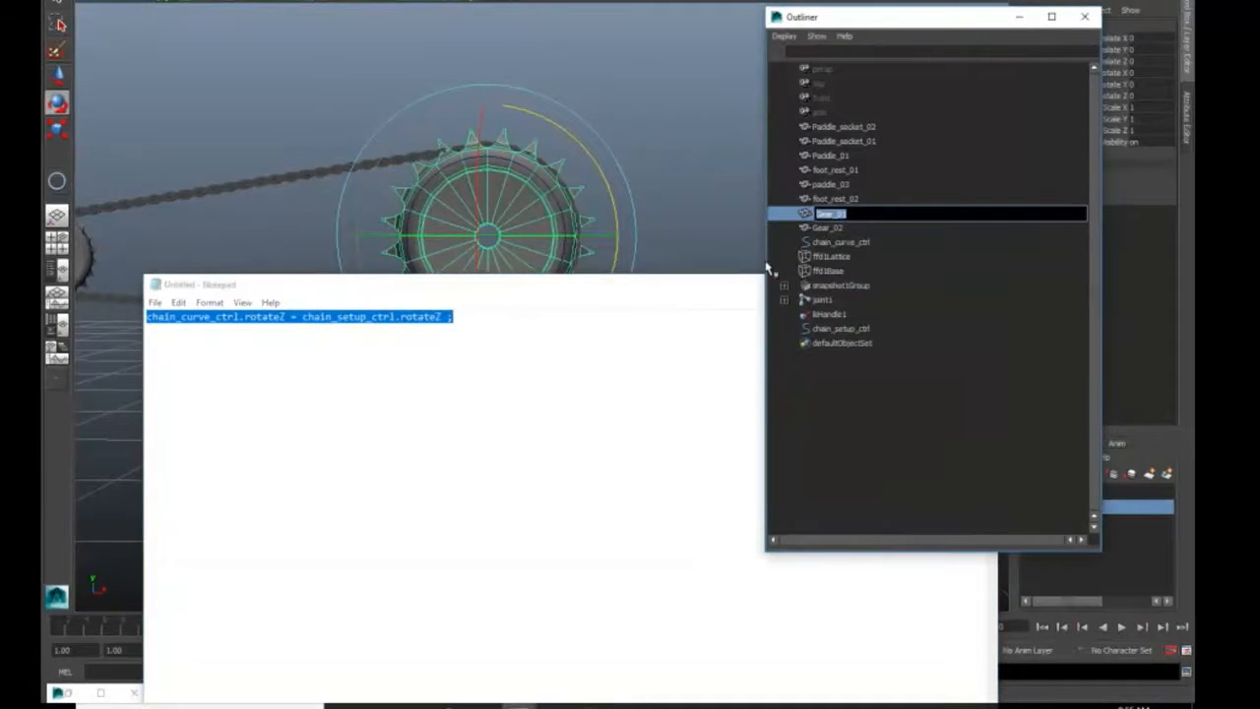
left_click_drag(497, 290, 609, 234)
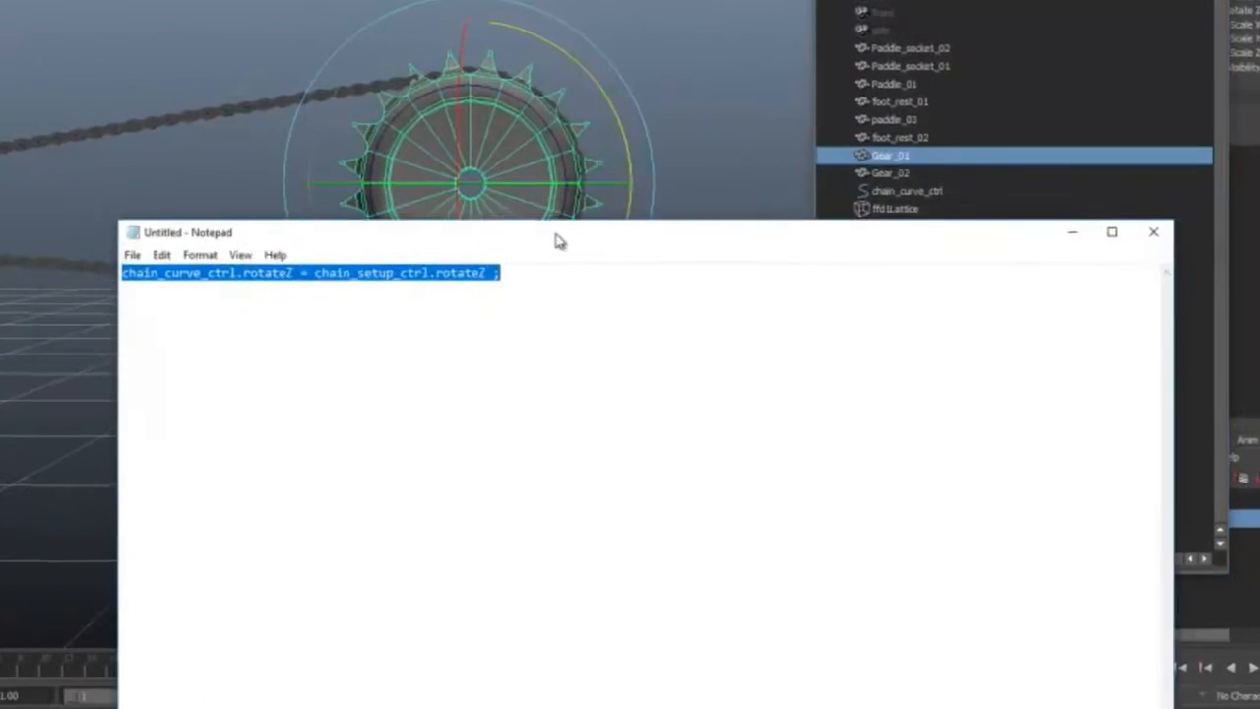
left_click(571, 311)
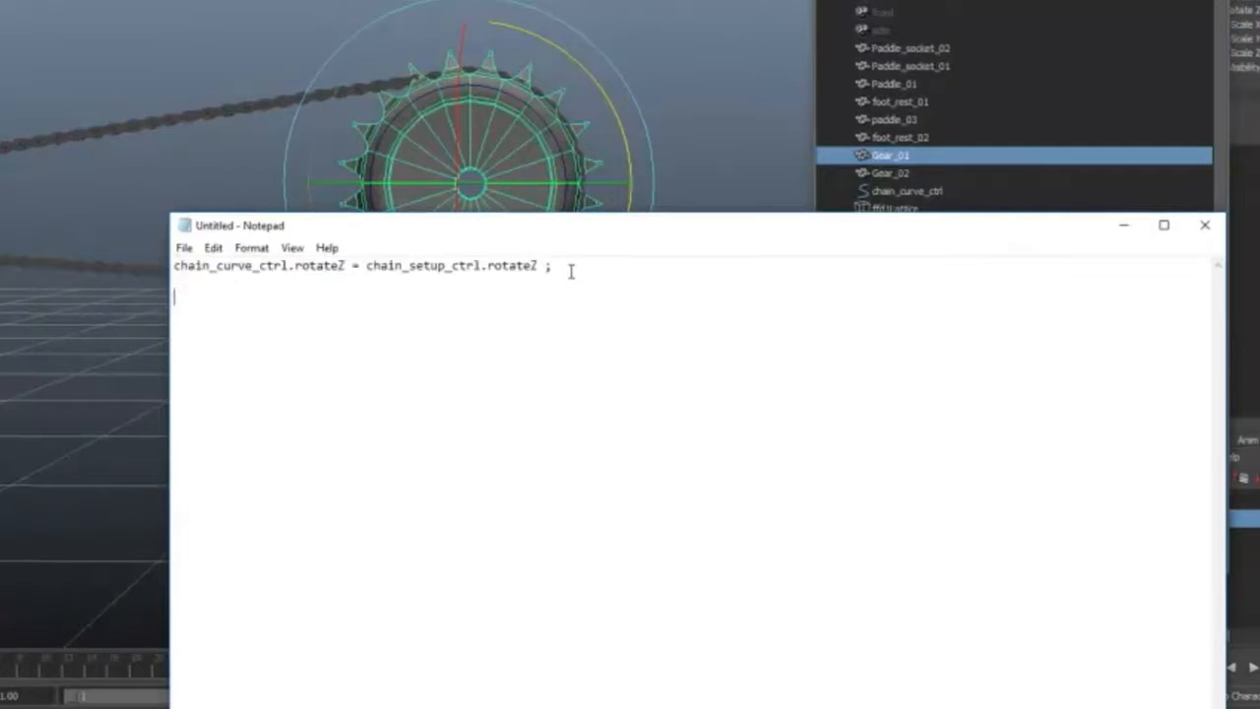
key("ctrl+v")
left_click_drag(529, 233, 695, 315)
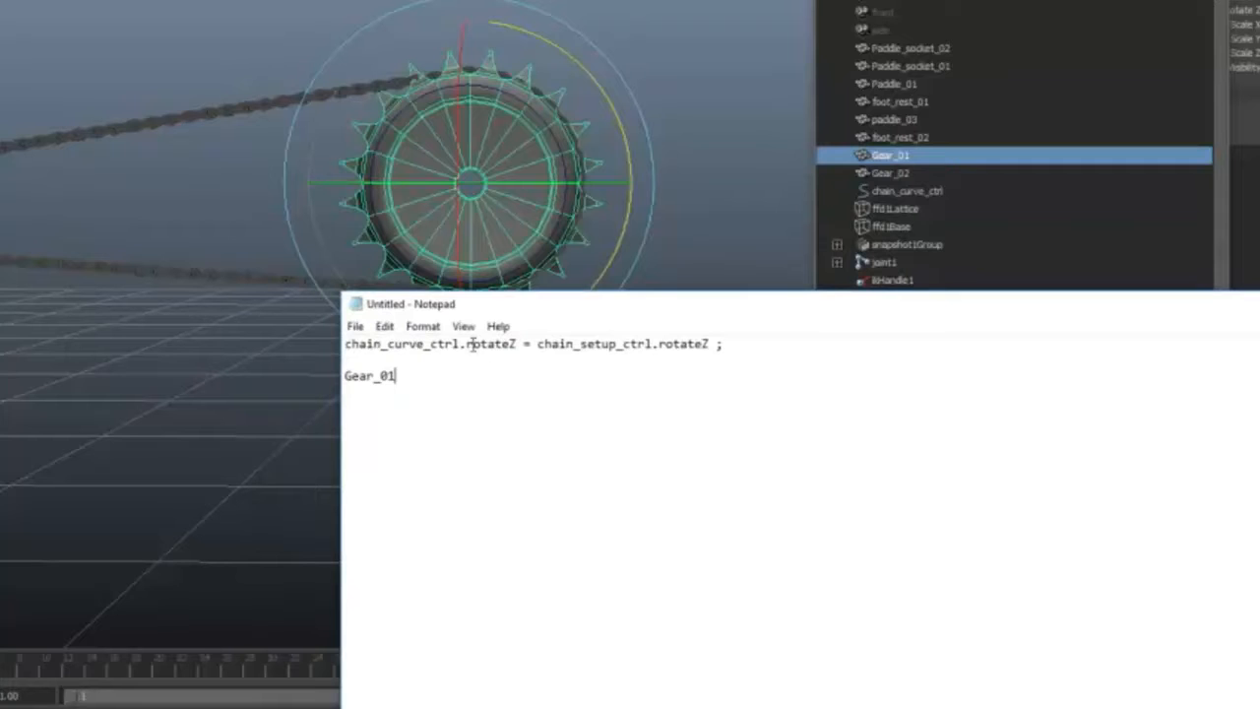
- Extend the Gear_01 line in Notepad with .rotateZ = chain_setup_ctrl.rotateZ ;
left_click_drag(460, 344, 720, 345)
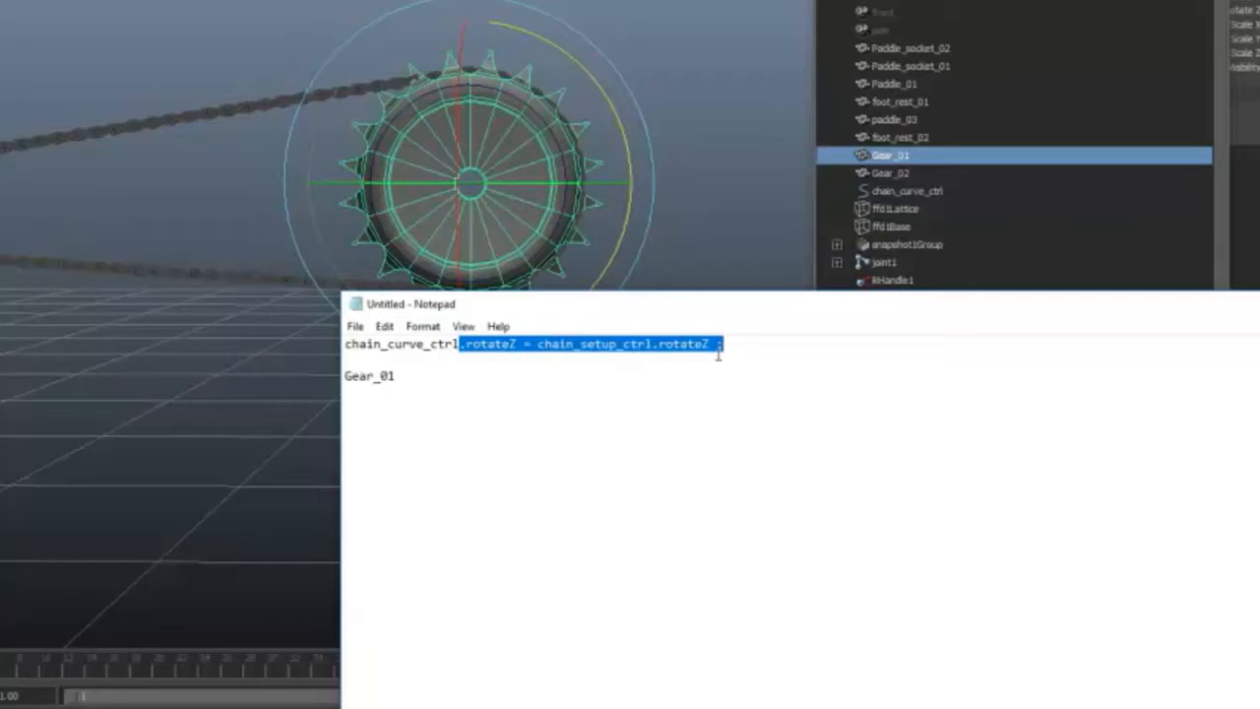
left_click(412, 379)
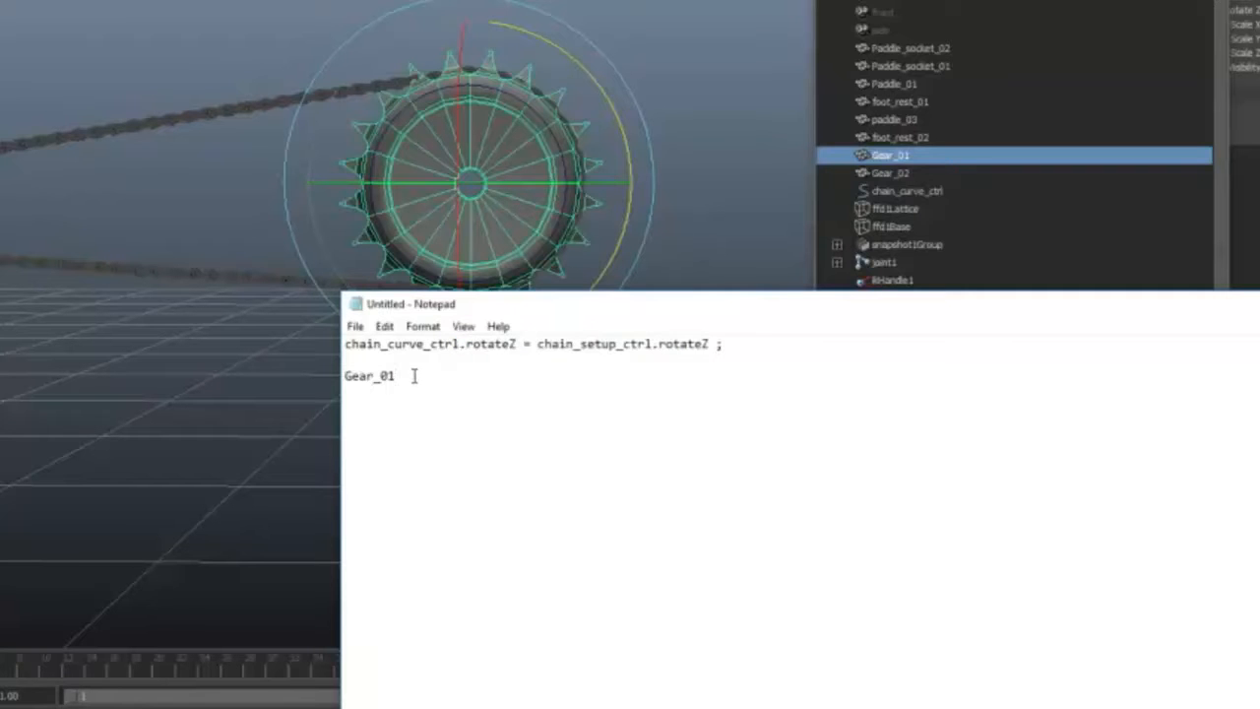
type(".rotateZ = chain_setup_ctrl.rotateZ ;")
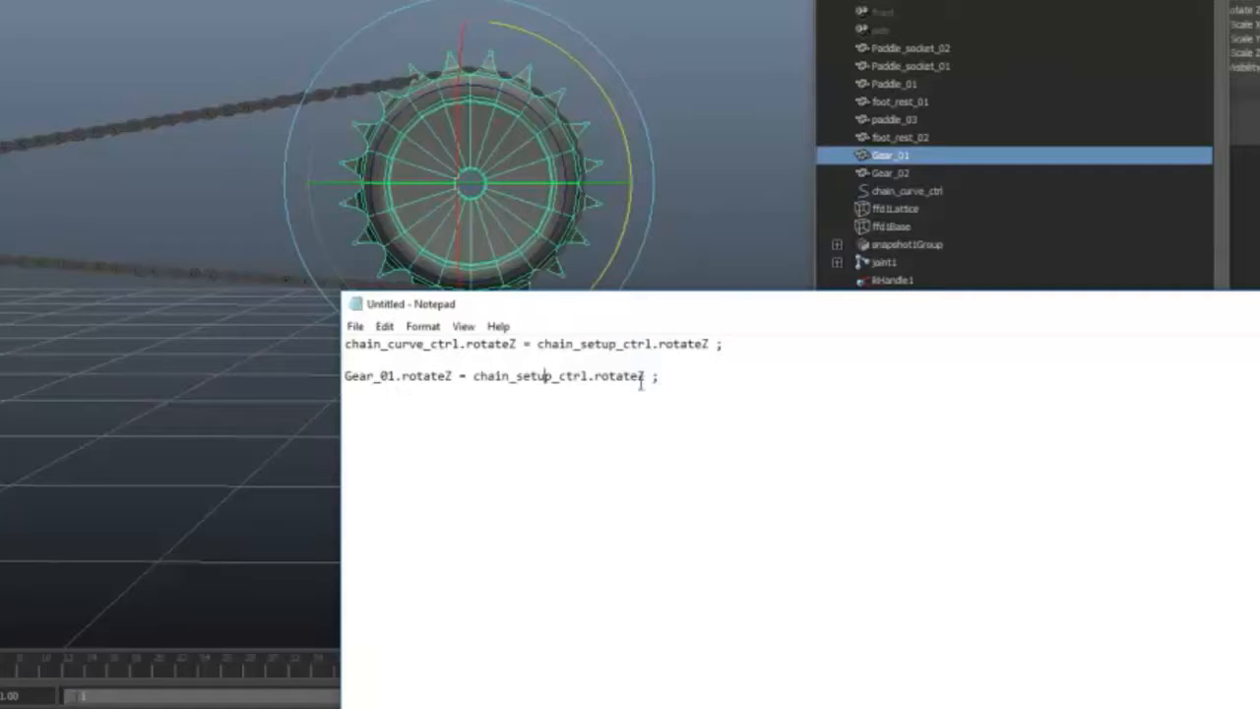
- Copy the Gear_01.rotateZ line from Notepad, switch to Maya and open the Expression Editor for chain_setup_ctrl
left_click_drag(667, 377, 344, 379)
key("ctrl+c")
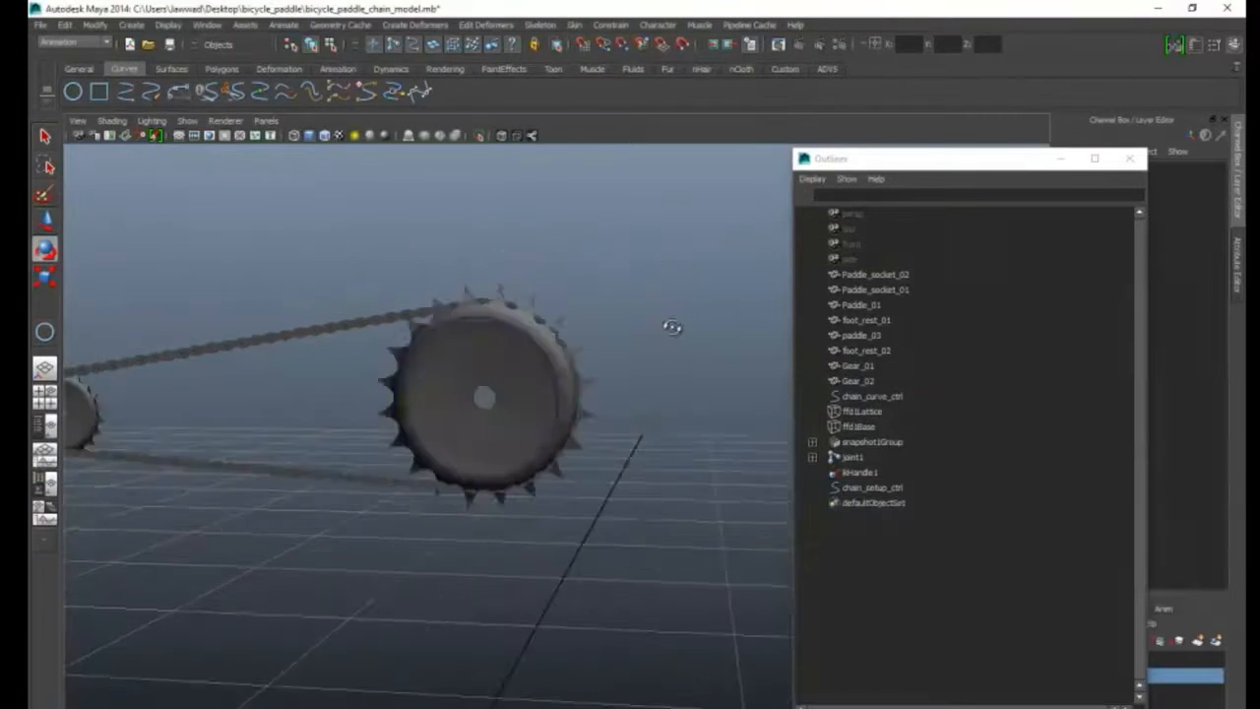
left_click_drag(670, 324, 417, 361, "alt")
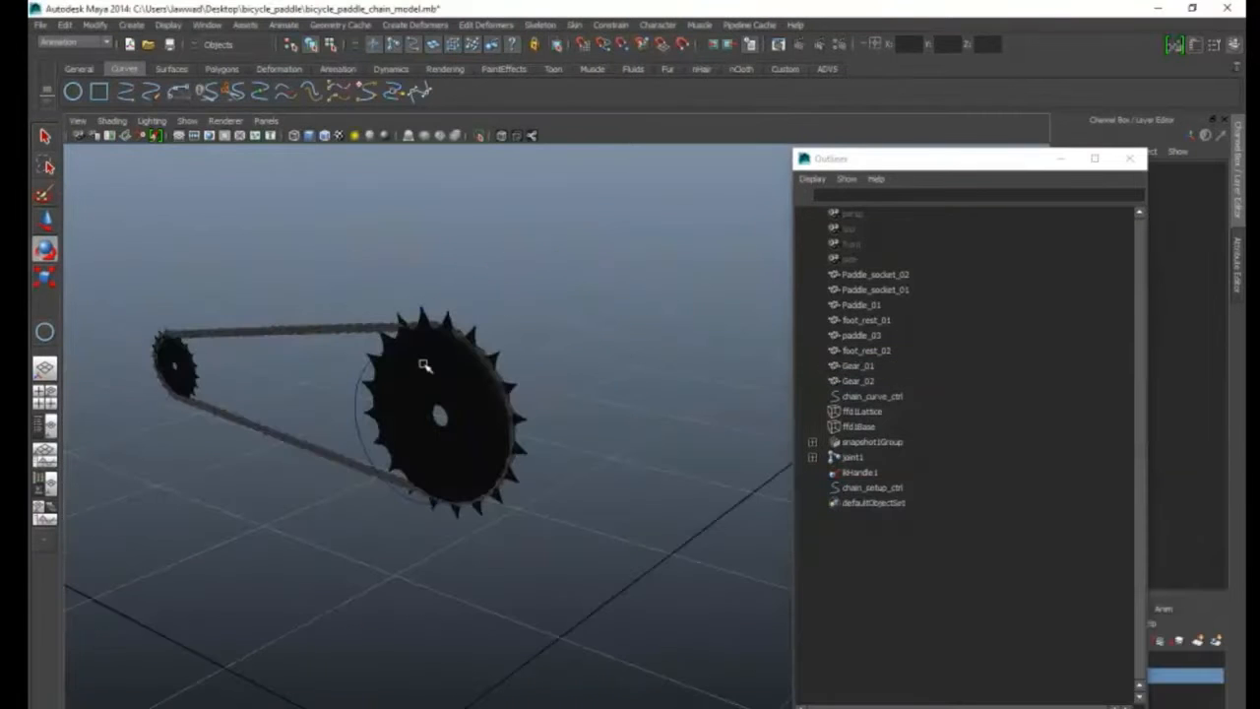
left_click(429, 361)
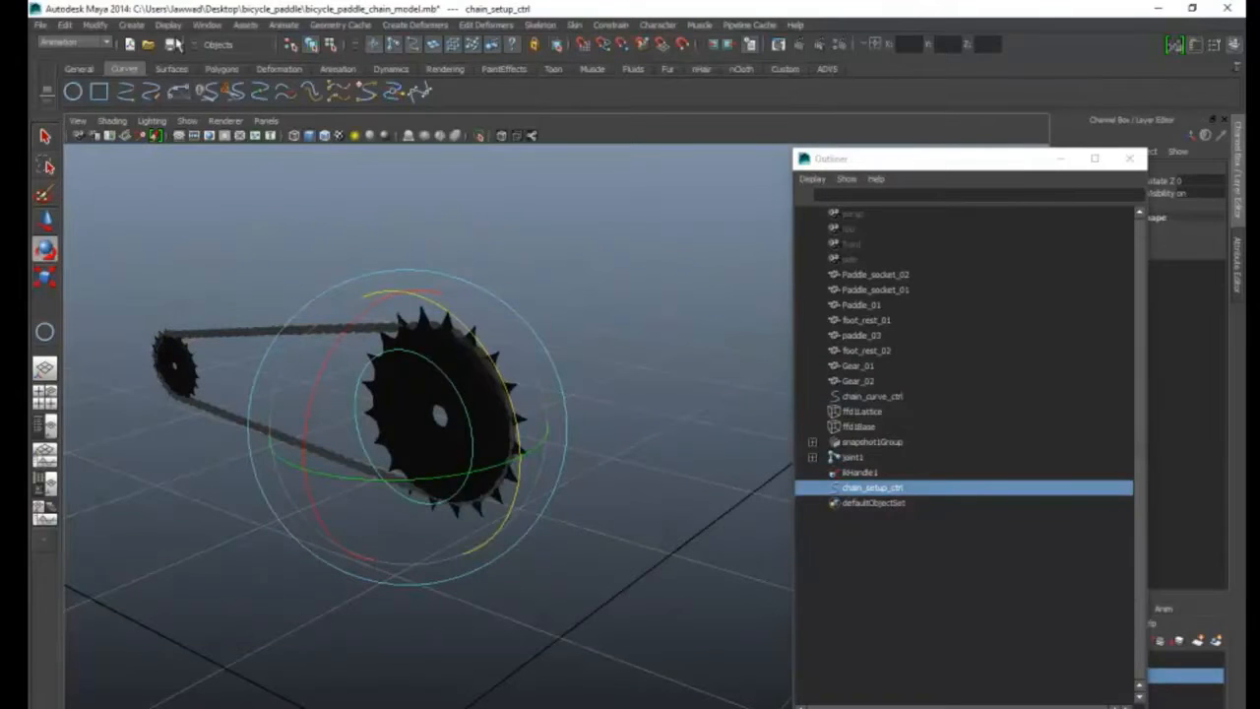
left_click(211, 27)
mouse_move(258, 95)
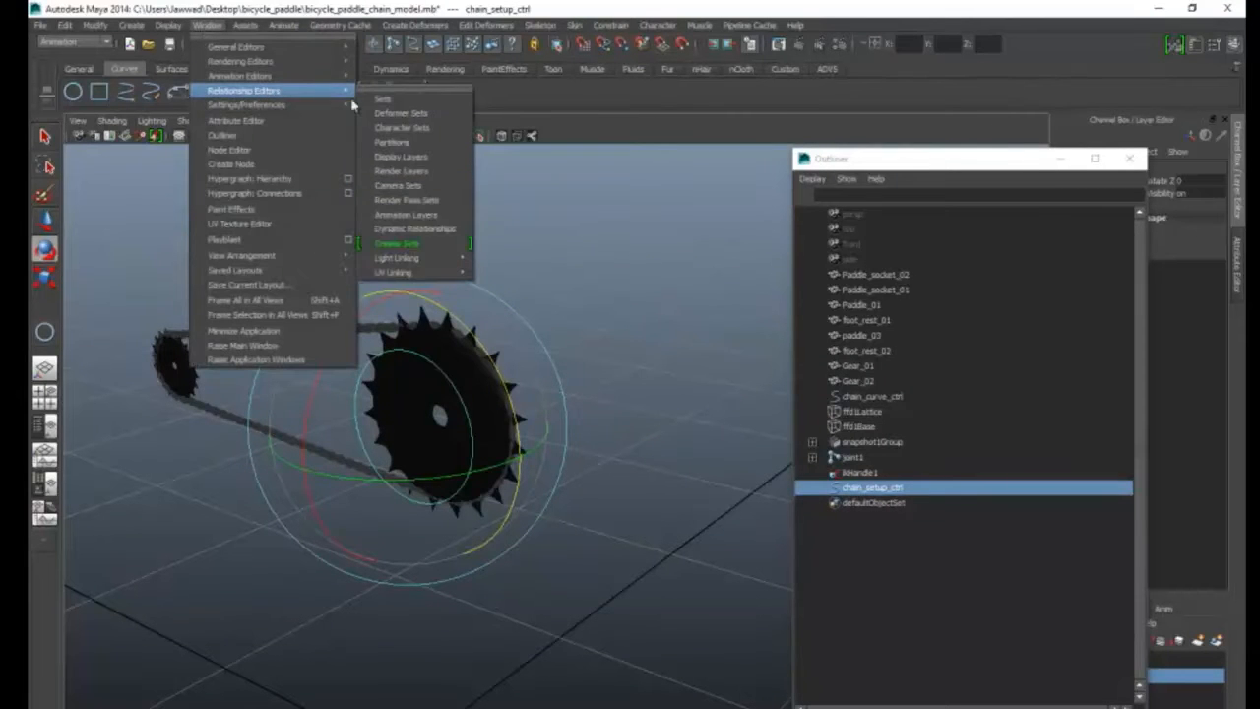
left_click(399, 172)
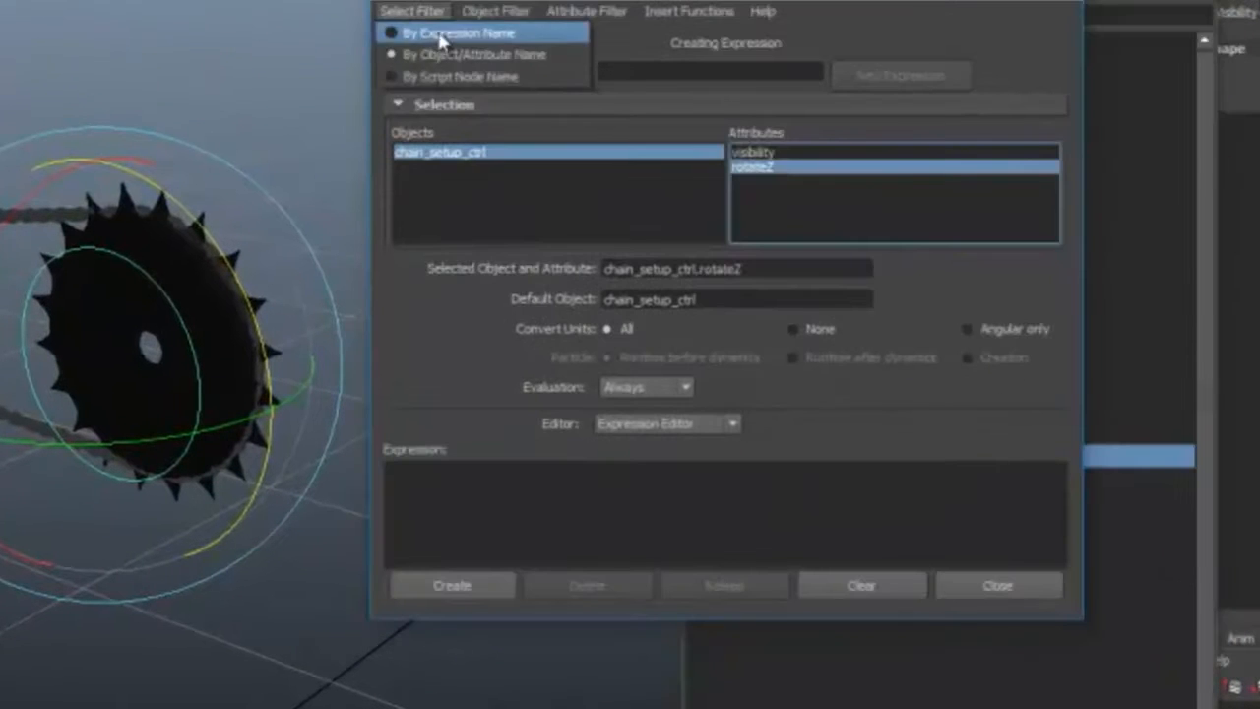
- Filter the Expression Editor by expression name and load expression1 for editing
left_click(438, 31)
left_click(433, 154)
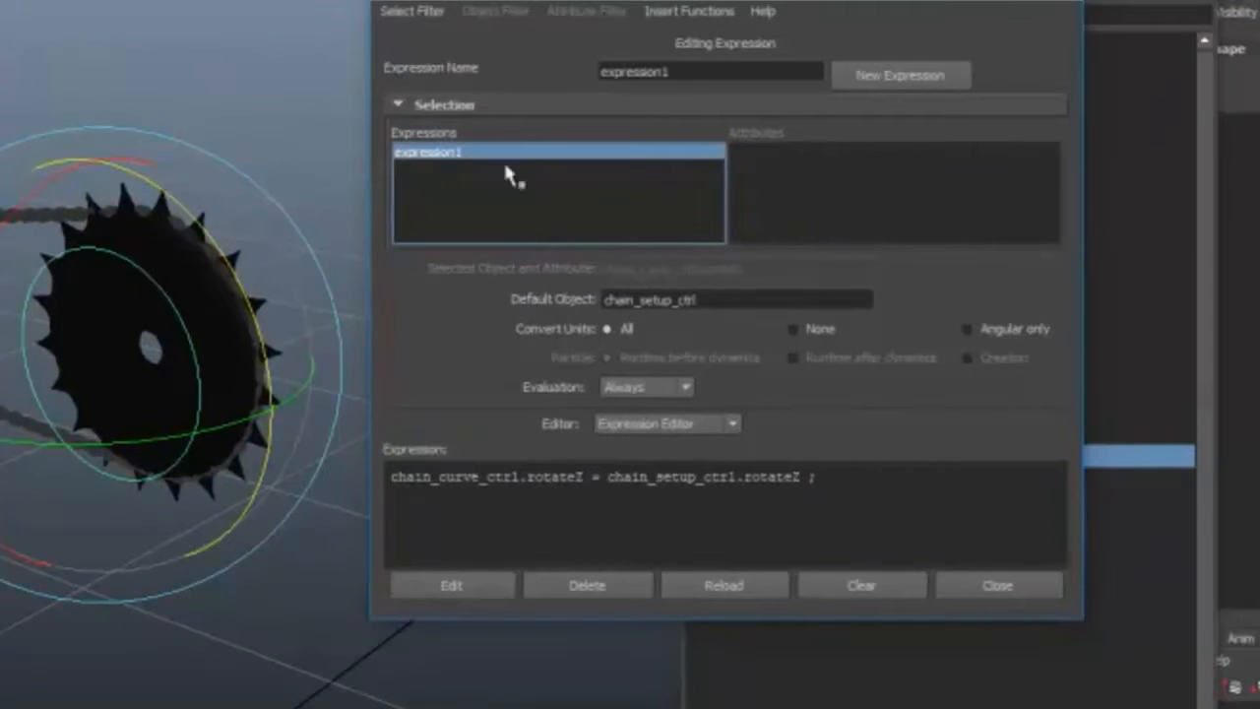
left_click(414, 12)
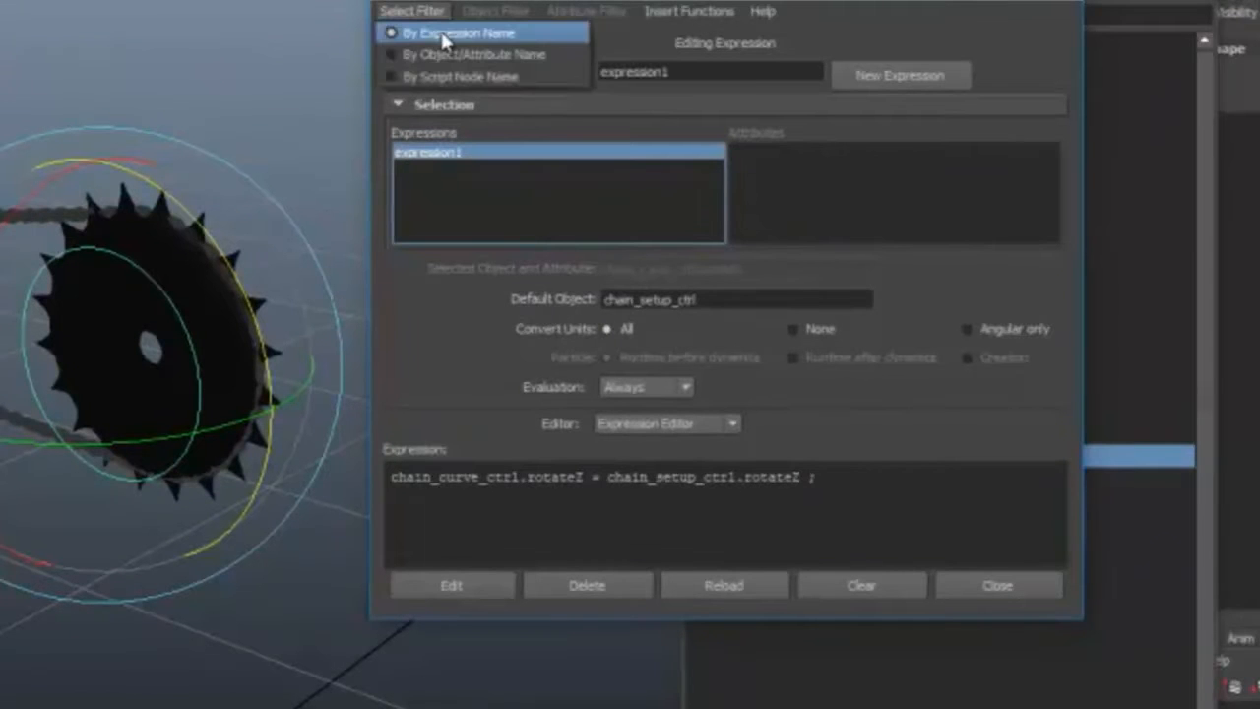
left_click(446, 159)
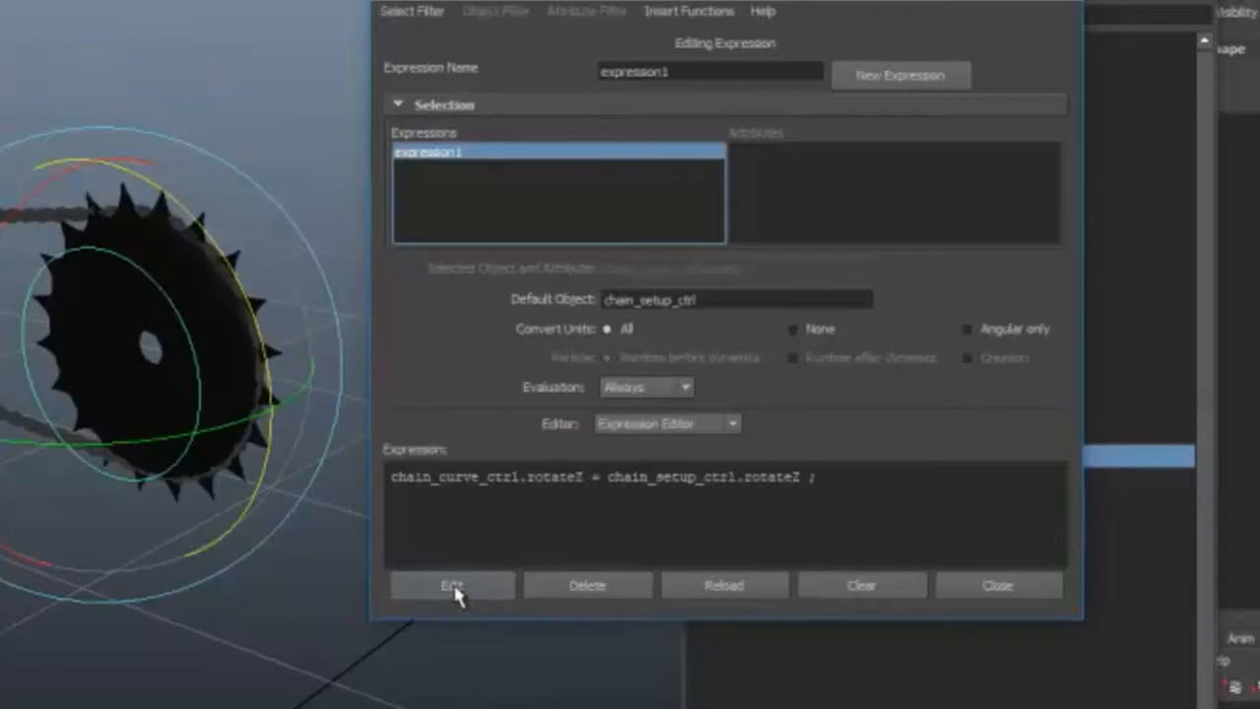
- Add the copied line Gear_01.rotateZ = chain_setup_ctrl.rotateZ ; below the existing line of expression1 and apply the edit
left_click(833, 481)
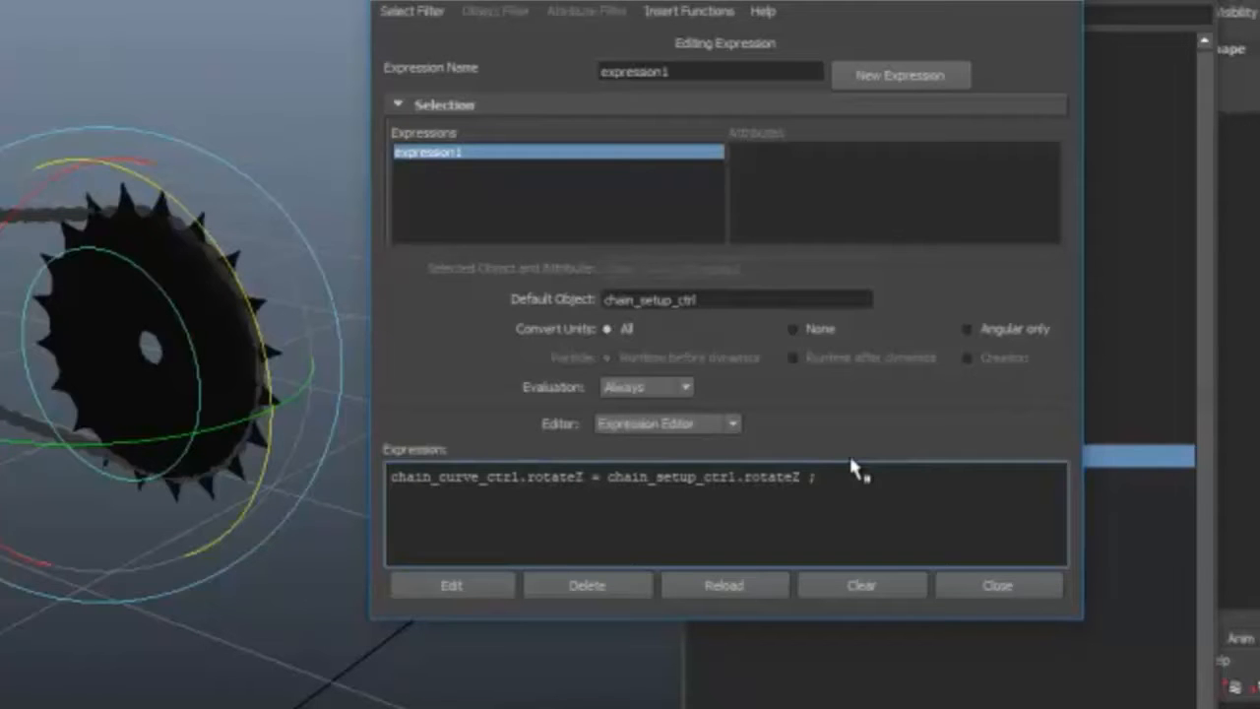
key("ctrl+v")
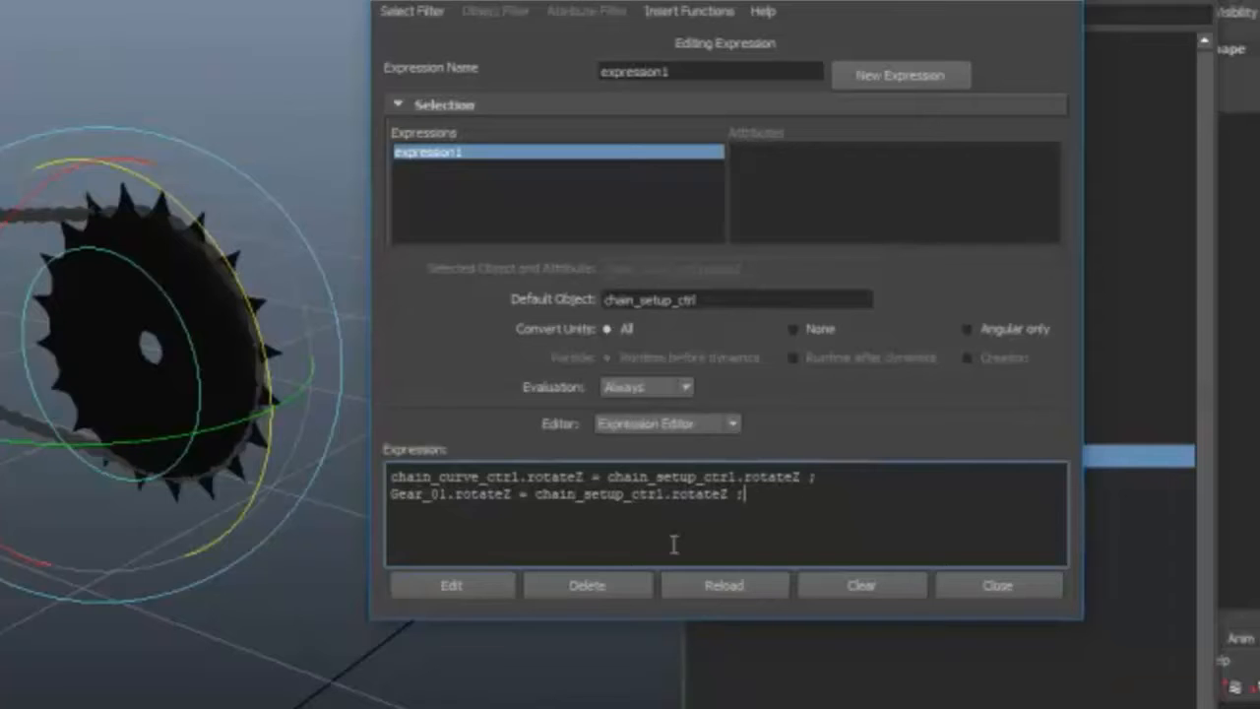
left_click(464, 585)
- Try rotating chain_setup_ctrl about Z past about -73.6 degrees to test the large gear's expression, and deselect it
left_click(189, 585)
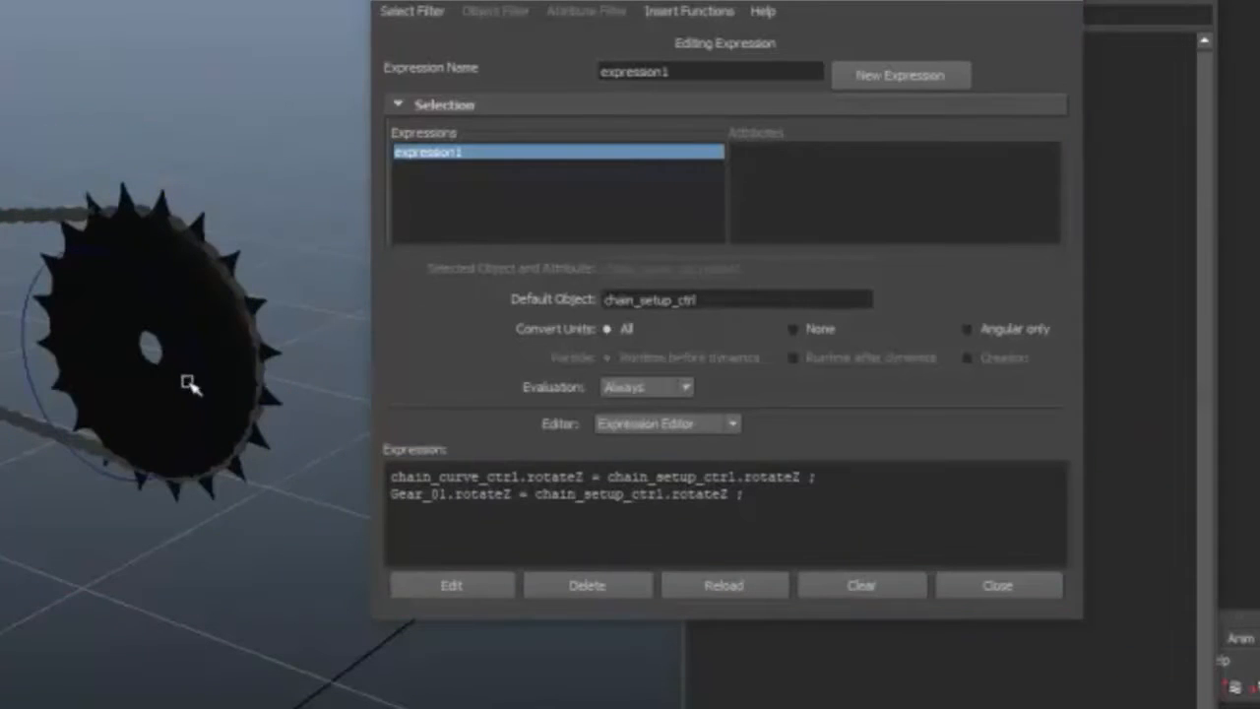
left_click(200, 369)
left_click_drag(239, 288, 271, 379)
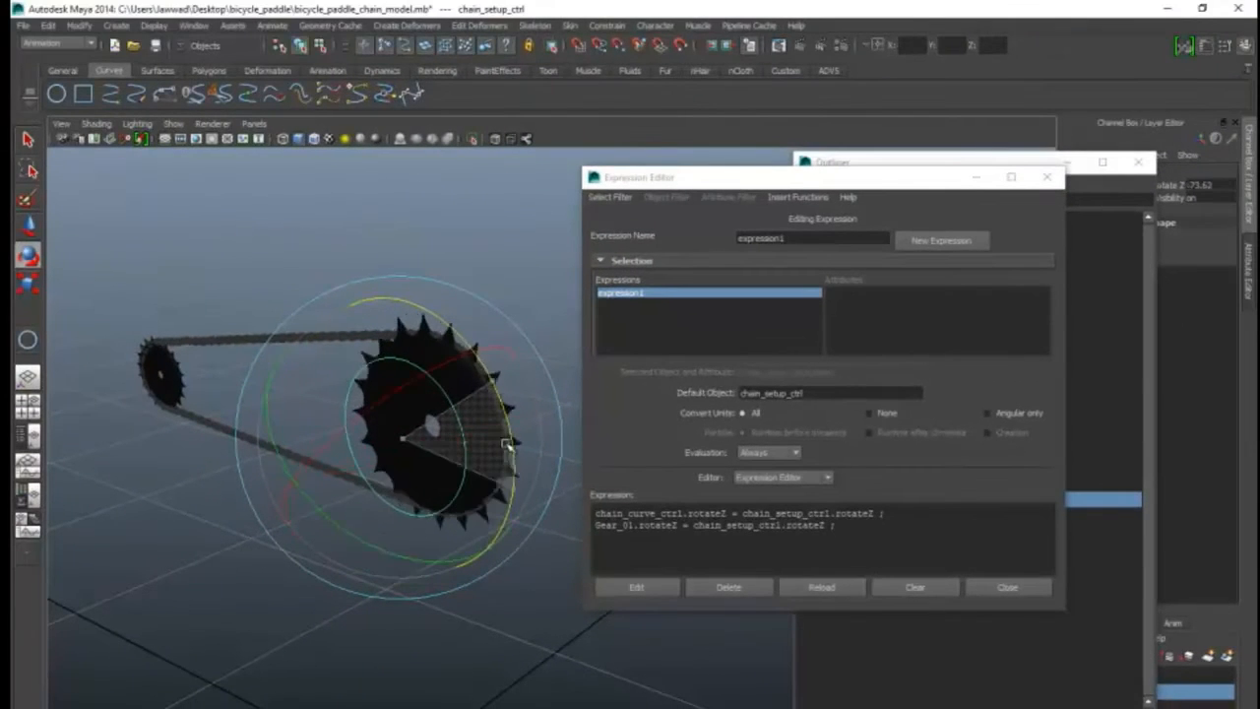
left_click_drag(506, 445, 483, 547)
left_click_drag(427, 621, 425, 582, "alt")
left_click(425, 582)
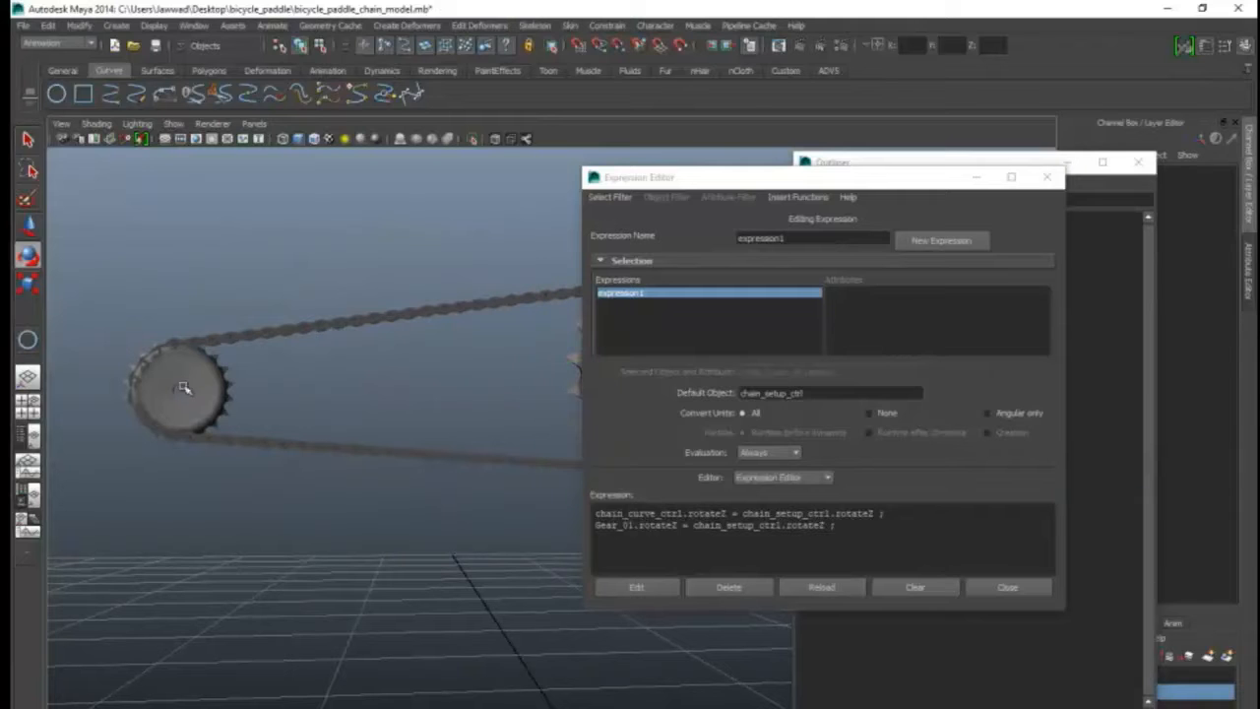
- Select the small gear, Gear_02, in the viewport and reposition the Expression Editor to check its name in the Outliner
left_click(195, 390)
left_click_drag(837, 179, 635, 487)
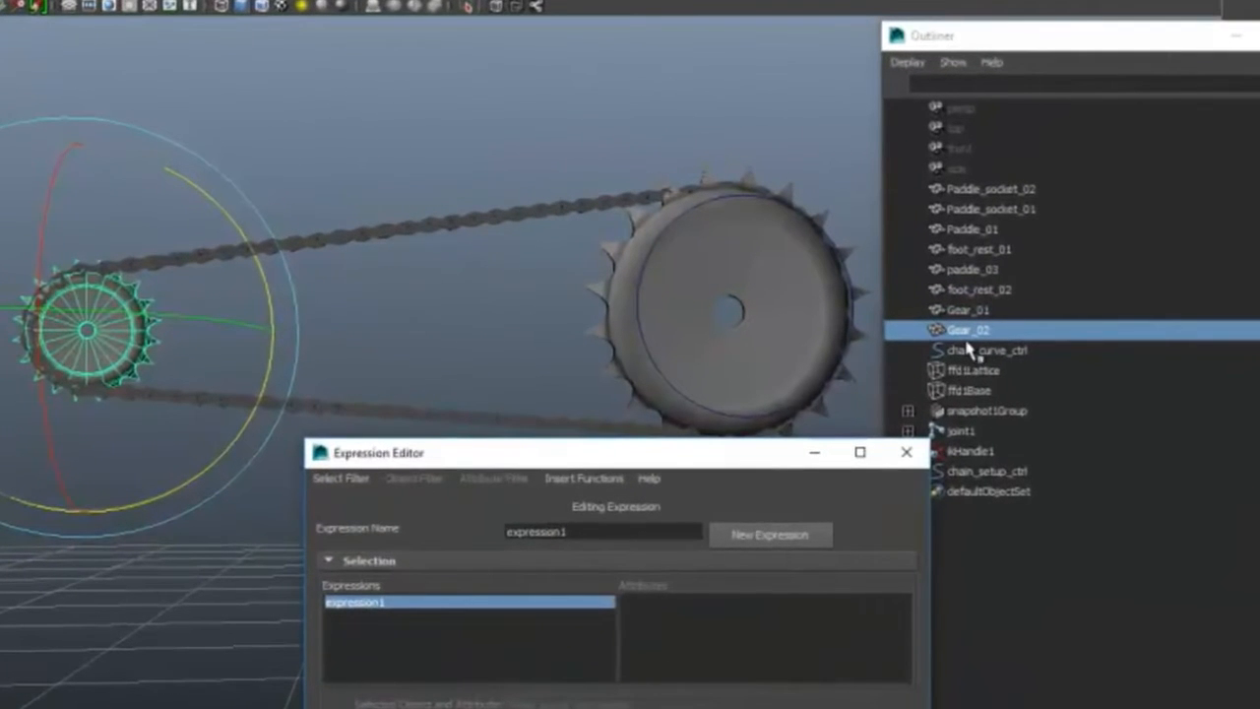
left_click_drag(754, 459, 1144, 378)
left_click_drag(1148, 209, 1167, 223)
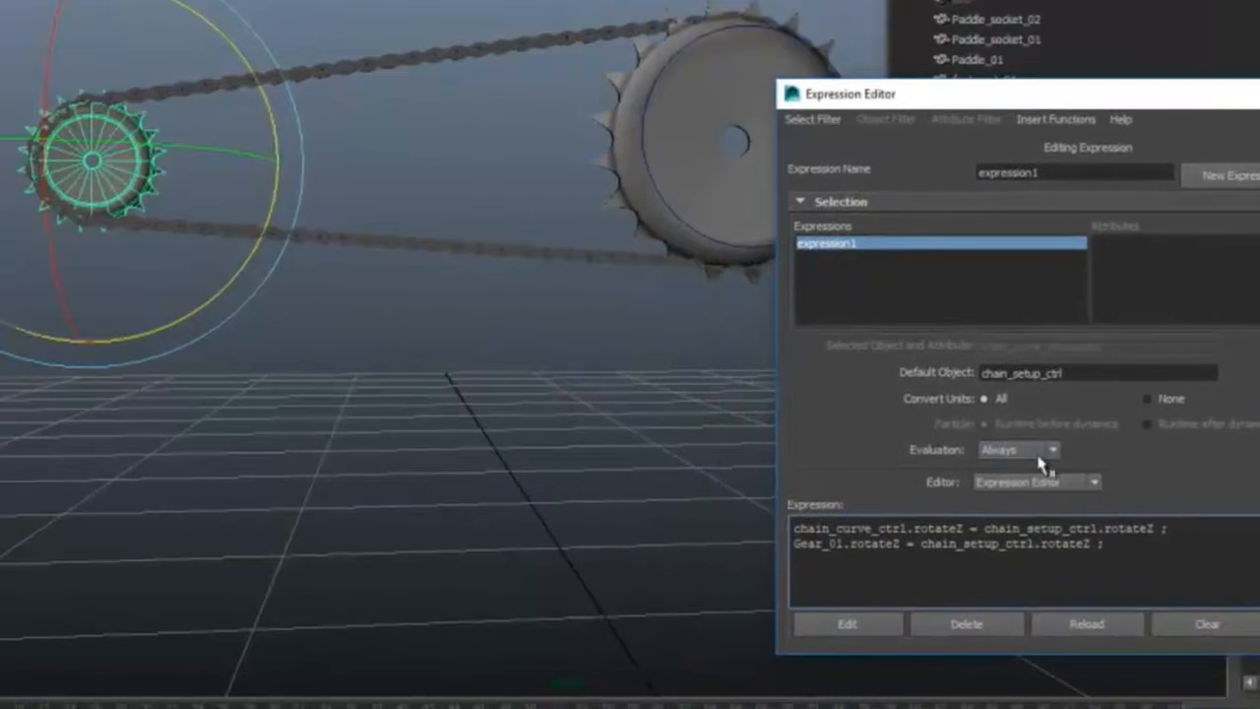
- Duplicate the Gear_01 line on a new line of expression1 and change its object name to Gear_02
left_click_drag(1116, 544, 774, 547)
key("ctrl+c")
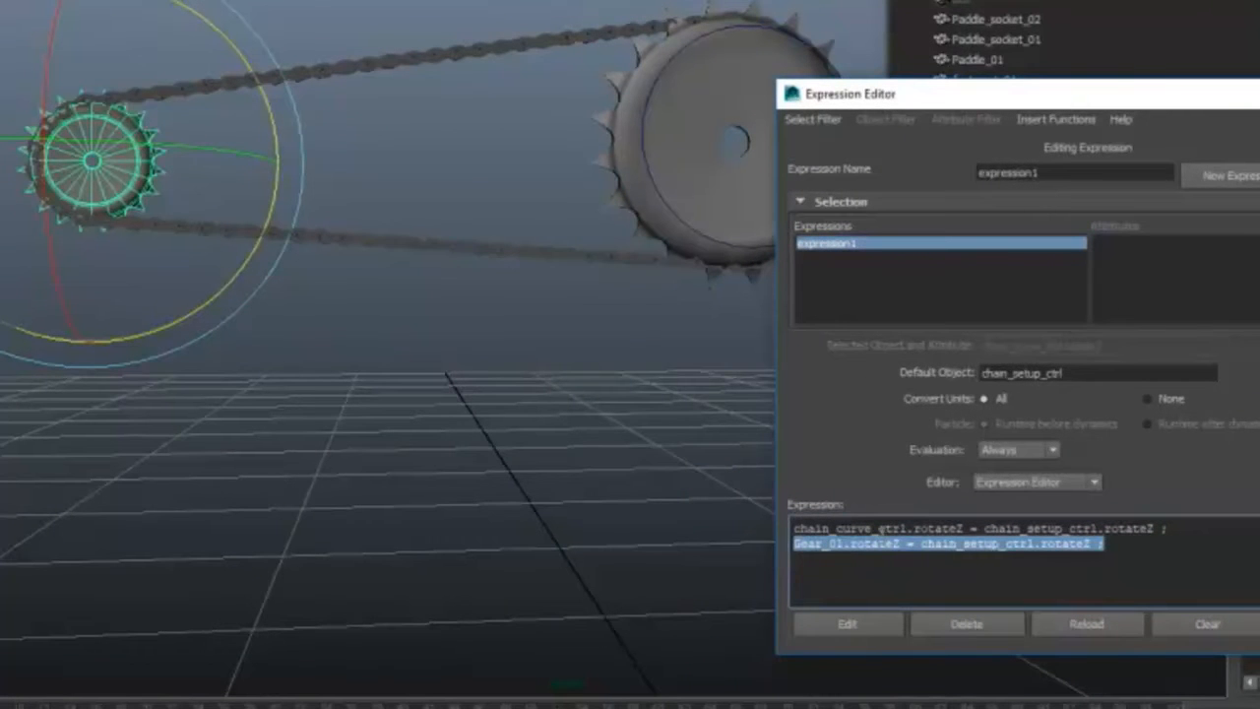
left_click(1121, 548)
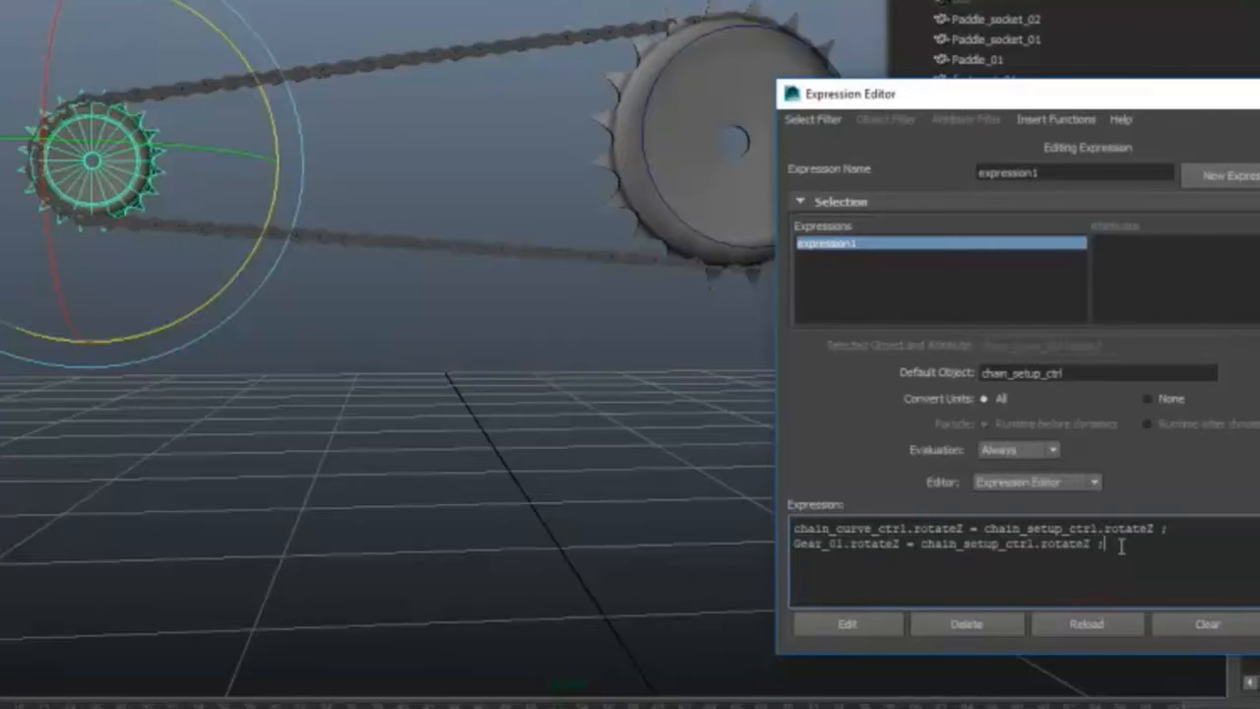
key("Return")
key("ctrl+v")
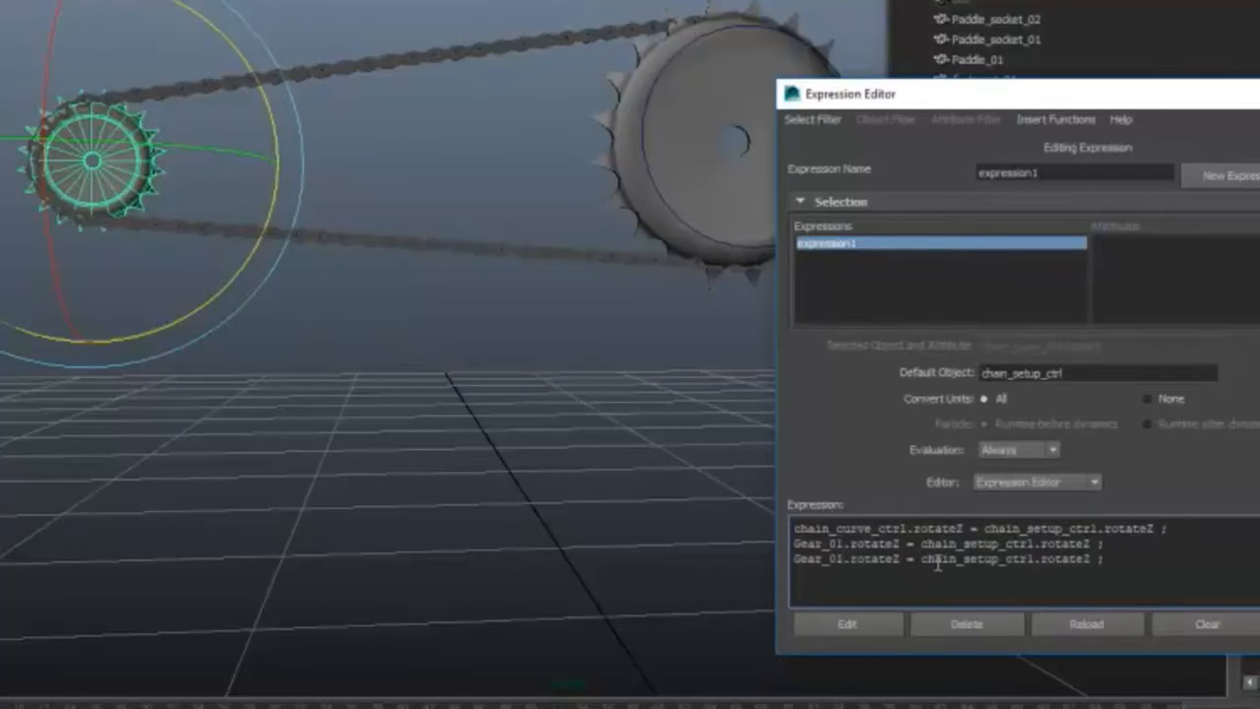
key("BackSpace")
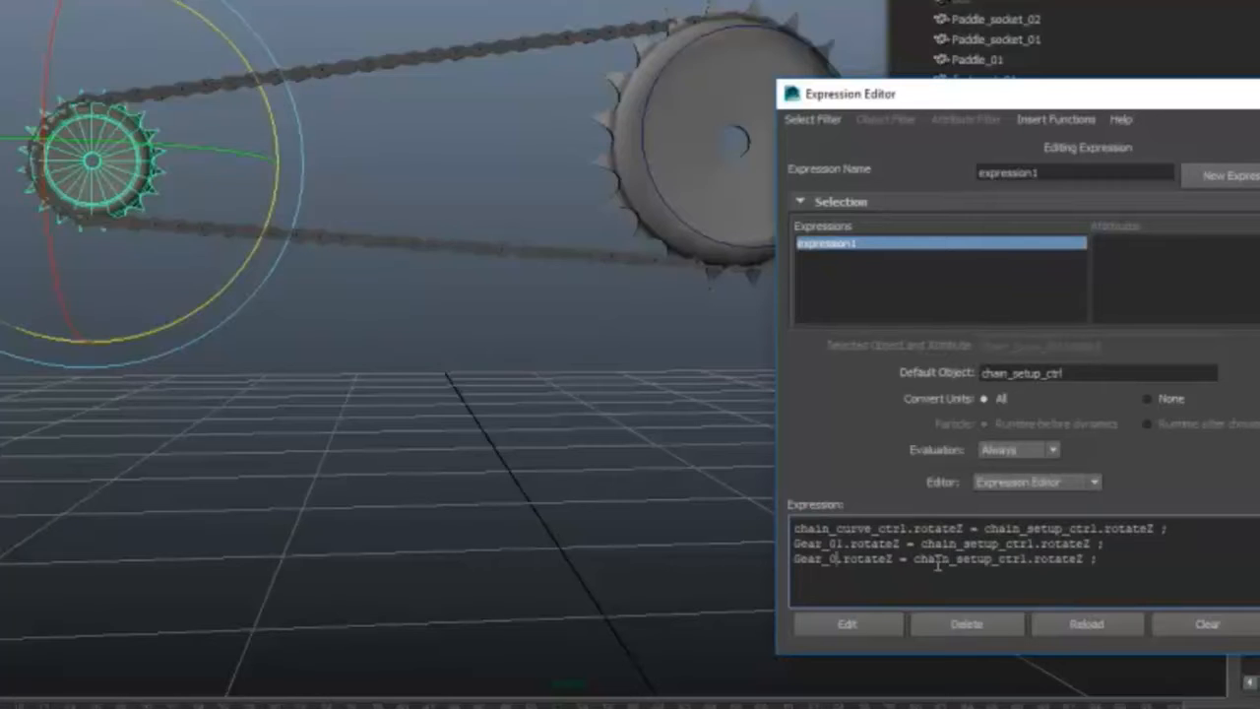
type("2")
- Apply the Gear_02 edit to expression1 and close the Expression Editor
left_click_drag(1059, 102, 516, 0)
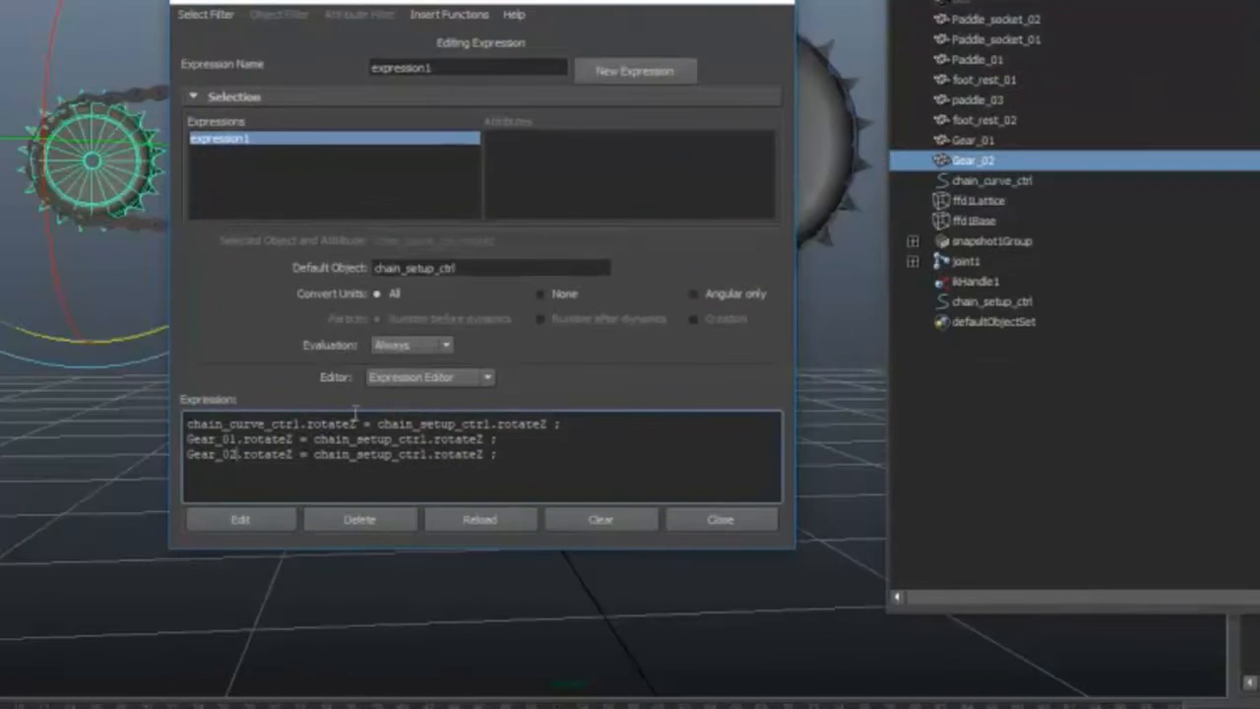
left_click(240, 519)
left_click(770, 5)
- Try rotating chain_setup_ctrl back and forth about Z, including to about -117.3 degrees, and return Rotate Z to 0
left_click(478, 353)
middle_click_drag(719, 294, 478, 333, "alt")
left_click(399, 152)
left_click_drag(569, 255, 493, 289, "alt")
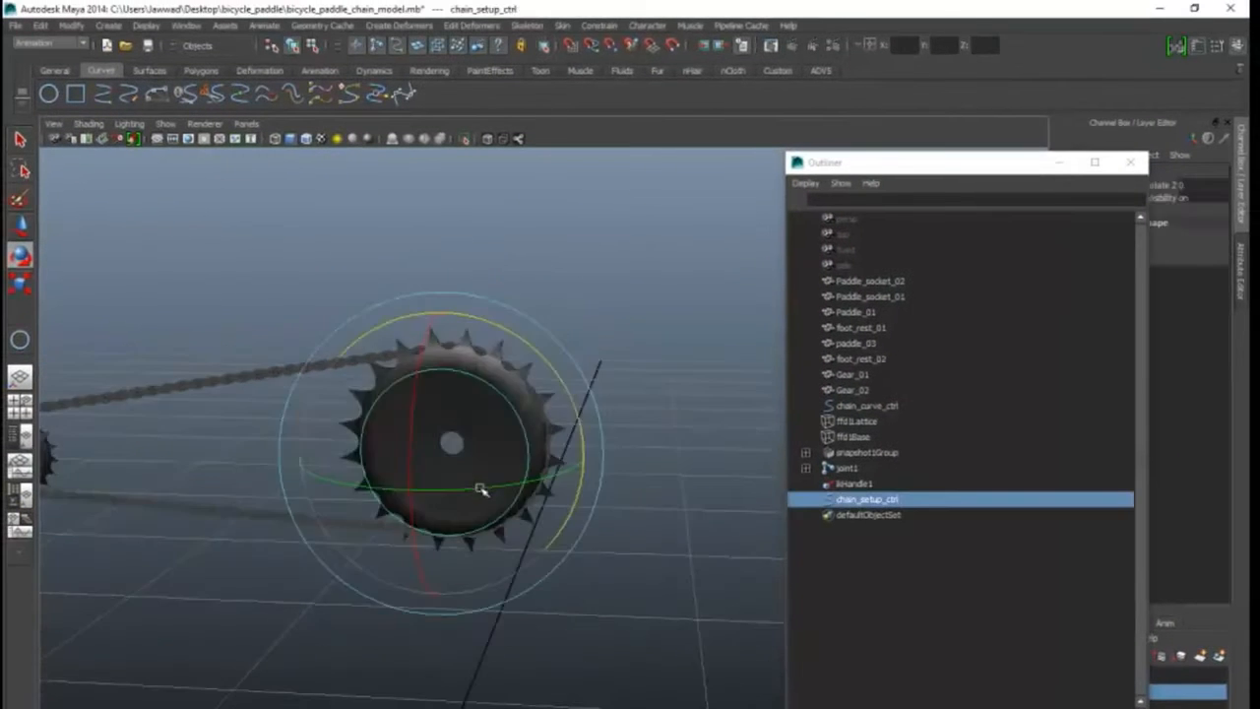
scroll(480, 488, "down", 4)
middle_click_drag(481, 488, 518, 459, "alt")
left_click_drag(519, 459, 483, 488, "alt")
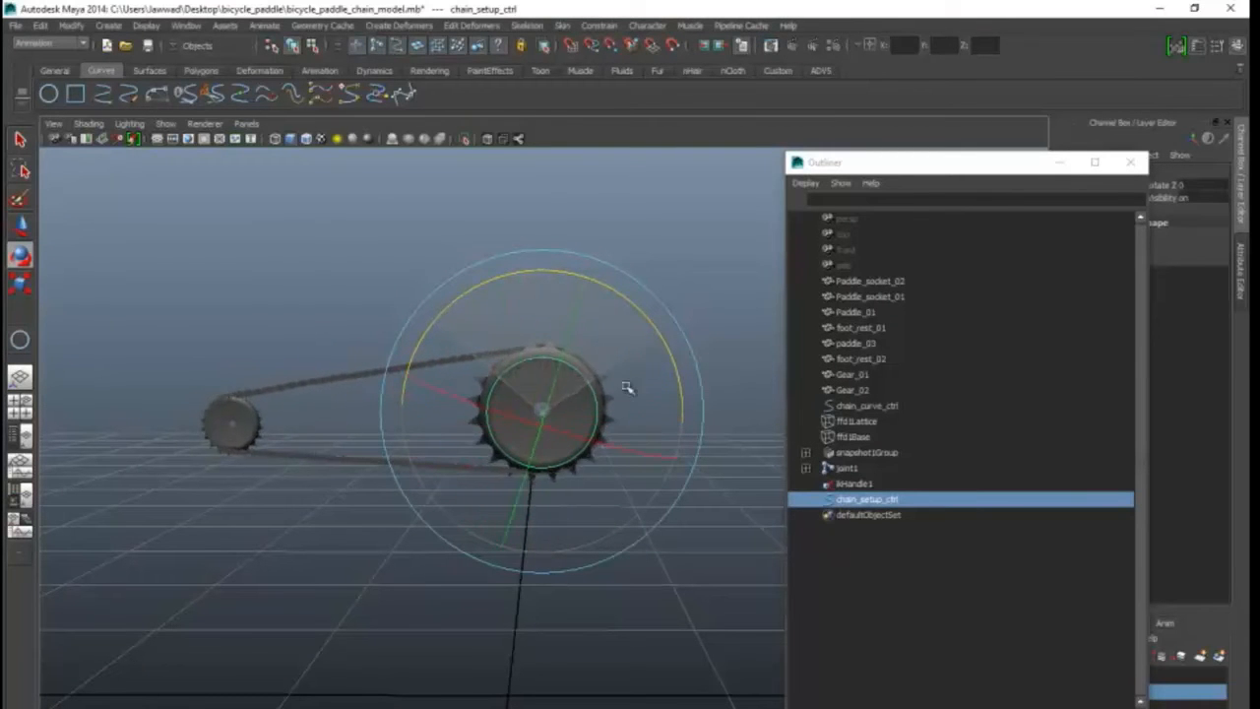
left_click_drag(571, 479, 489, 400)
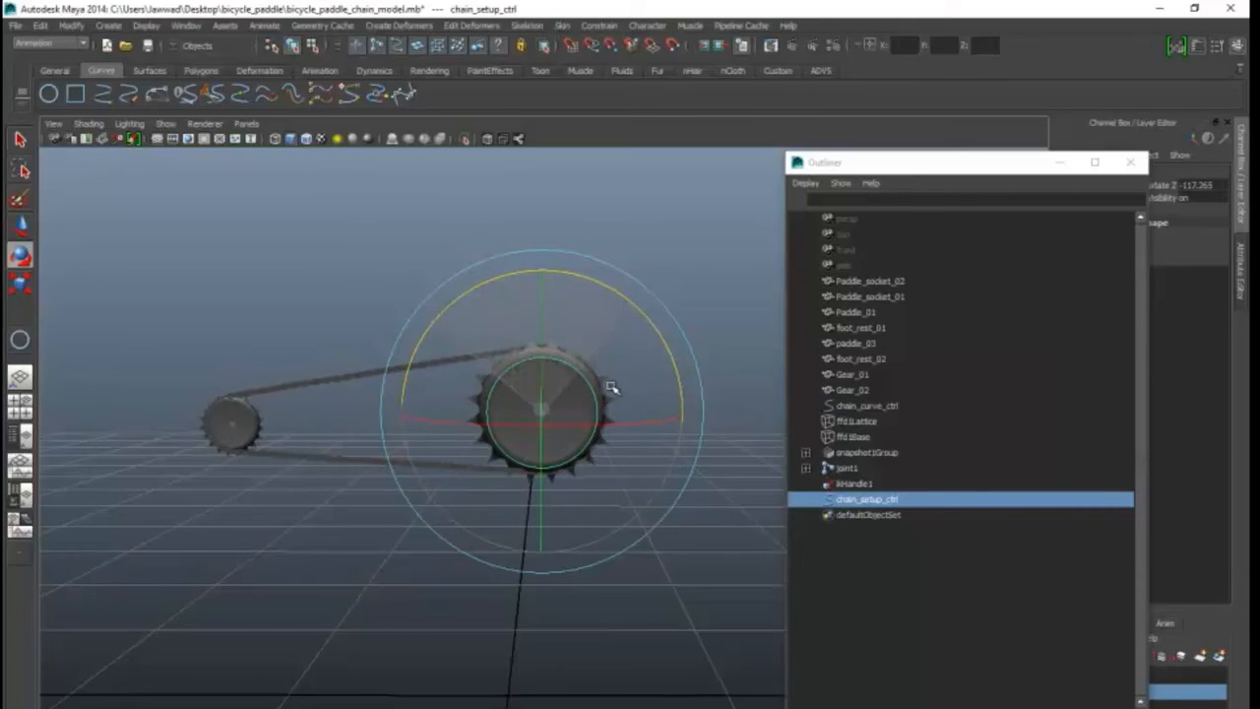
left_click_drag(624, 433, 488, 418)
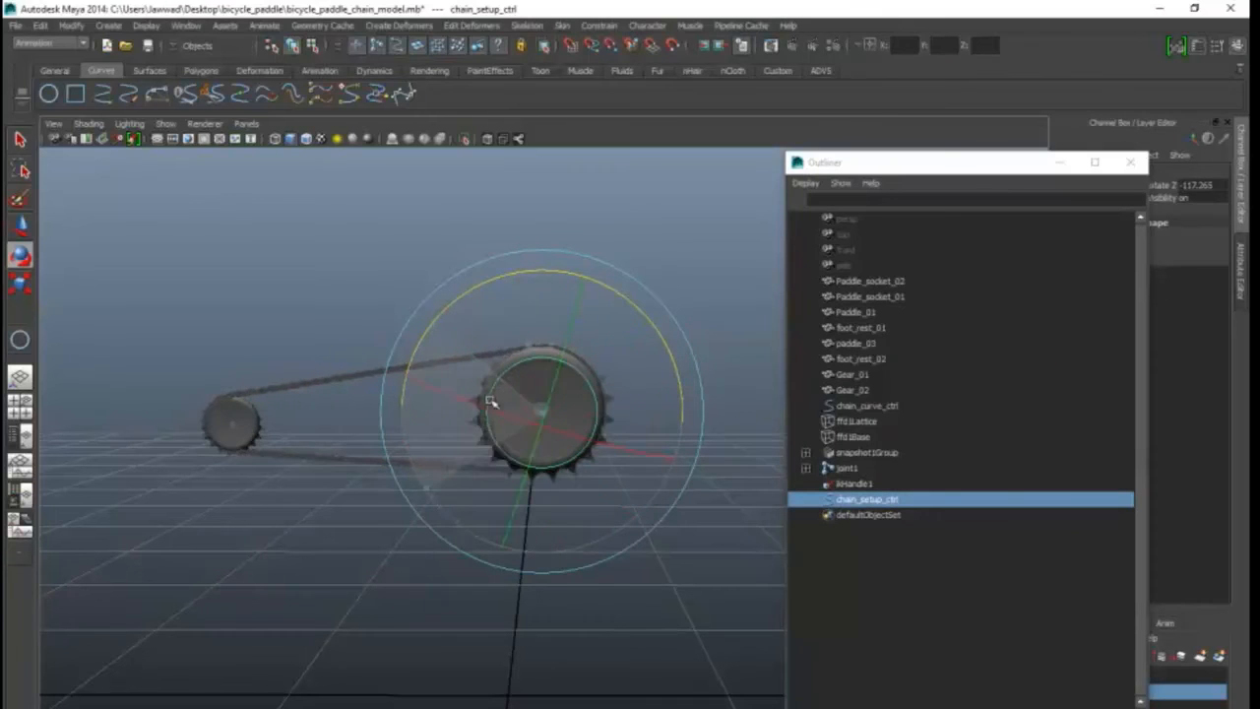
left_click_drag(571, 475, 526, 347)
left_click_drag(600, 438, 554, 498)
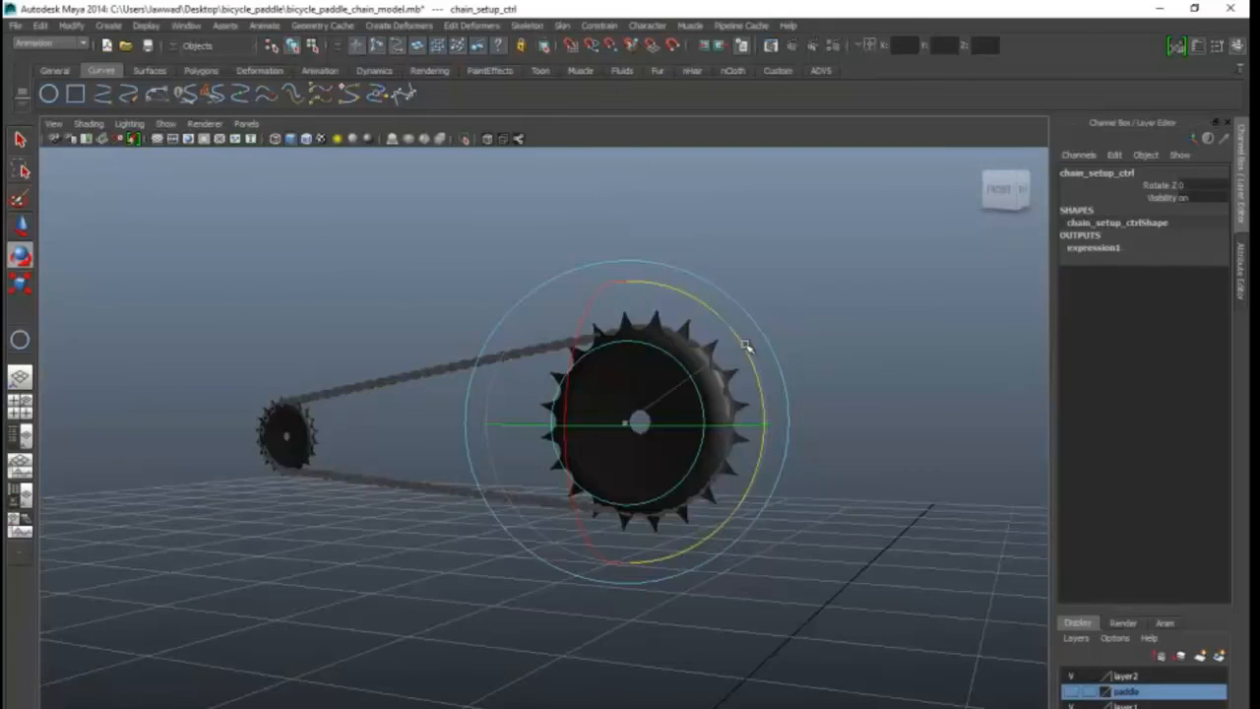
- Rotate chain_setup_ctrl about Z to about -57.75 degrees, deselect it and view the chain and gears from the front
left_click_drag(748, 346, 678, 472)
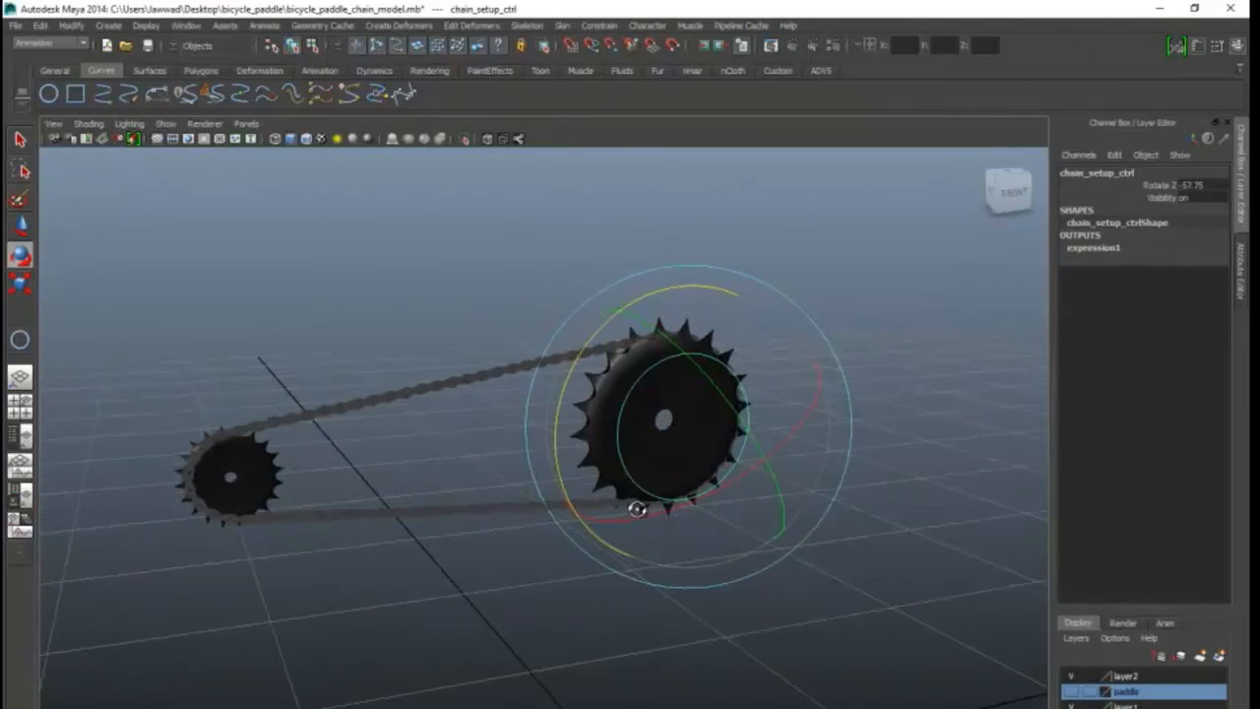
left_click_drag(827, 620, 792, 607, "alt")
left_click(717, 590)
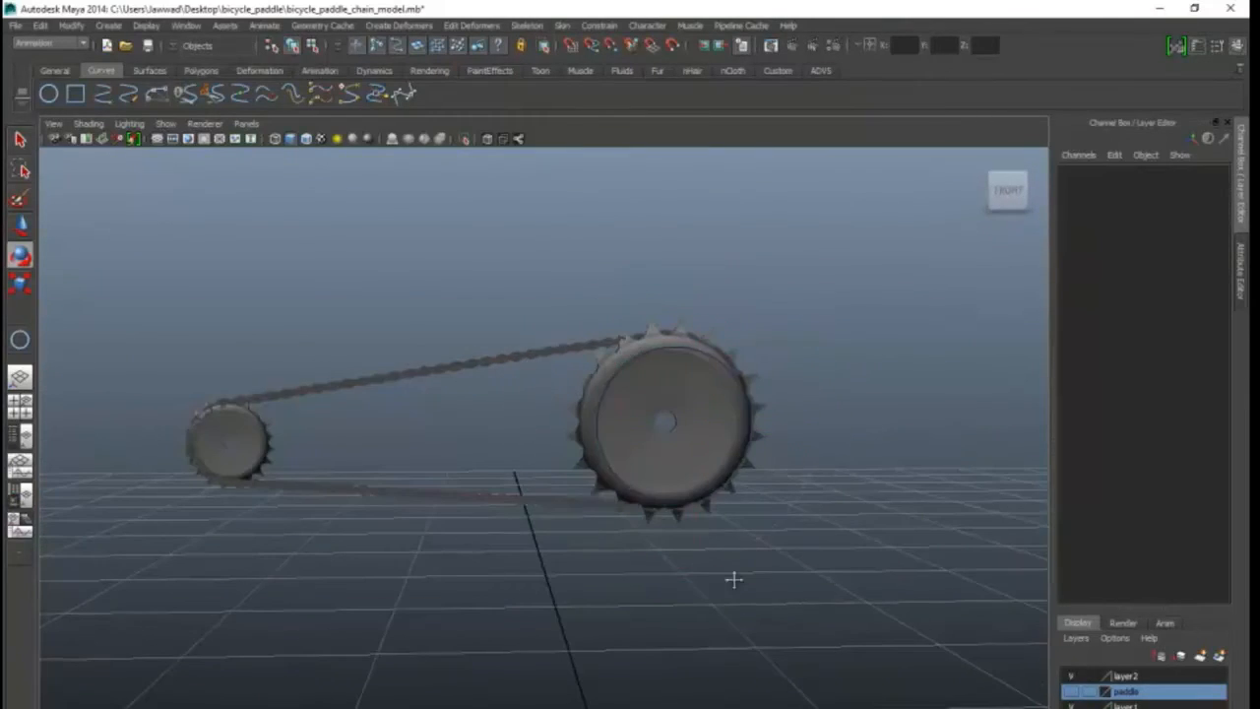
left_click_drag(717, 591, 732, 587, "alt")
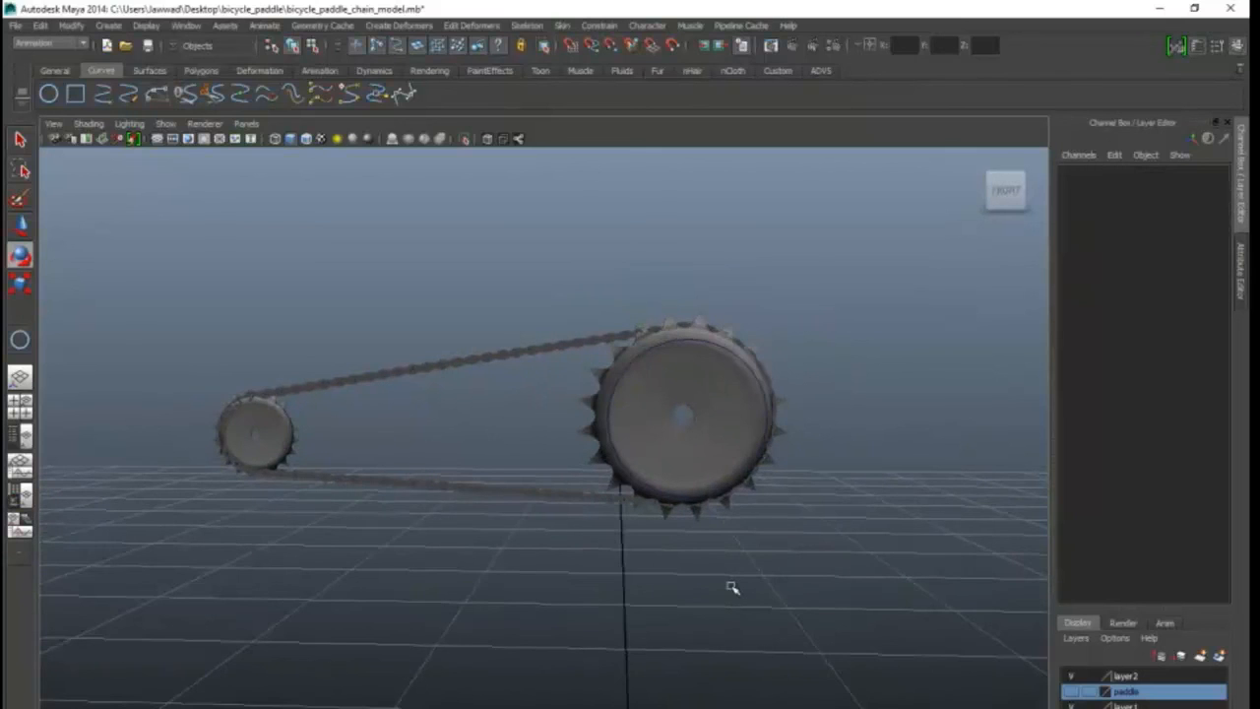